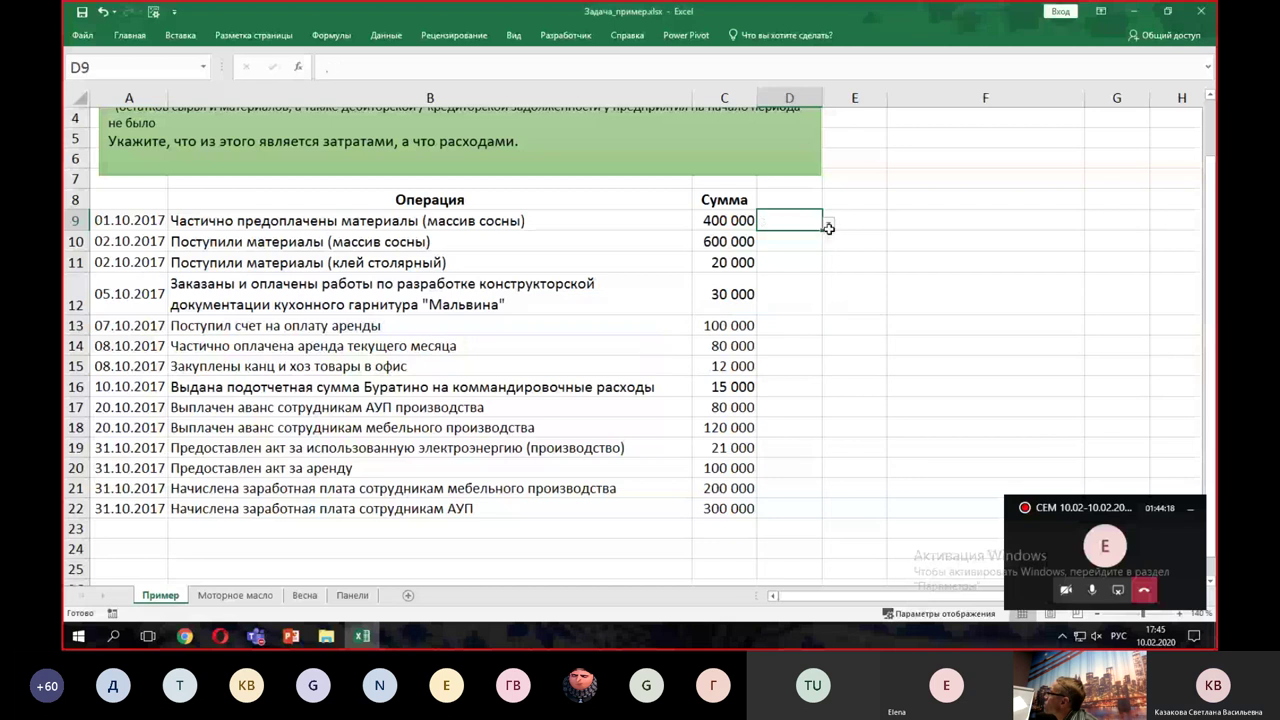
- Classify the 01.10.2017 materials prepayment in row 9 as "затраты", "актив" and "ДЗ" across columns D to F
click(829, 222)
click(779, 239)
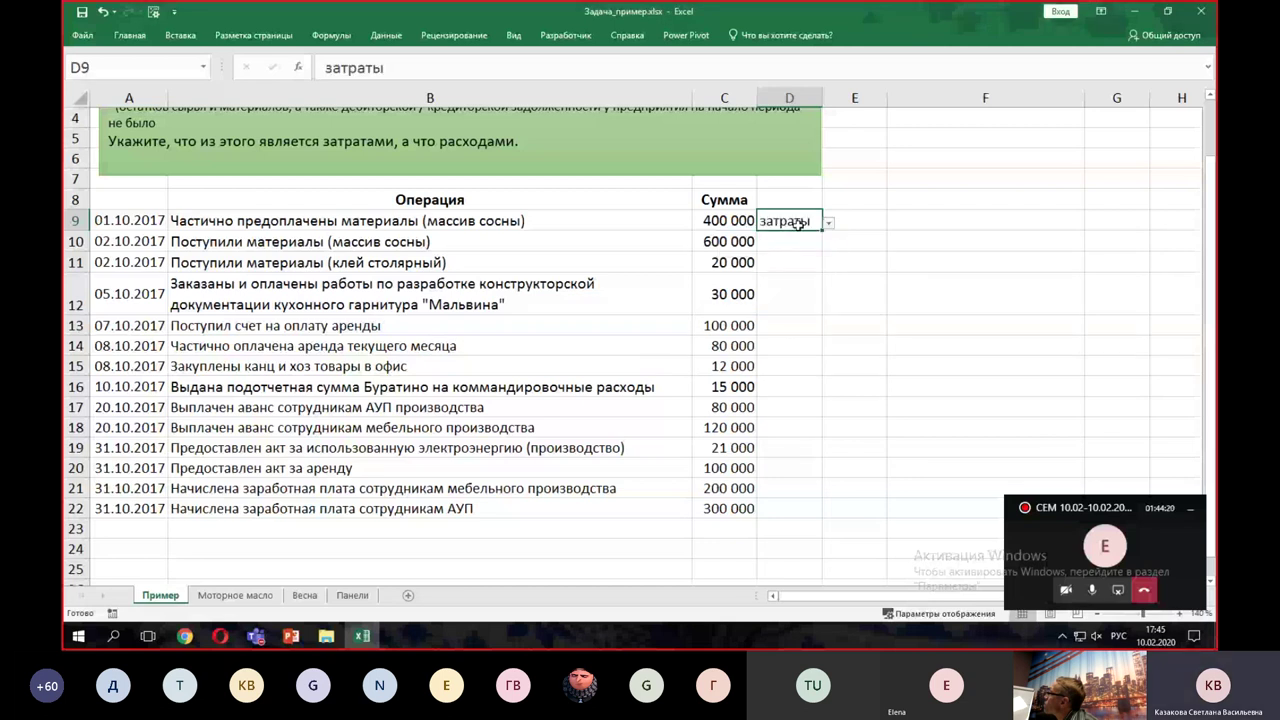
click(848, 222)
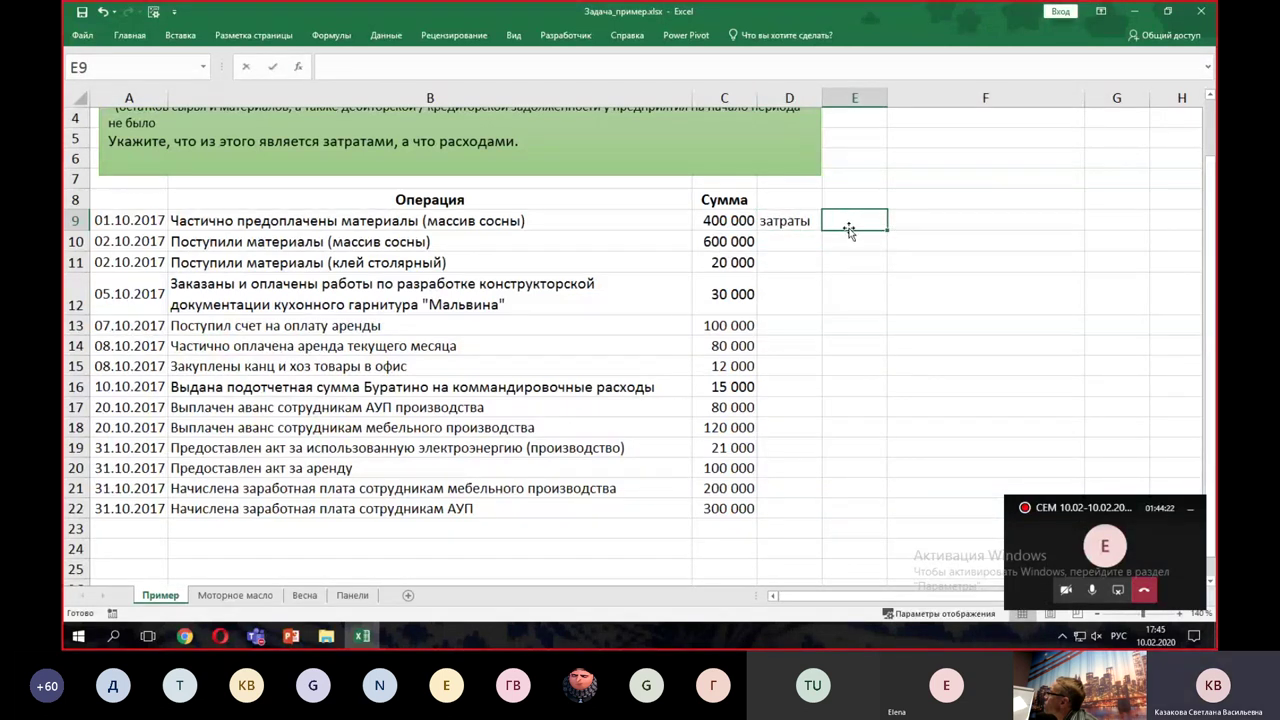
text(актив)
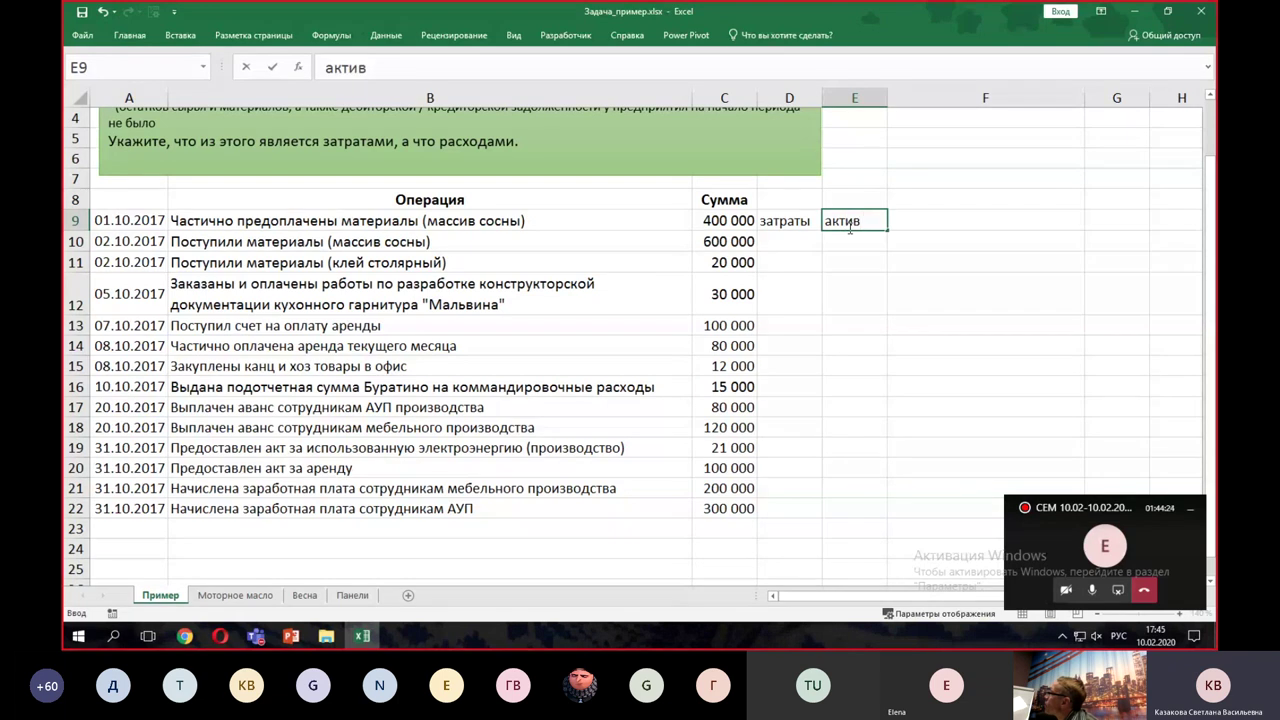
click(912, 224)
text(Д)
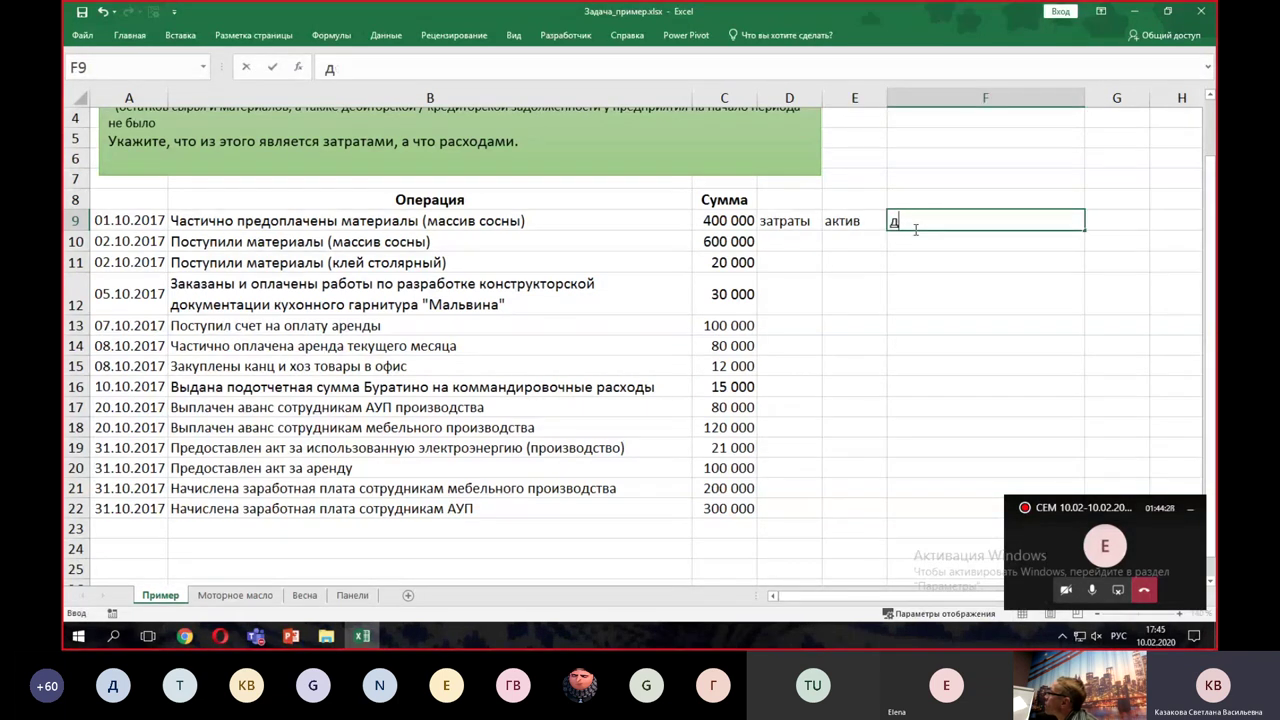
text(з)
key(BackSpace)
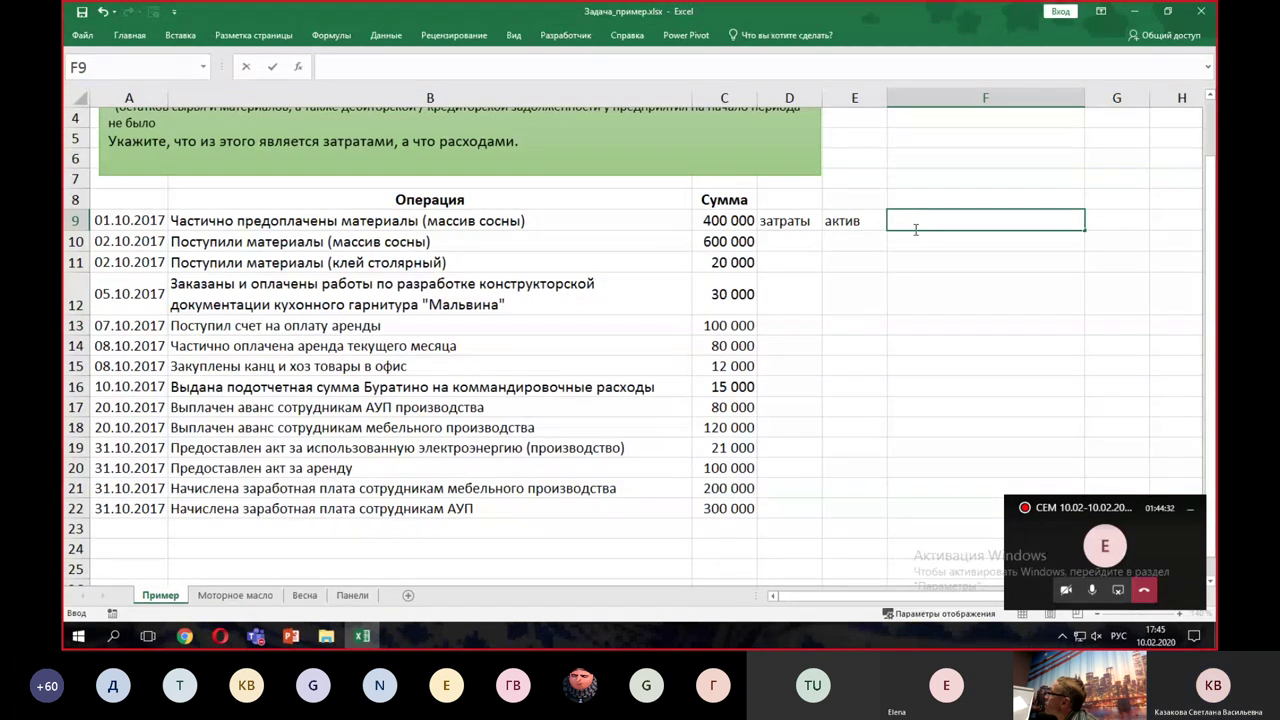
text(З)
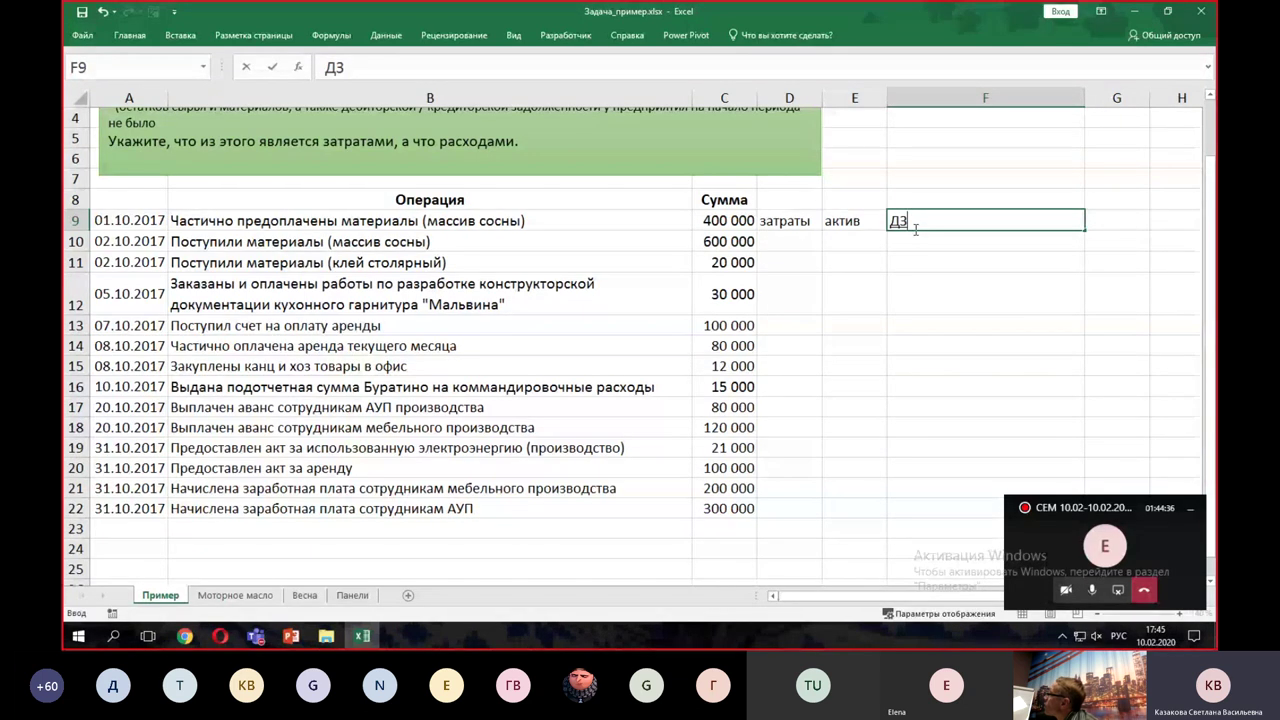
- Classify the received pine materials in row 10 as "актив", "запасы" and "КЗ" across columns E to G
click(778, 242)
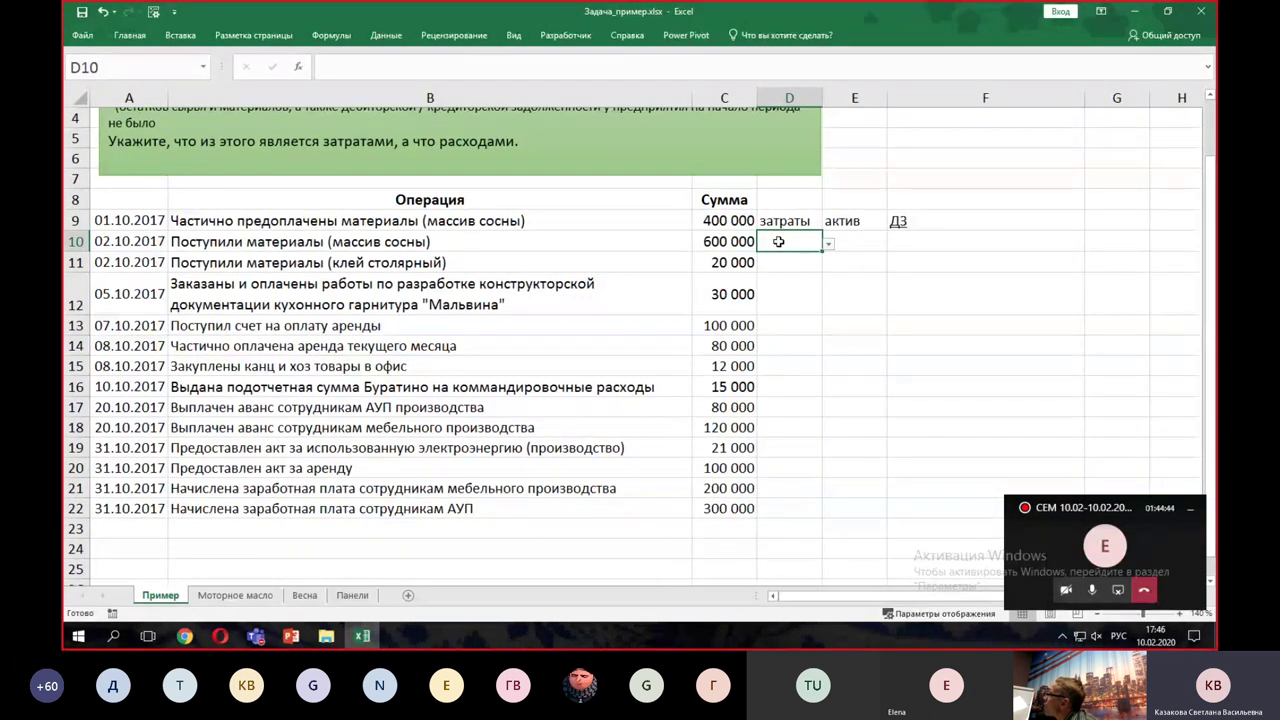
click(842, 240)
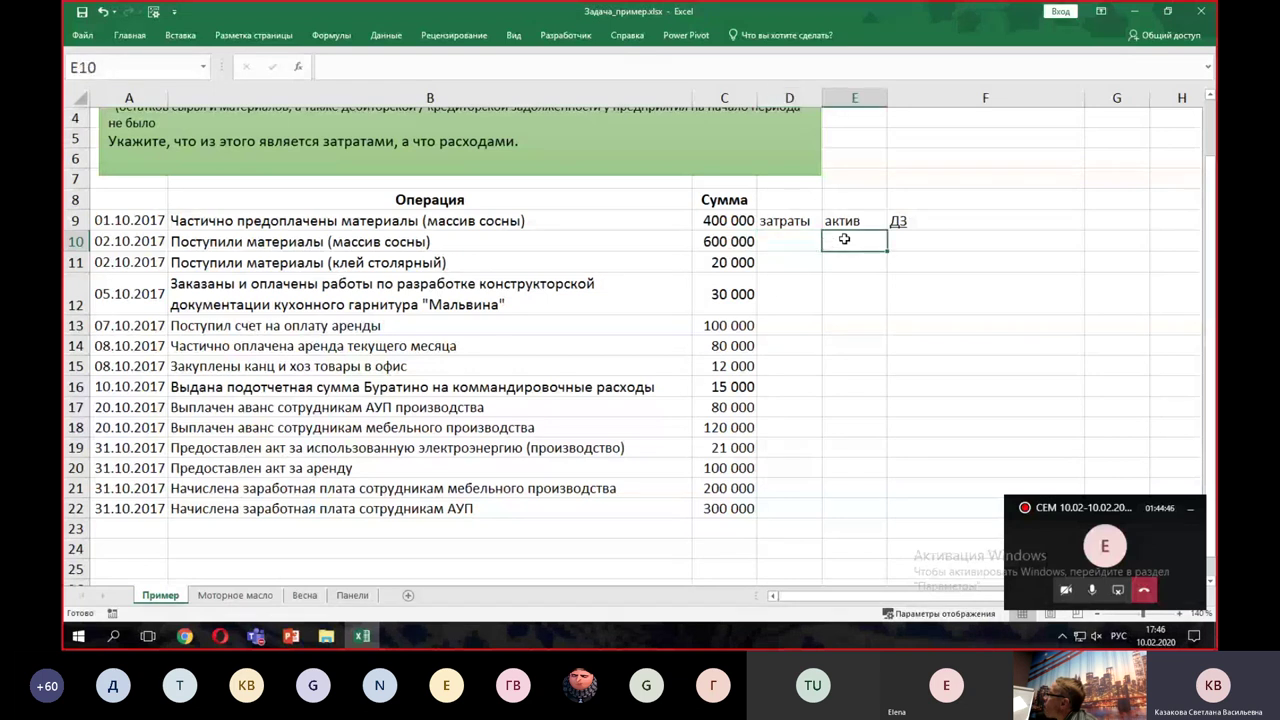
text(актив)
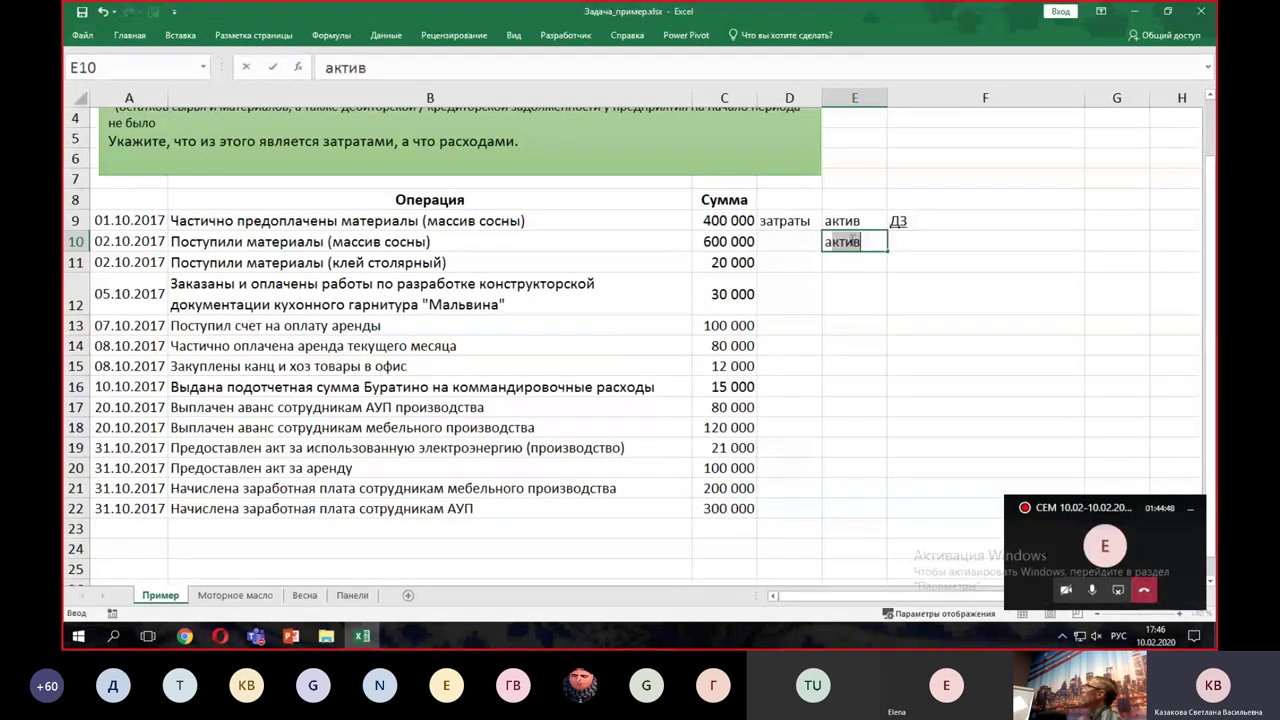
click(911, 240)
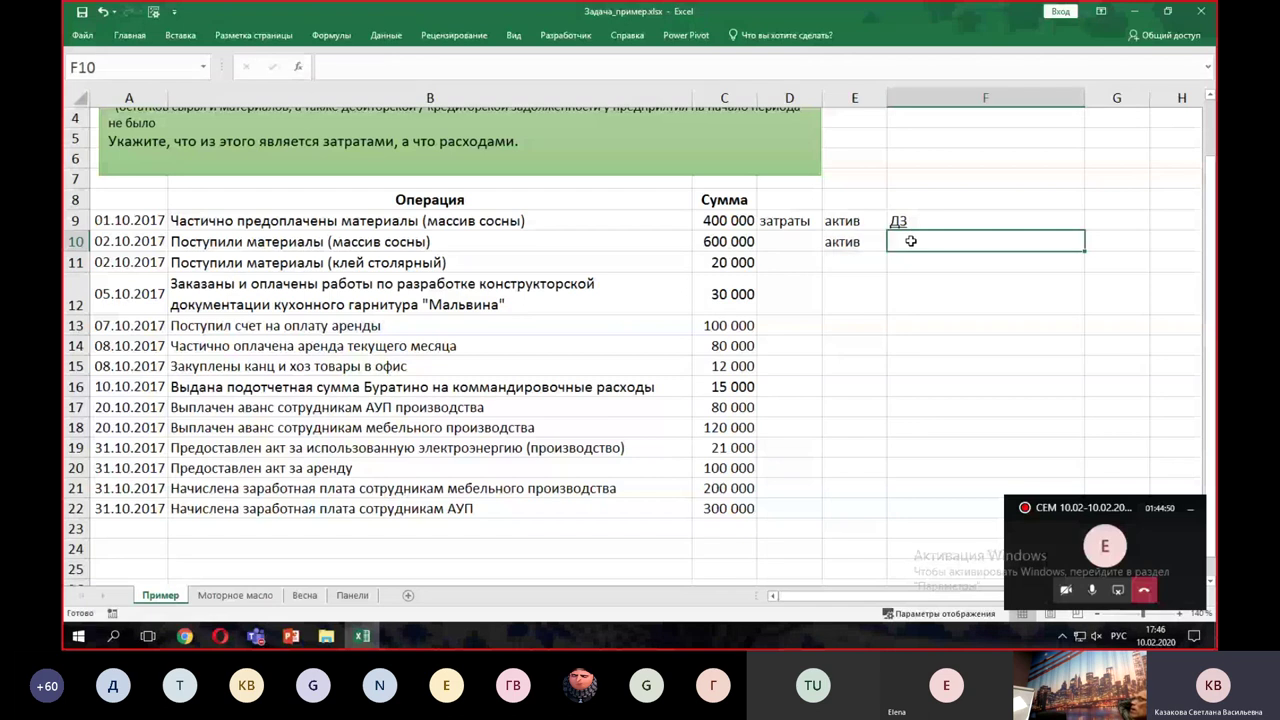
text(запасы)
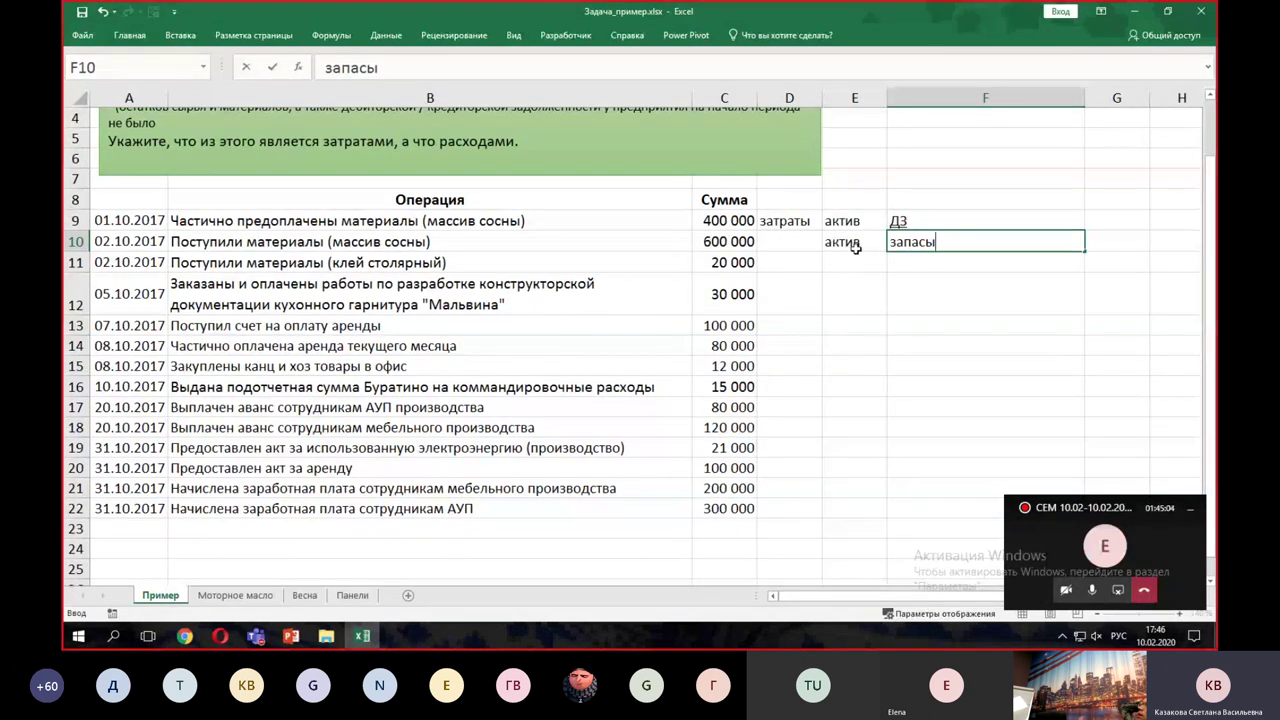
key(F2)
click(1114, 237)
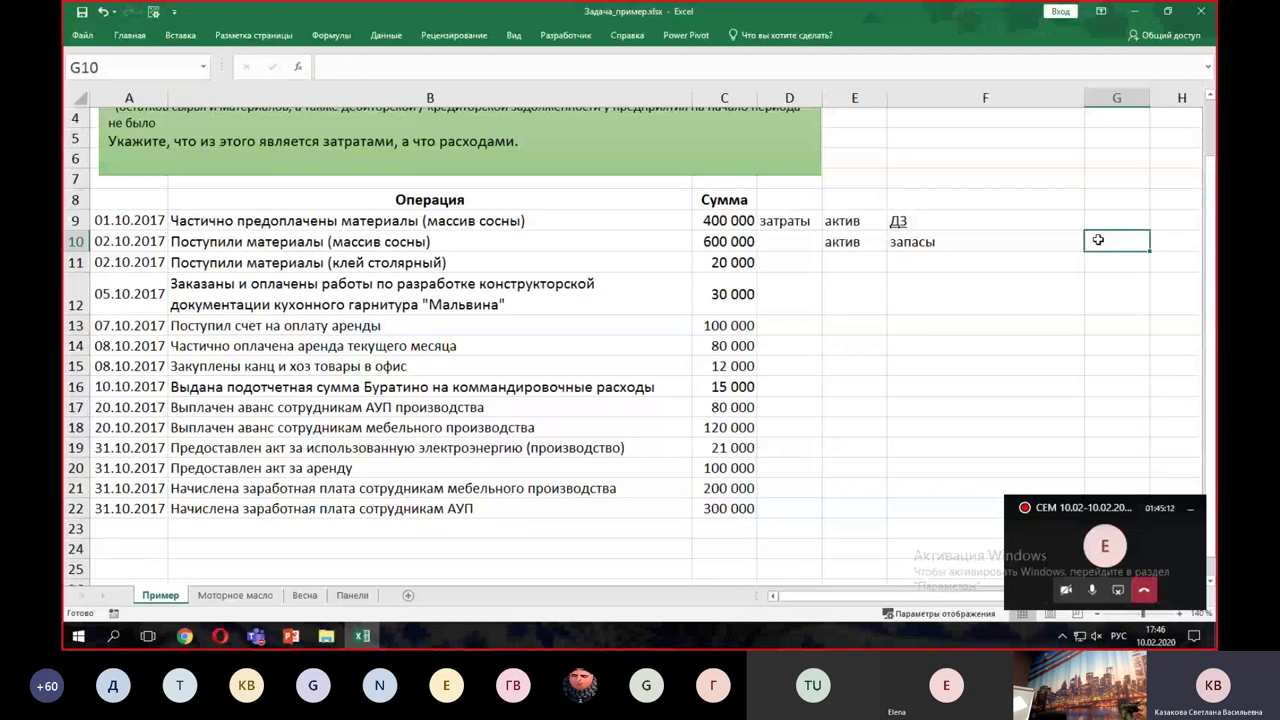
text(КЗ)
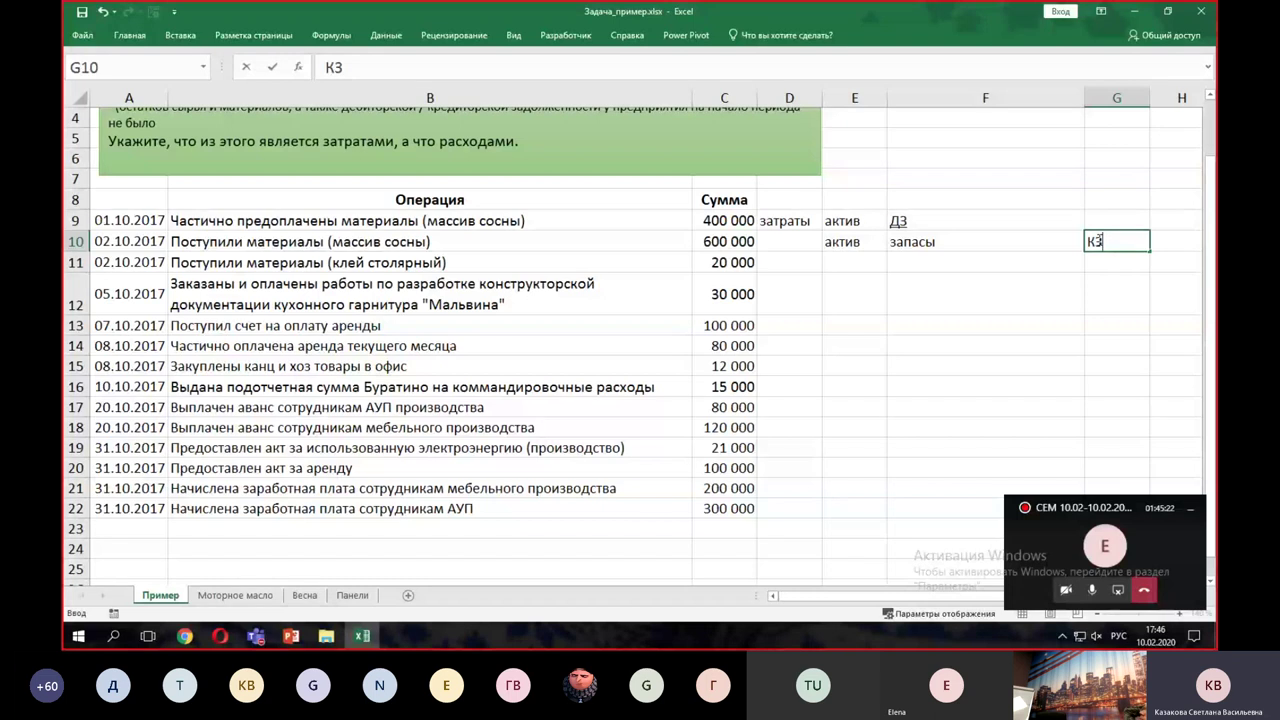
- Classify the received wood glue in row 11 as "актив" in column E and "запасы" in column F
click(859, 260)
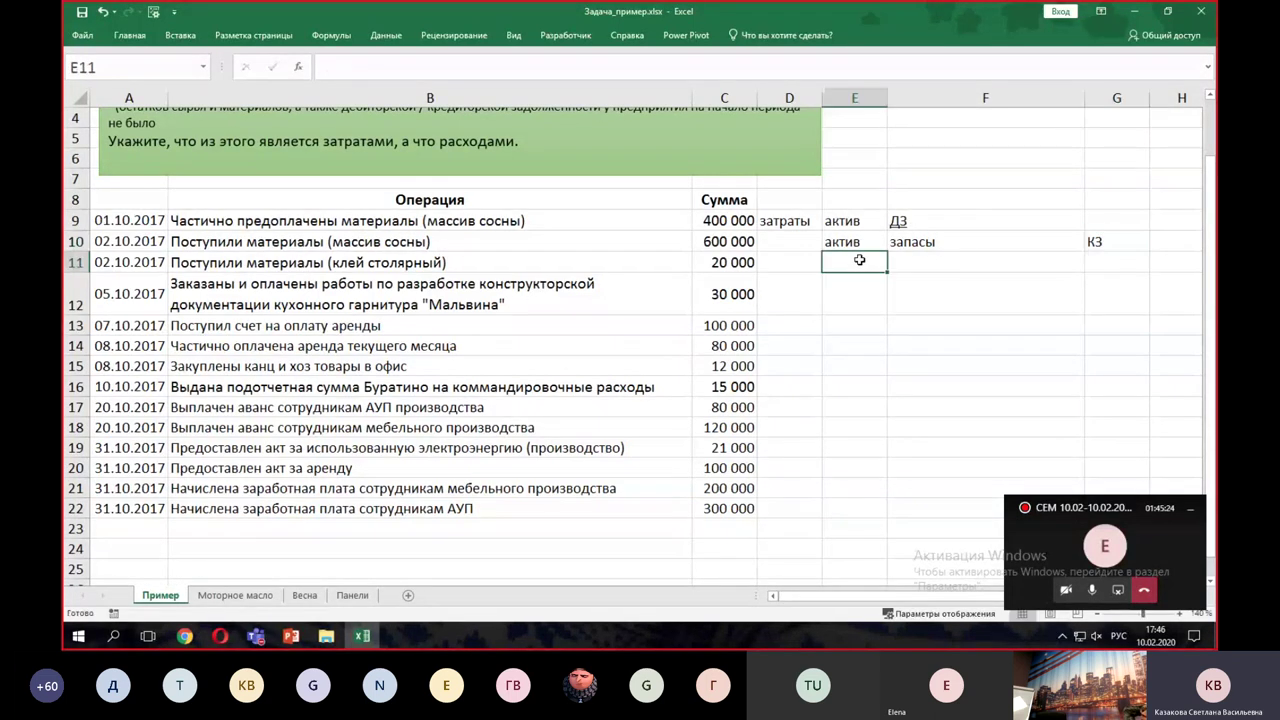
text(актив)
click(908, 261)
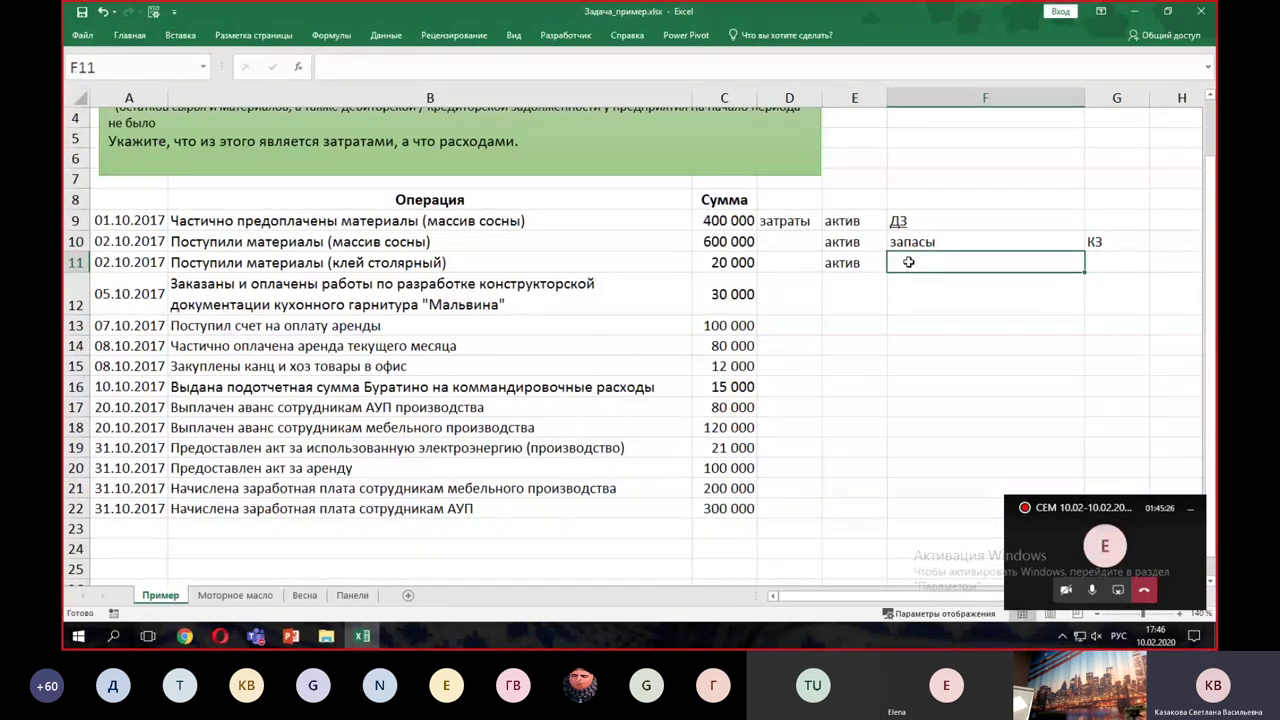
text(запасы)
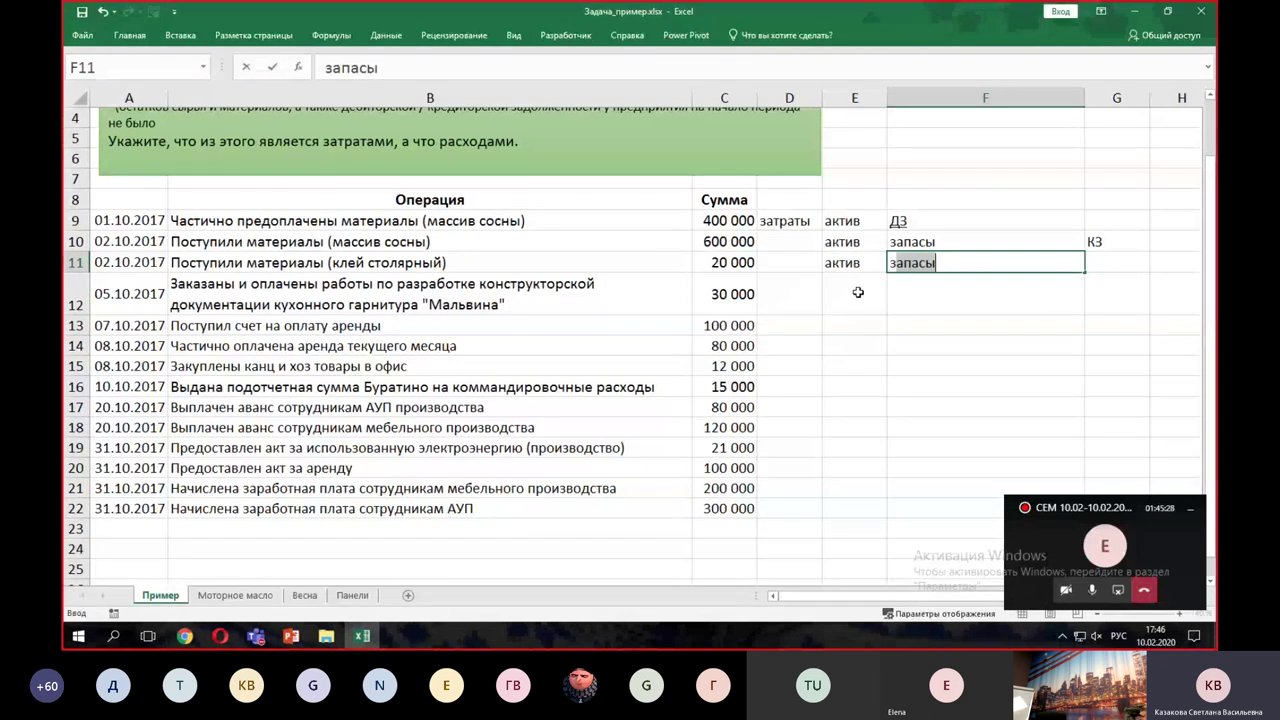
- Classify the paid design documentation work in row 12 as "затраты", "актив" and "ДЗ" across columns D to F
click(858, 292)
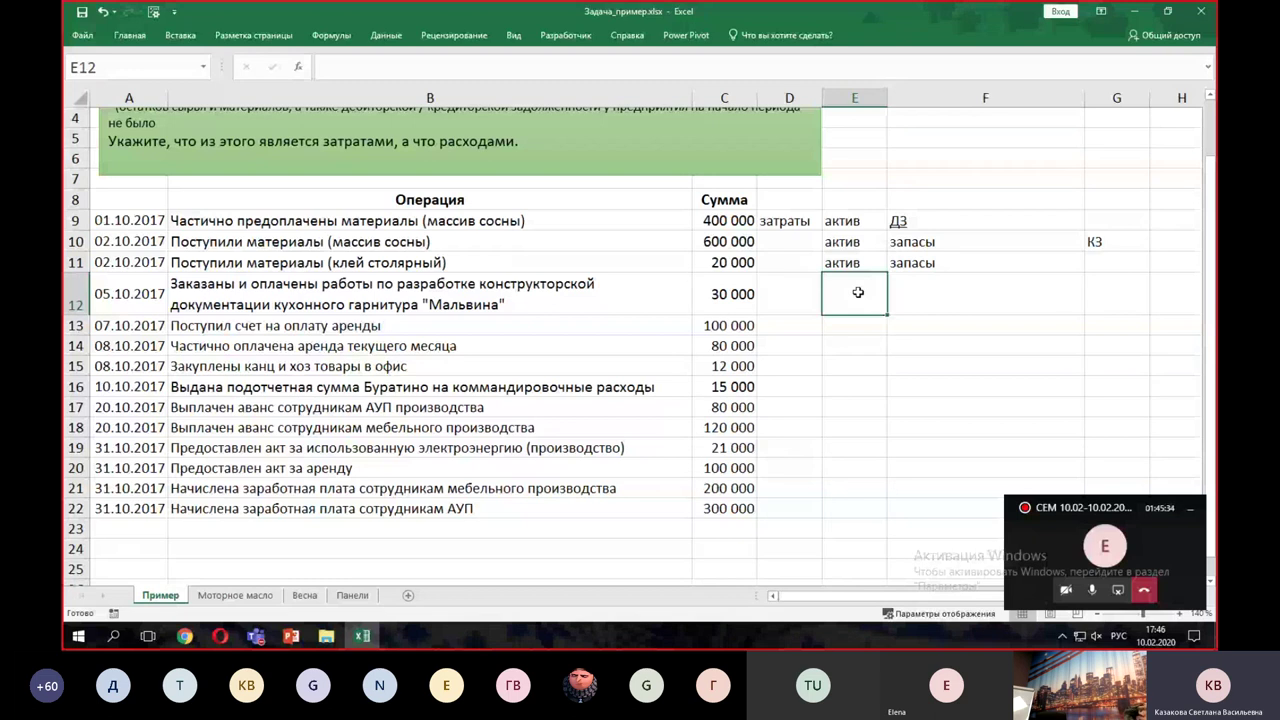
click(801, 293)
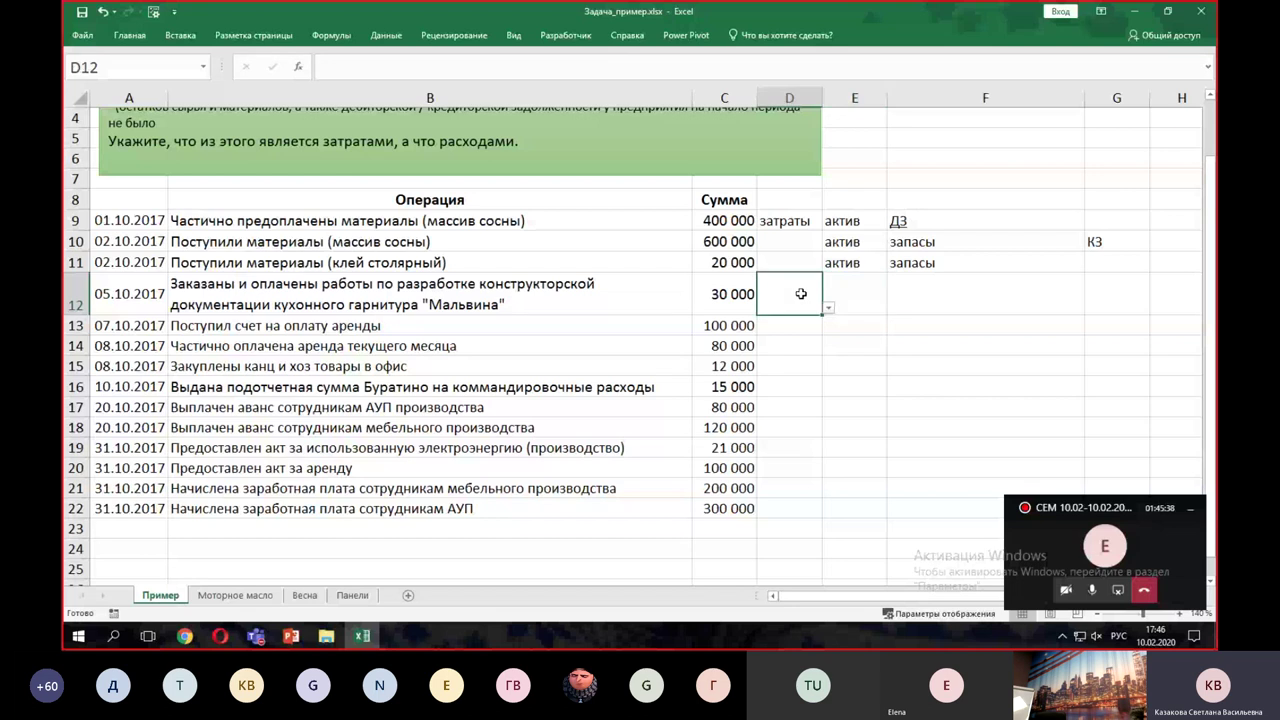
text(затраты)
click(852, 292)
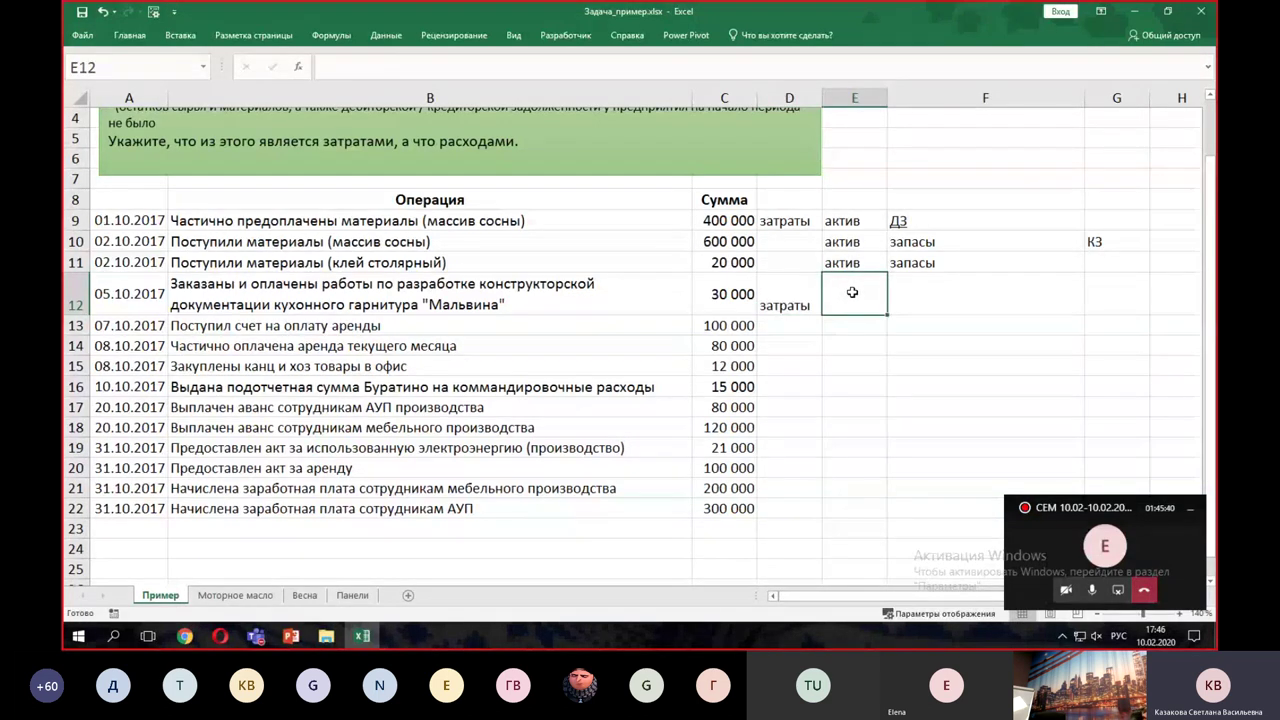
text(актив)
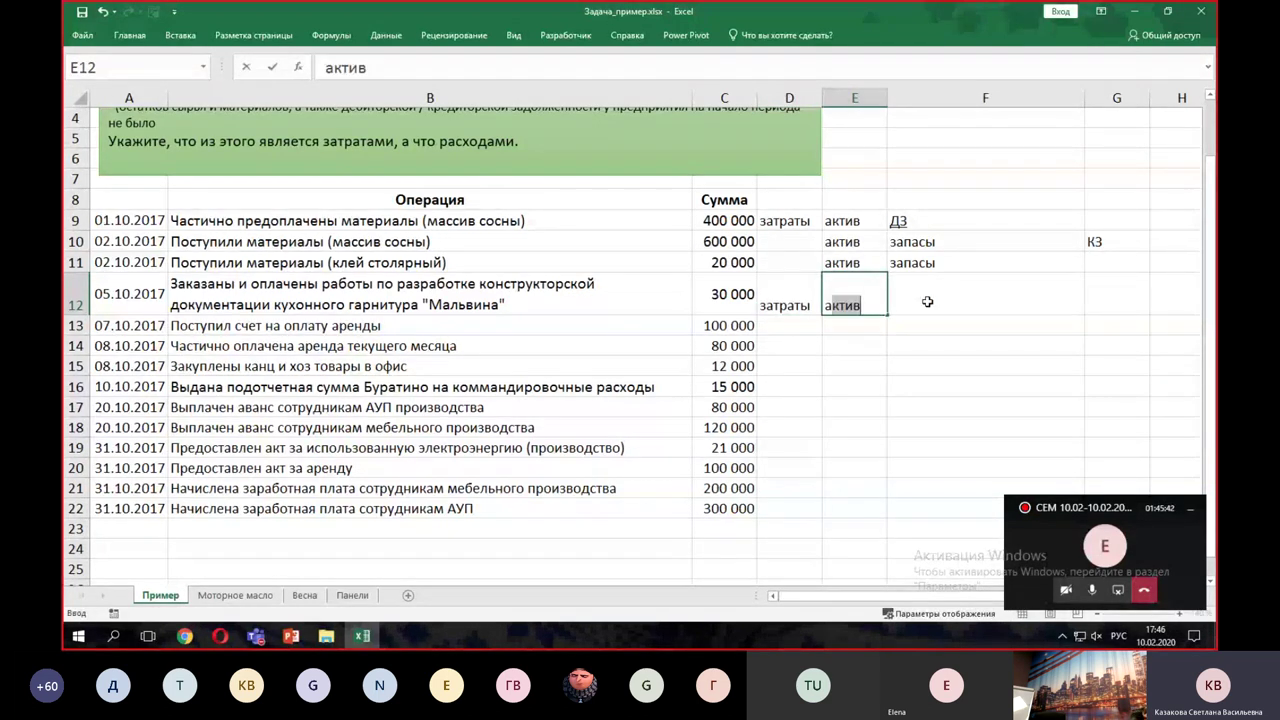
click(926, 297)
text(дз)
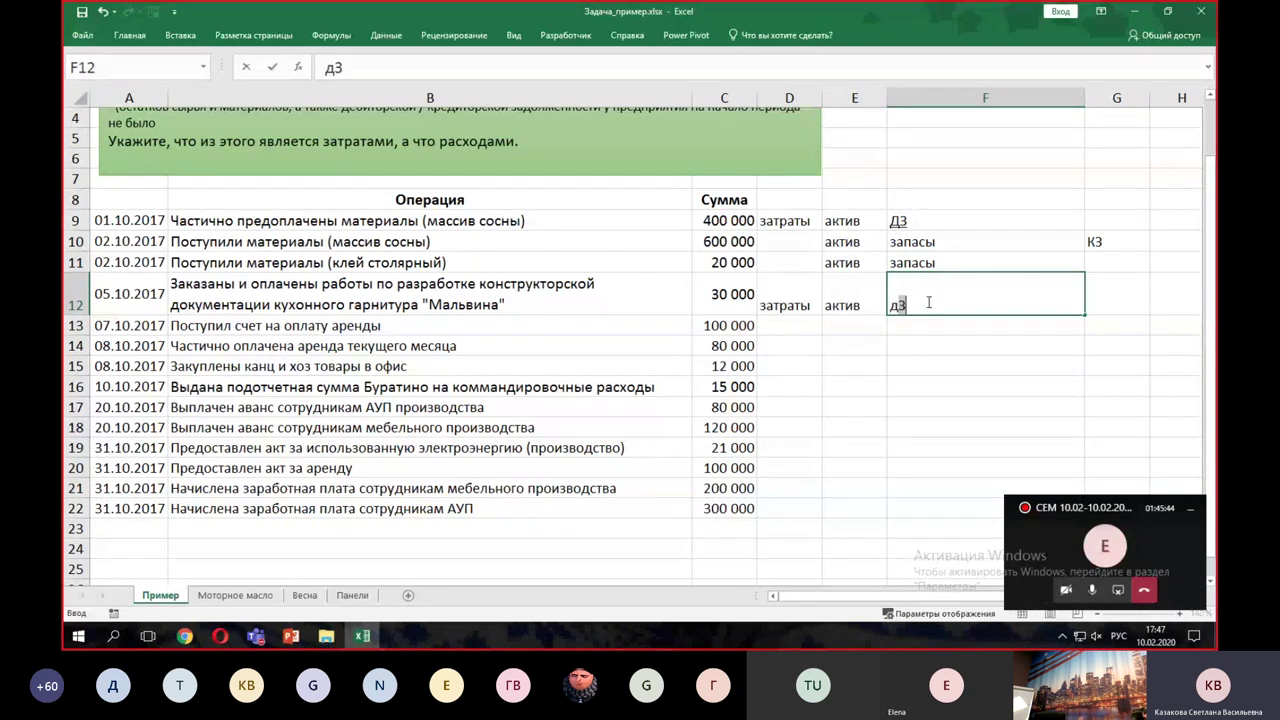
click(946, 340)
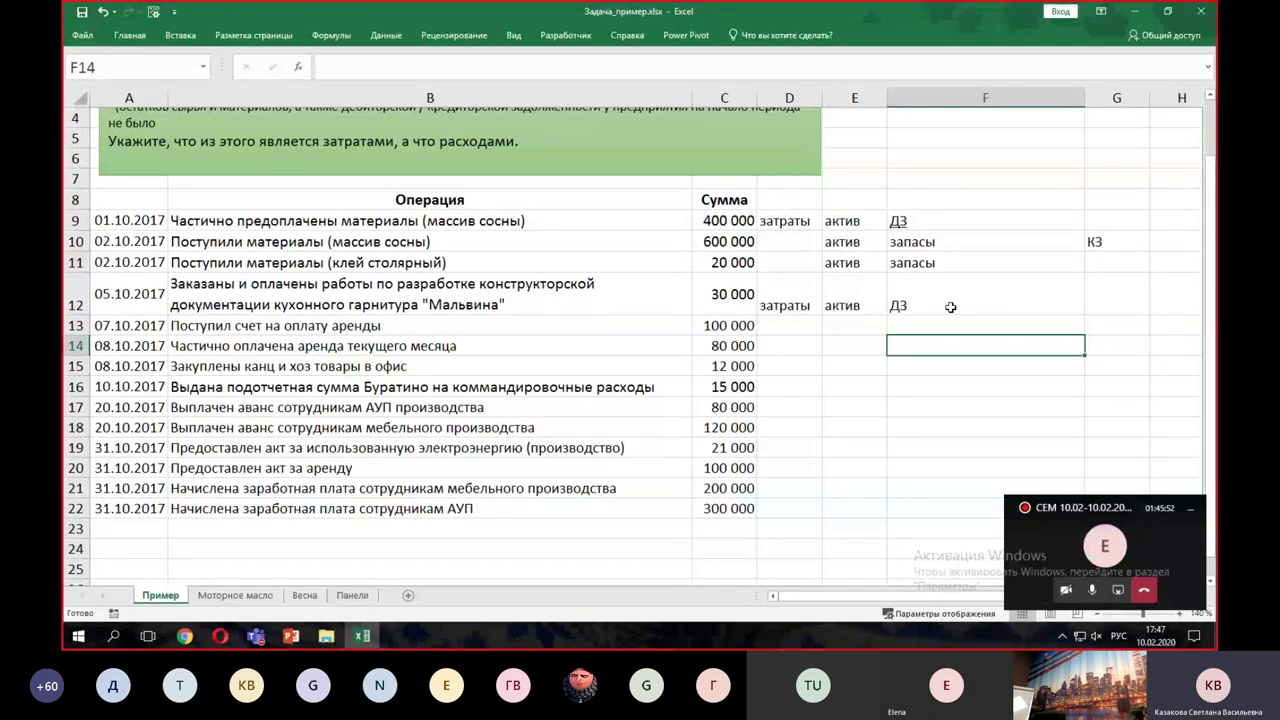
- Classify the partial payment of the current month's rent in row 14 as "затраты", "актив" and "ДЗ" across columns D to F
click(837, 325)
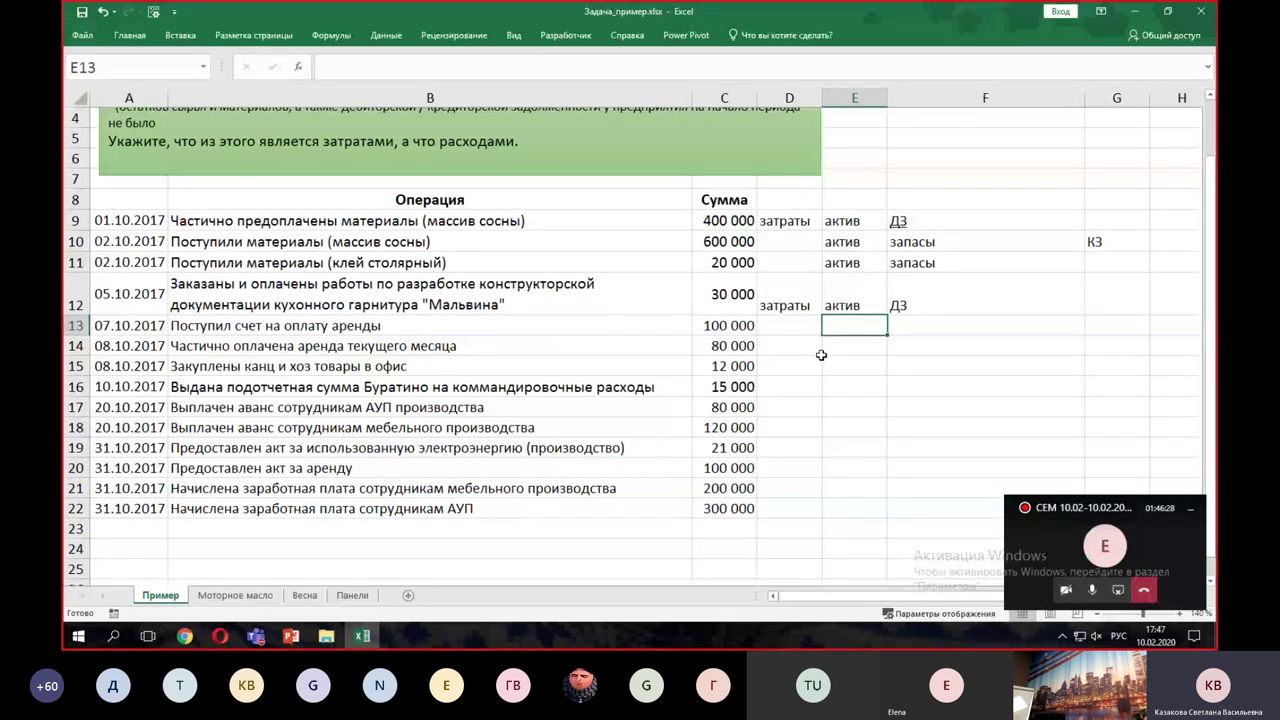
click(796, 347)
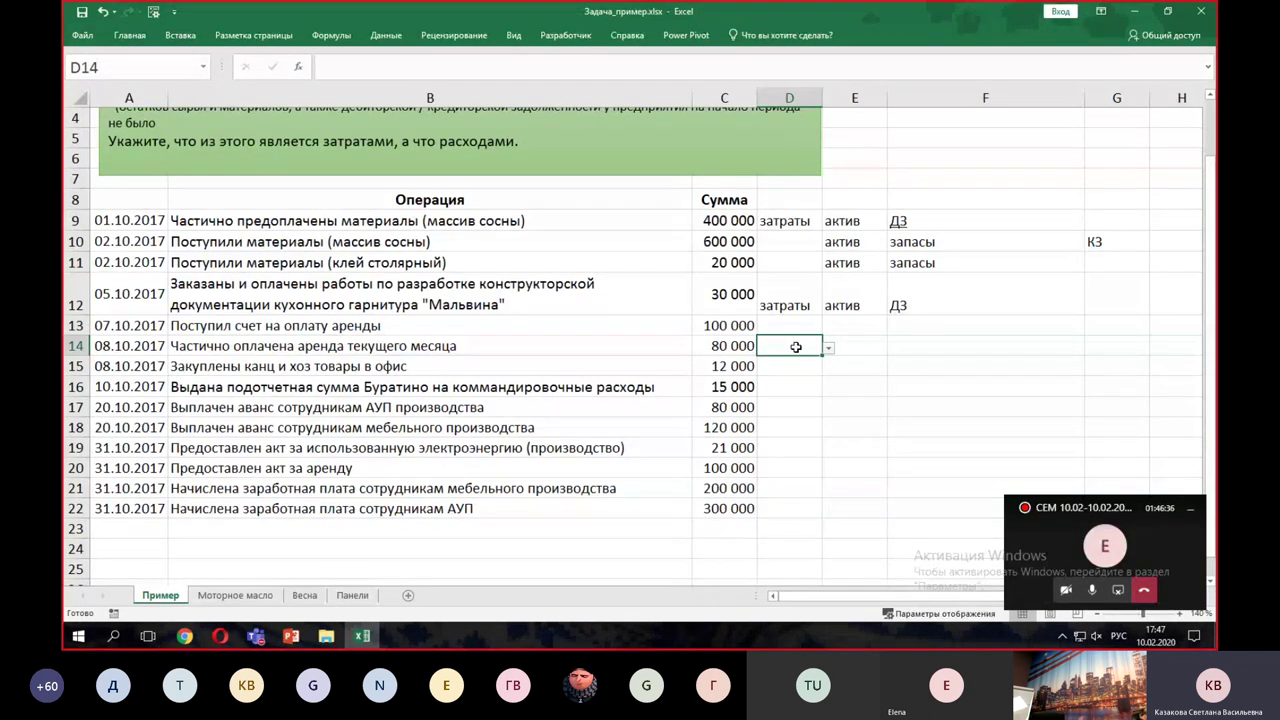
text(затраты)
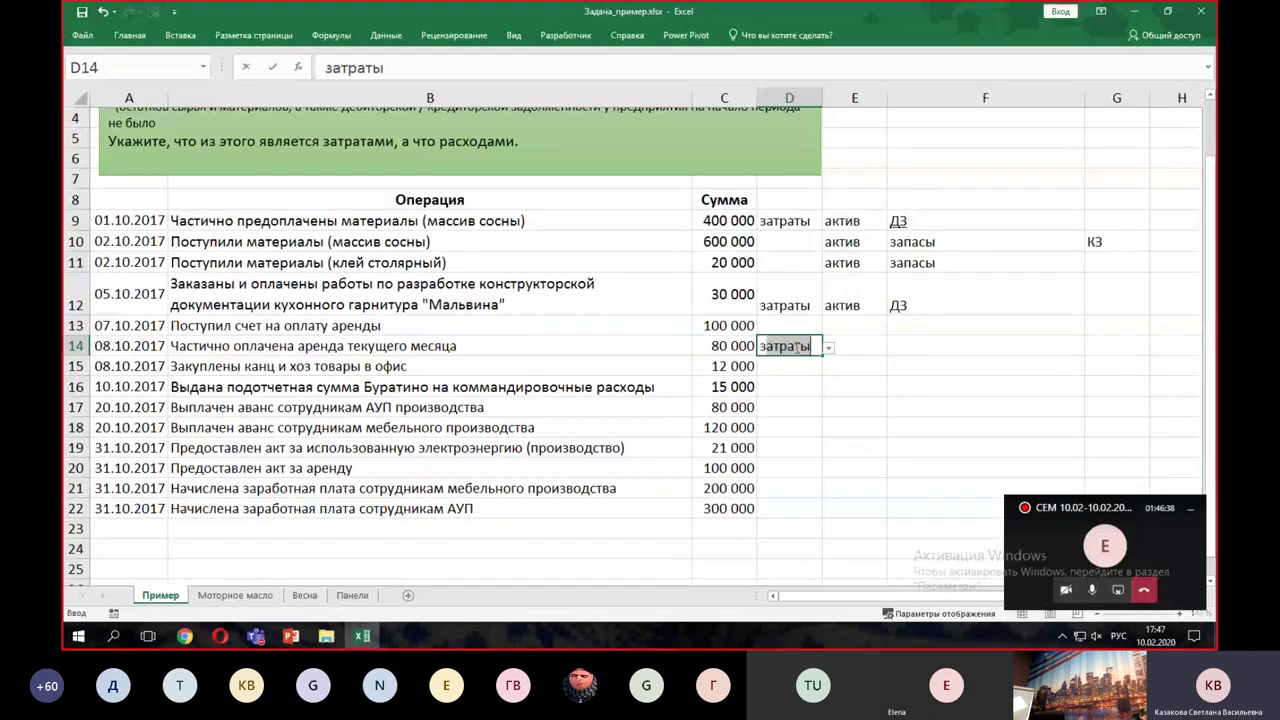
click(861, 349)
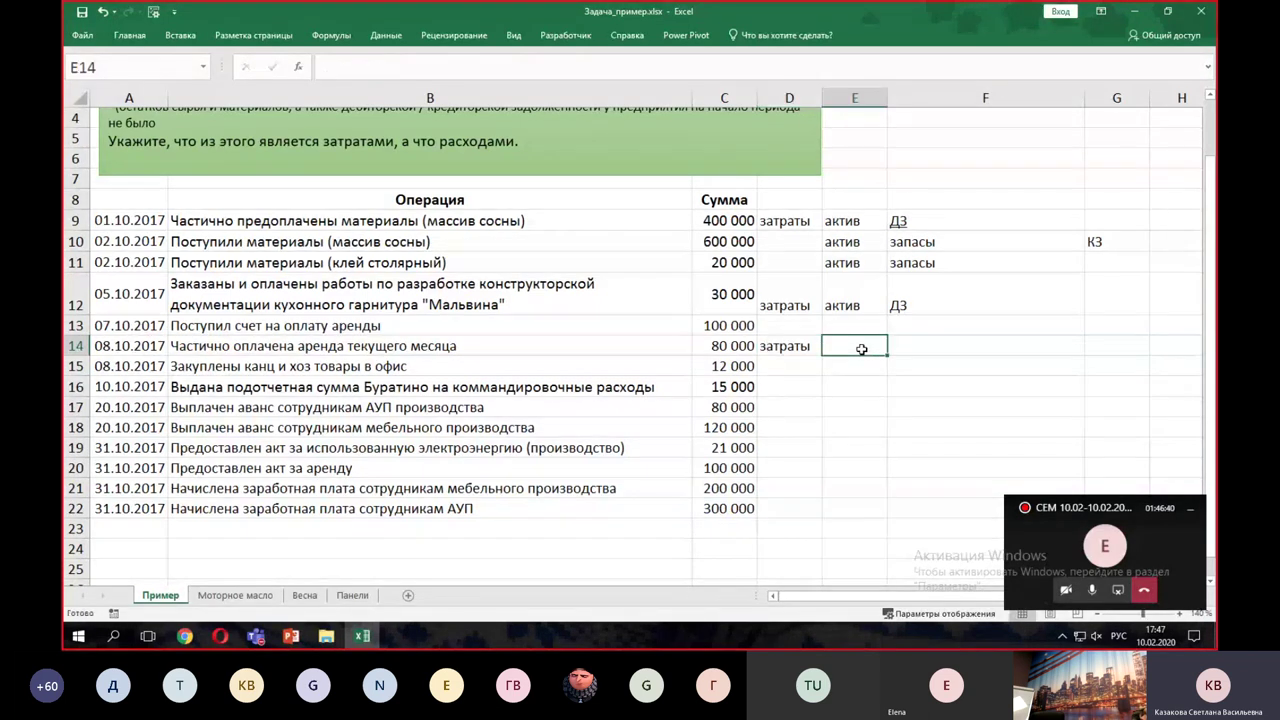
text(а)
click(908, 344)
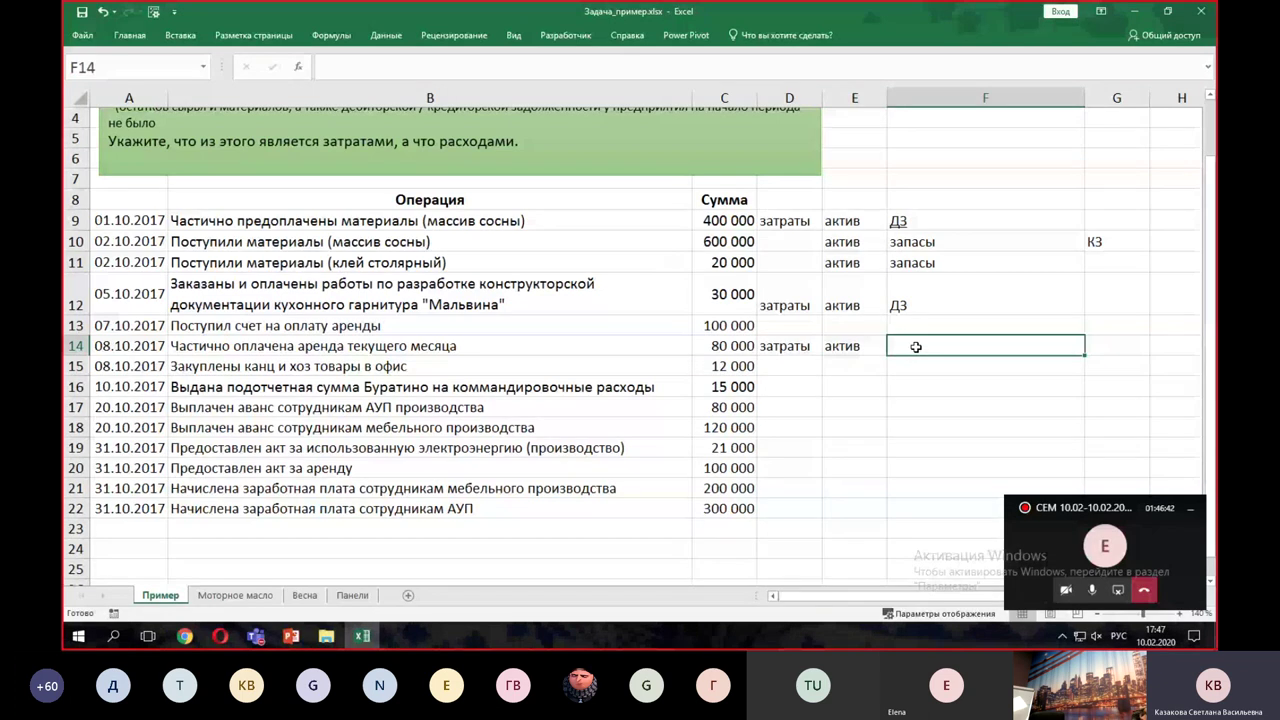
text(д)
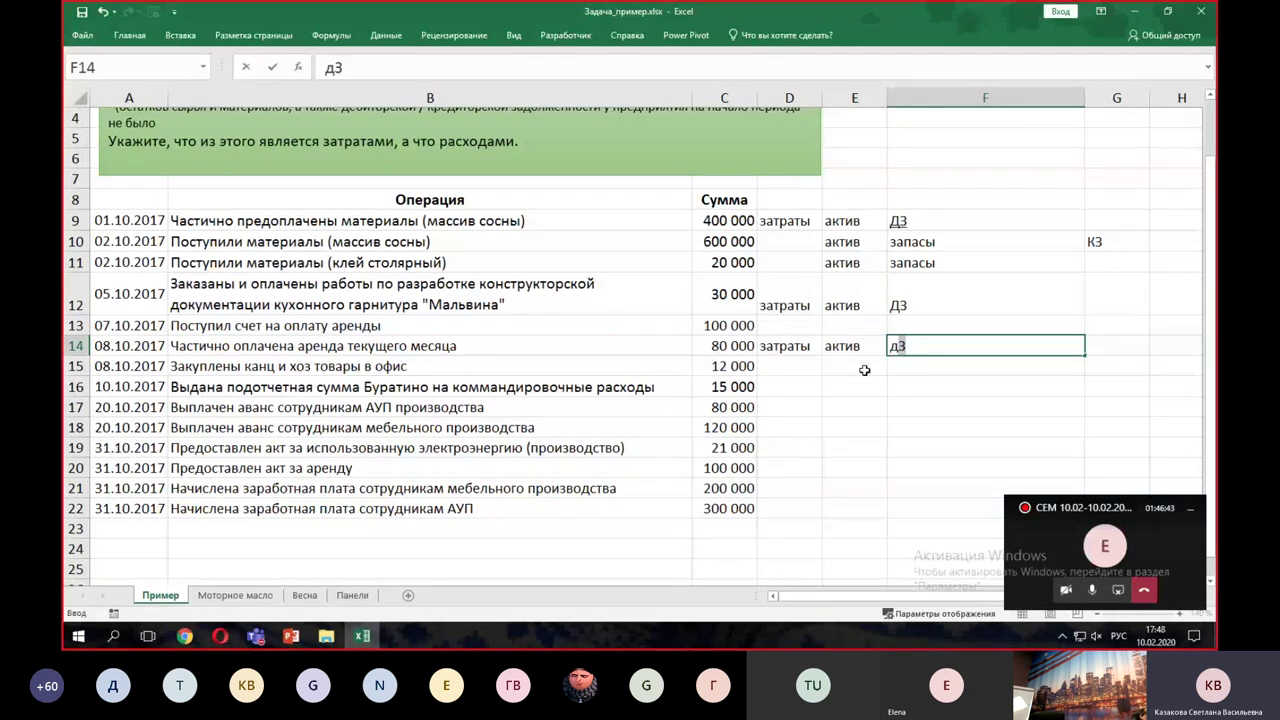
- Classify the office supplies purchase in row 15 as "затраты", "актив" and "запасы" across columns D to F
click(793, 366)
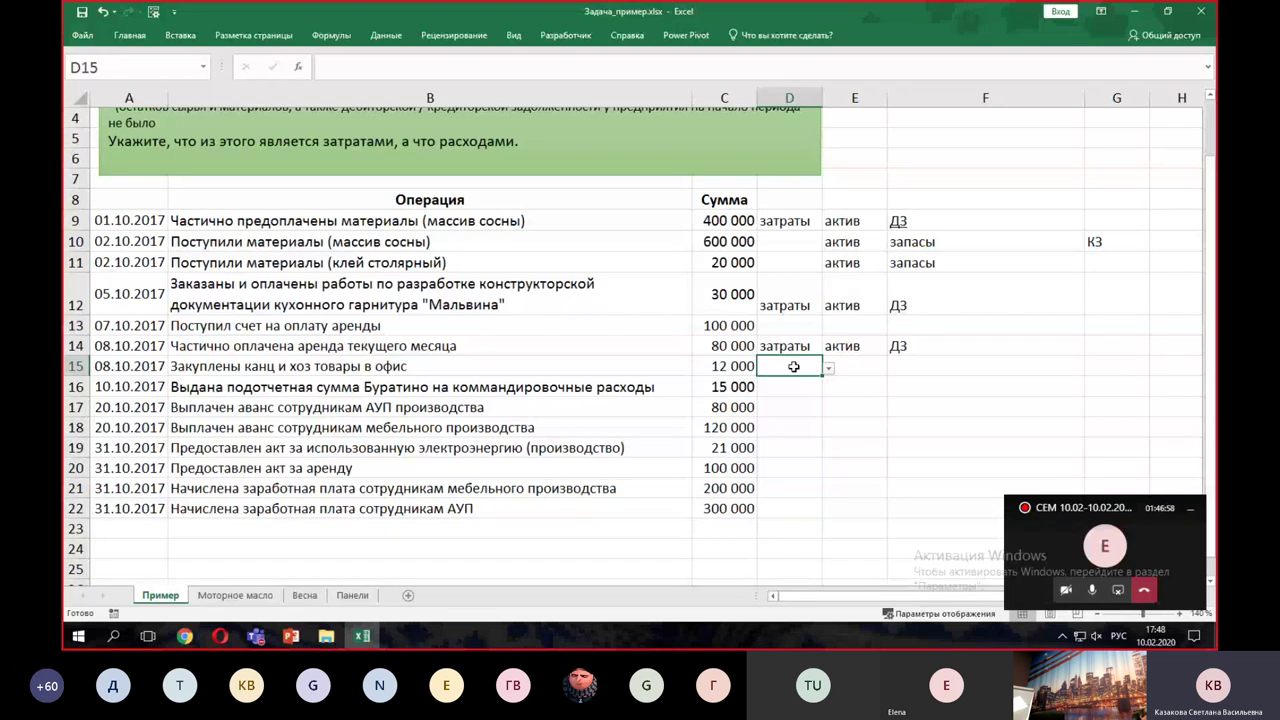
text(затраты)
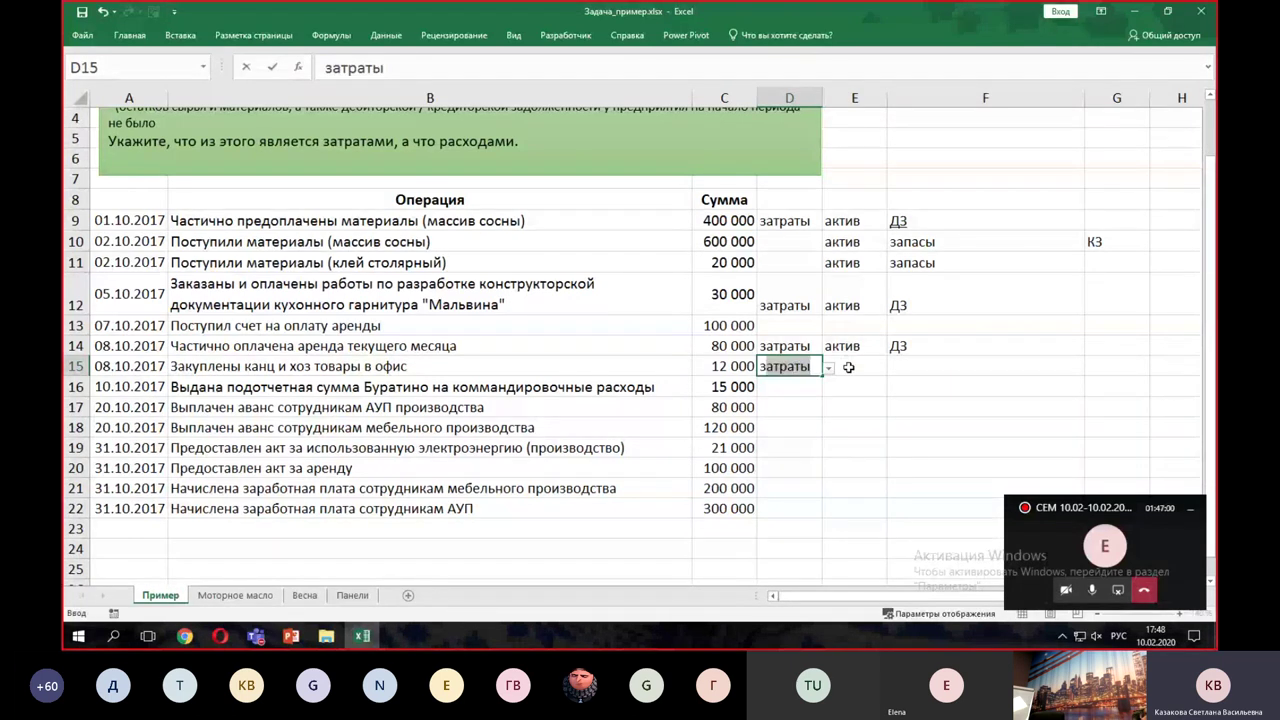
click(849, 365)
text(актив)
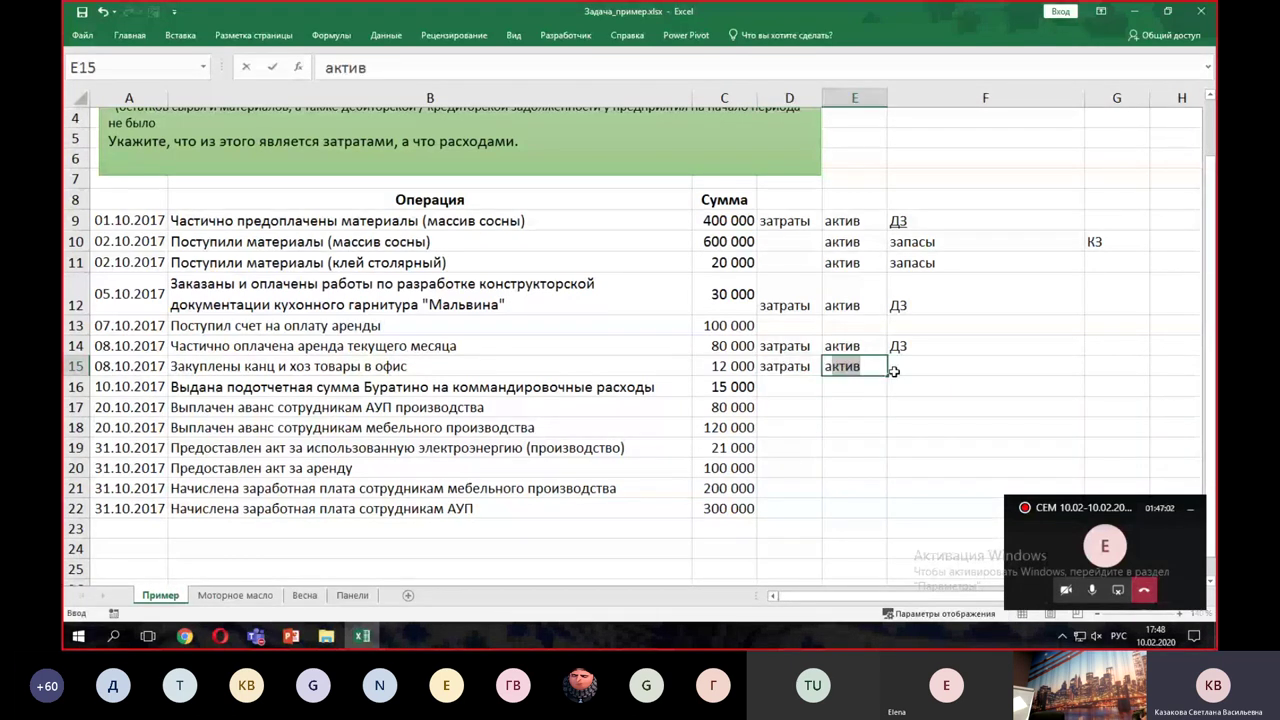
click(895, 371)
text(запасы)
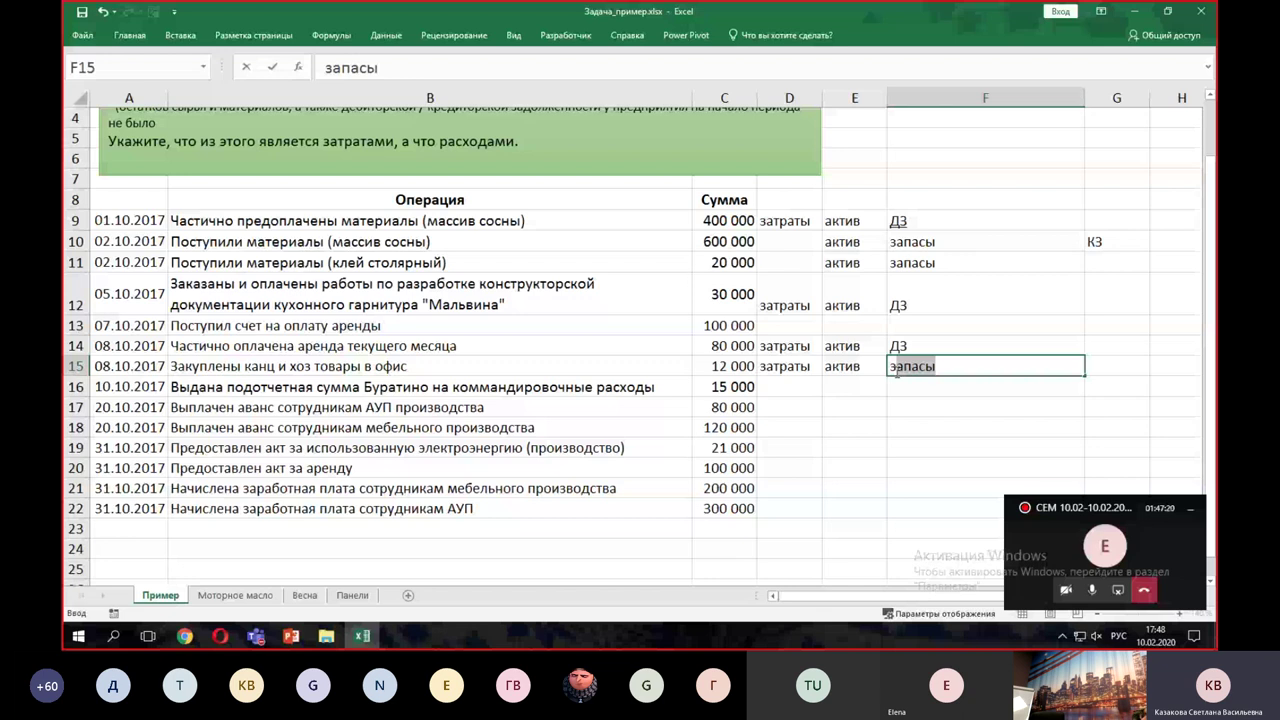
- Add the note "расходы по окончании периода" in column G for the office supplies purchase in row 15
click(1100, 367)
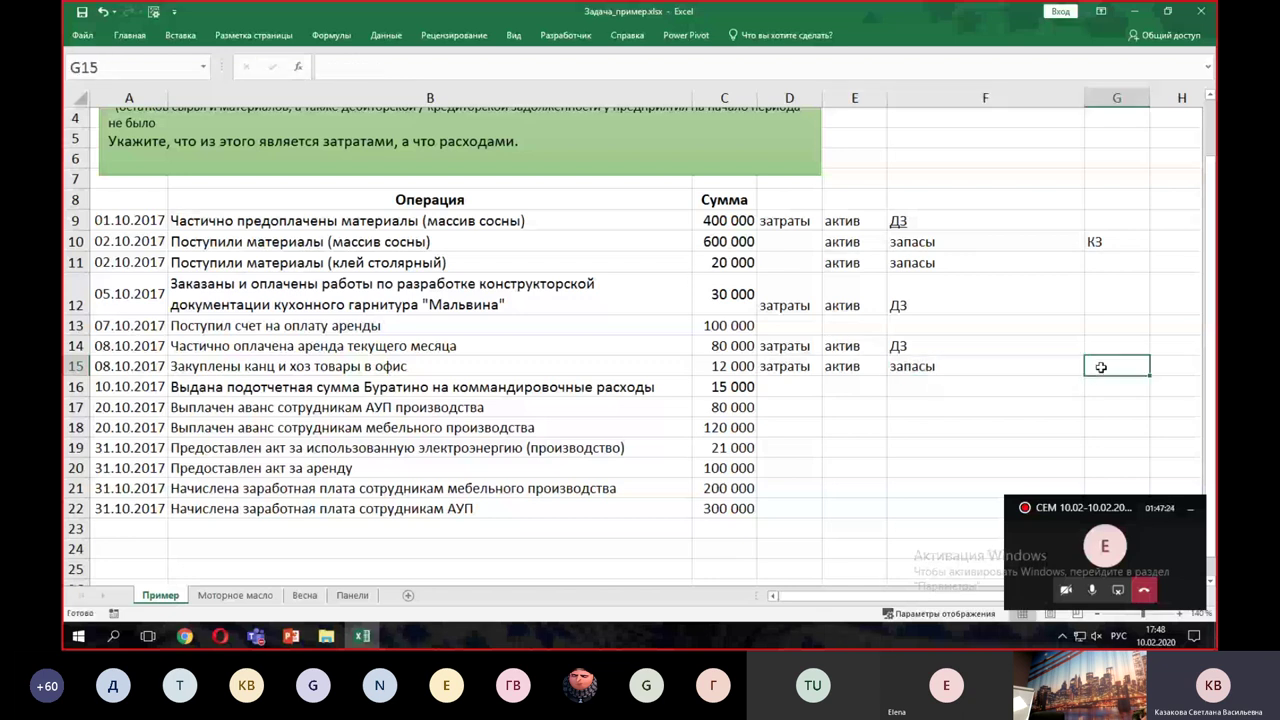
text(рас)
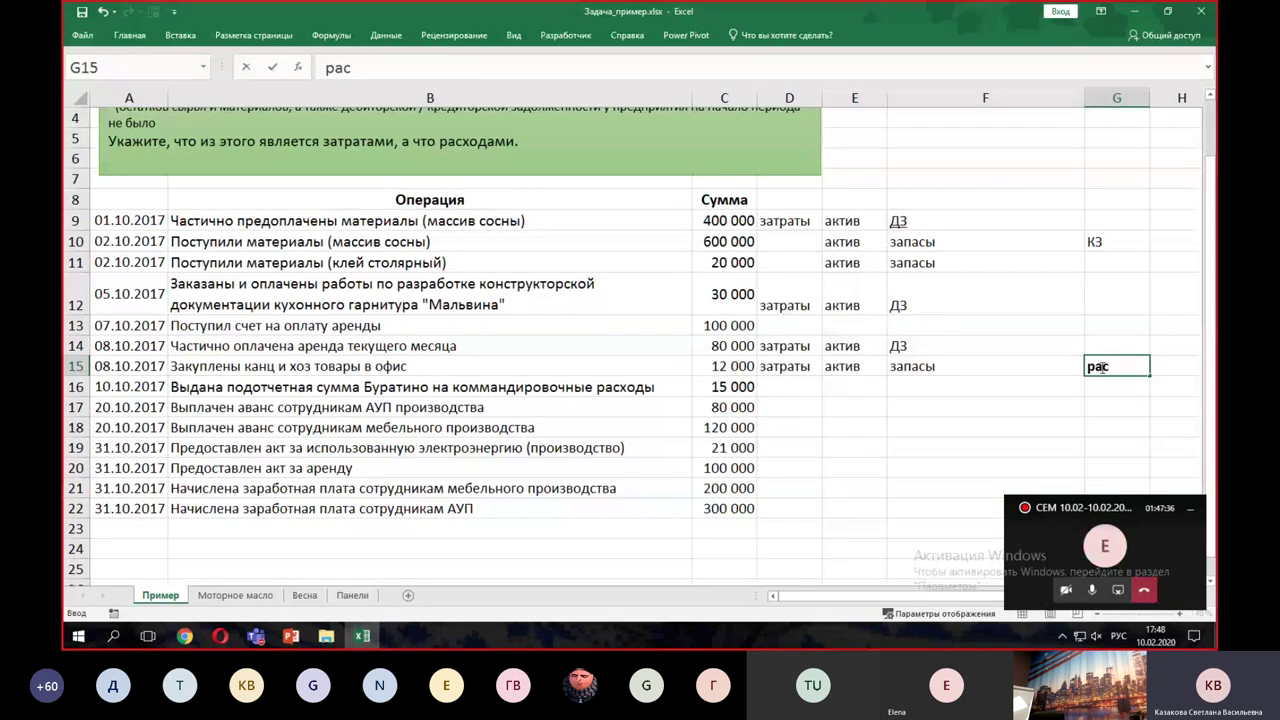
text(ходы по)
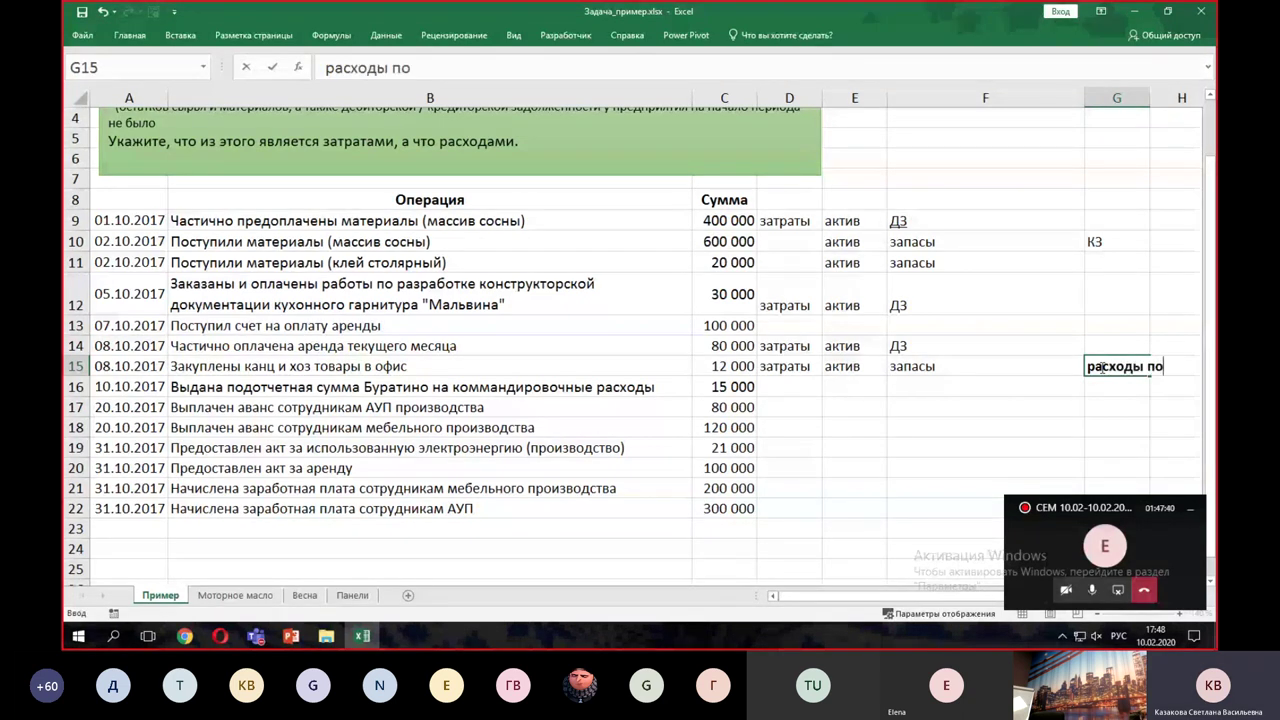
text( окончани)
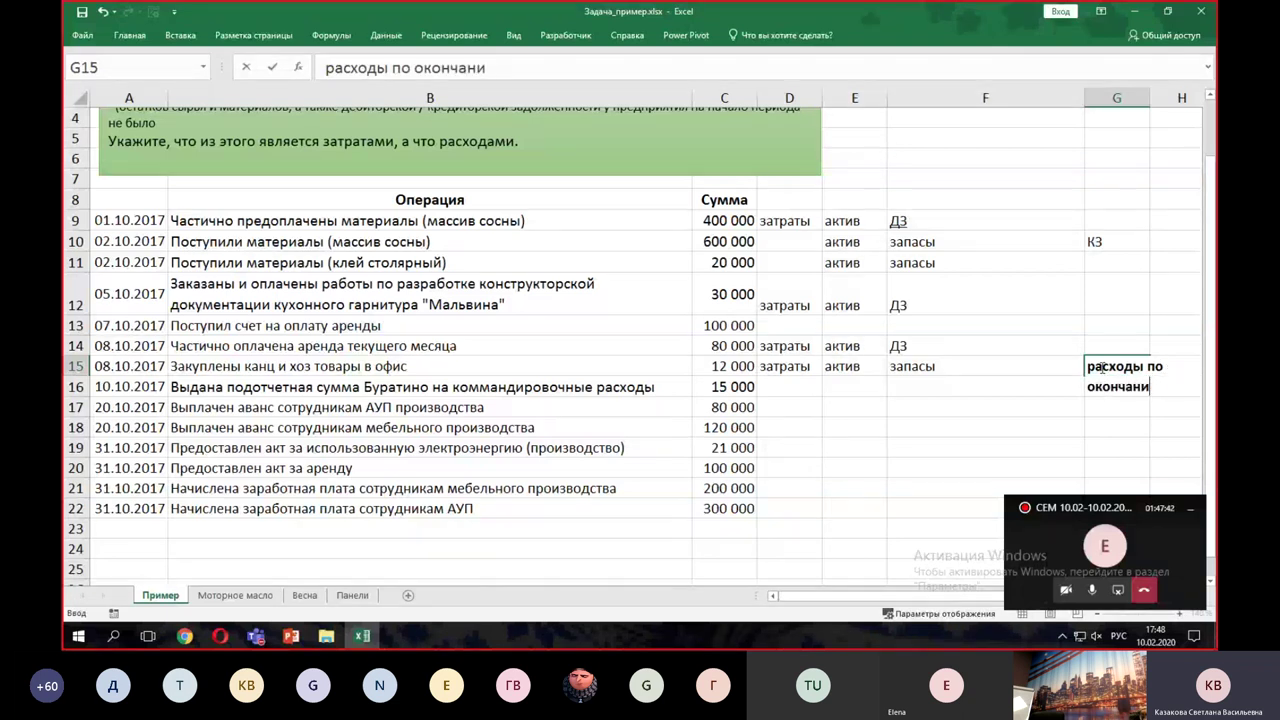
text(и периода)
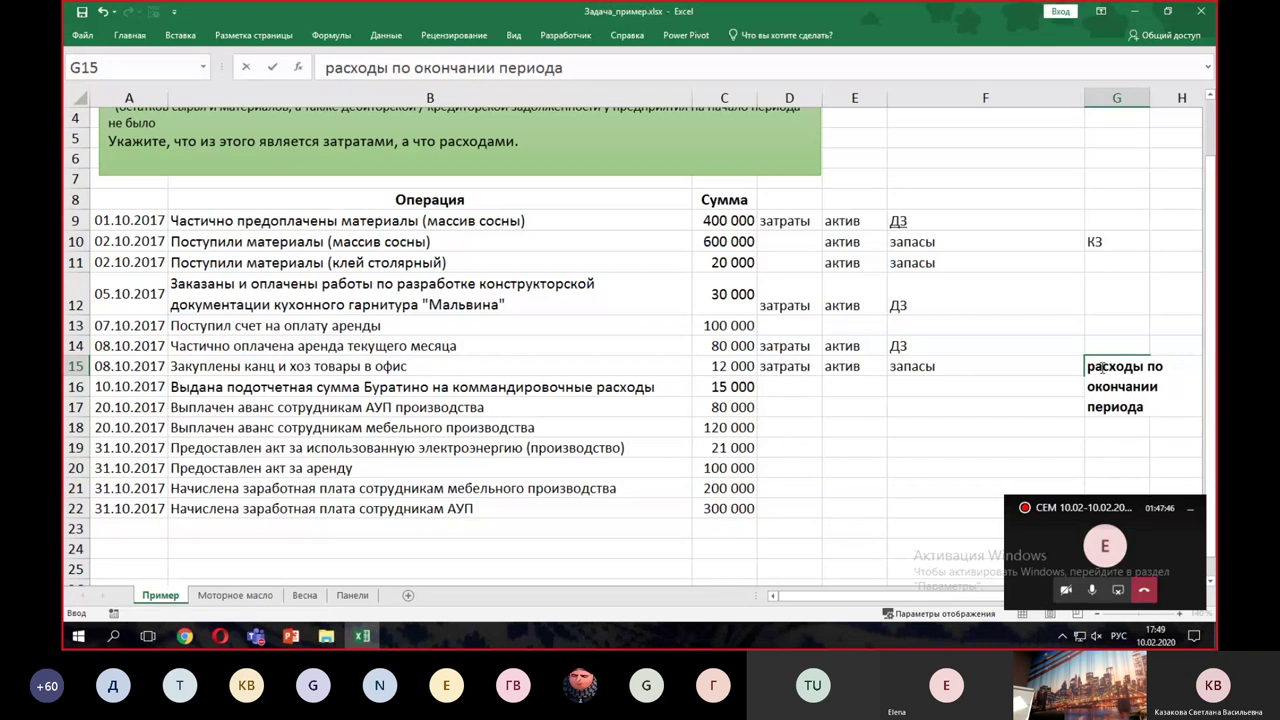
key(Return)
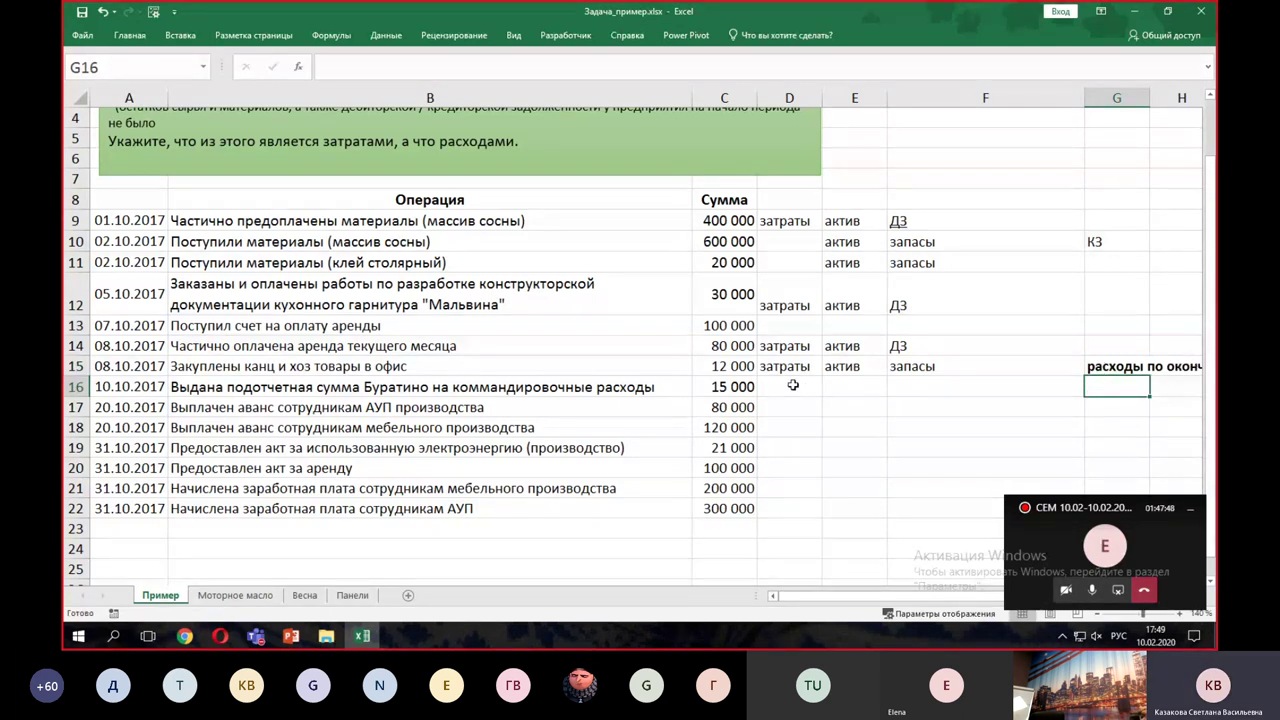
- Classify the travel advance in row 16 as "затраты", "актив" and "ДЗ" across columns D to F, and fill these values down to row 18
click(792, 385)
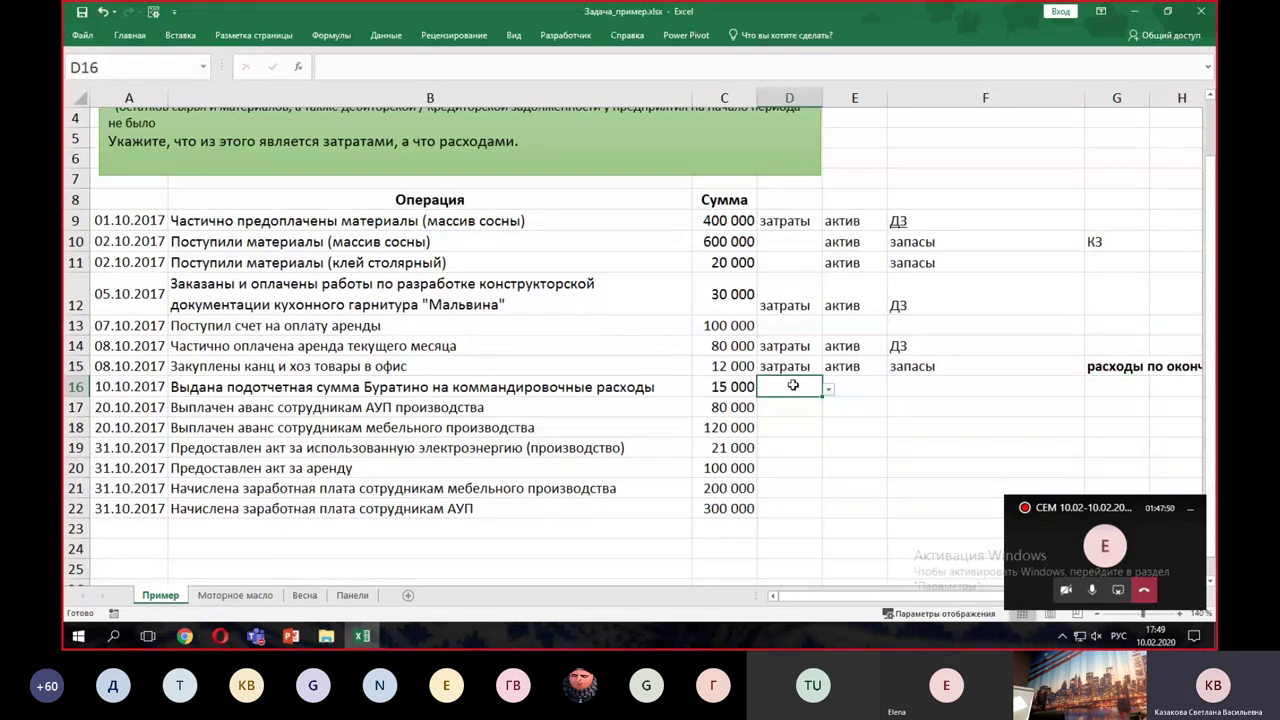
click(828, 388)
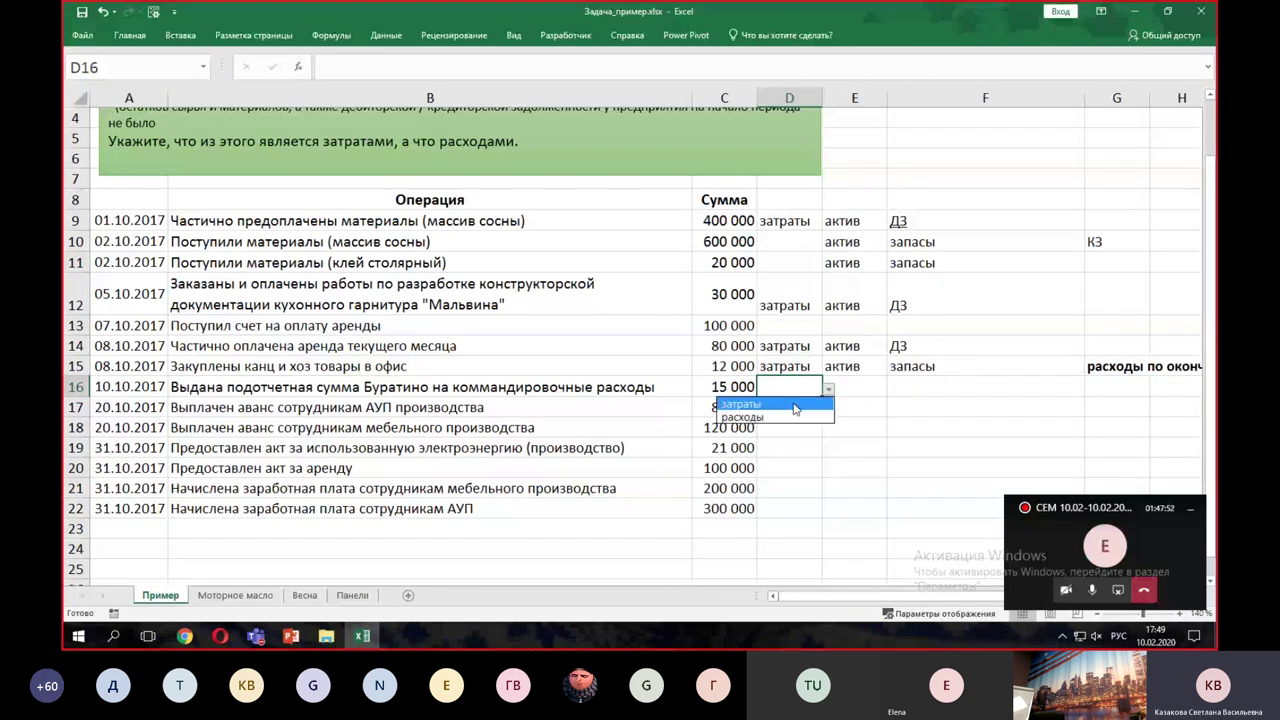
click(795, 404)
click(852, 386)
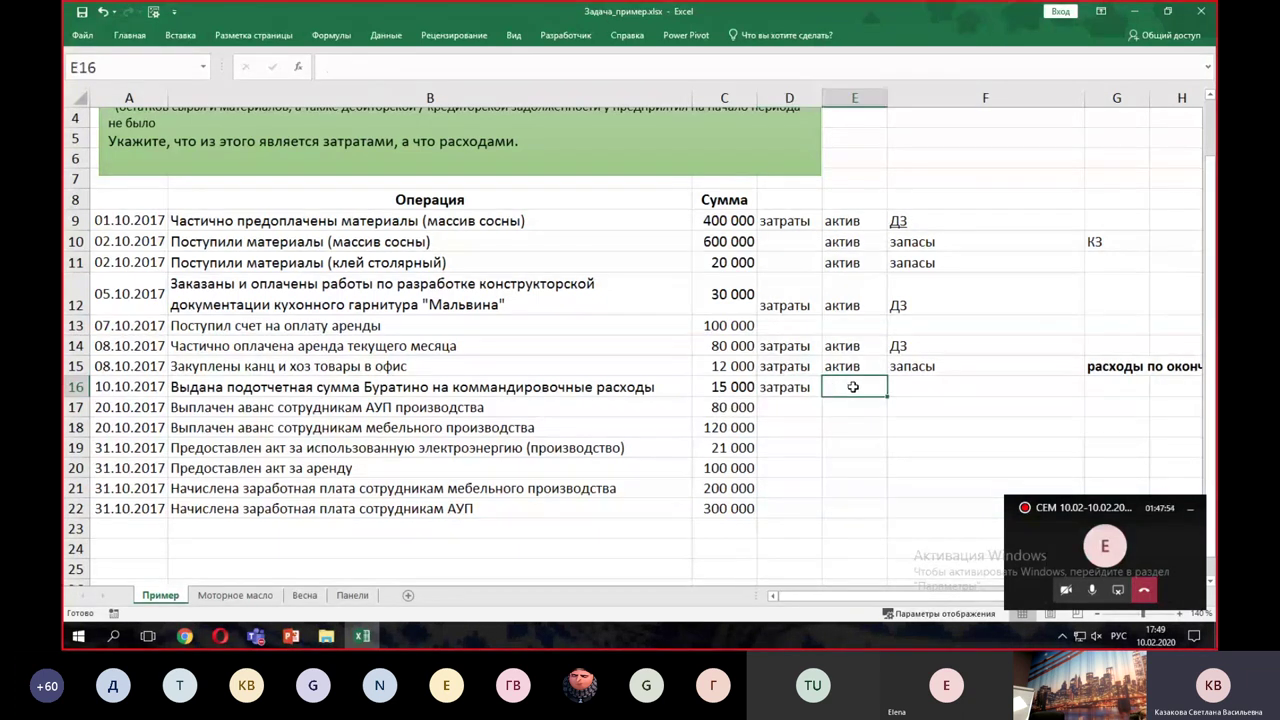
text(актив)
click(905, 387)
text(ДЗ)
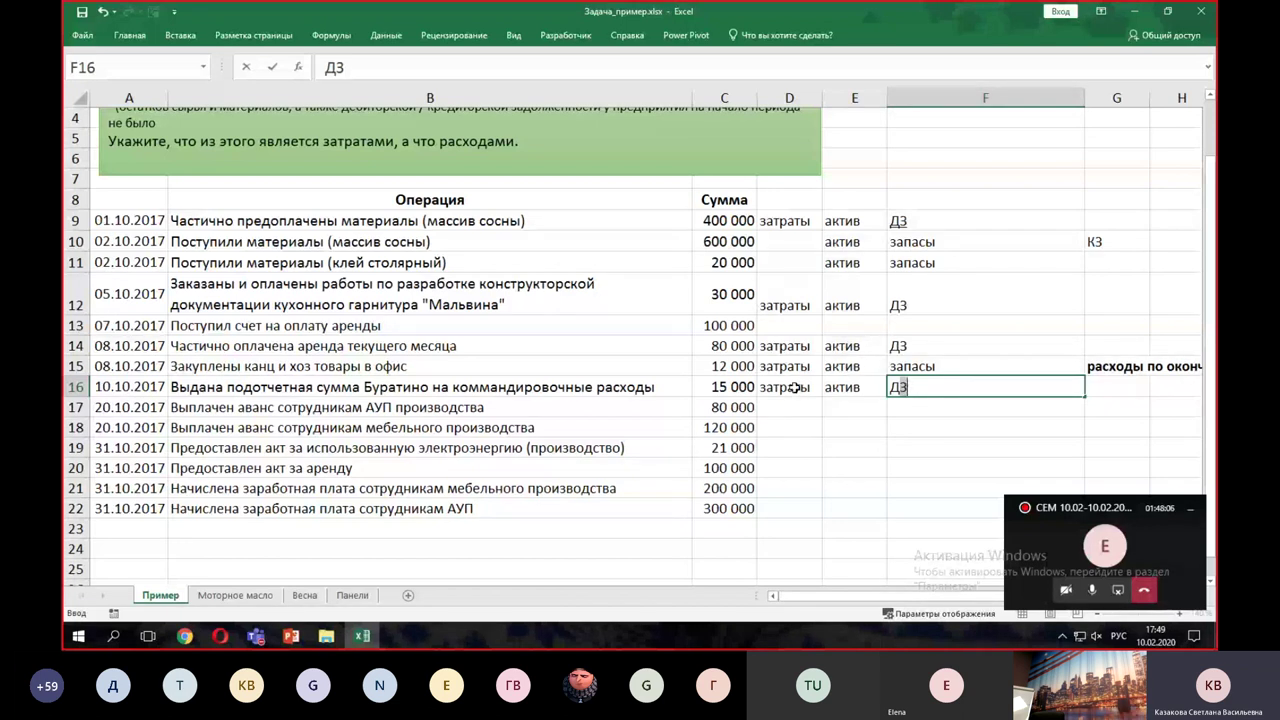
drag(793, 388, 1086, 437)
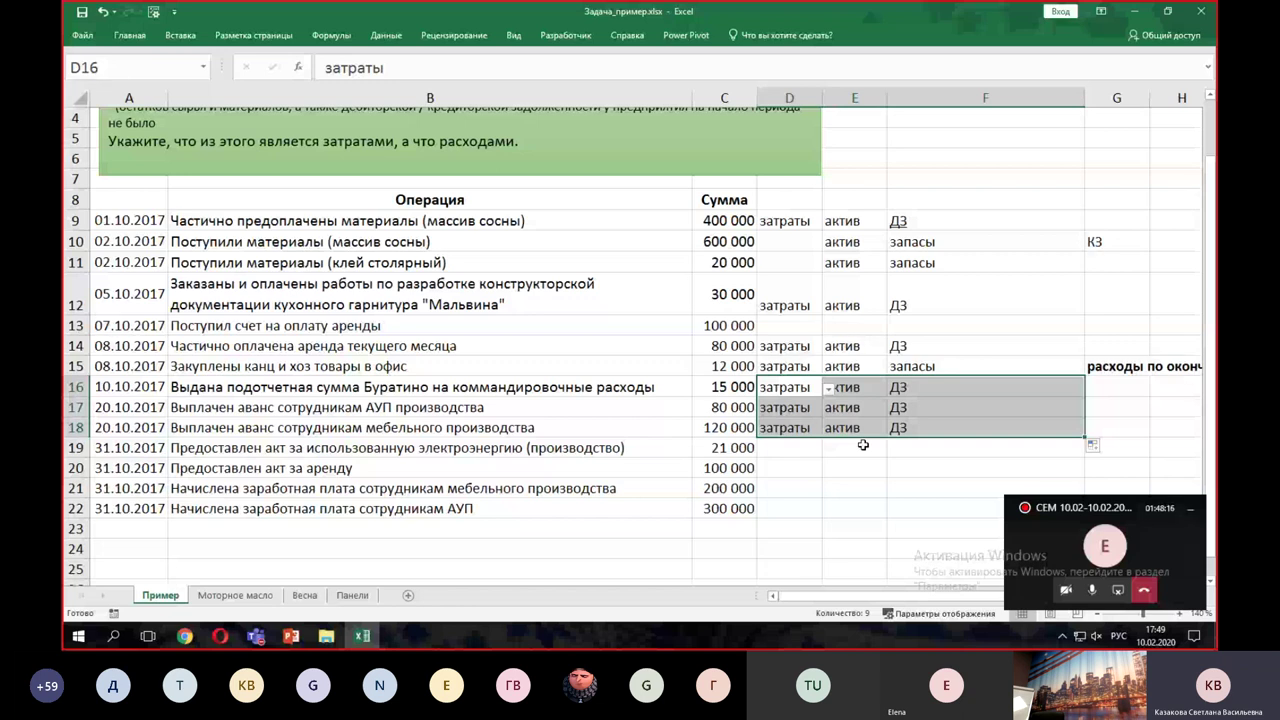
- Classify the electricity act in row 19 as "затраты" in column D and "/ расходы" in column E
click(792, 446)
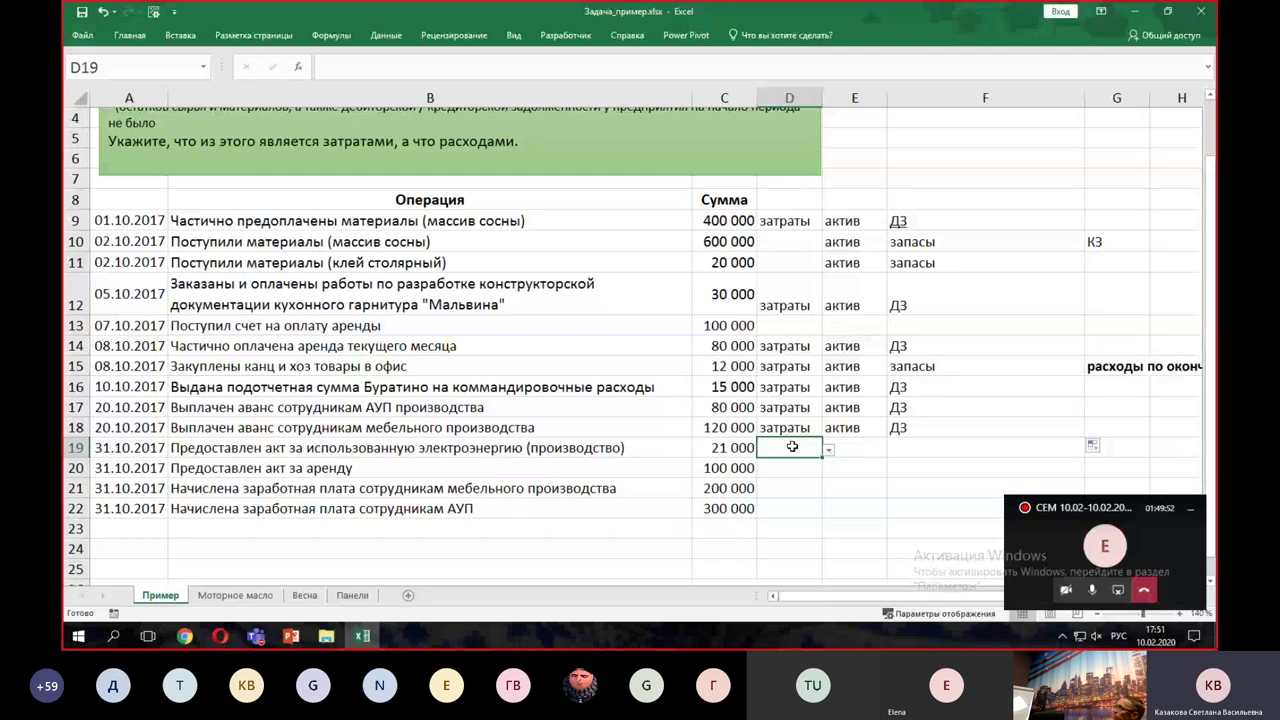
click(837, 446)
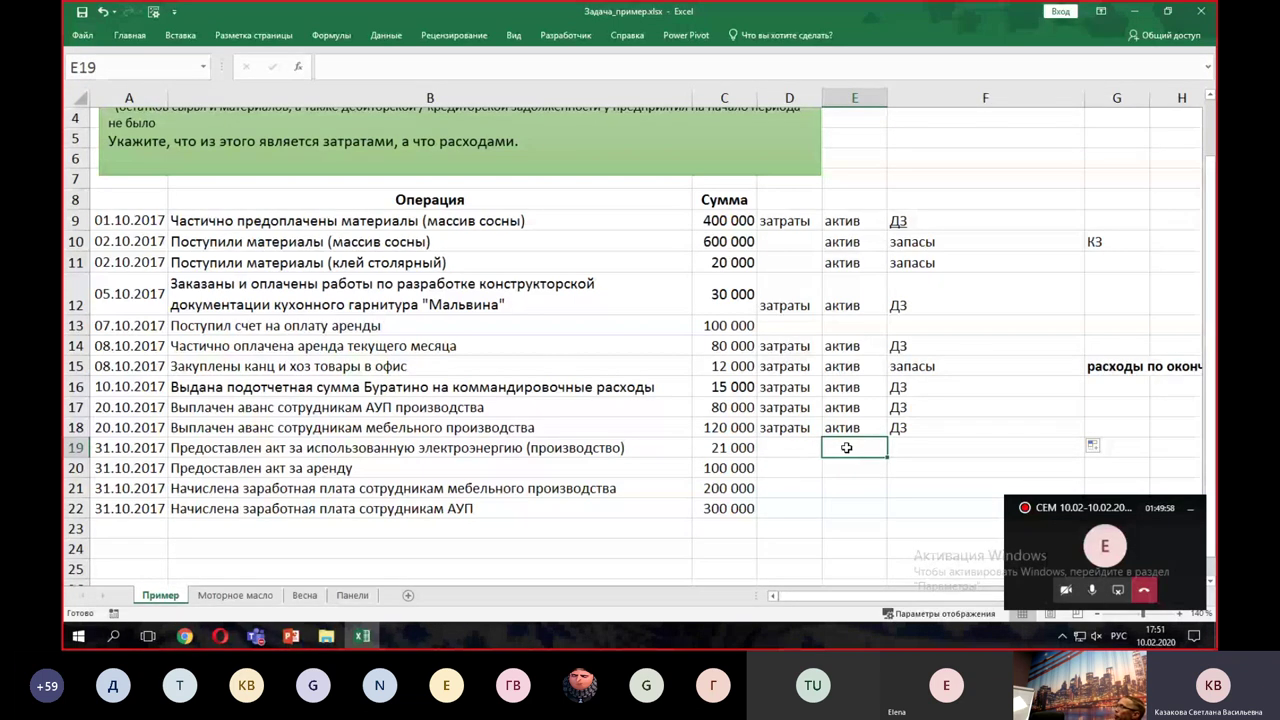
click(808, 447)
click(828, 450)
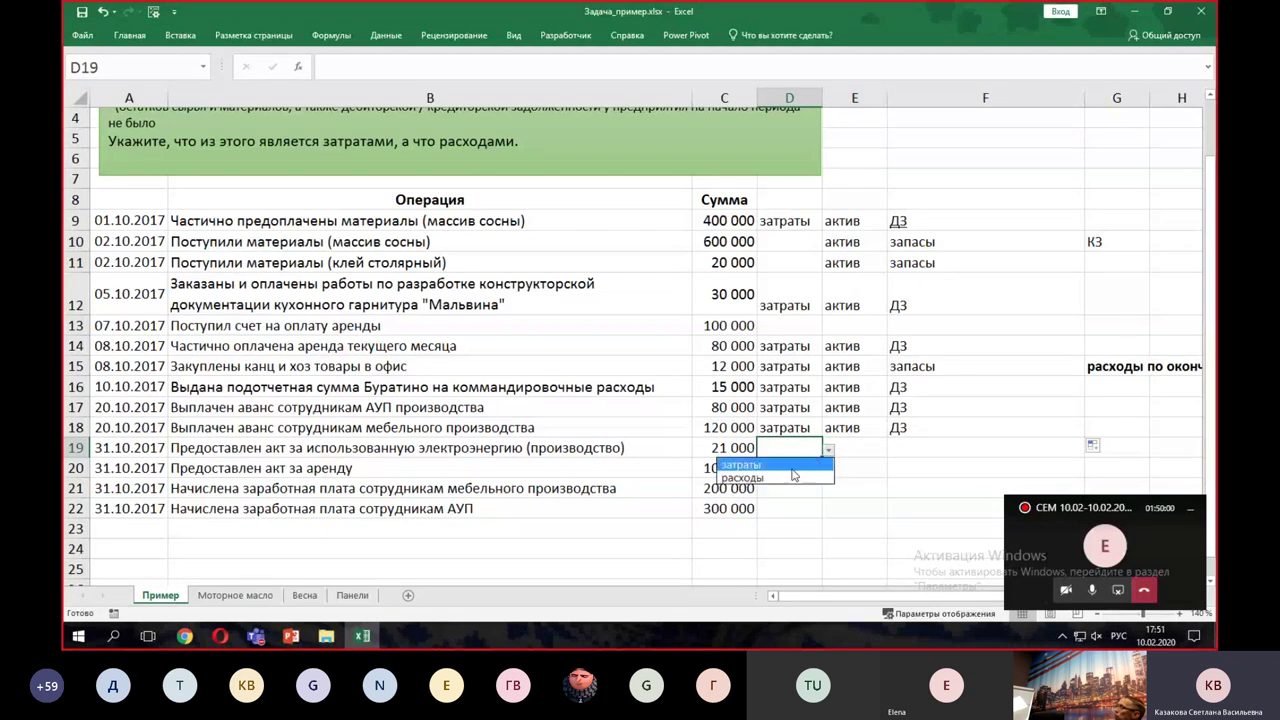
click(794, 465)
click(846, 448)
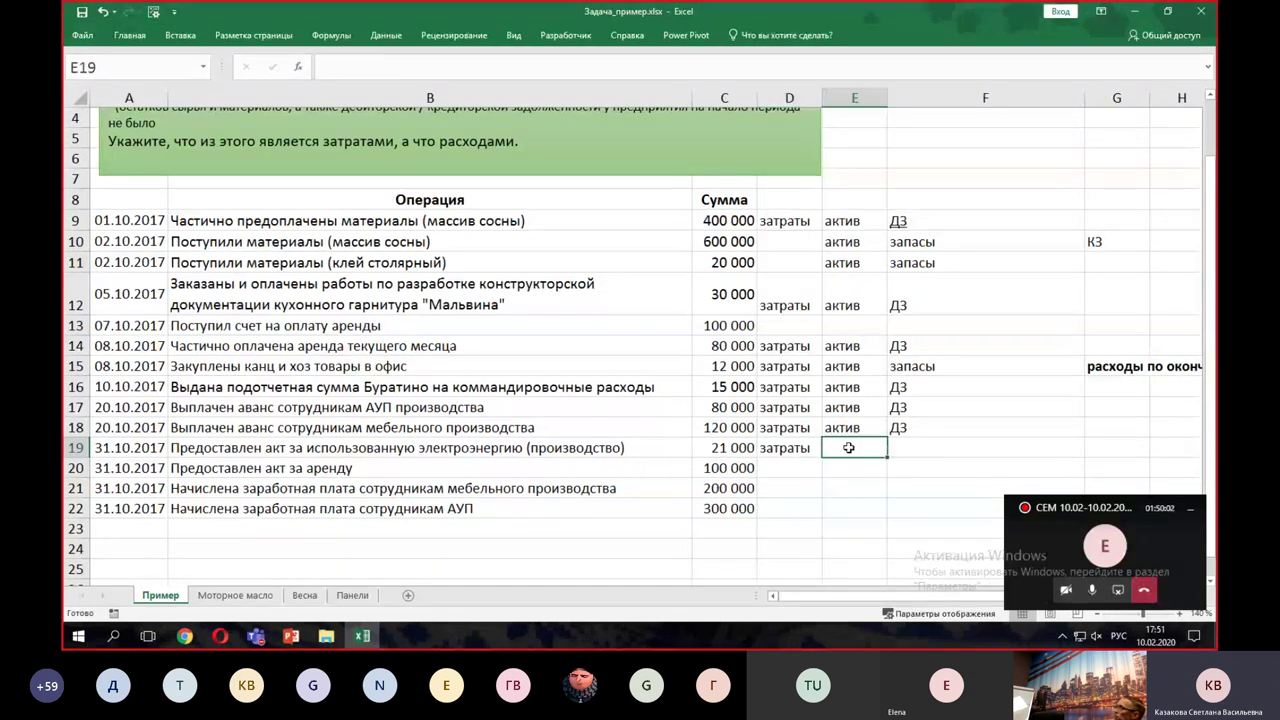
text(расходы)
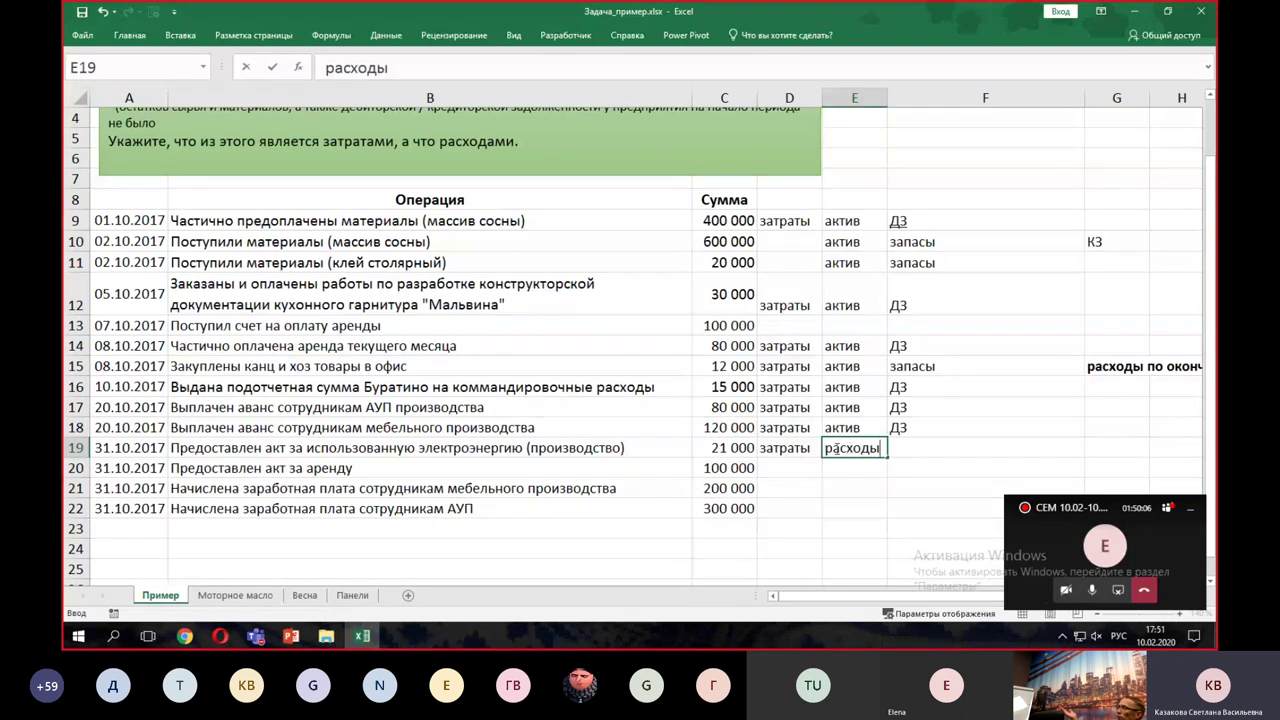
click(327, 66)
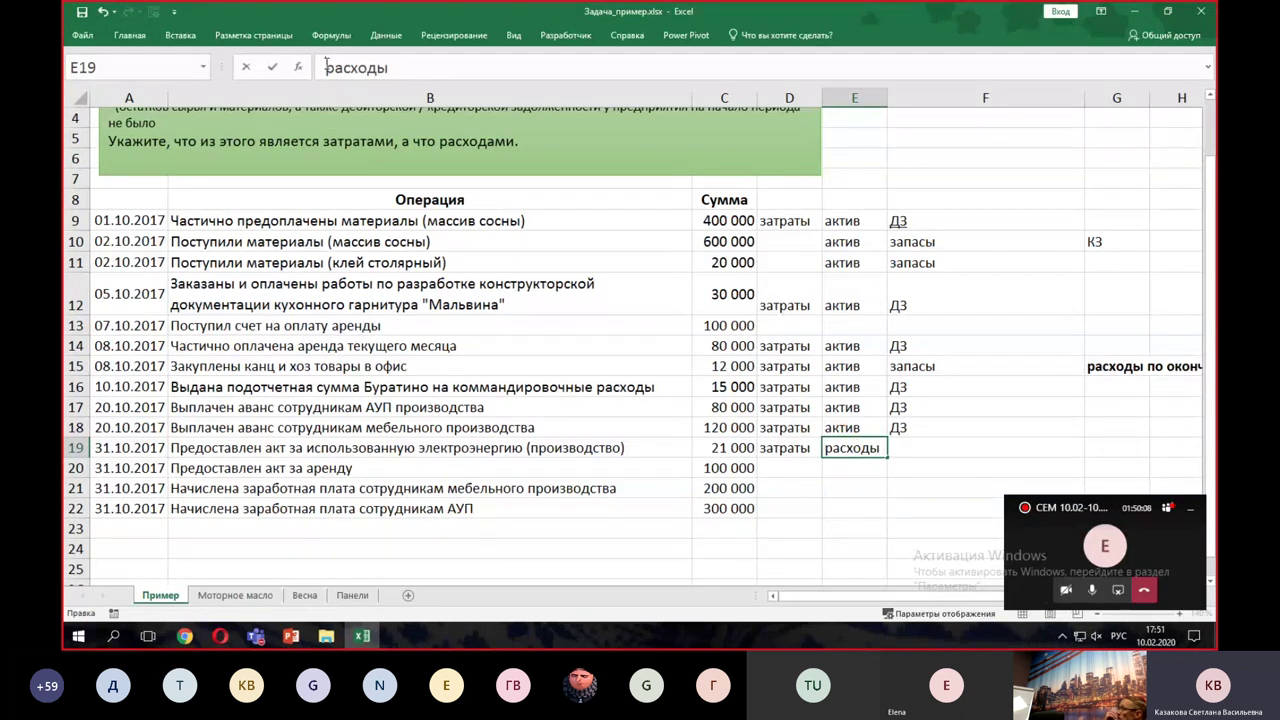
text(/)
key(Return)
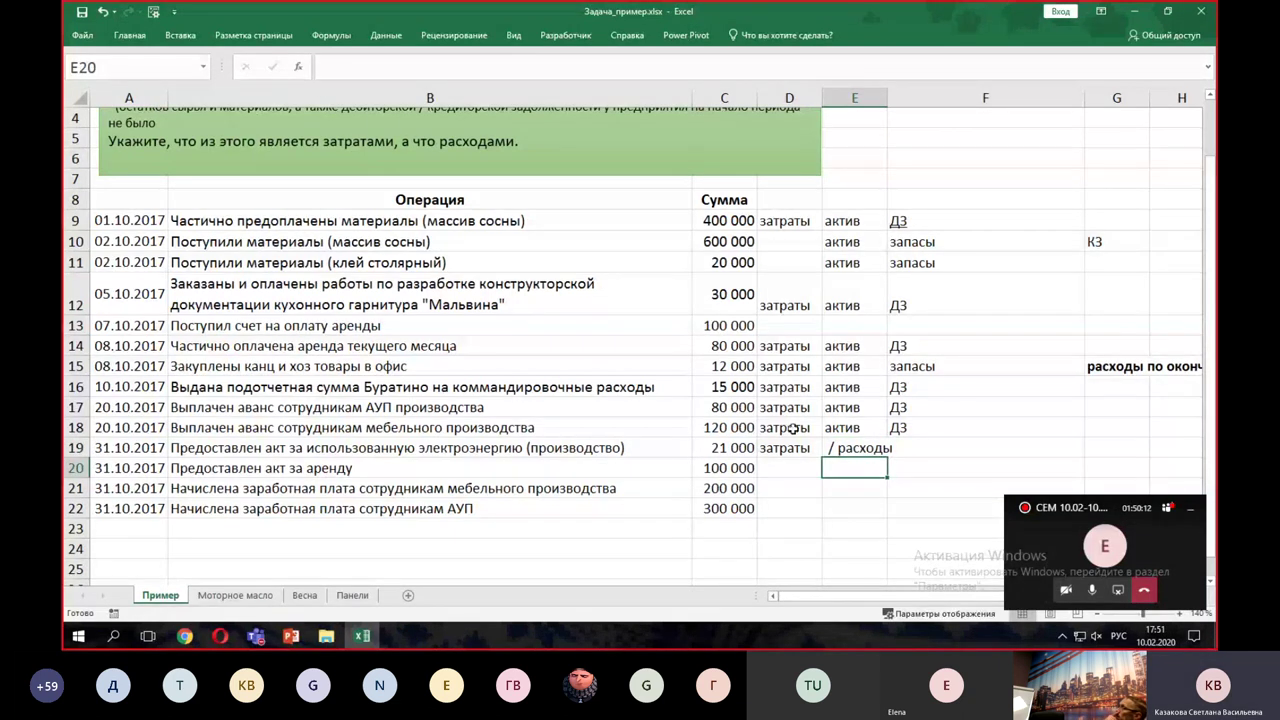
- Append "офиса" to the rent act description in B20 so it reads "Предоставлен акт за аренду офиса"
click(794, 470)
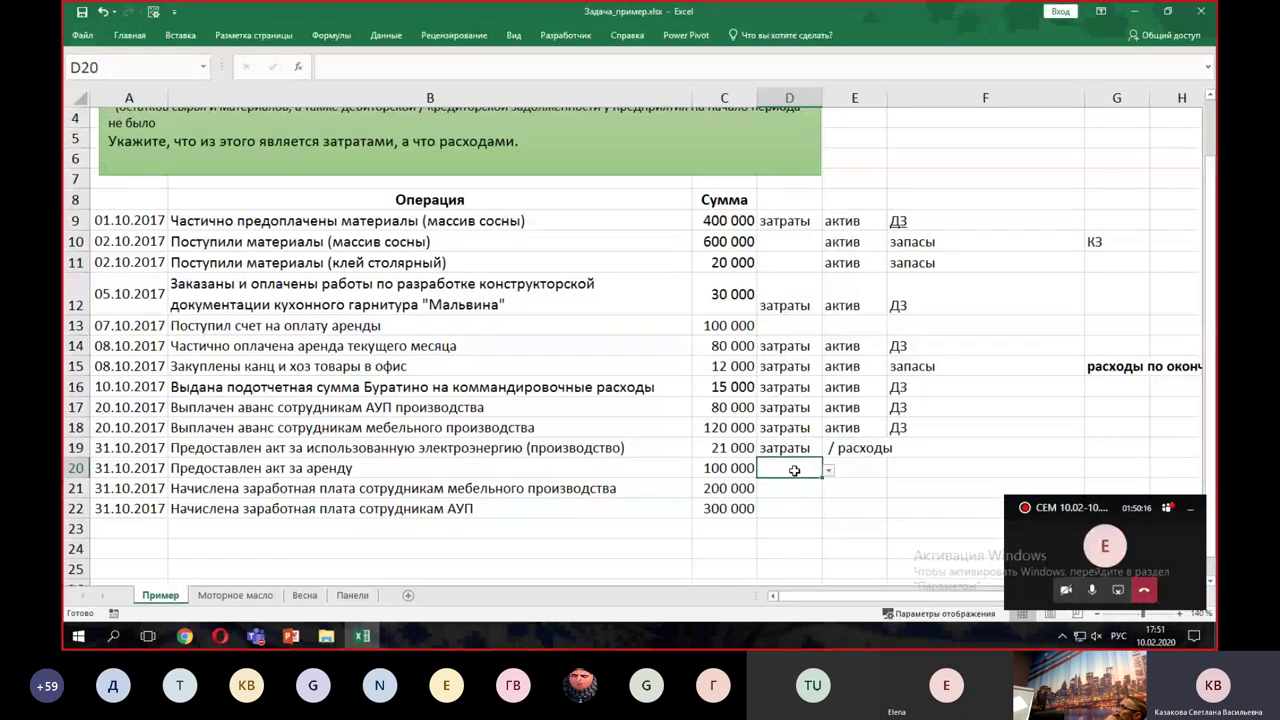
click(371, 468)
click(549, 66)
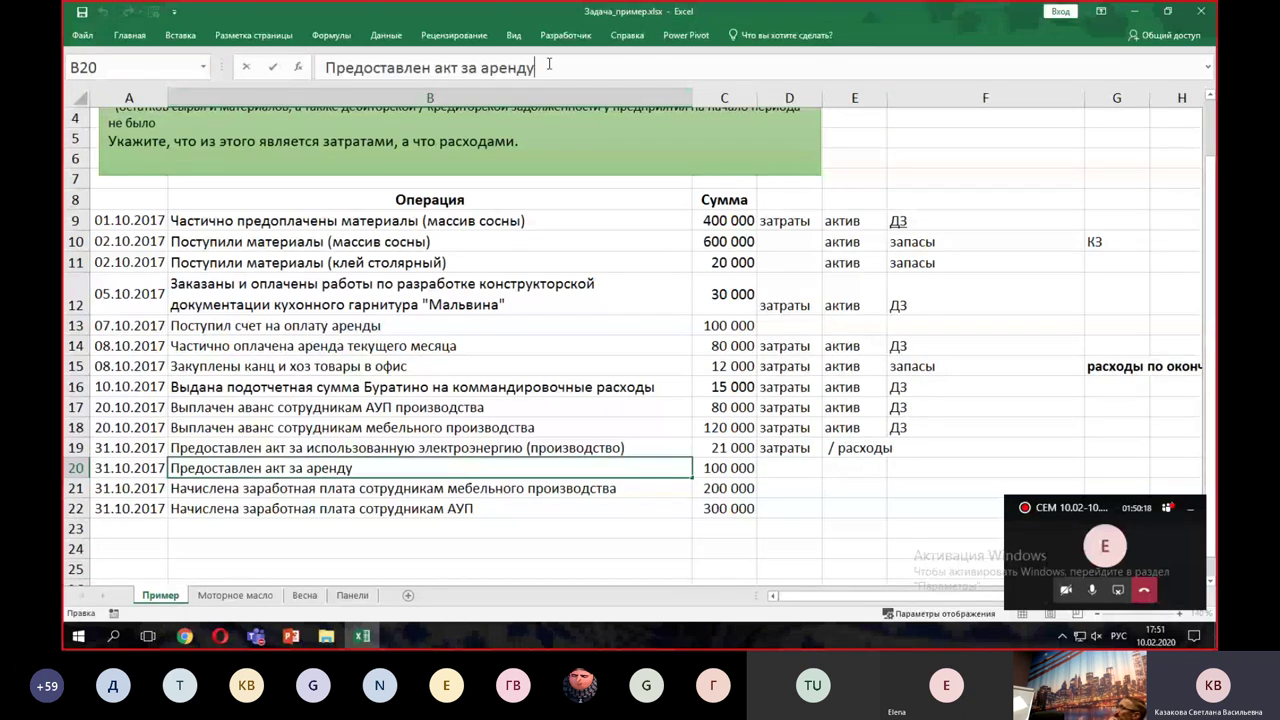
text(офиса)
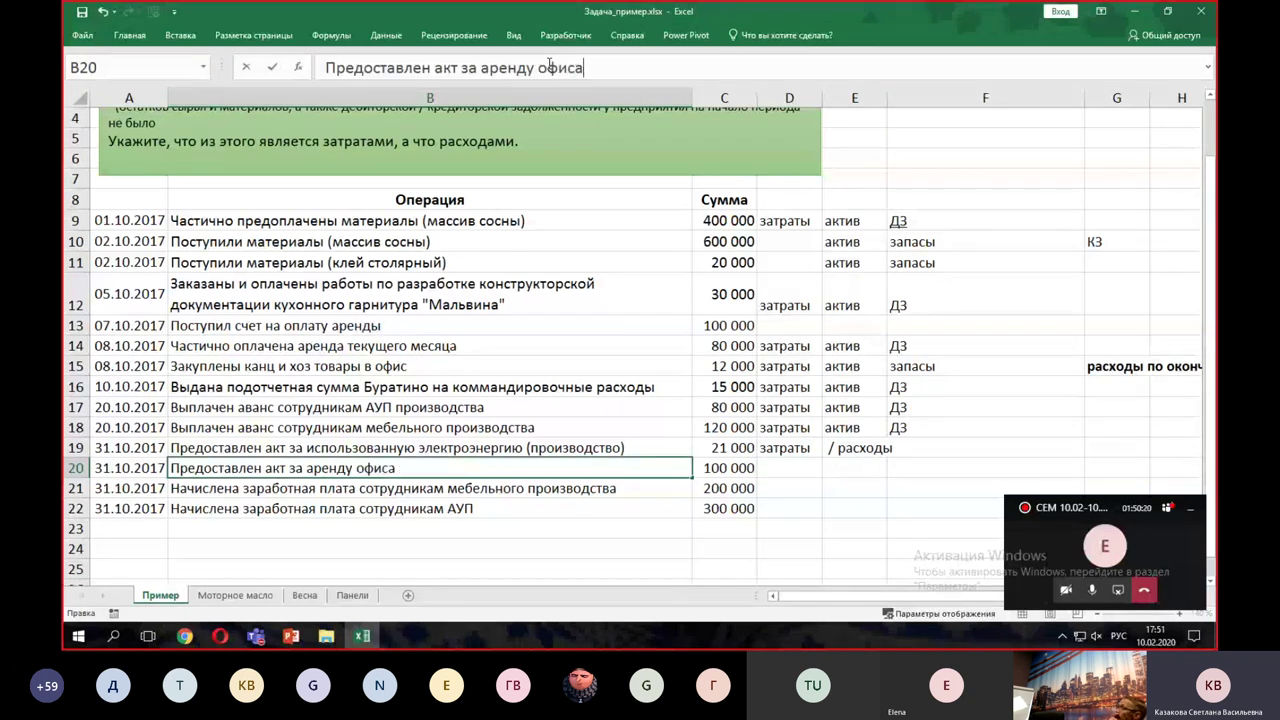
click(855, 468)
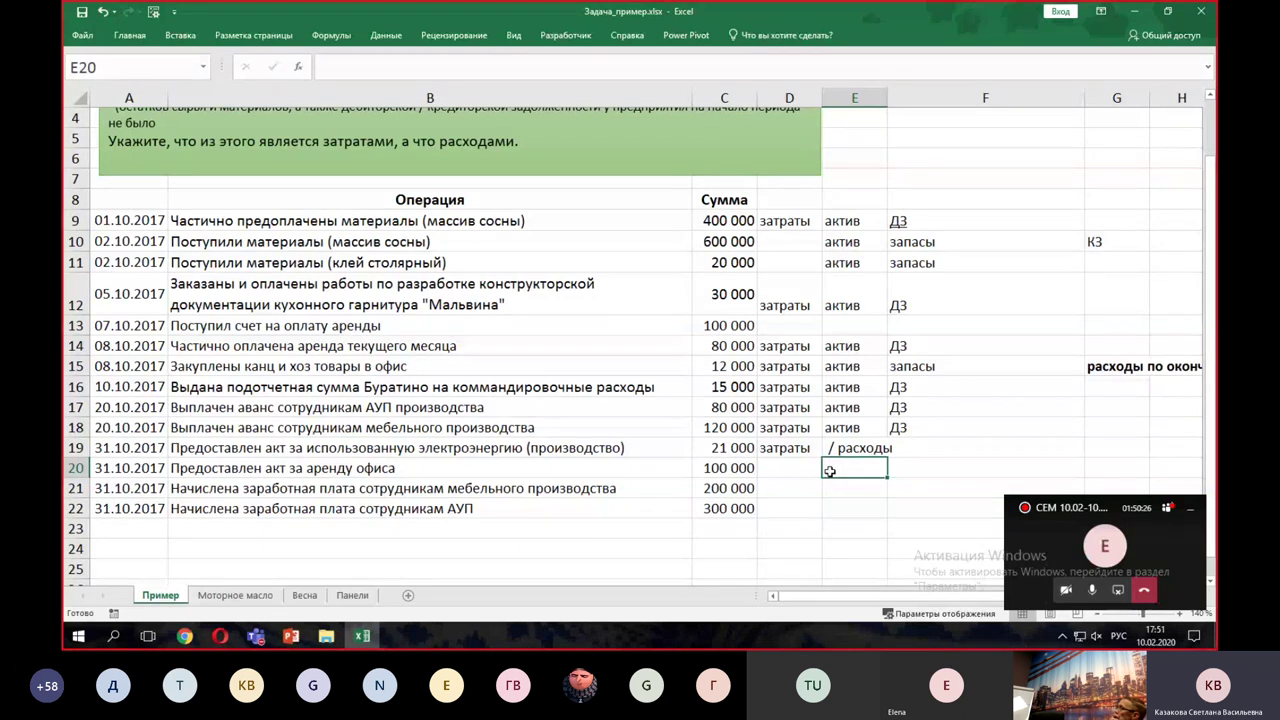
- Classify the office rent act in row 20 as "расходы" in column D
click(806, 470)
click(828, 474)
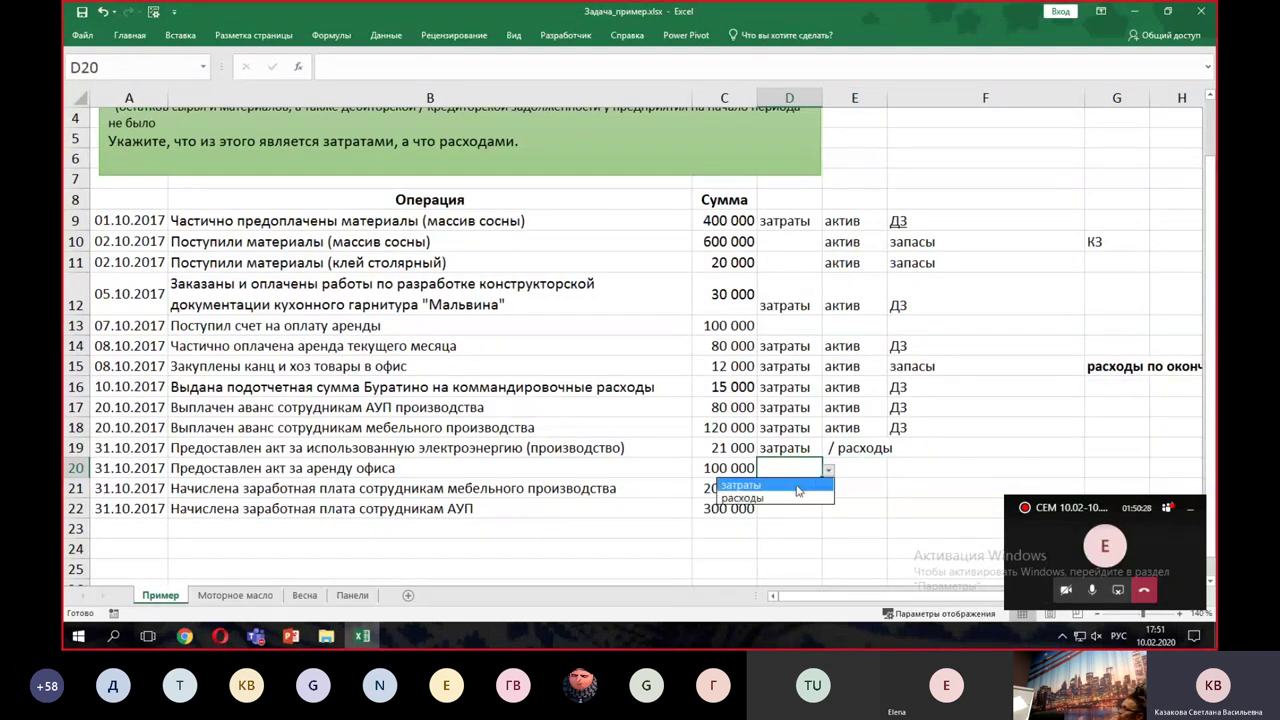
click(744, 497)
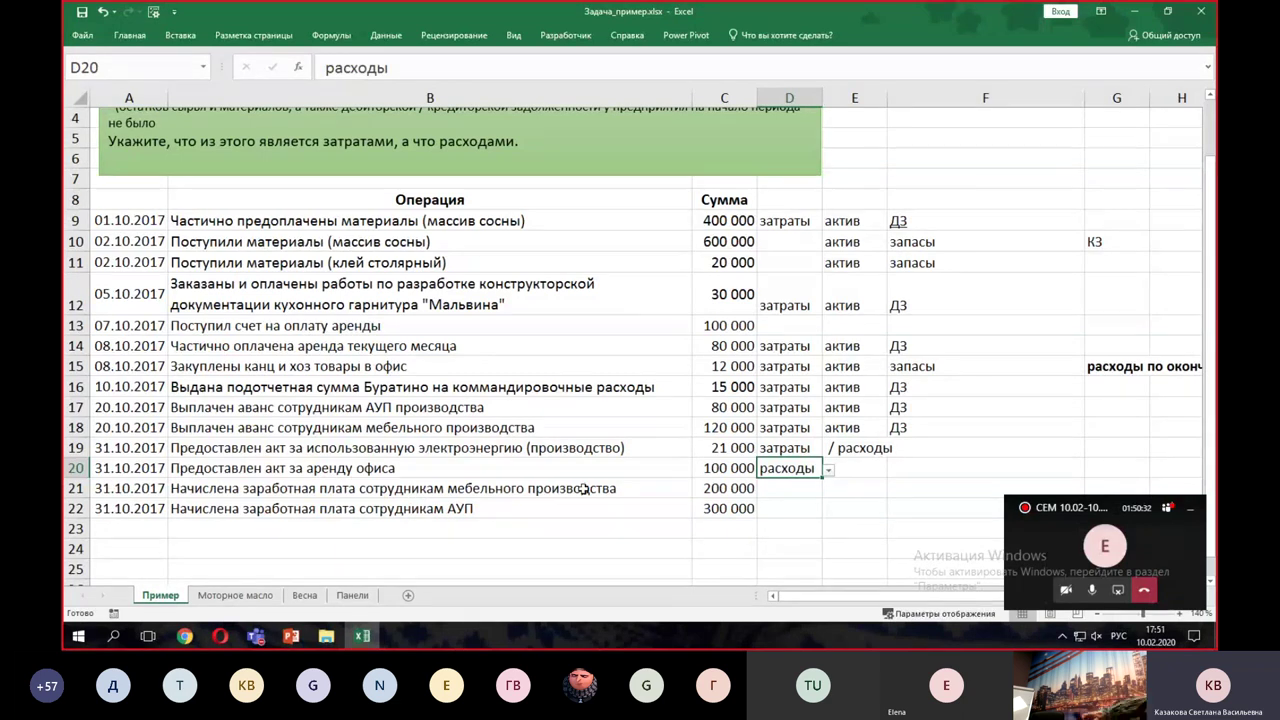
- Copy the electricity act's classification from D19:E19 to D21:E21 for the furniture production wages
drag(780, 449, 851, 449)
right_click(851, 449)
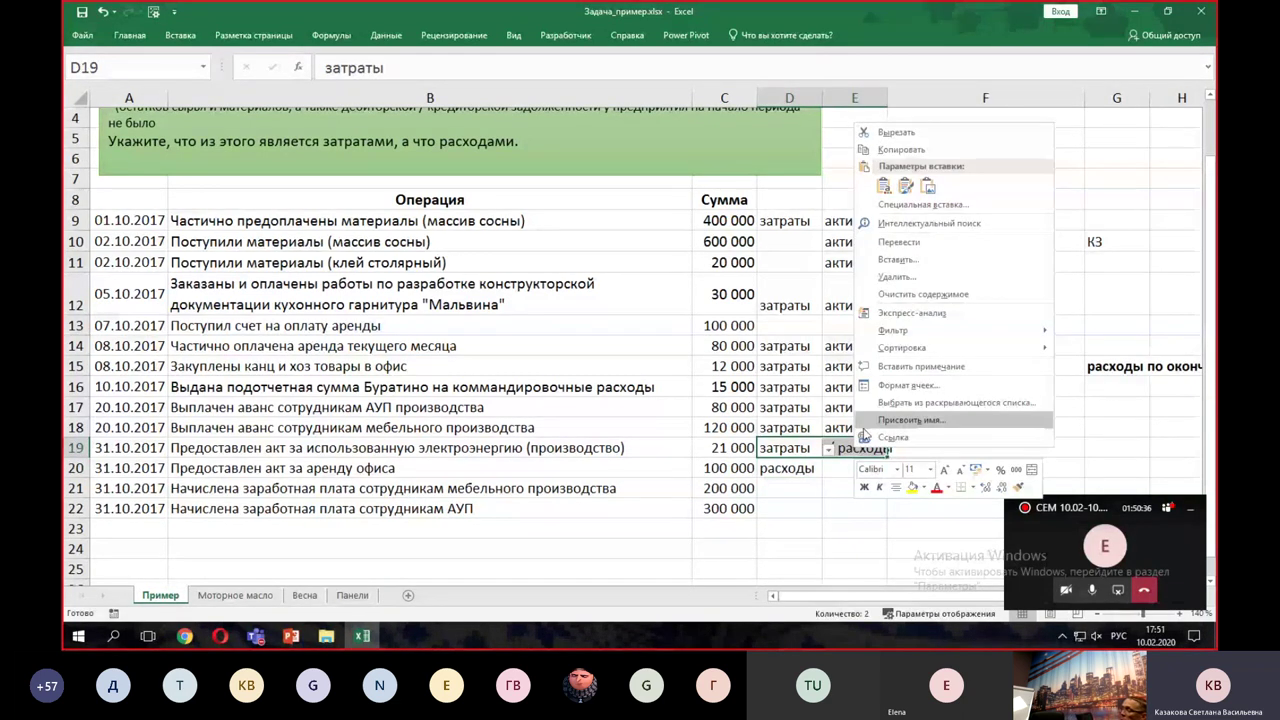
click(921, 152)
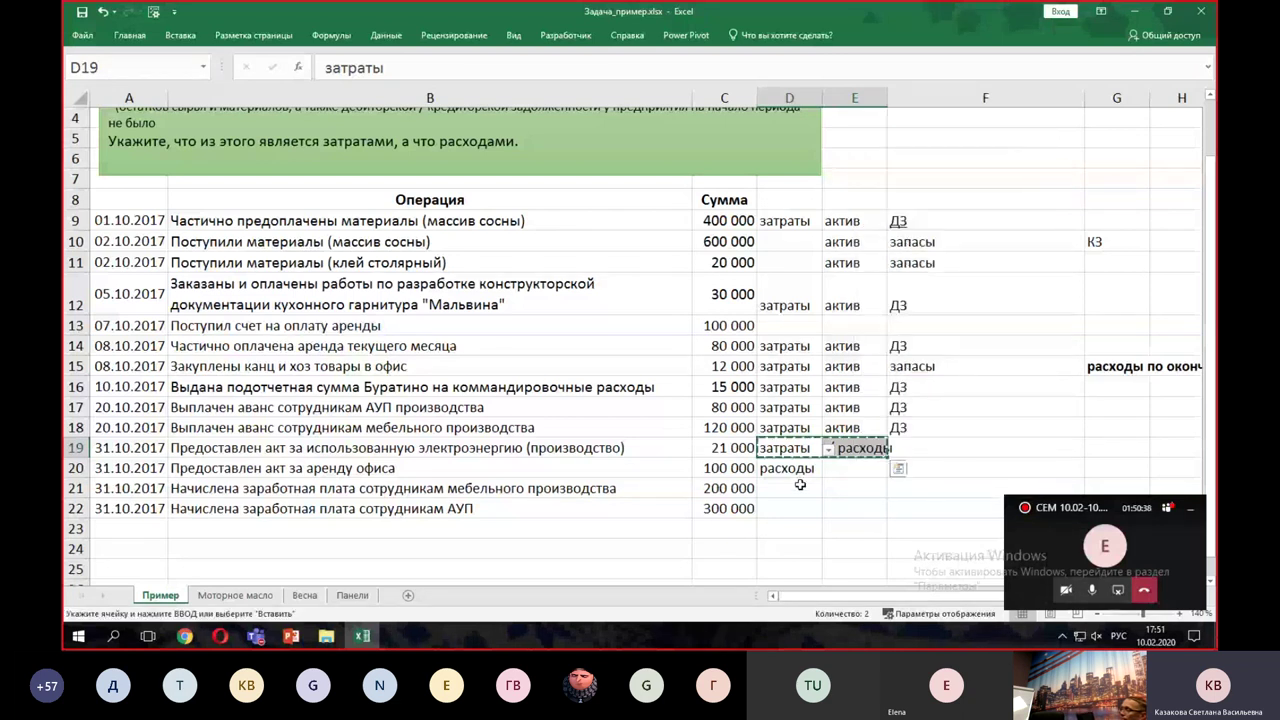
drag(795, 488, 846, 487)
right_click(847, 489)
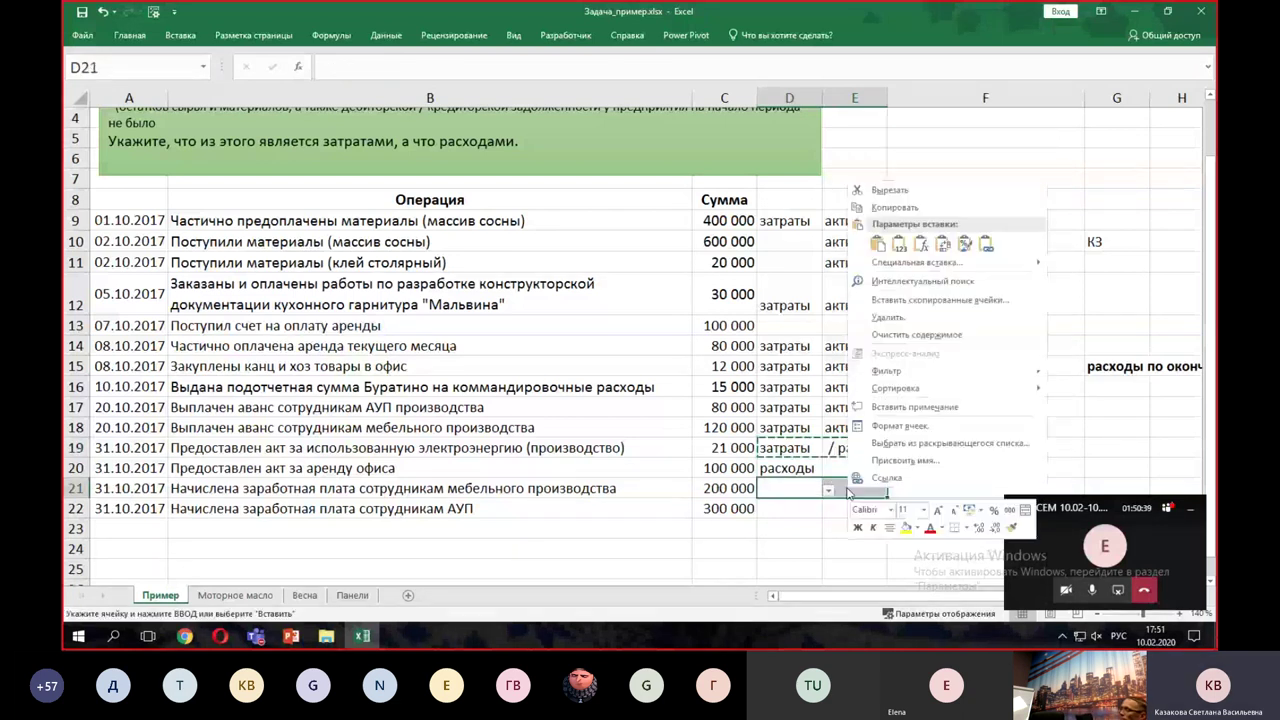
click(878, 244)
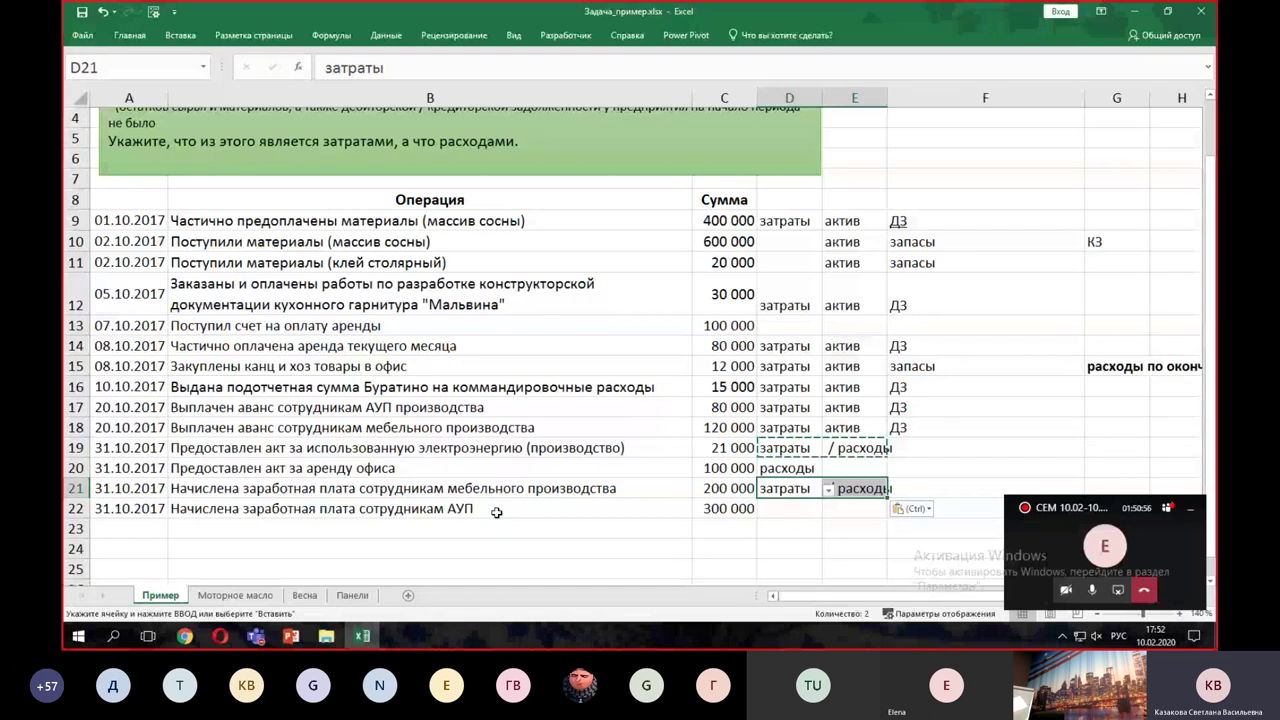
- Classify the accrued АУП wages in row 22 as "расходы" in column D
click(763, 545)
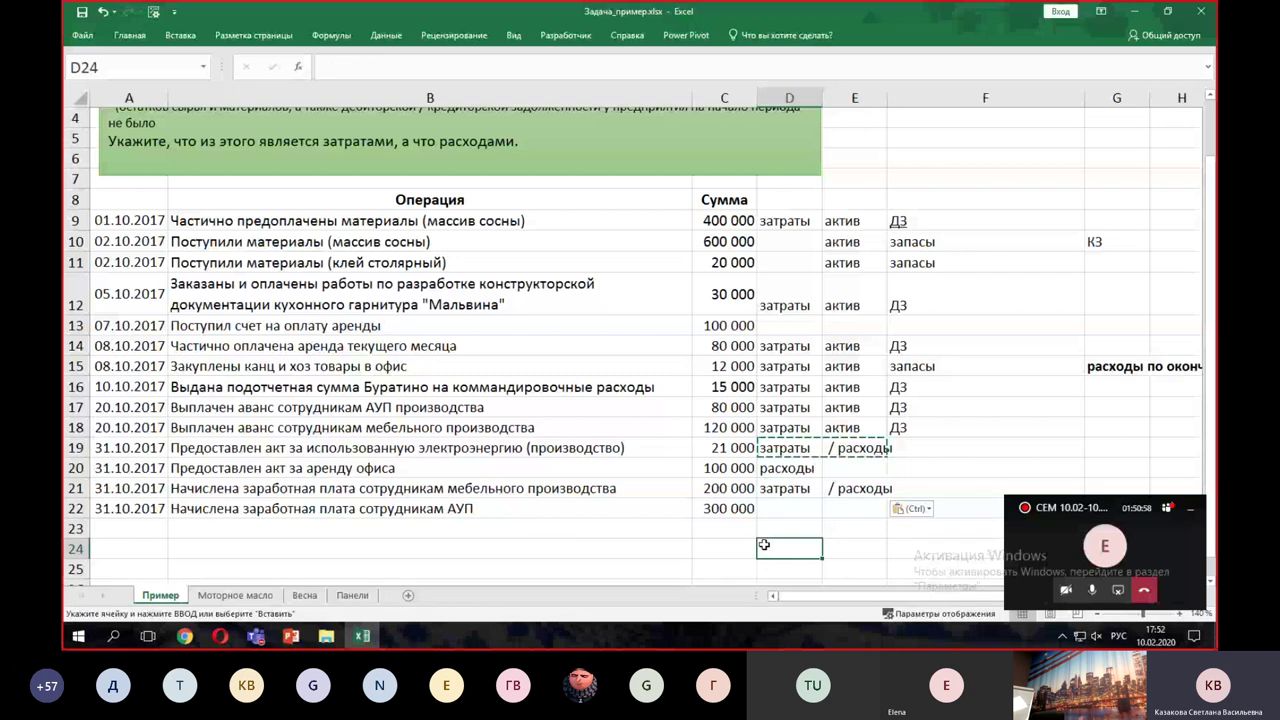
click(800, 509)
click(828, 510)
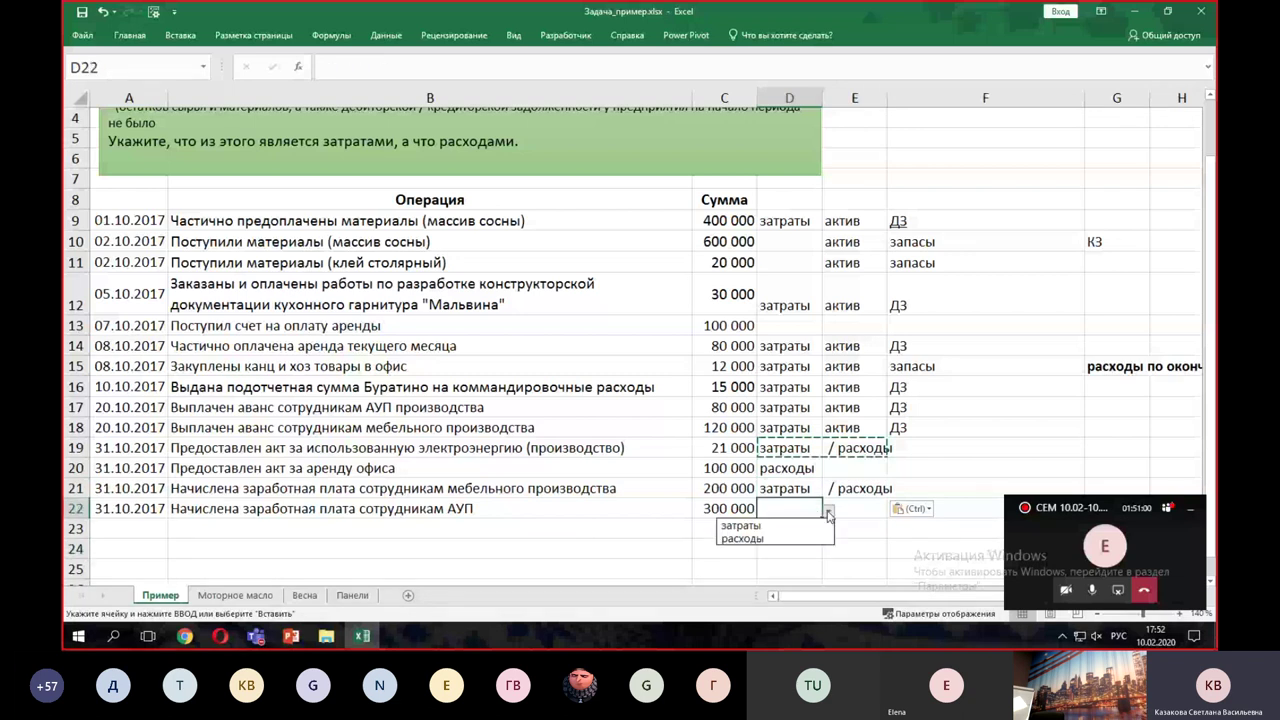
click(762, 539)
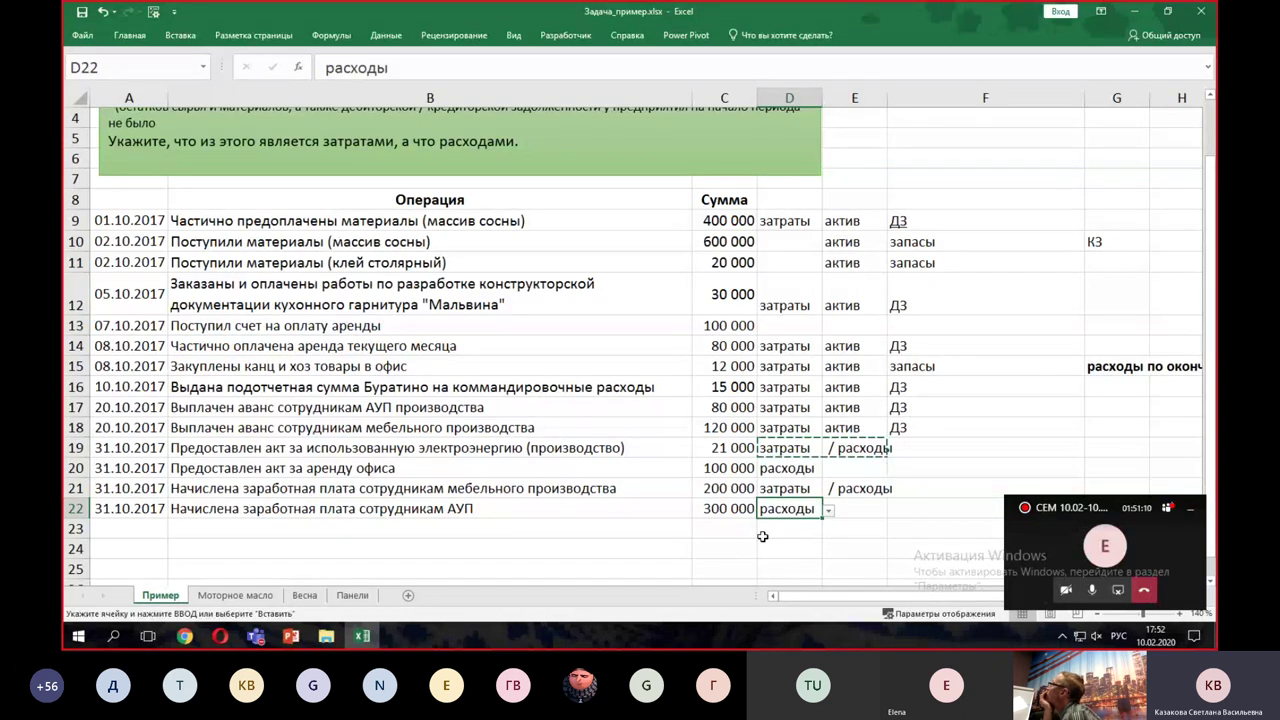
- Switch to the PowerPoint slide on costs, assets and expenses to review the definitions, and return to the Excel workbook
click(291, 636)
click(291, 578)
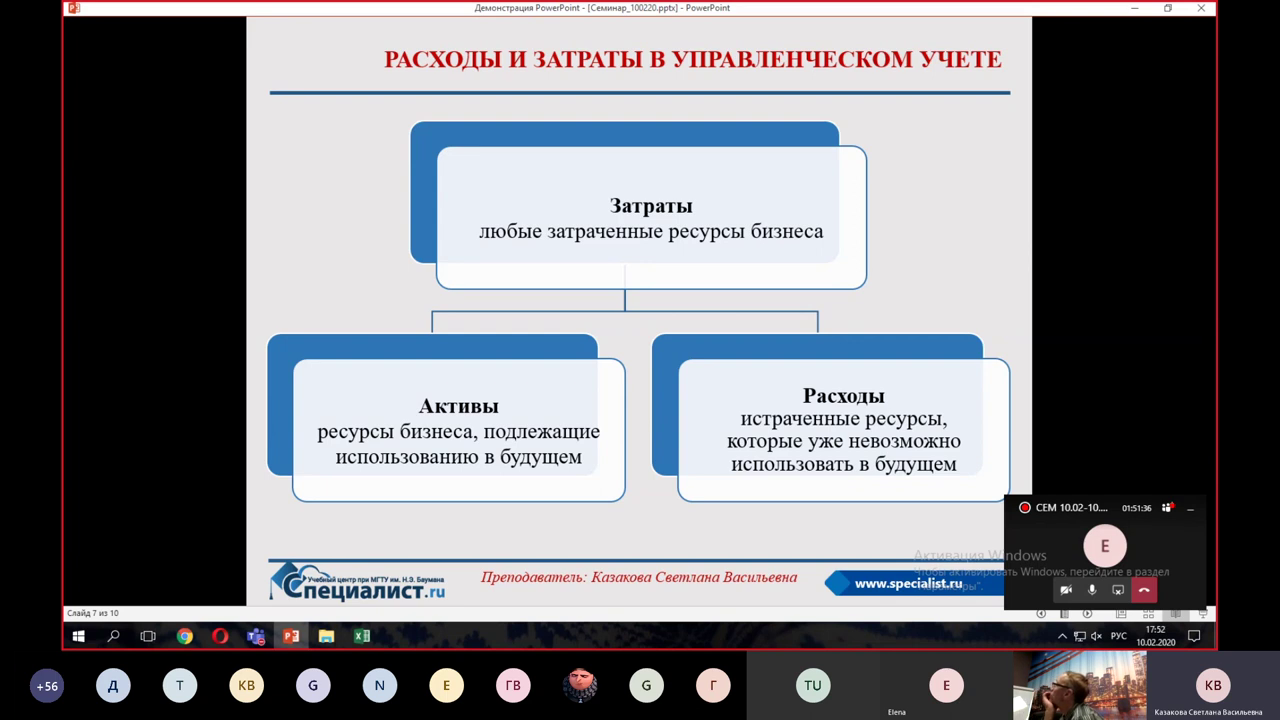
click(364, 641)
drag(868, 598, 1010, 600)
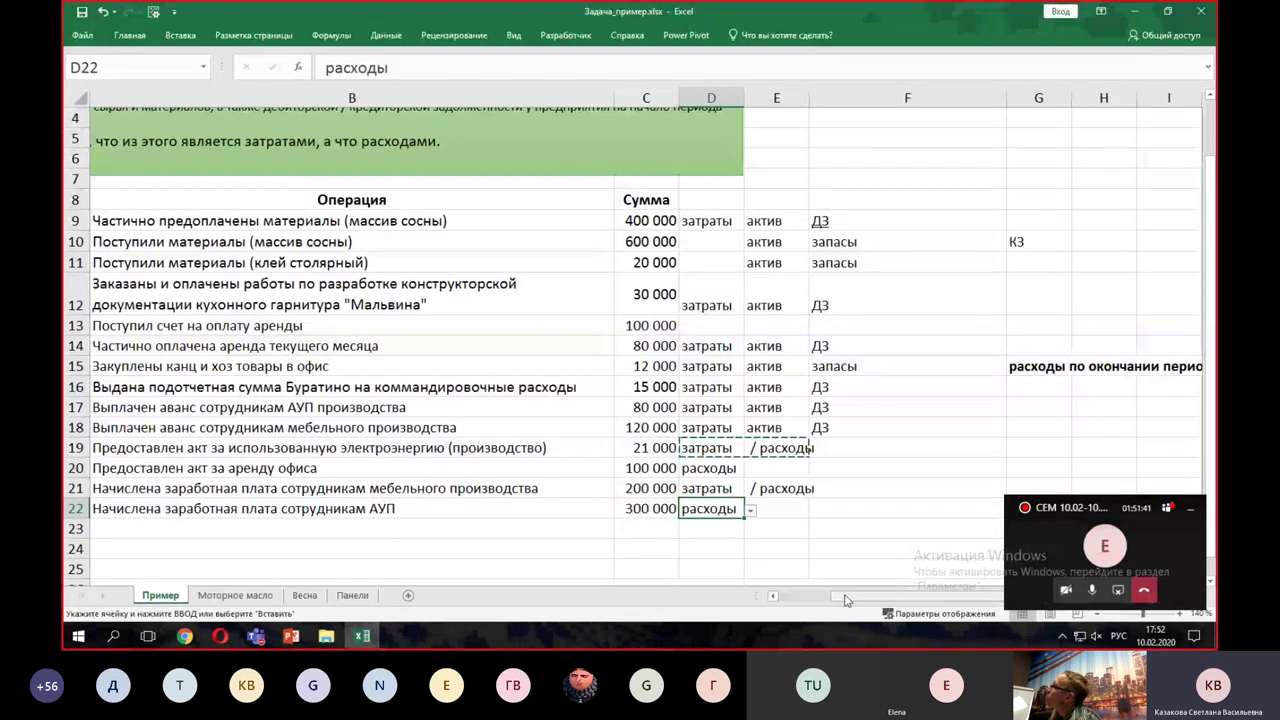
scroll(593, 549, down, 3)
scroll(593, 549, down, 2)
click(180, 35)
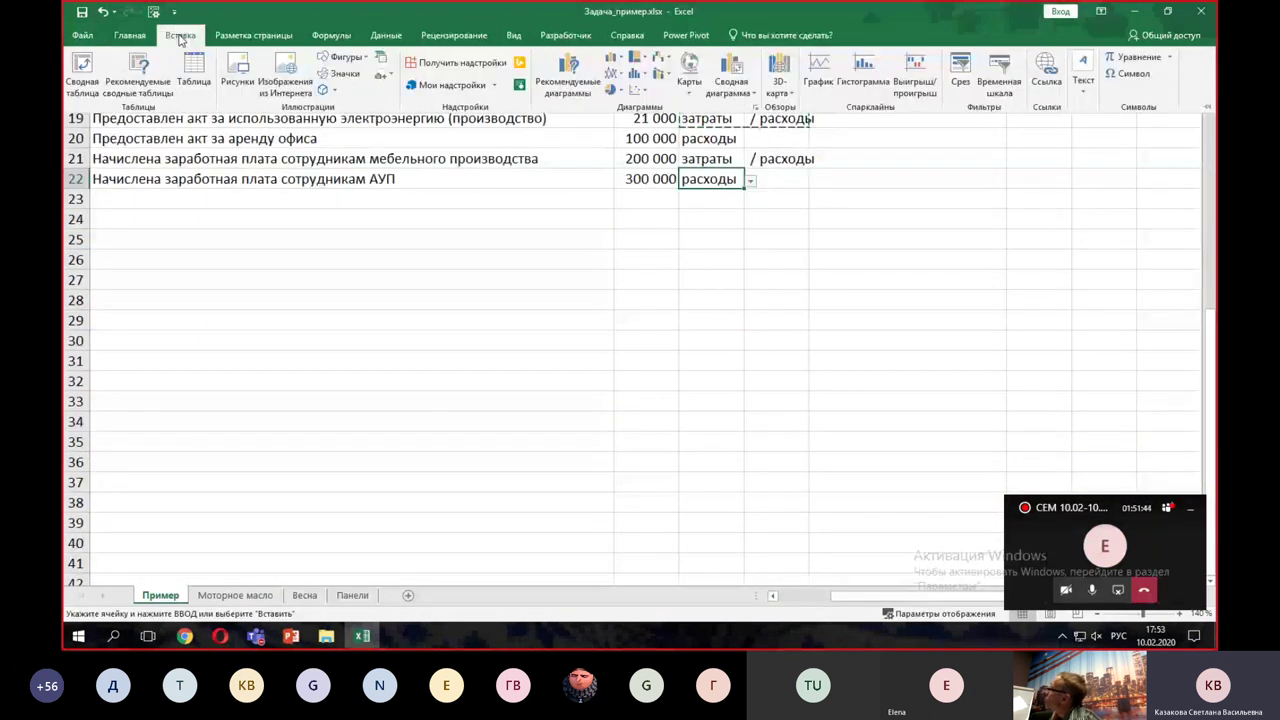
click(240, 78)
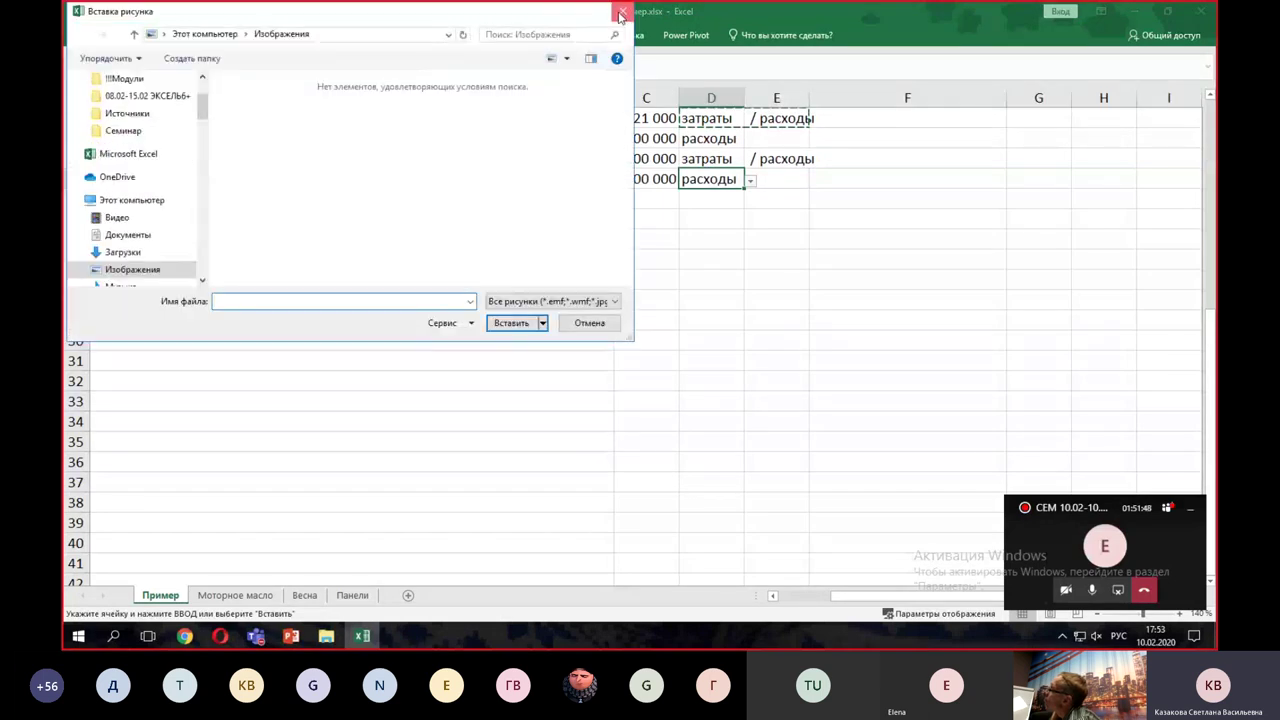
click(621, 13)
- Draw a rectangle about 2.31 cm high and 3.52 cm wide below the table in column B, rows 30–34, and label it "Затраты"
click(180, 35)
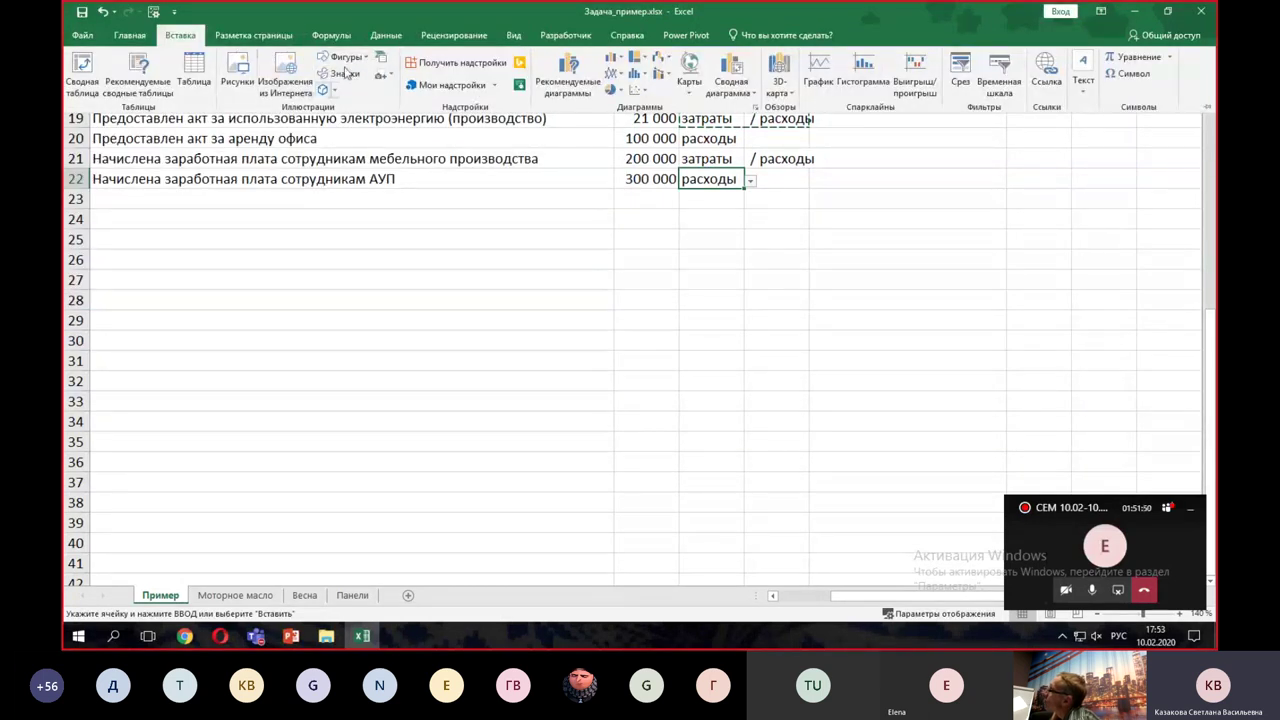
click(345, 57)
click(366, 90)
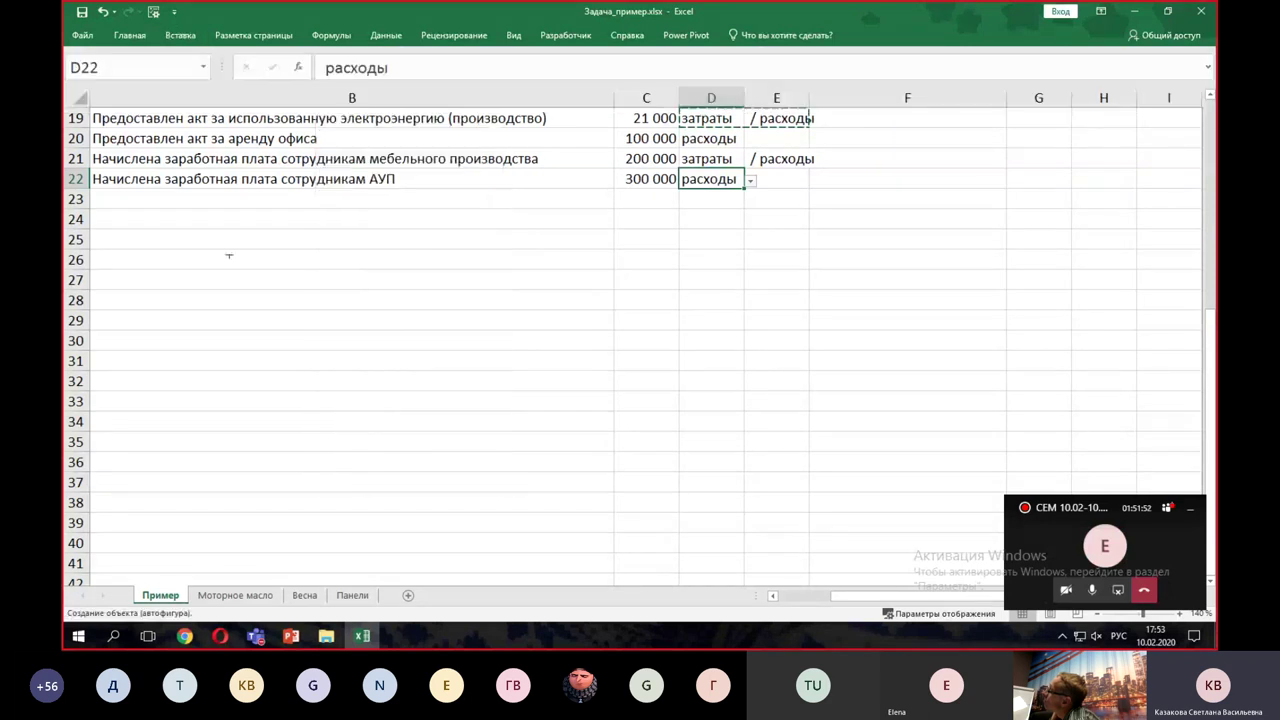
mouse_move(228, 252)
mouse_down()
mouse_move(226, 277)
mouse_move(286, 331)
mouse_move(363, 340)
mouse_up()
drag(302, 283, 300, 374)
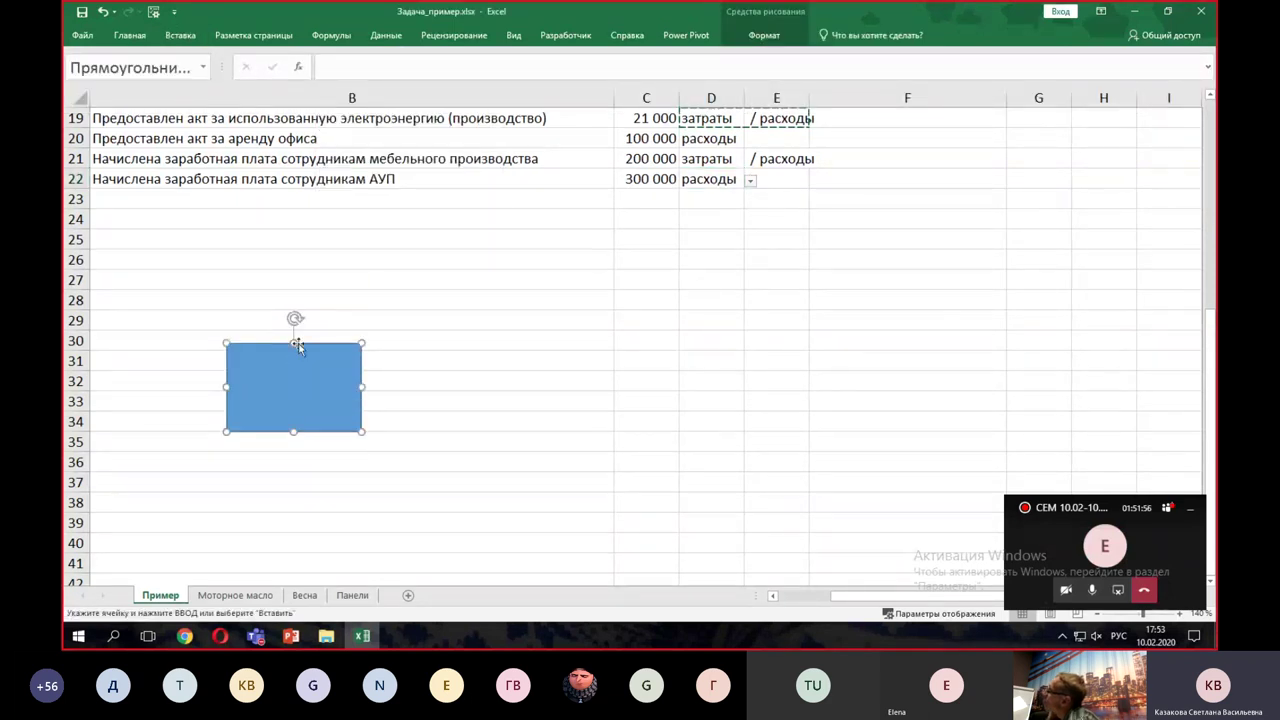
right_click(305, 385)
key(Escape)
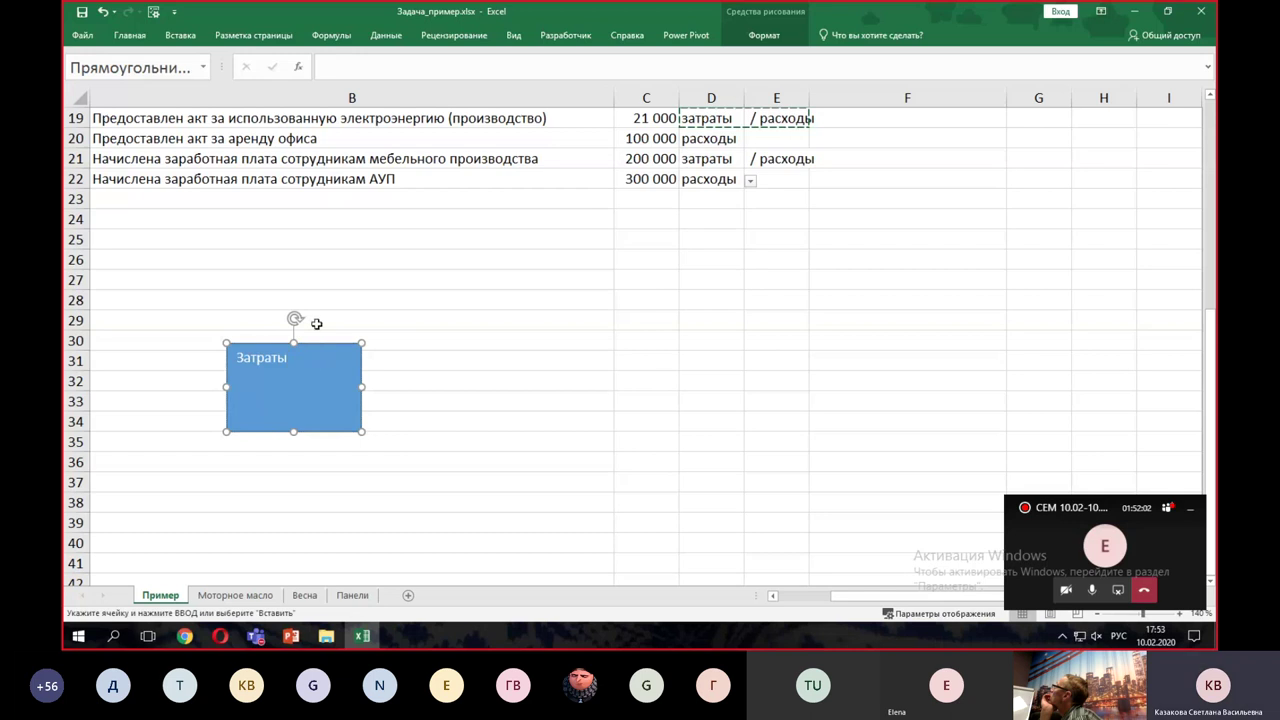
- Set the font size of the "Затраты" box text to 20
click(764, 36)
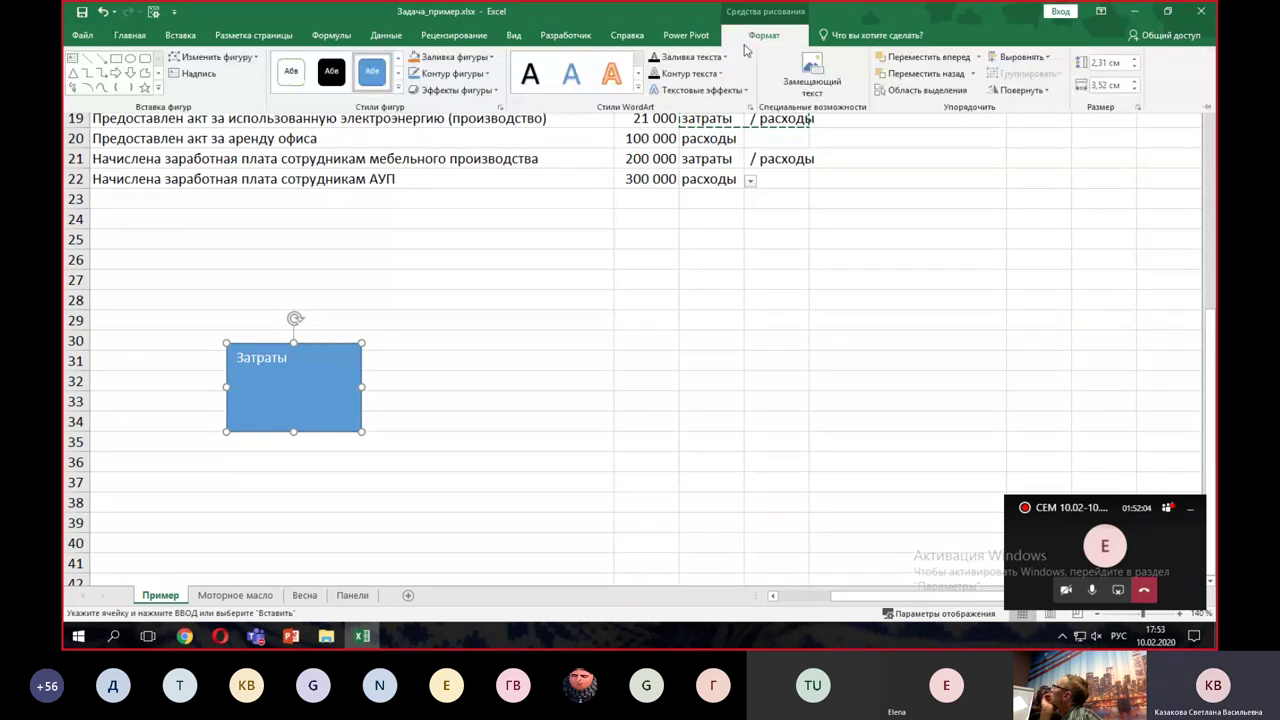
click(309, 362)
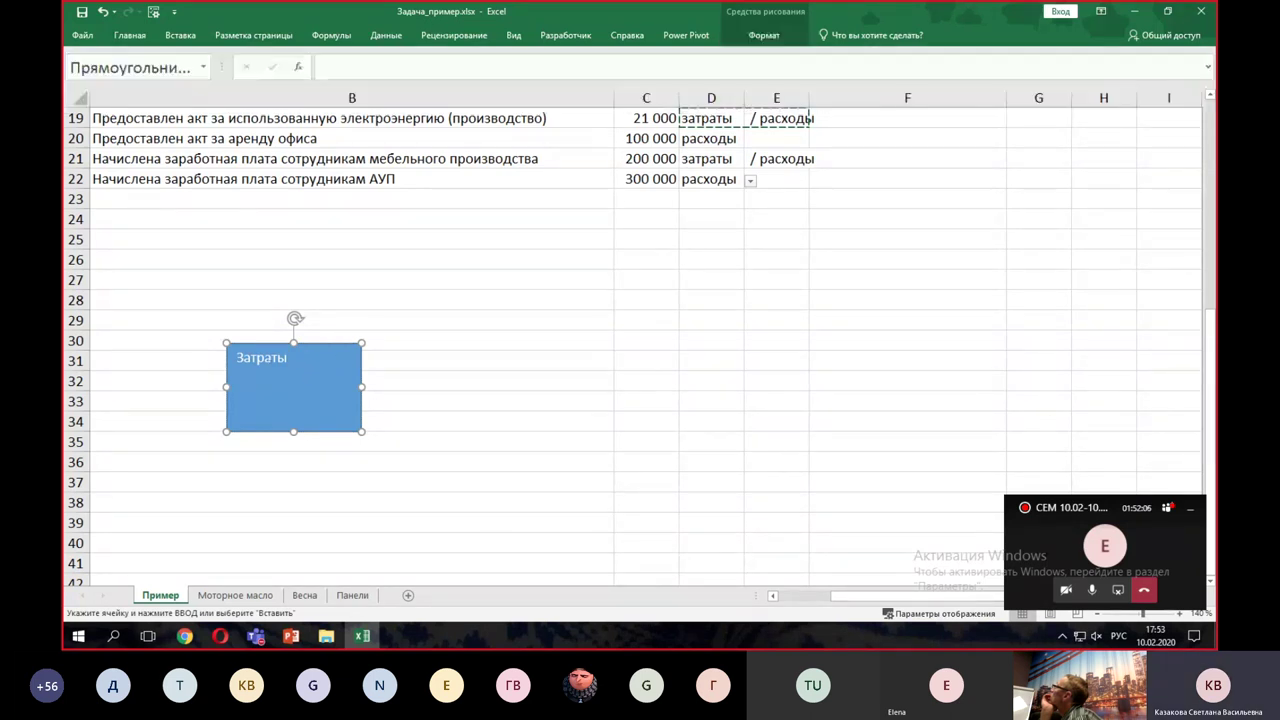
double_click(305, 360)
click(129, 35)
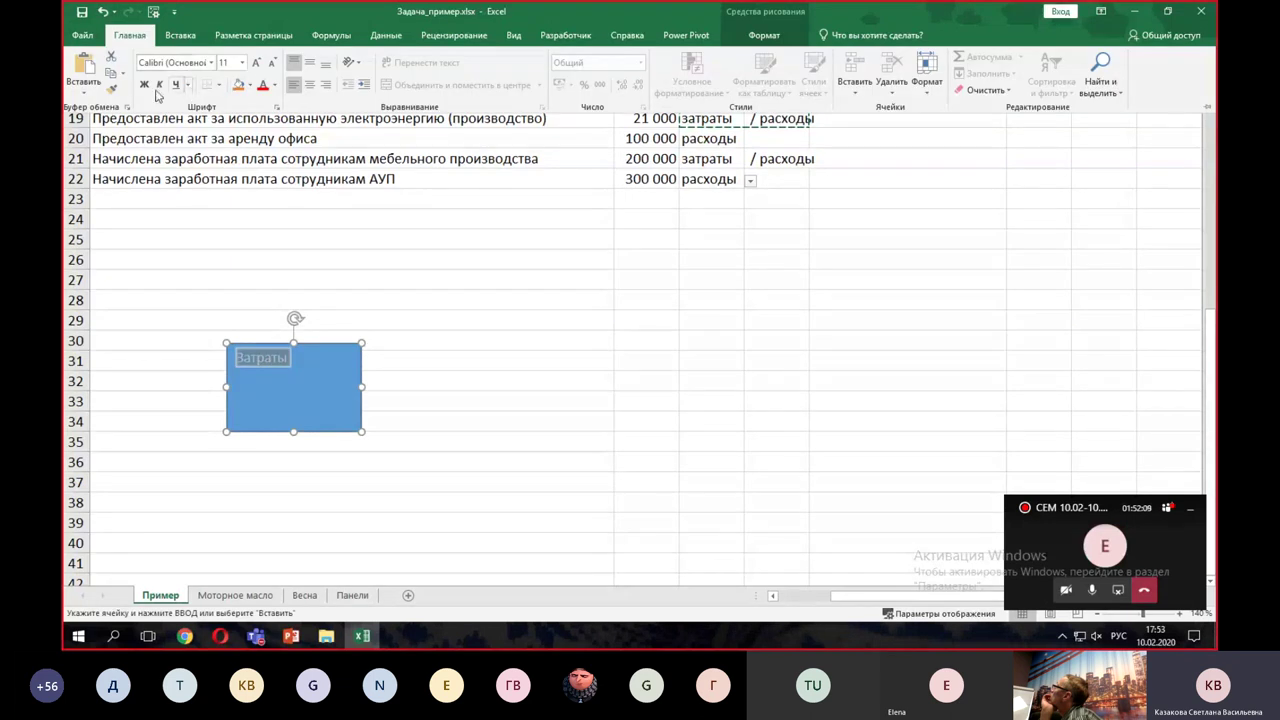
click(241, 62)
click(232, 204)
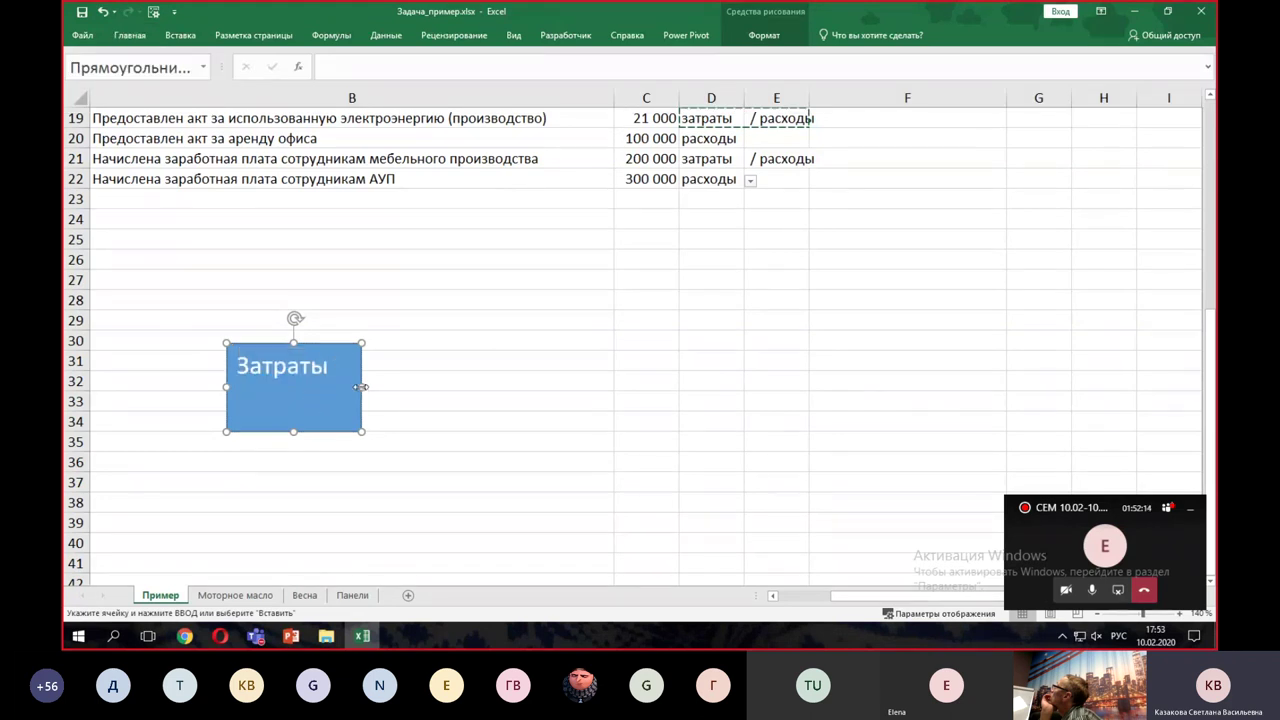
- Place a widened copy of the "Затраты" box up and to its right, with the text "Активы (Запасы, ДЗ, ВА"
drag(346, 347, 579, 273)
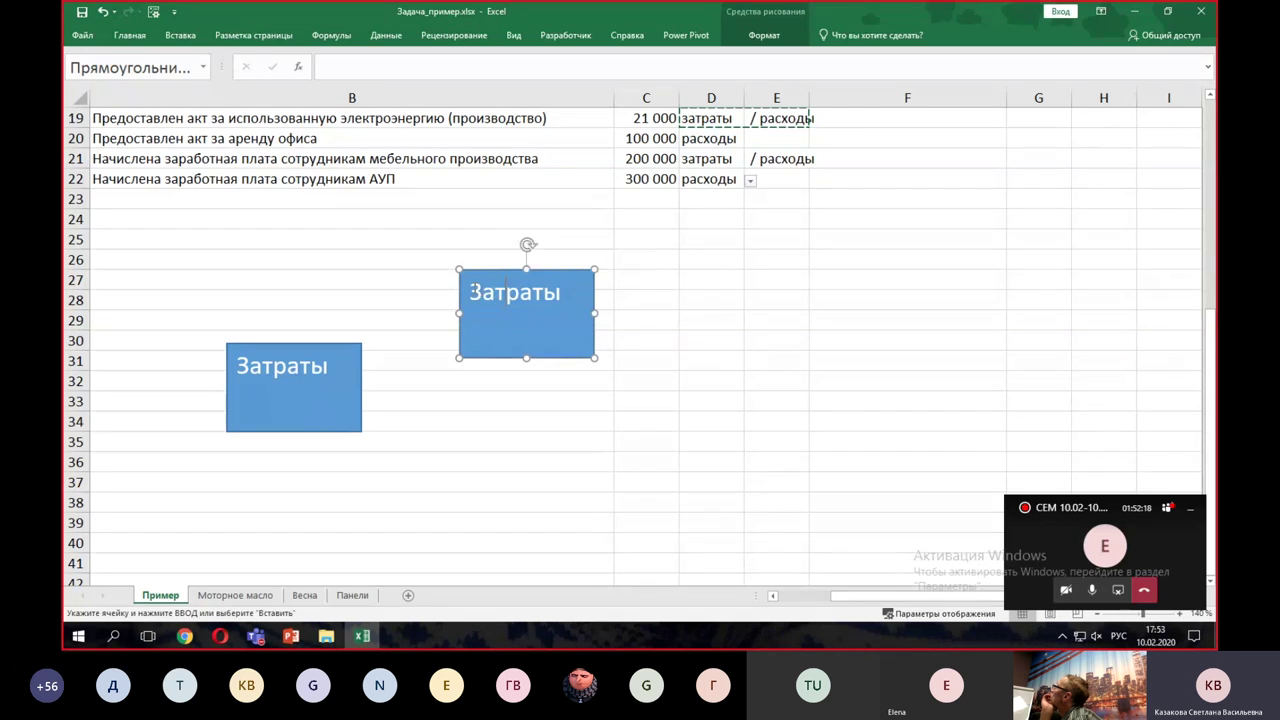
drag(469, 292, 566, 295)
text(Актив)
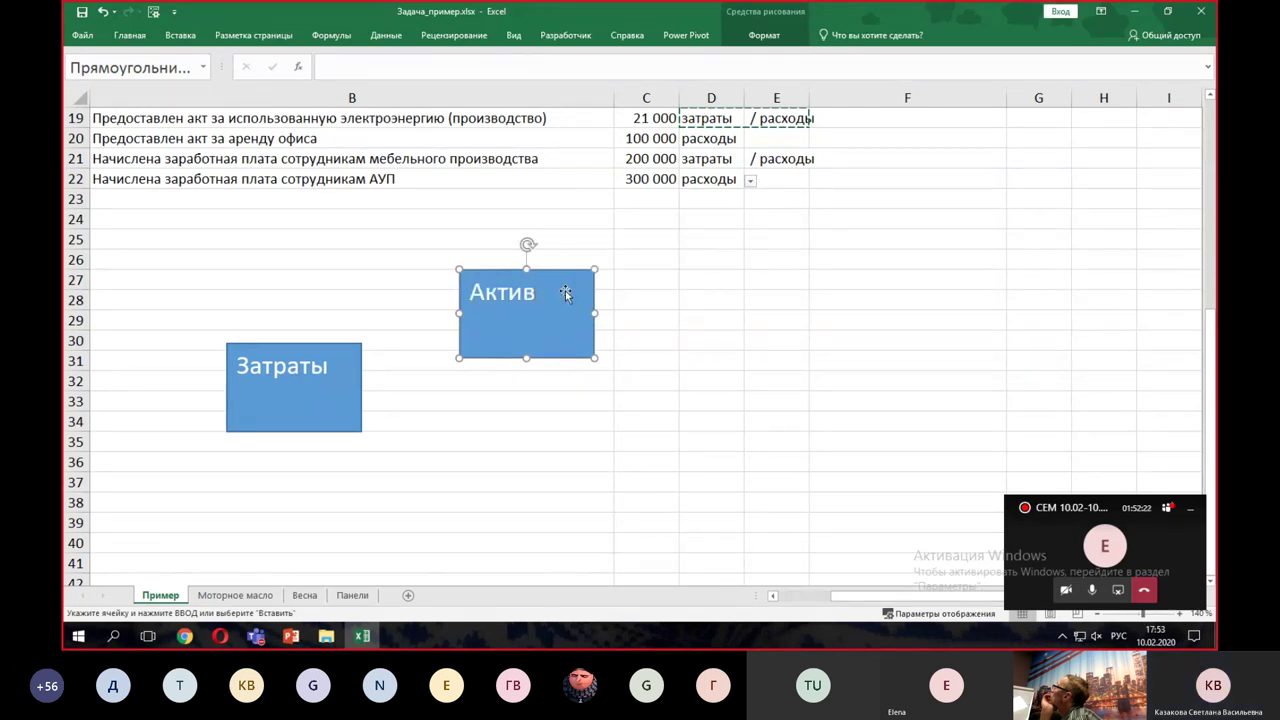
text(ы )
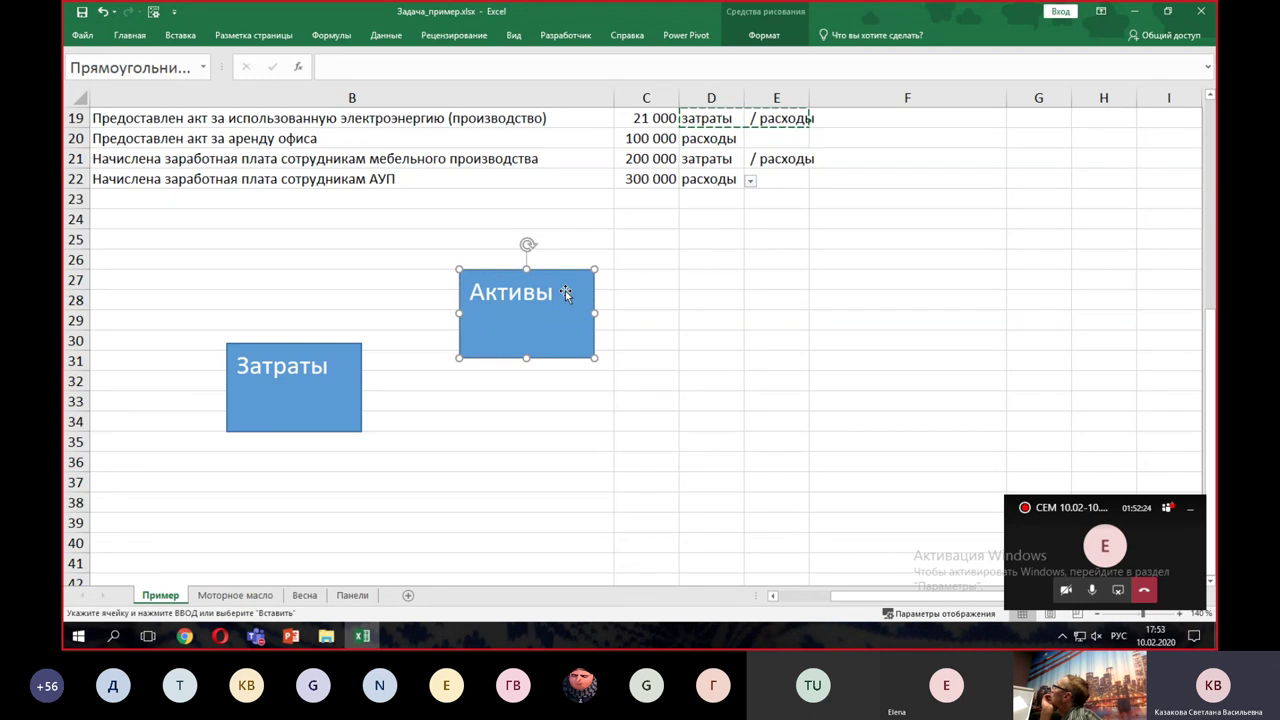
text(()
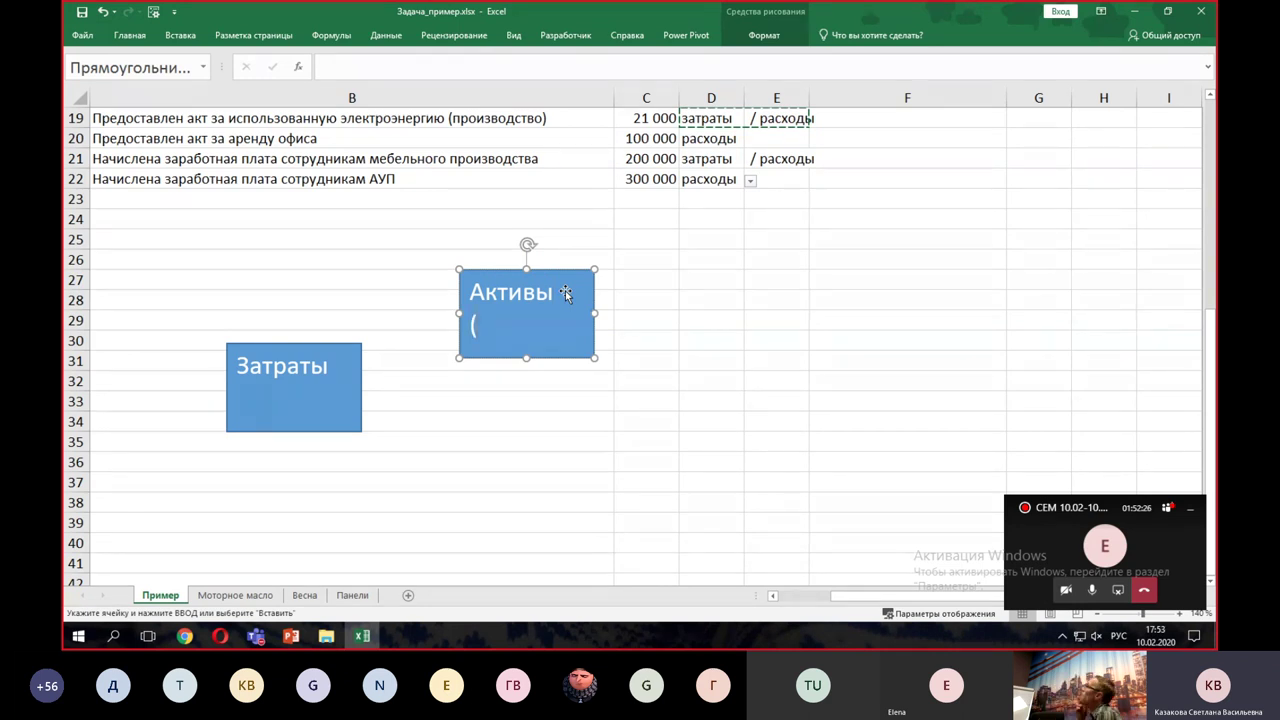
text(Запасы, ДЗ)
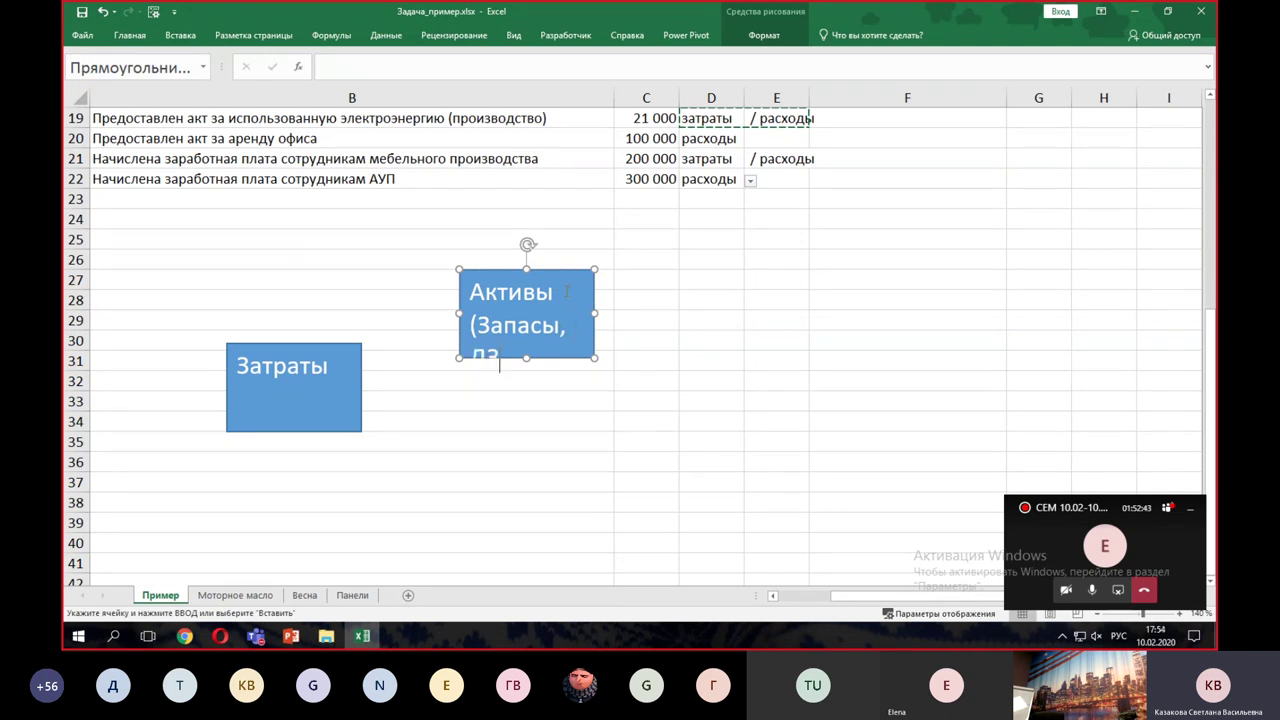
scroll(706, 279, up, 1)
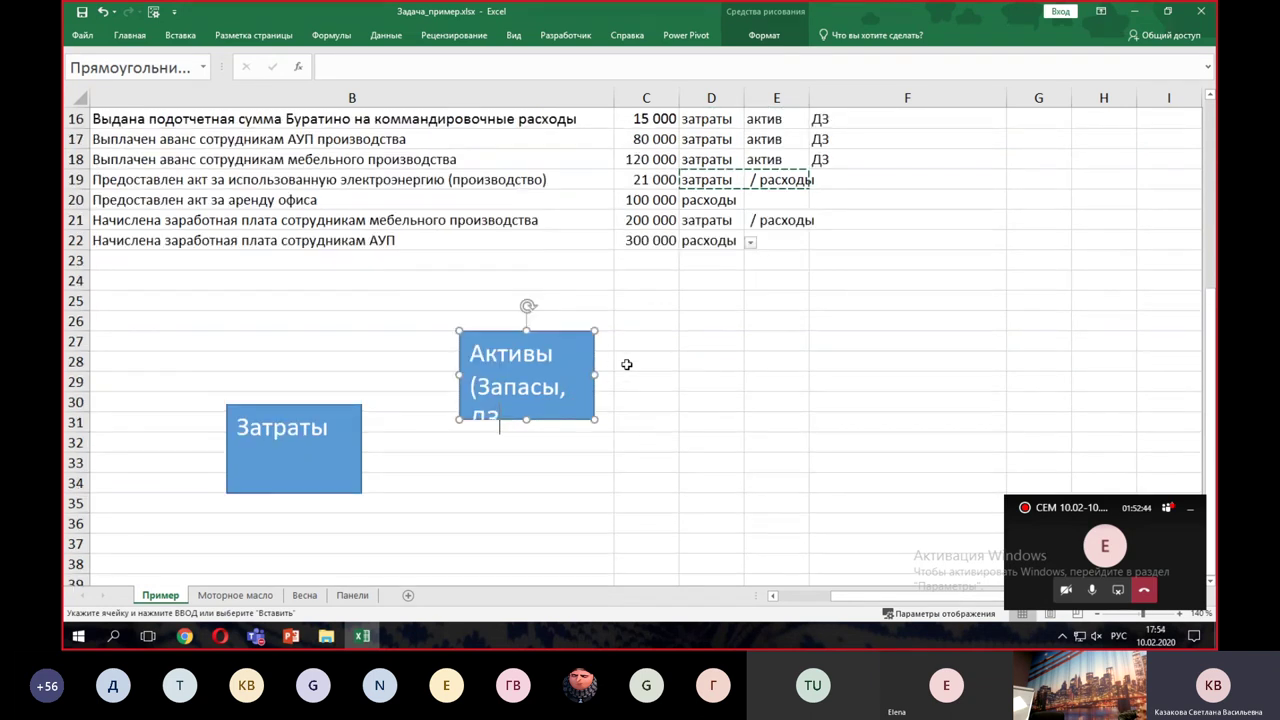
drag(596, 374, 708, 377)
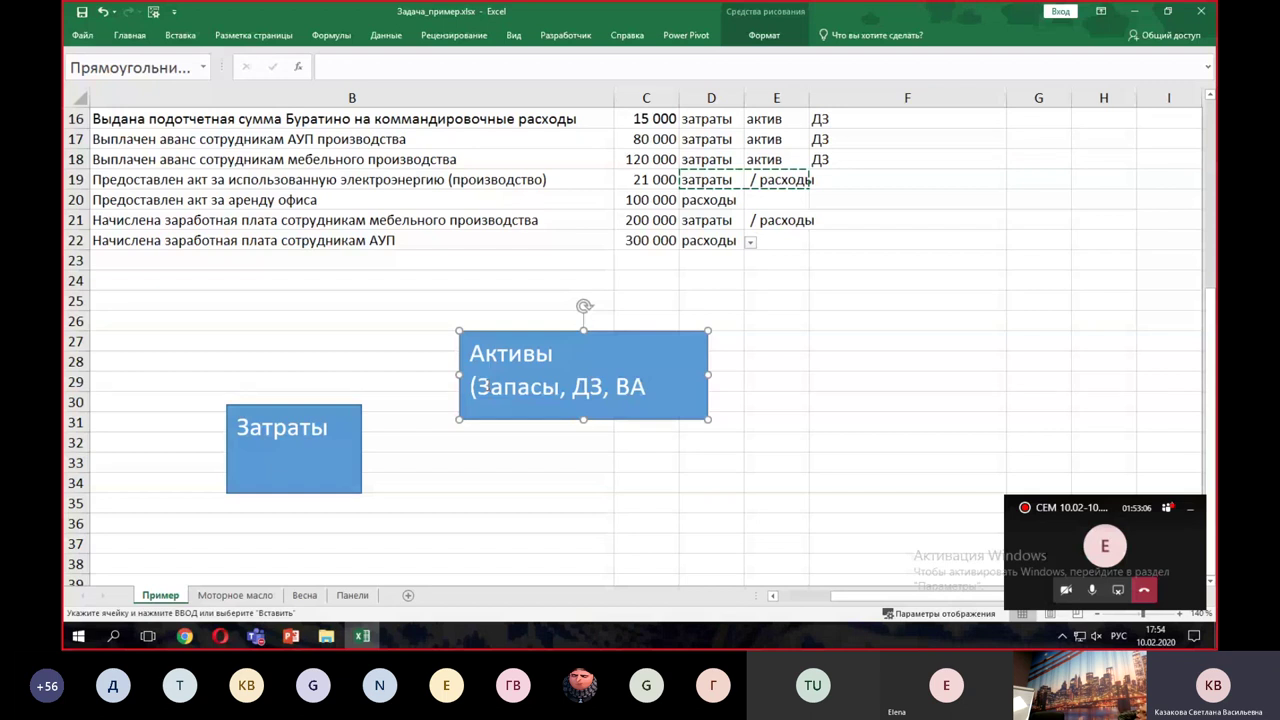
- Copy the "Активы" box directly below itself and replace the copy's text with "Расходы"
drag(557, 321, 553, 459)
drag(466, 472, 674, 527)
text(Р)
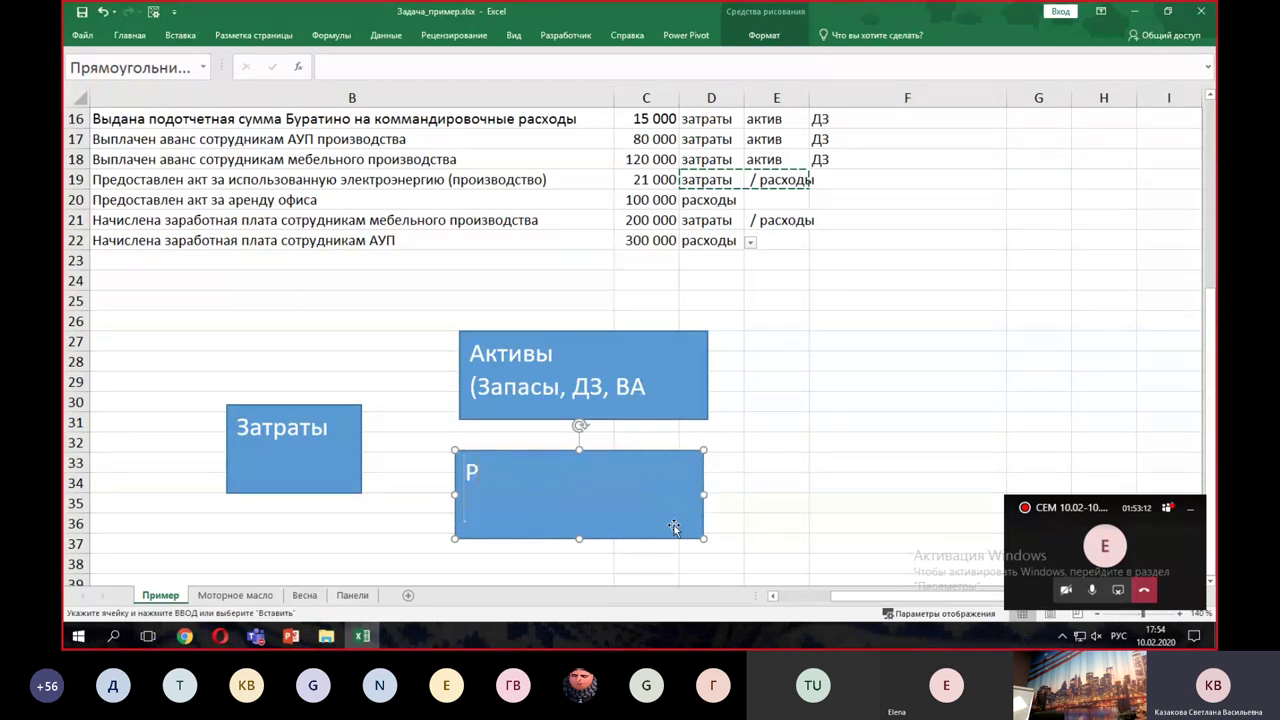
text(асходы)
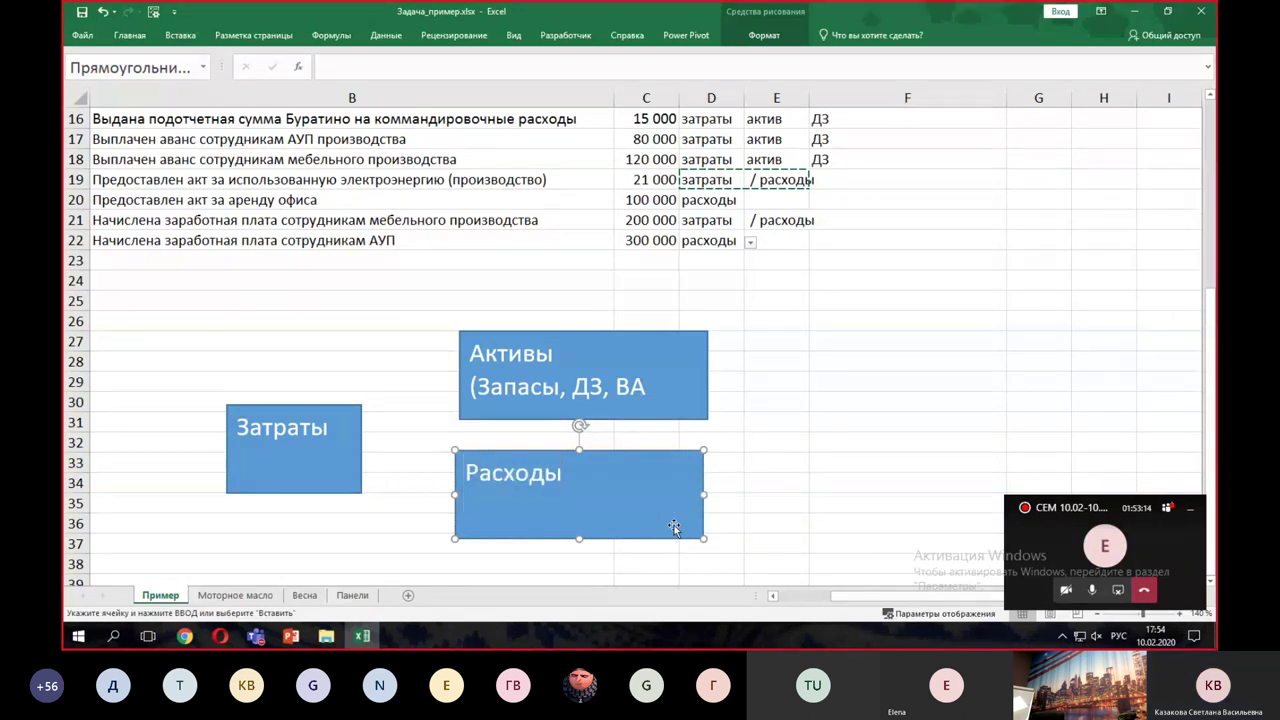
- Draw an arrow from the right edge of the "Затраты" box to the left edge of the "Активы" box
click(652, 372)
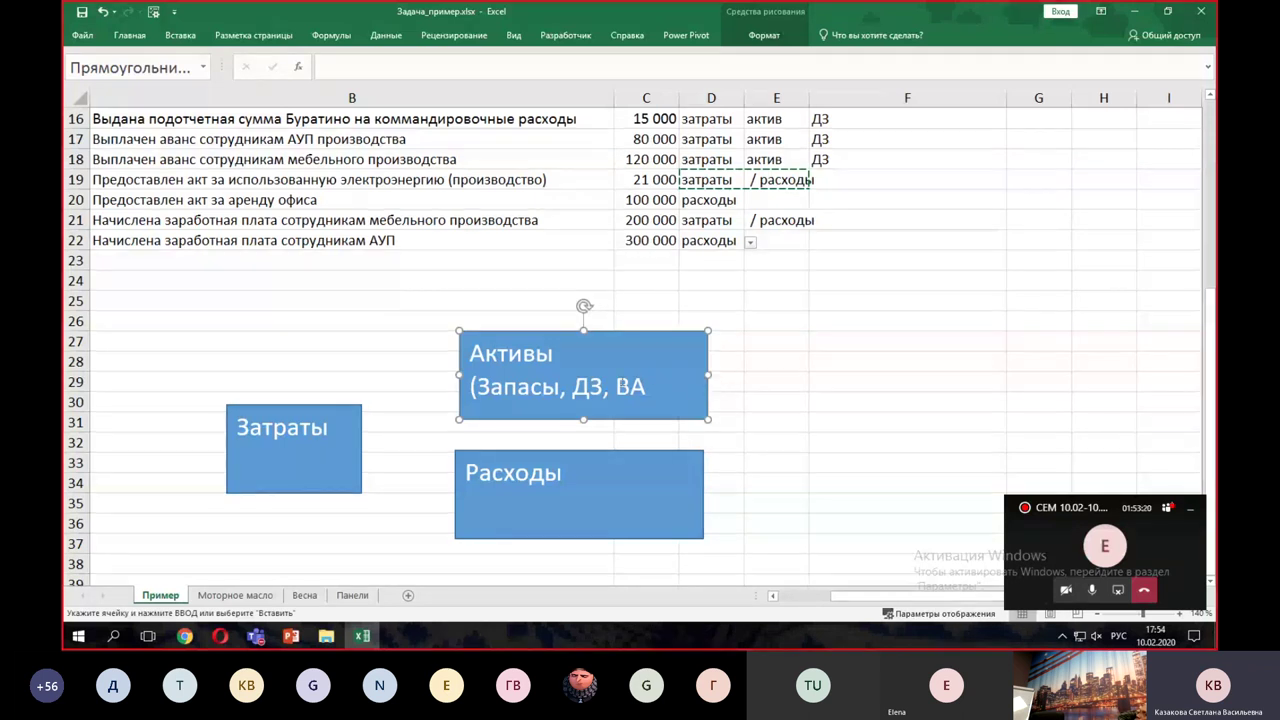
click(180, 35)
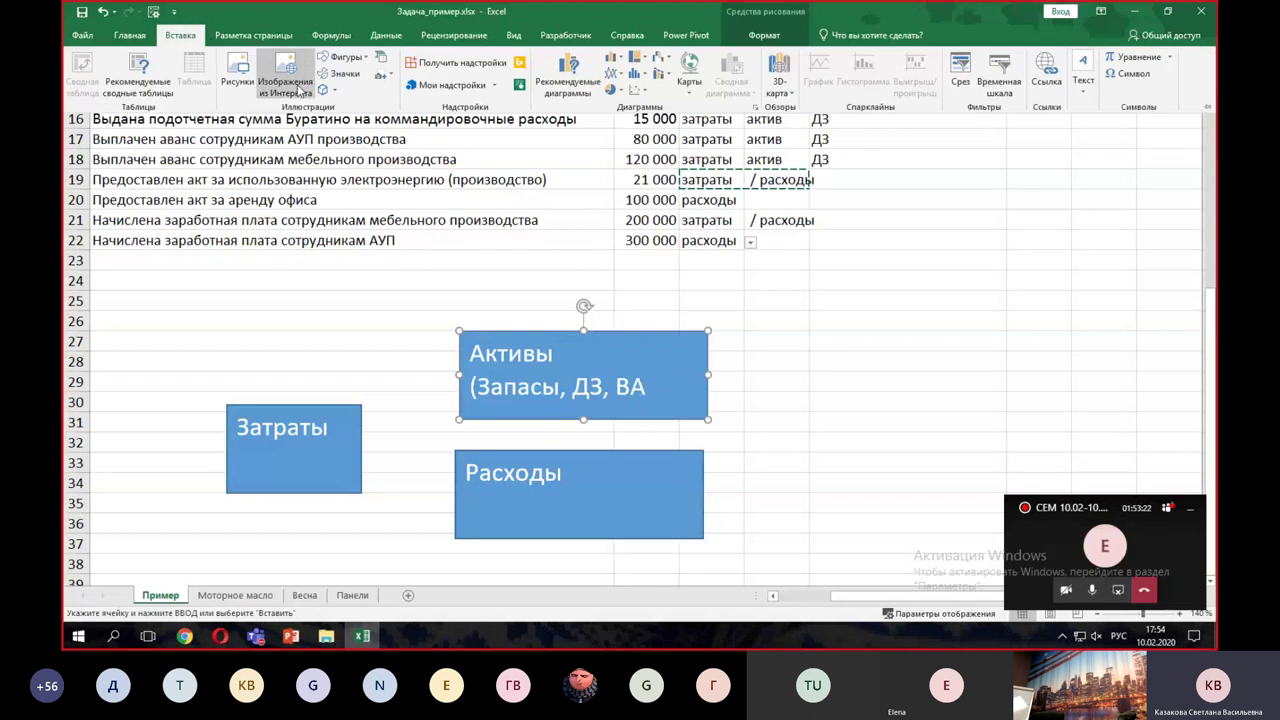
click(355, 70)
click(350, 87)
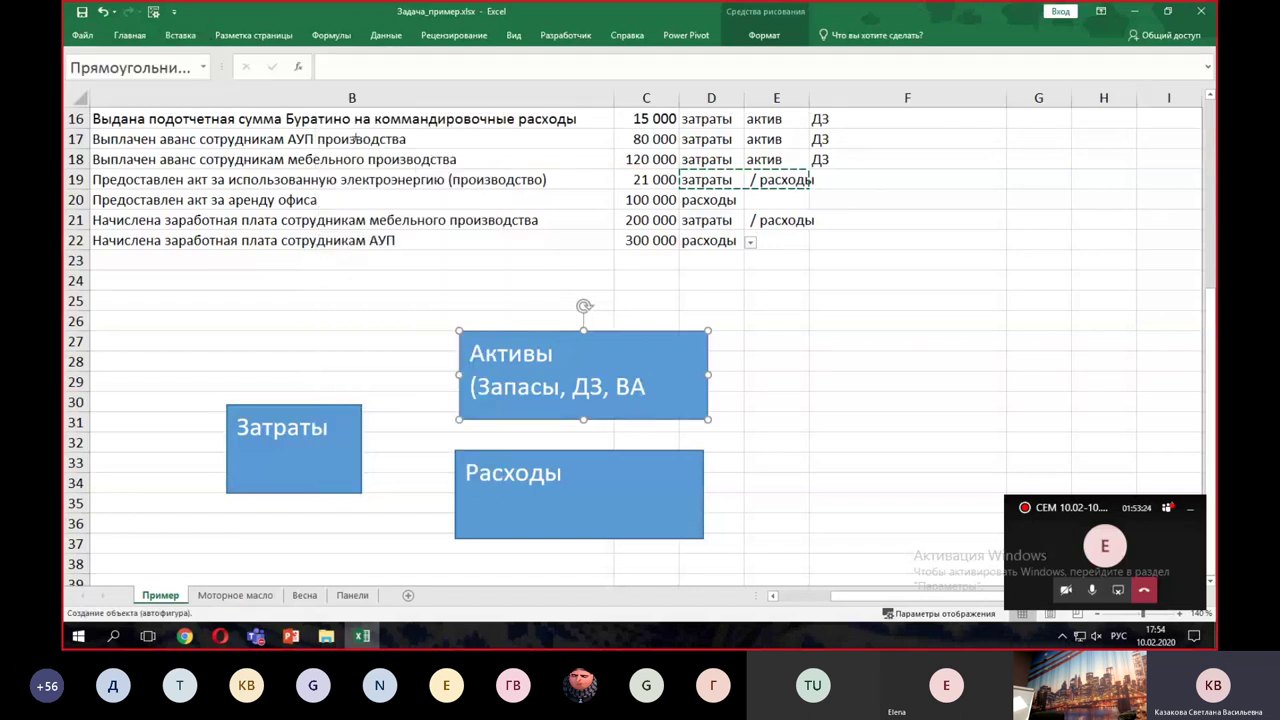
drag(362, 448, 459, 375)
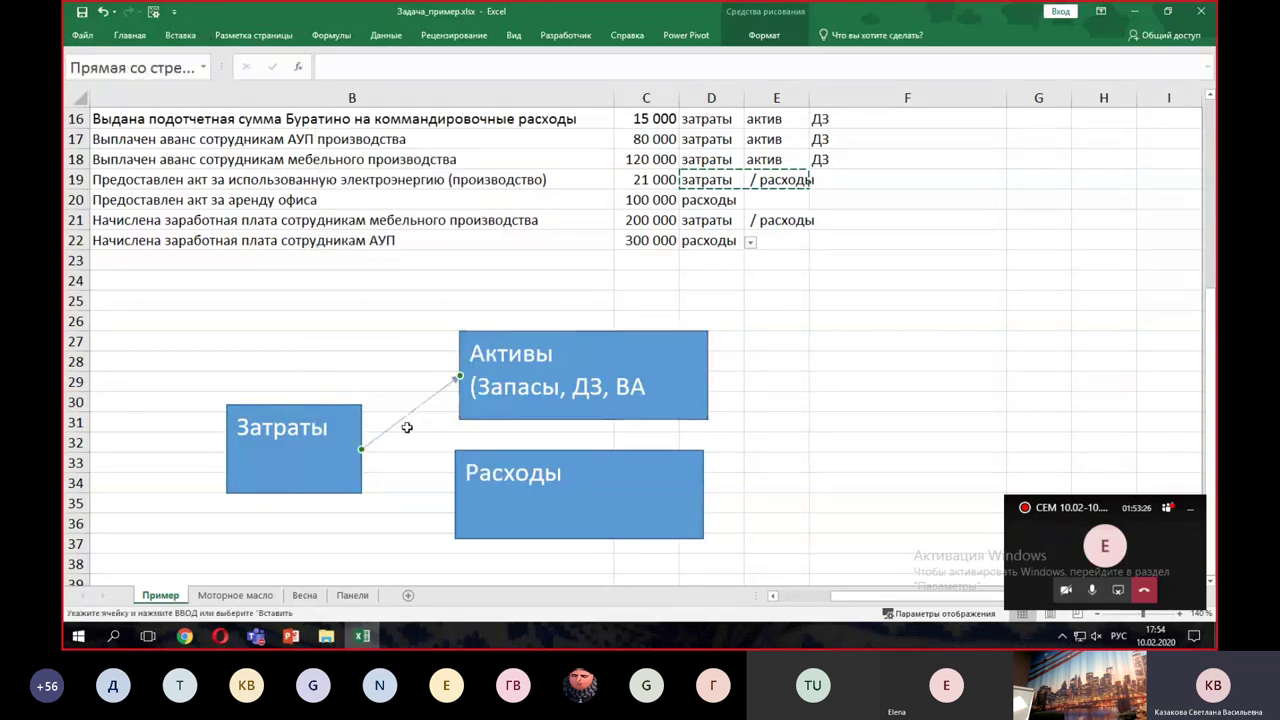
- Duplicate the arrow and reposition its ends so it runs from the "Затраты" box to the "Расходы" box
drag(372, 441, 376, 491)
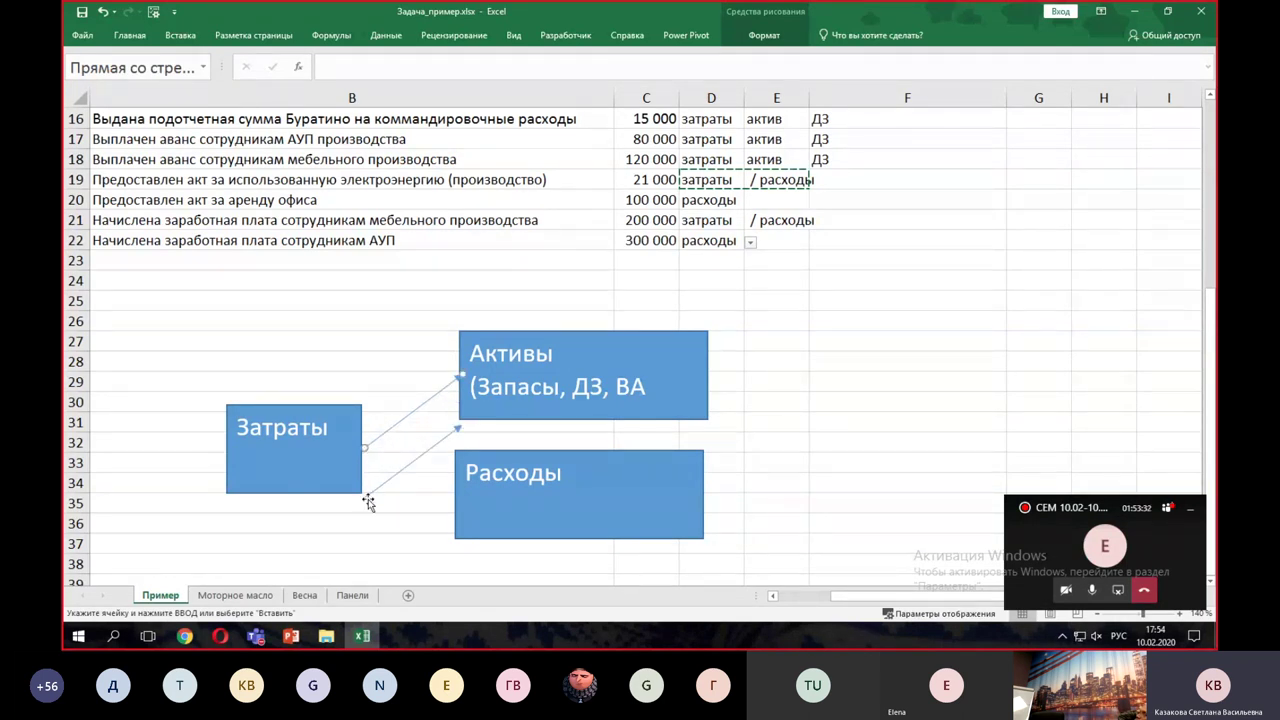
drag(366, 496, 367, 449)
drag(457, 423, 451, 507)
- Add a copy of the arrow pointing horizontally rightward from the right edge of the "Активы" box
click(700, 378)
click(417, 410)
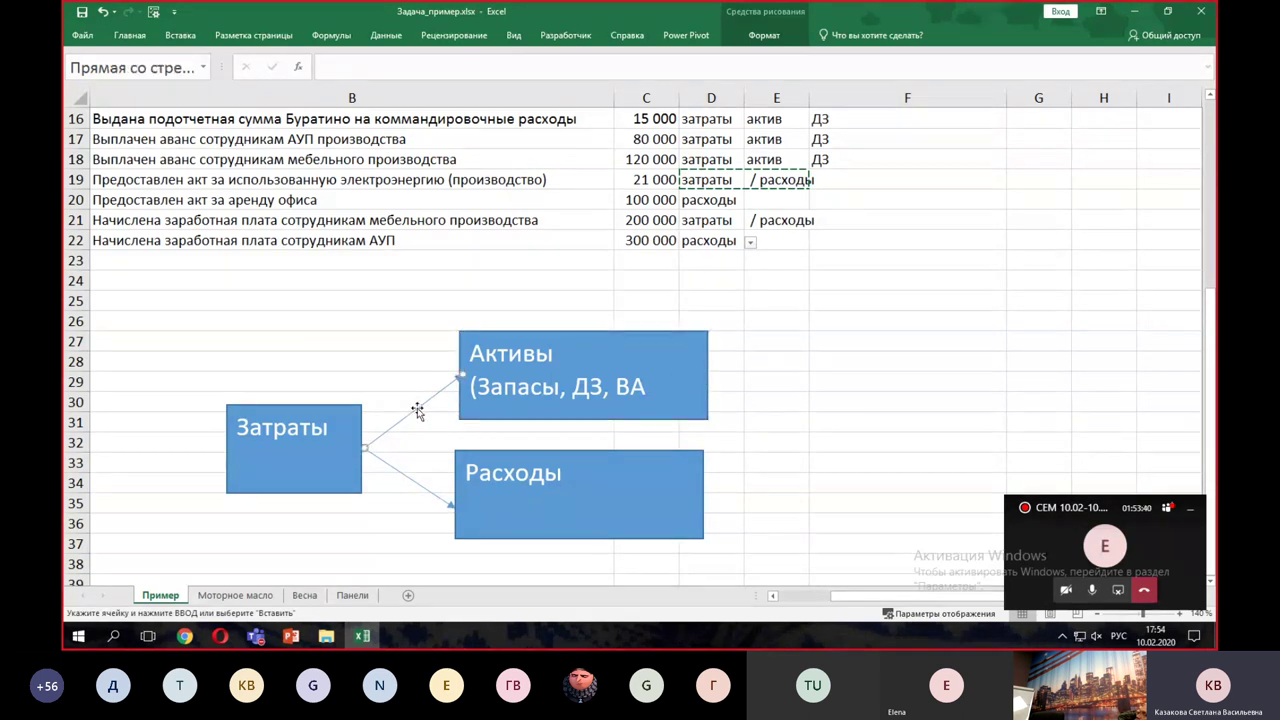
drag(417, 408, 773, 377)
- Place a narrower copy of the "Активы" box at the tip of its outgoing arrow and replace the text with "ГП"
click(641, 339)
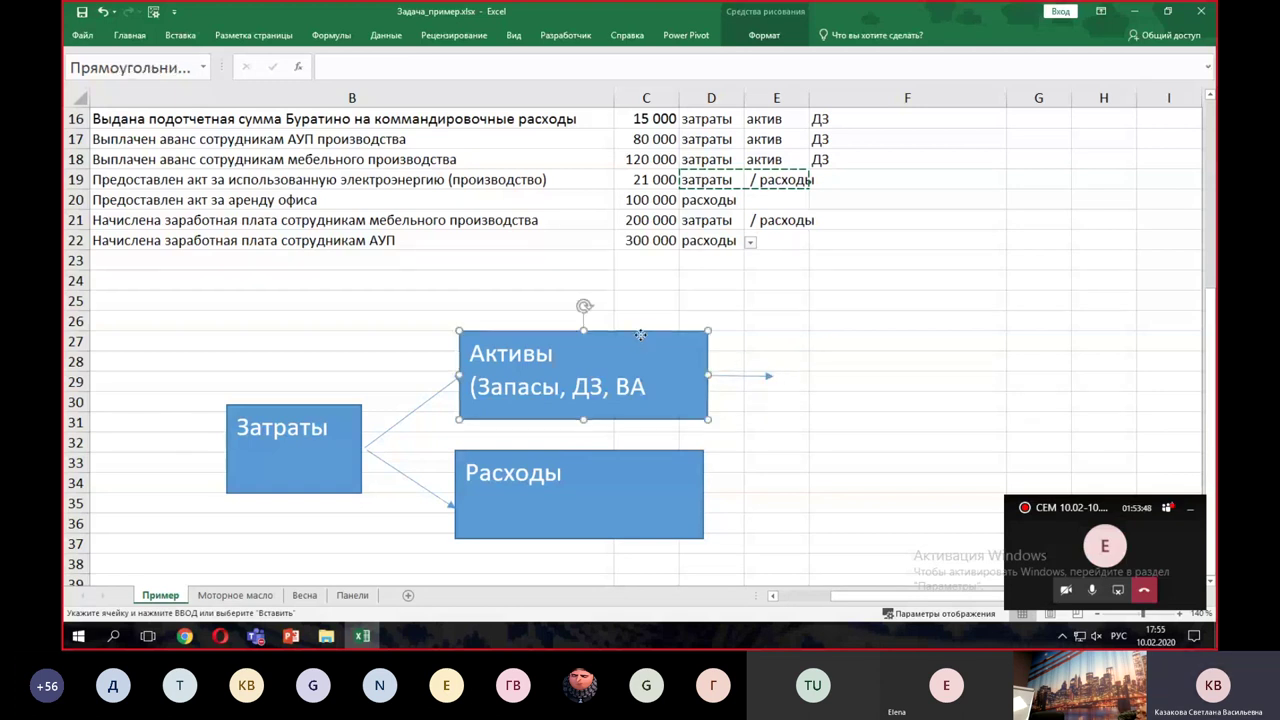
drag(641, 339, 866, 370)
drag(786, 345, 846, 432)
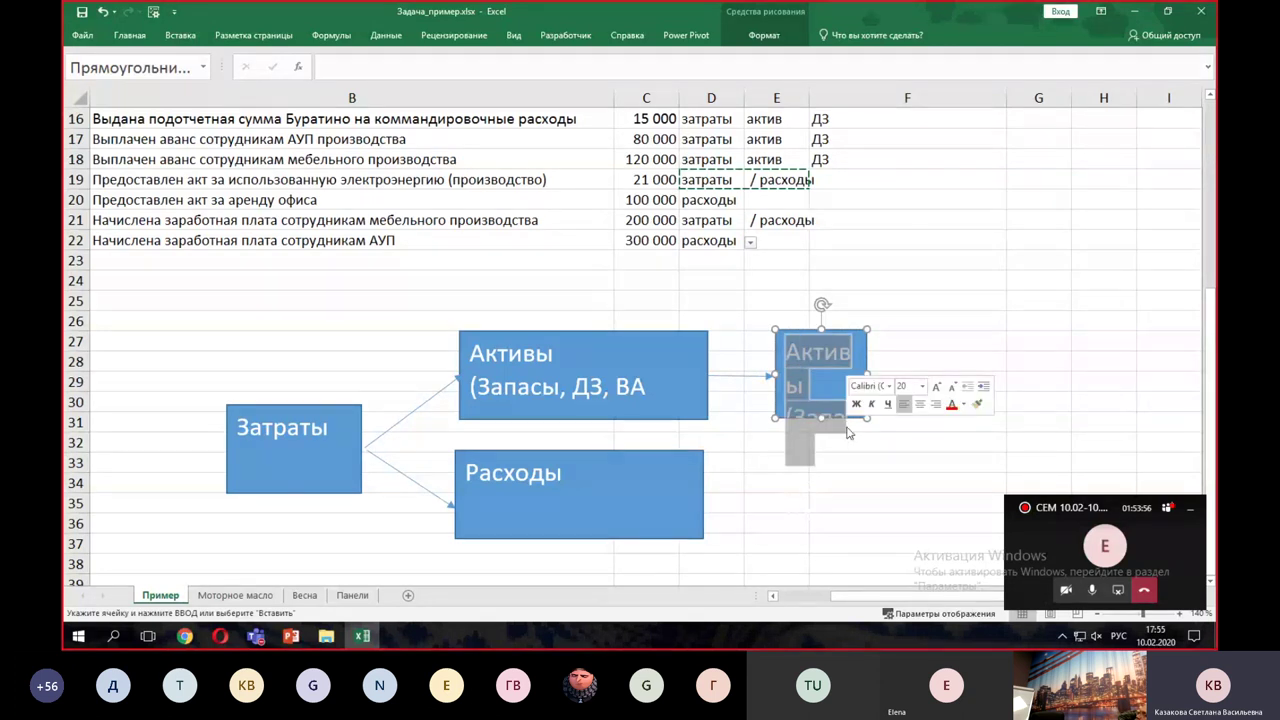
text(ГП)
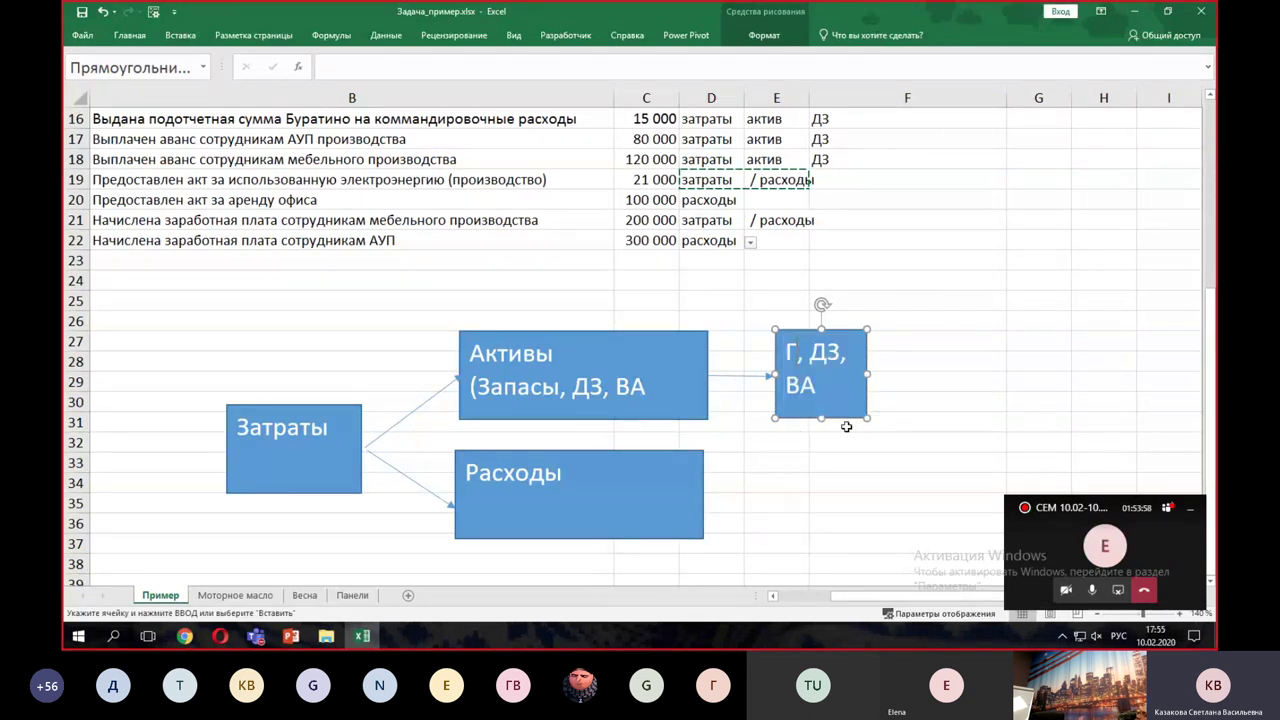
key(Delete)
key(Delete)
key(Delete)
key(Delete)
key(Delete)
key(Delete)
key(Delete)
key(Delete)
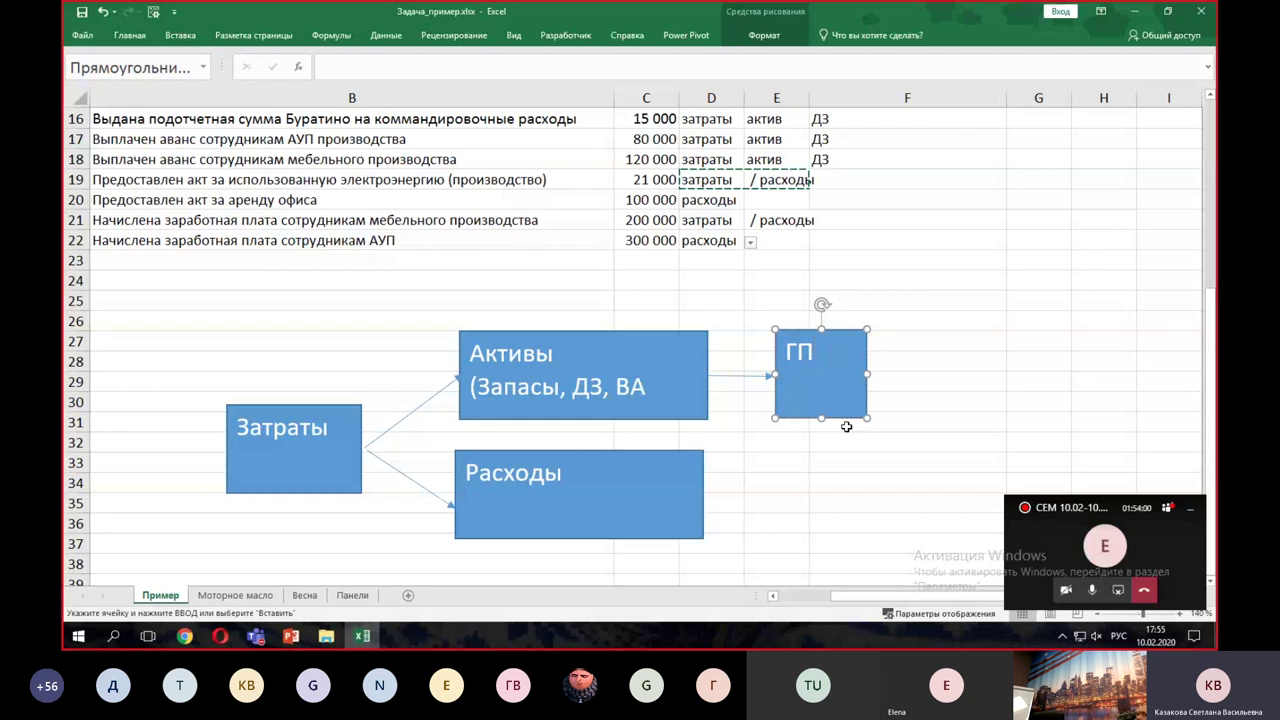
click(761, 377)
drag(761, 378, 927, 364)
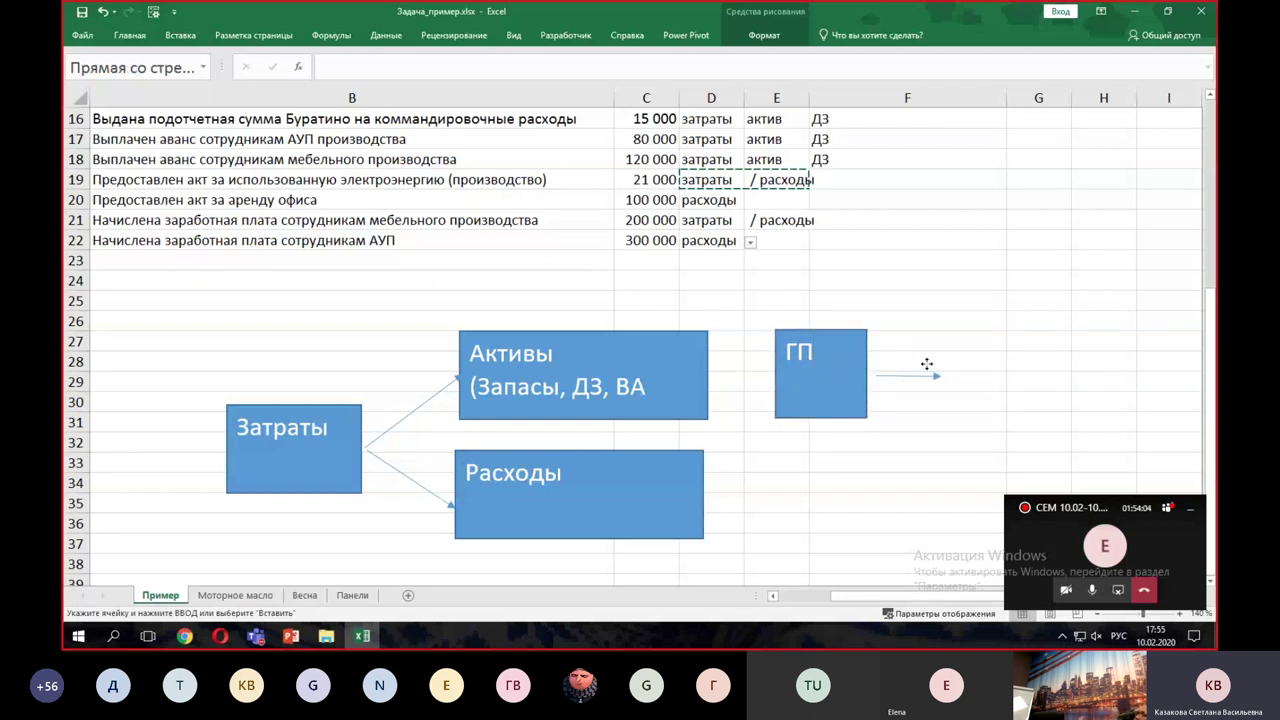
click(103, 11)
- Add two arrow copies branching from the right edge of the "ГП" box, one sloping up and one sloping down
drag(744, 376, 940, 339)
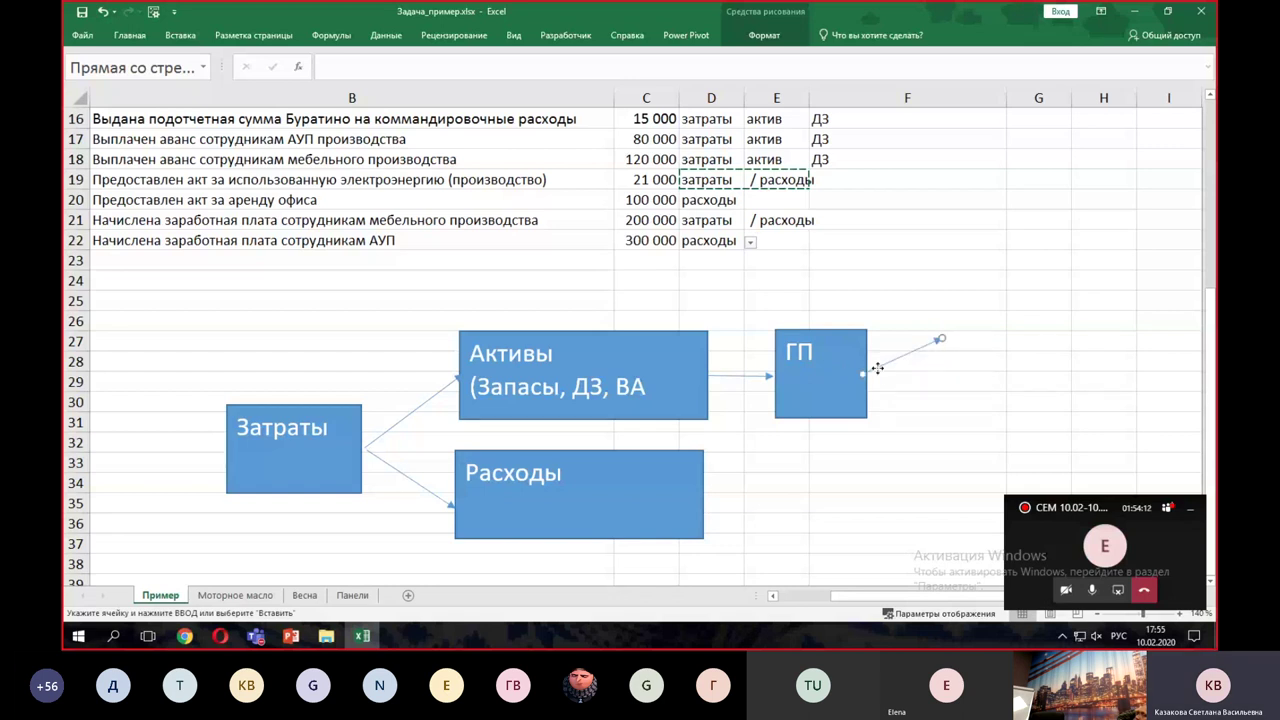
drag(878, 369, 934, 407)
- Place a copy of the "ГП" box at each branching arrow's tip and relabel the upper copy "Активы"
drag(840, 352, 1007, 307)
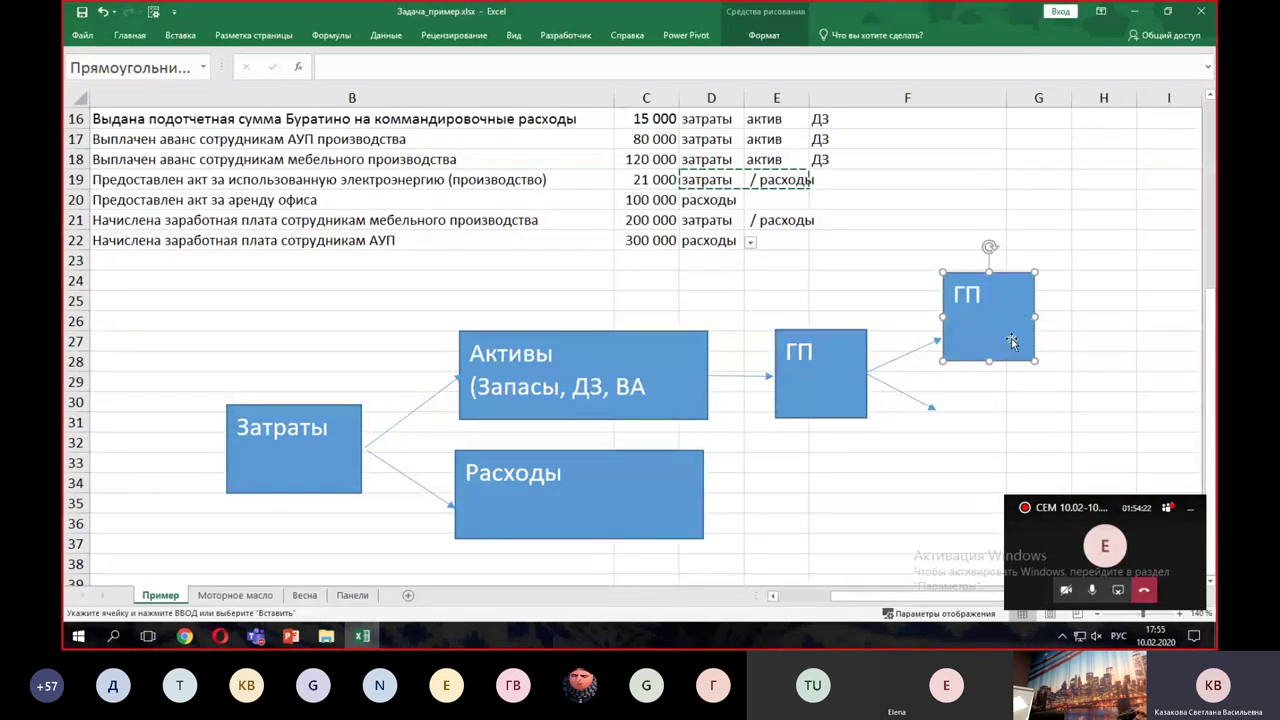
drag(982, 357, 977, 479)
drag(958, 296, 982, 298)
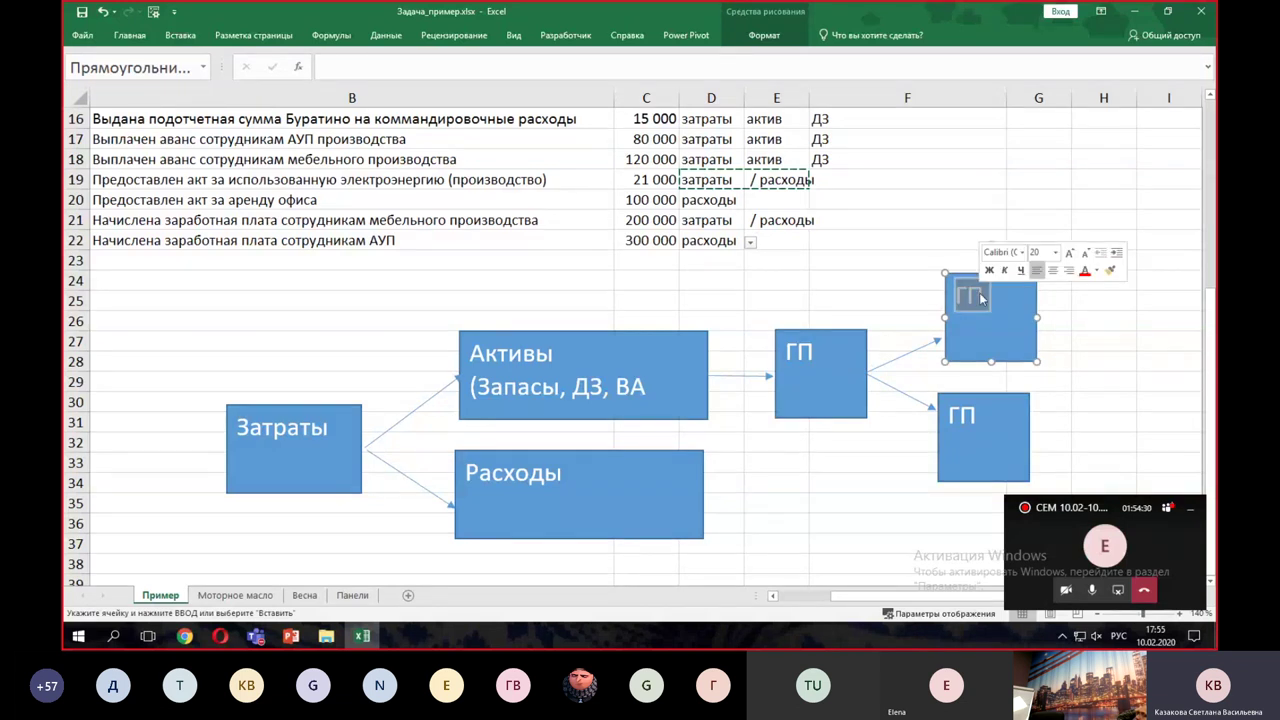
text(Активы)
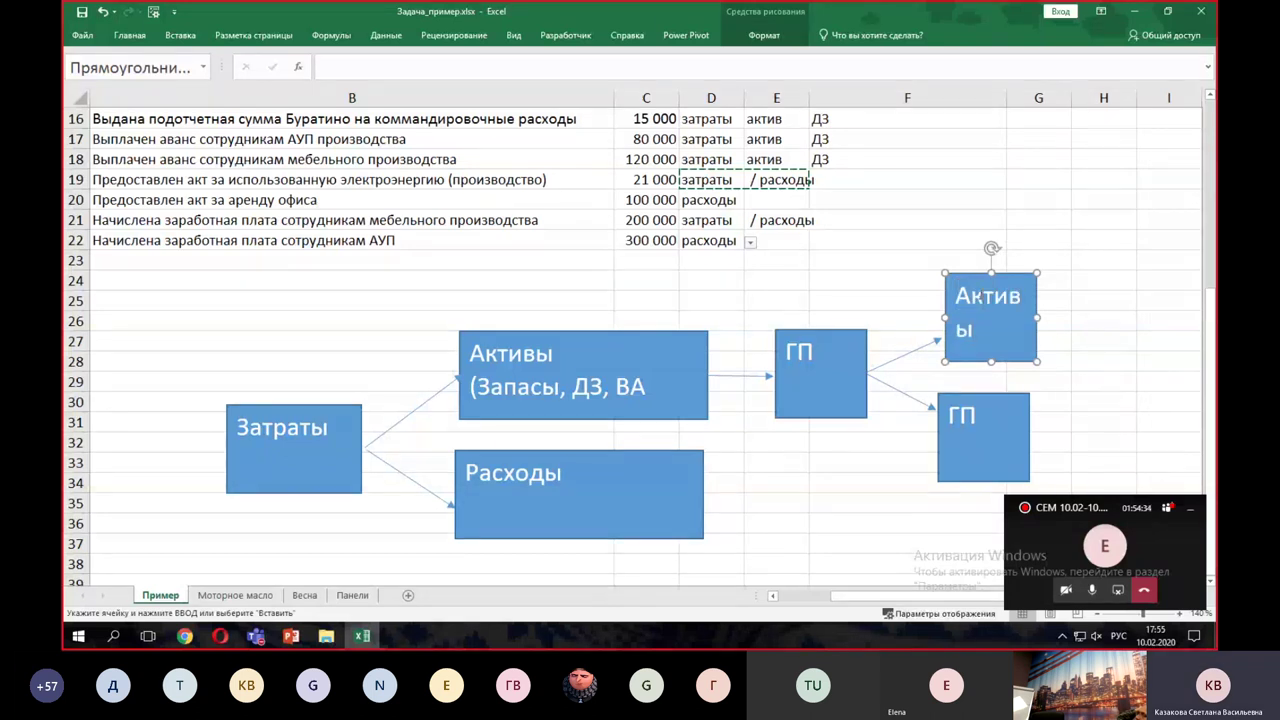
- Widen the upper "Активы" box at the end of the diagram and add "(запасы)" as its second line
drag(1037, 317, 1094, 314)
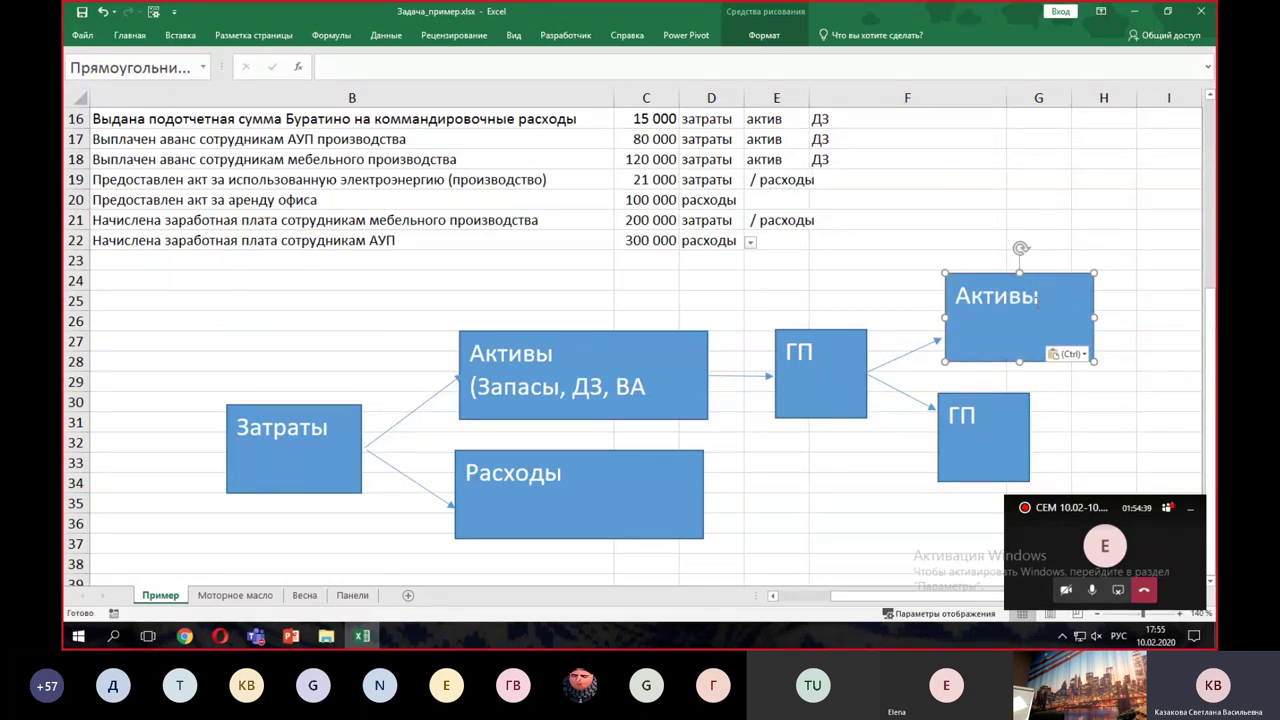
key(Return)
text((запасы)
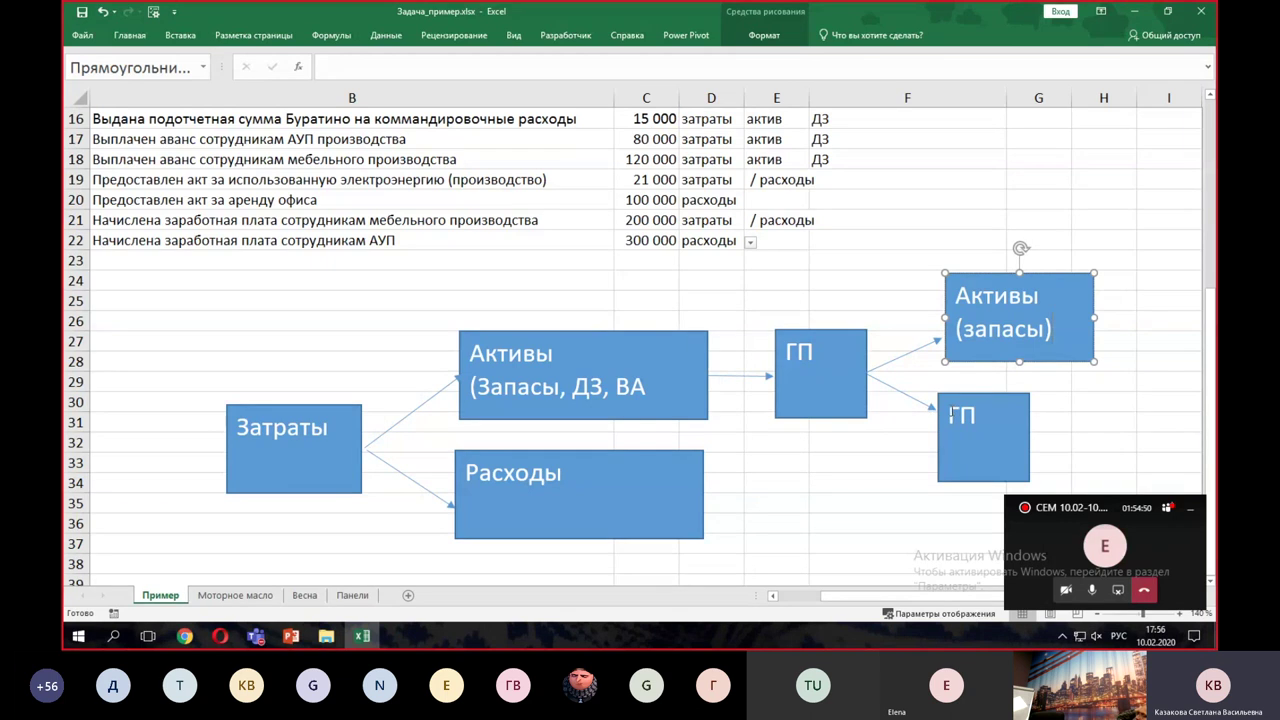
- Replace the text of the lower "ГП" box with "Себестоимость" and widen the box to fit the word on one line
double_click(963, 413)
text(Се)
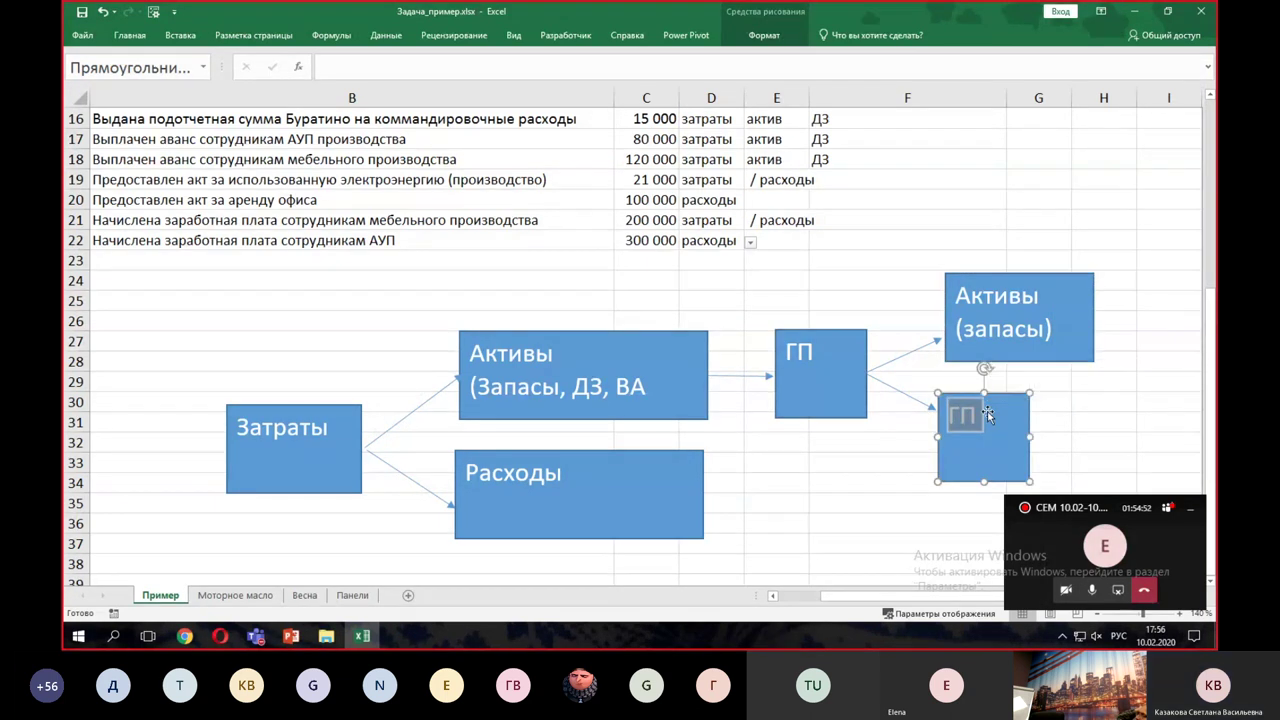
text(бестоимост)
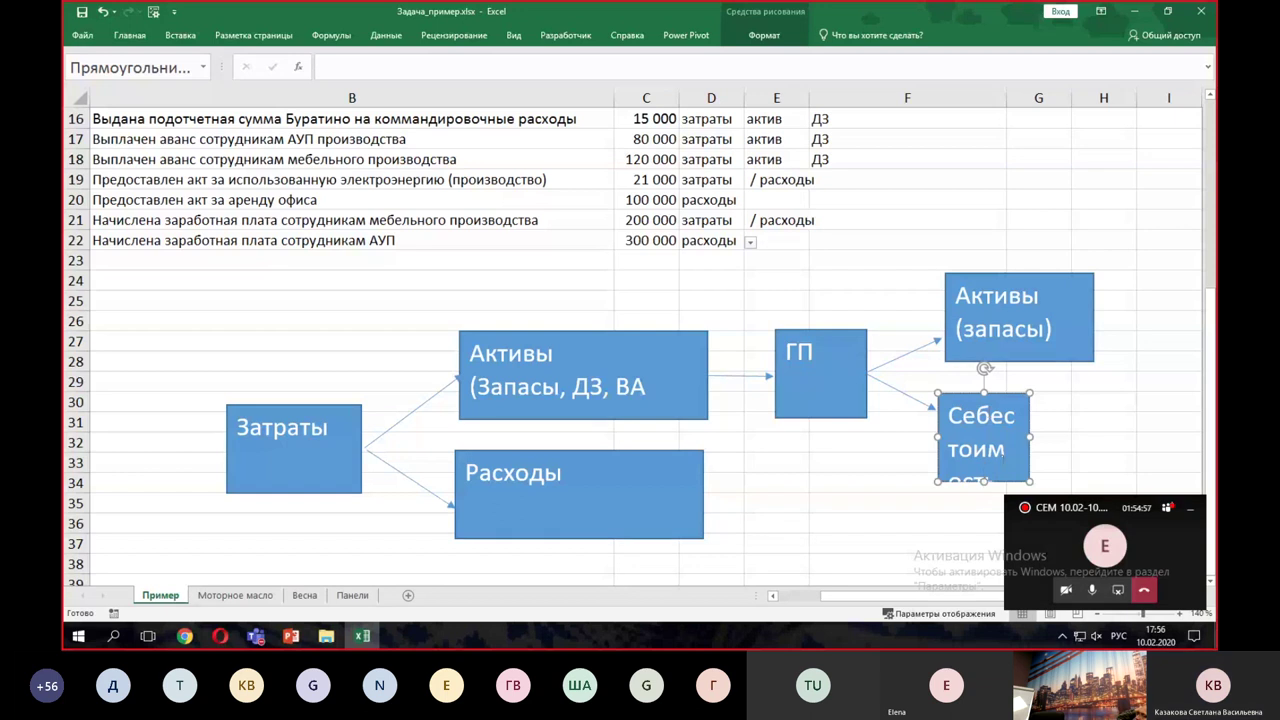
drag(1030, 436, 1136, 432)
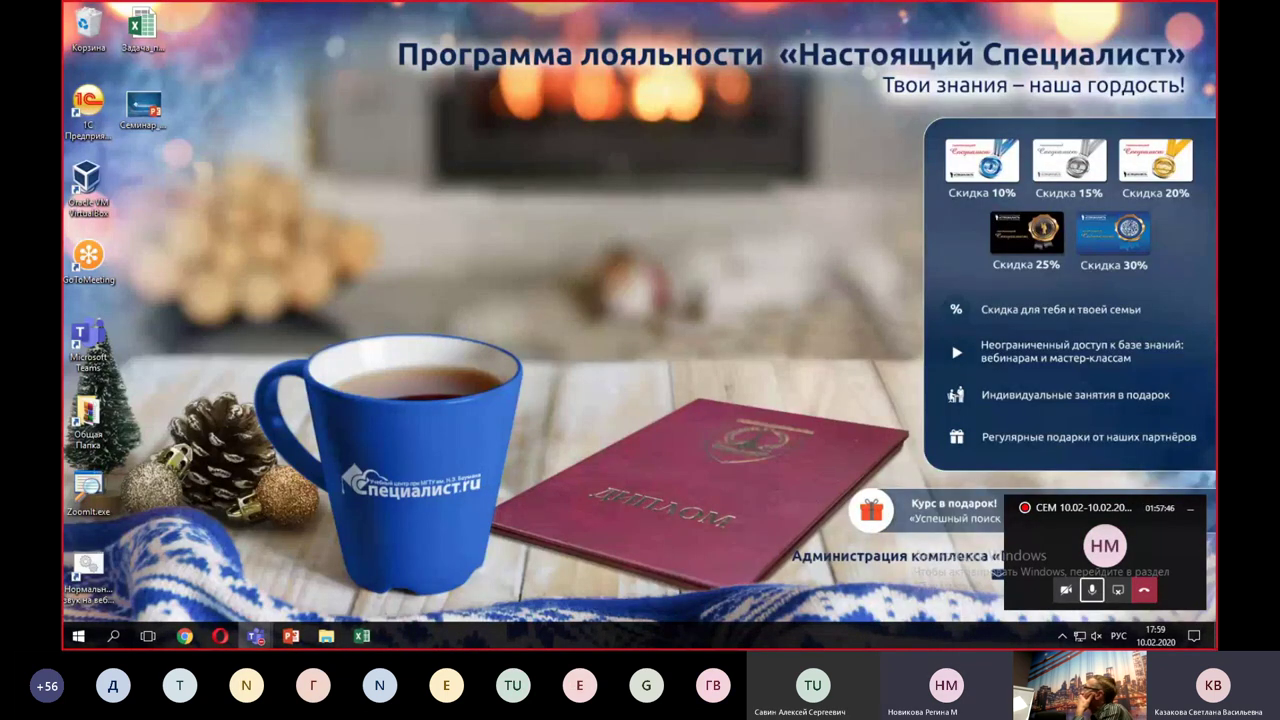
- Switch back to the Excel workbook, open the Моторное масло sheet and examine its task conditions and production costs
click(362, 637)
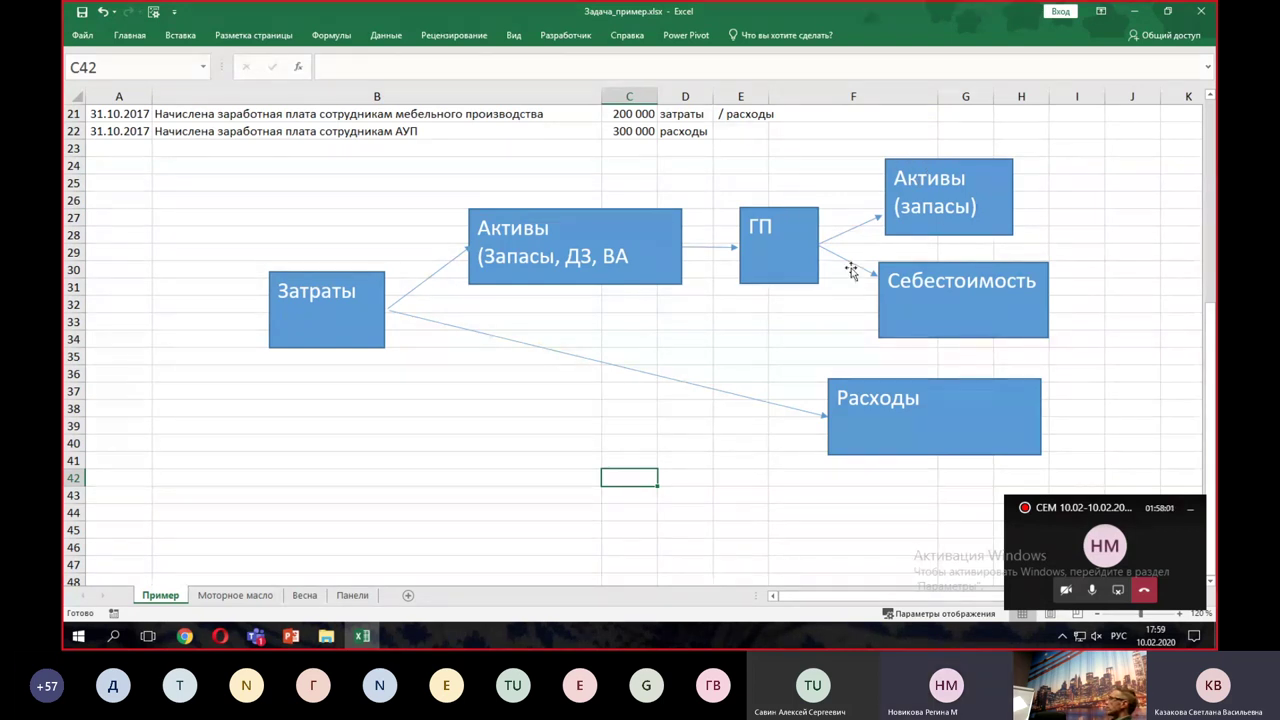
click(259, 598)
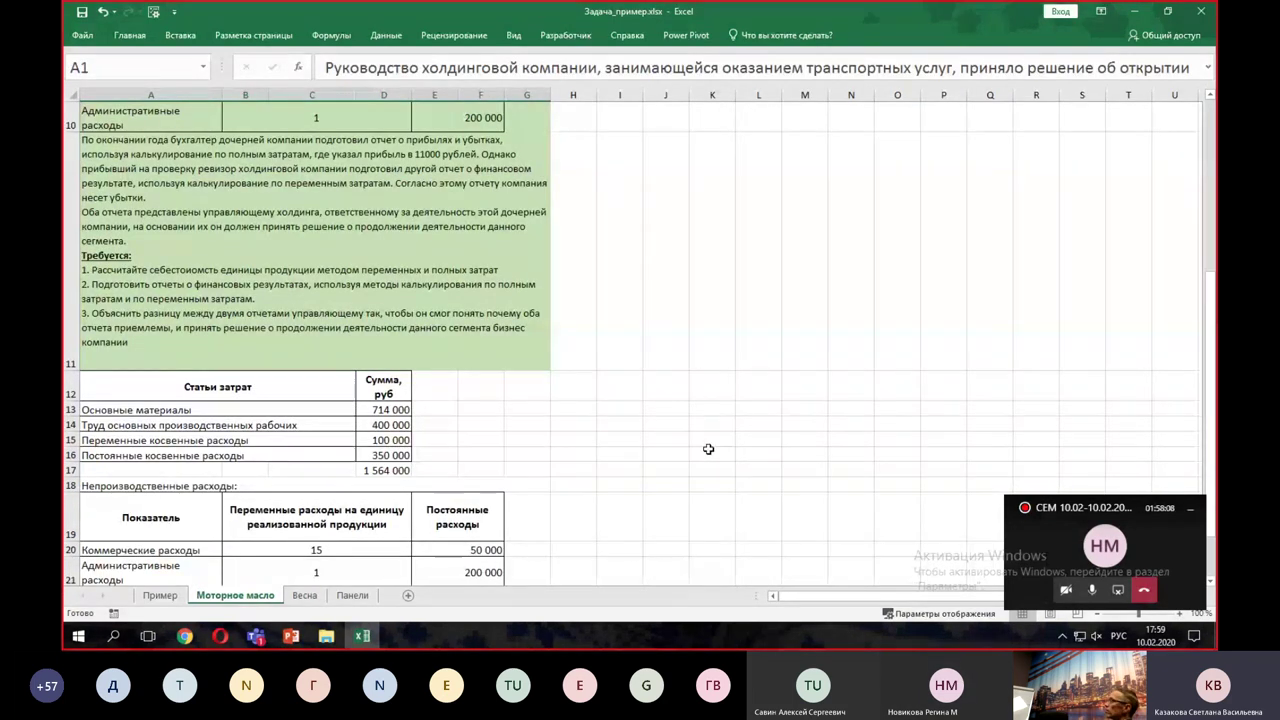
scroll(708, 449, up, 3)
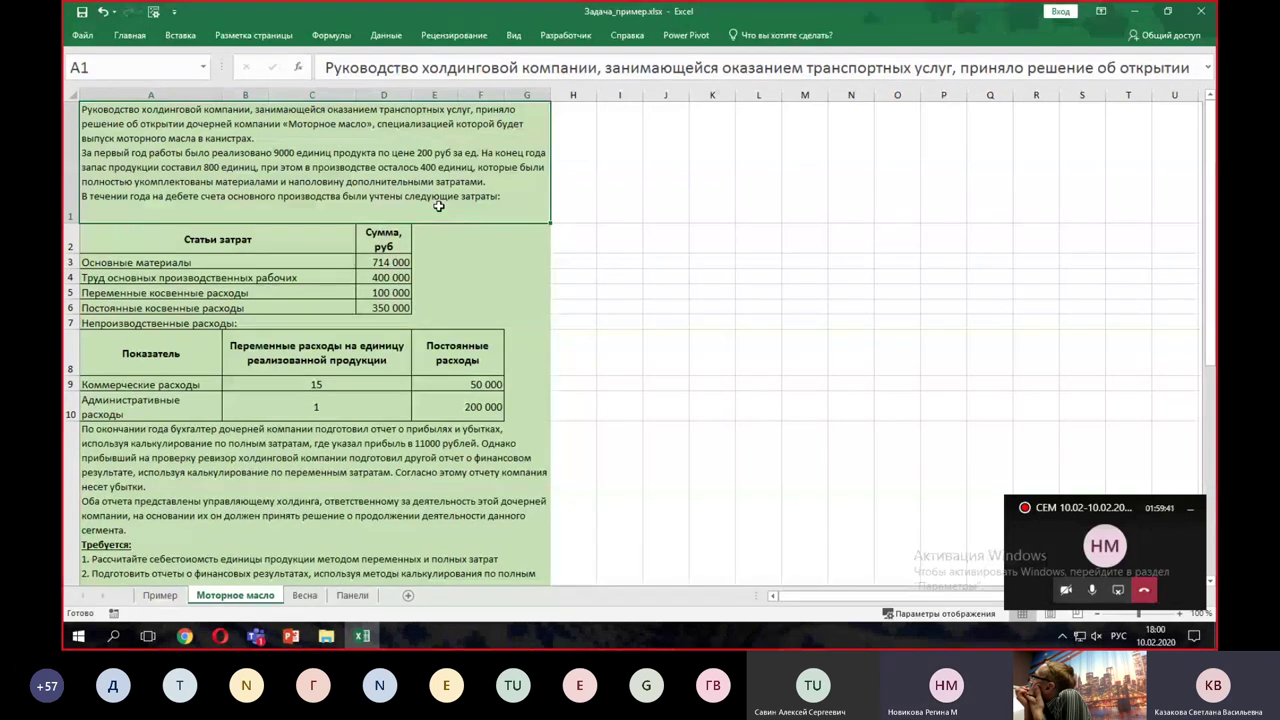
drag(387, 263, 390, 310)
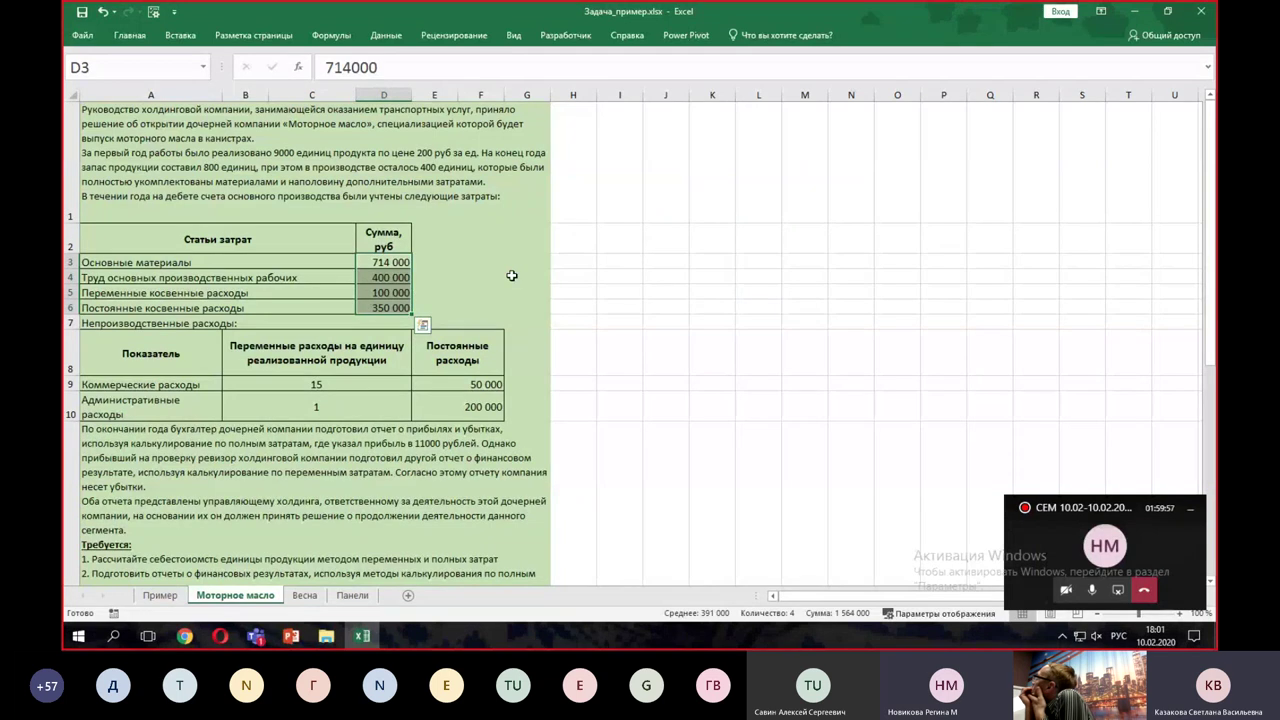
click(244, 323)
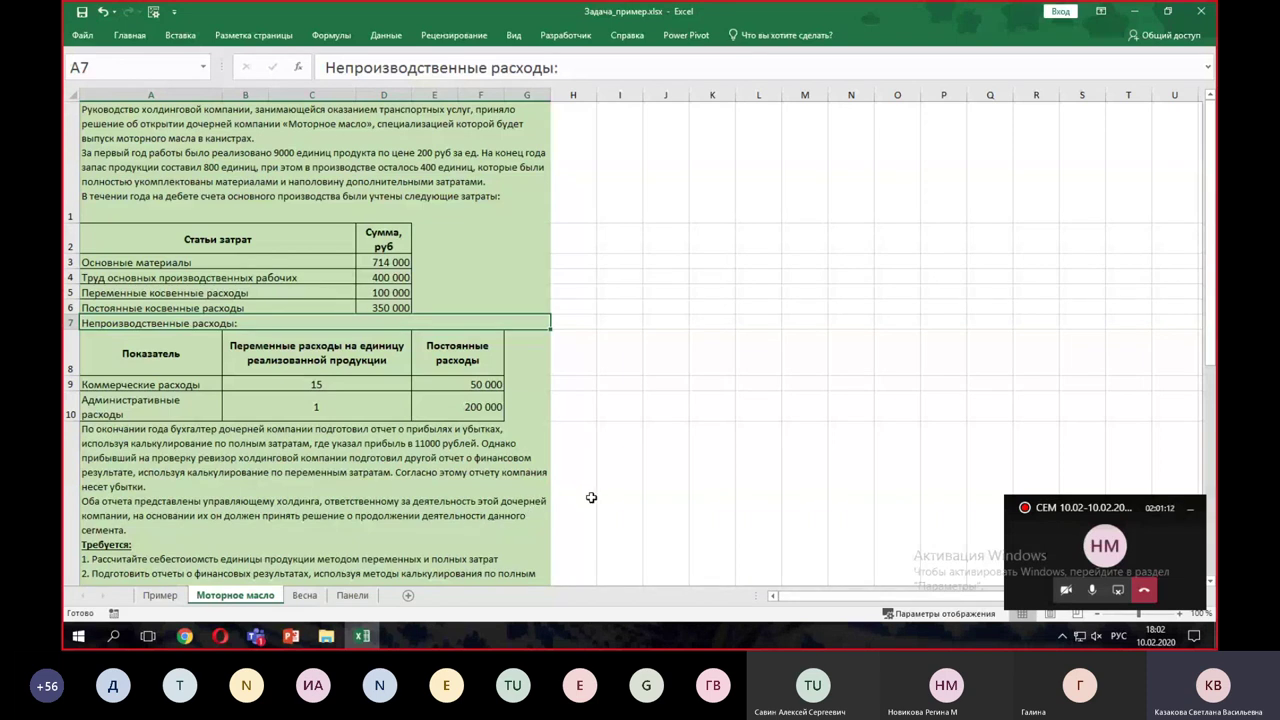
- Review the task's requirements, non-production expenses and production cost amounts, along with the copies of both tables below the task text
scroll(590, 495, down, 2)
scroll(593, 491, down, 1)
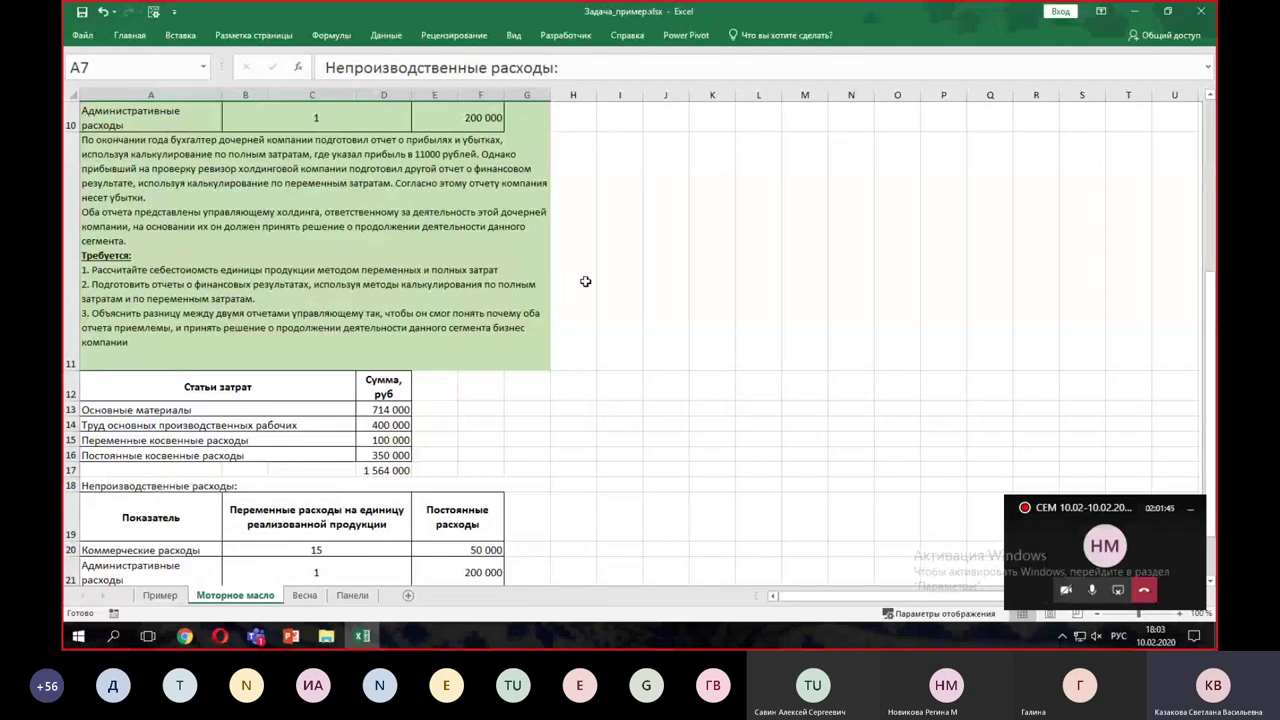
scroll(585, 282, up, 2)
drag(171, 214, 480, 232)
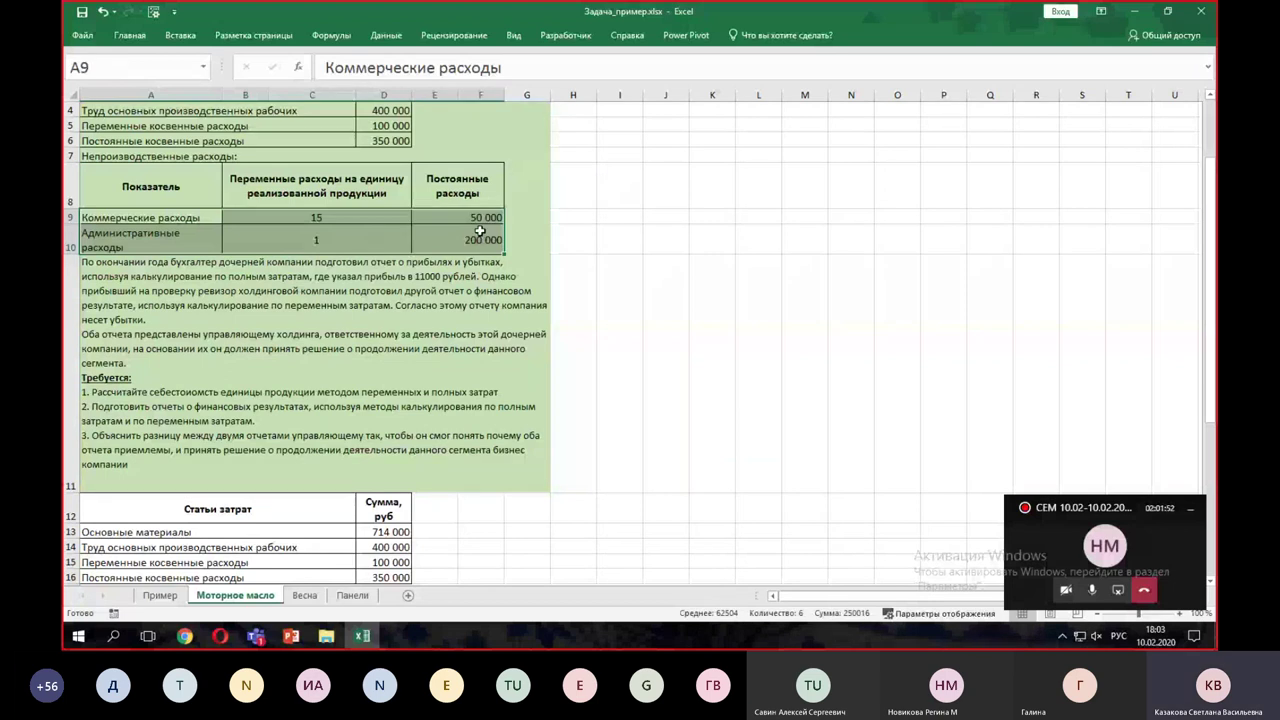
scroll(480, 232, up, 1)
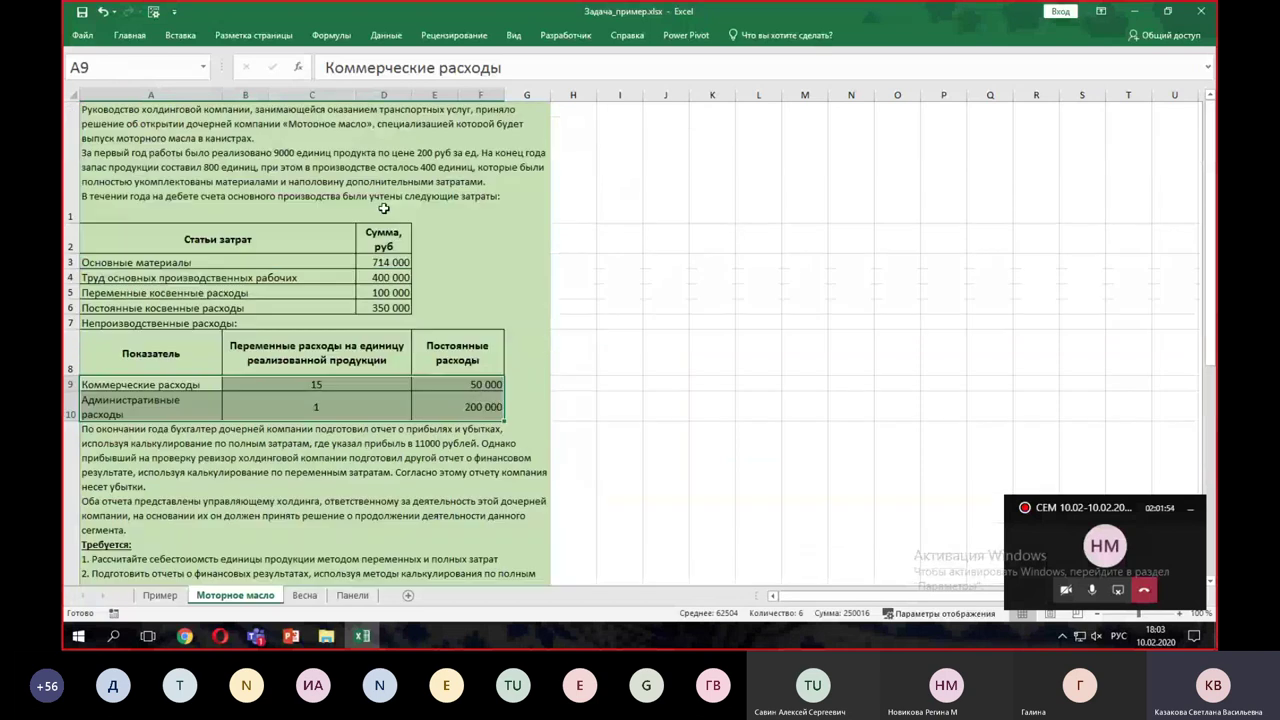
drag(372, 248, 377, 299)
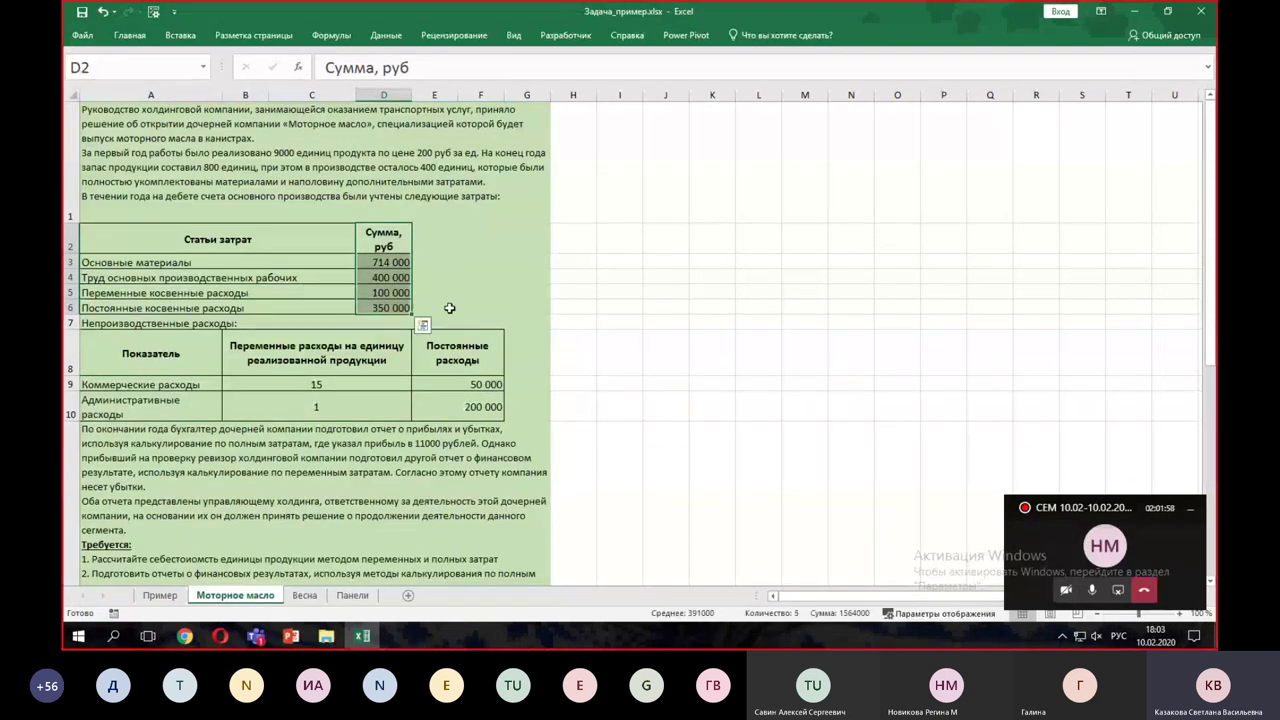
scroll(550, 310, down, 4)
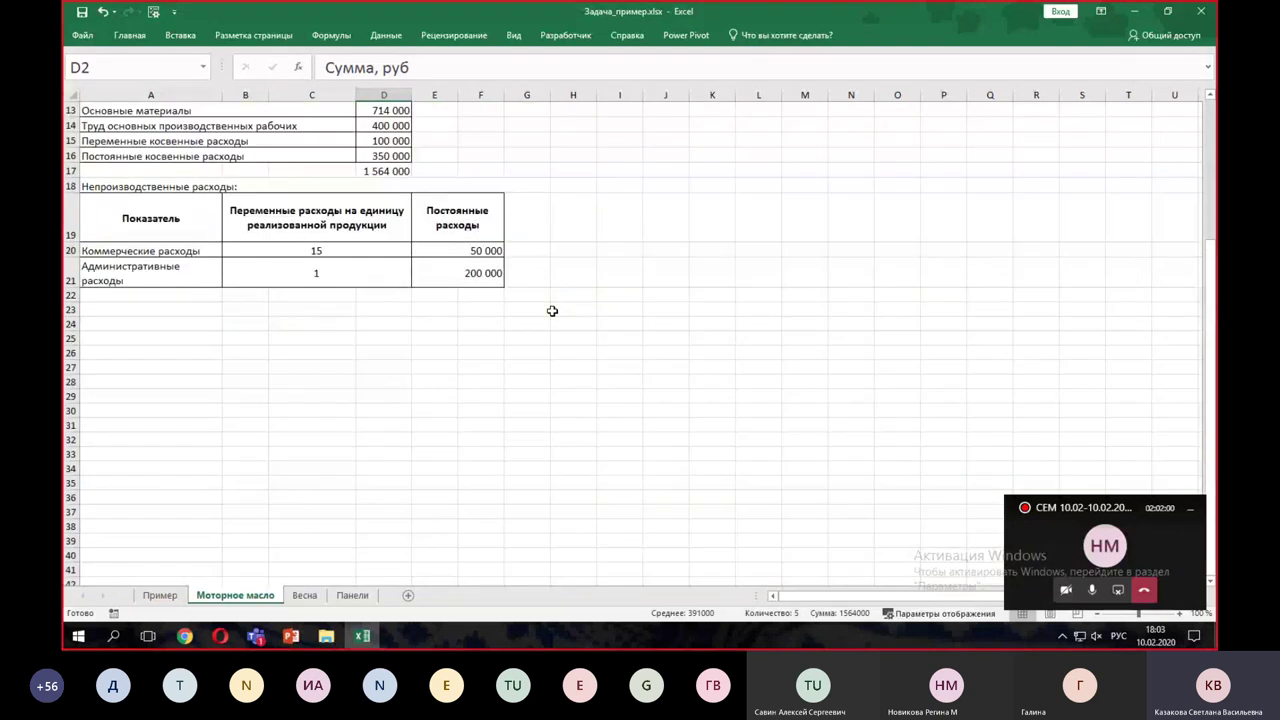
scroll(552, 311, up, 1)
drag(70, 386, 70, 455)
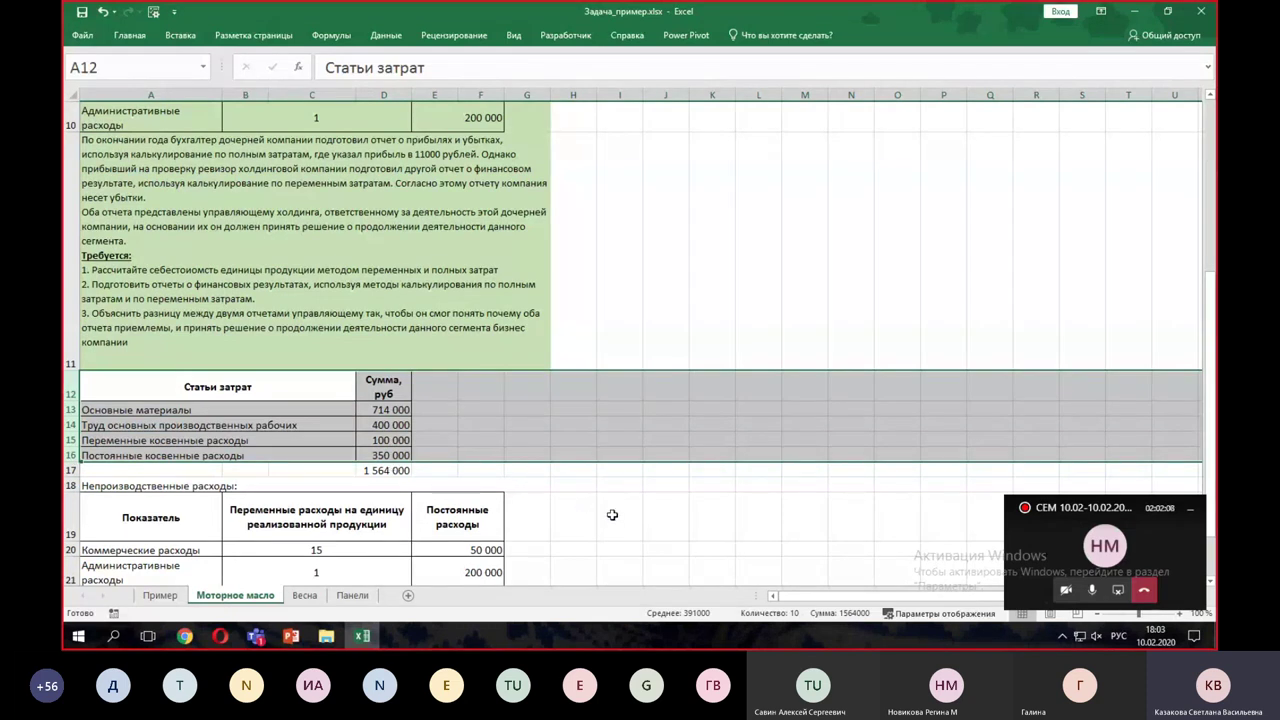
scroll(612, 514, down, 1)
click(555, 265)
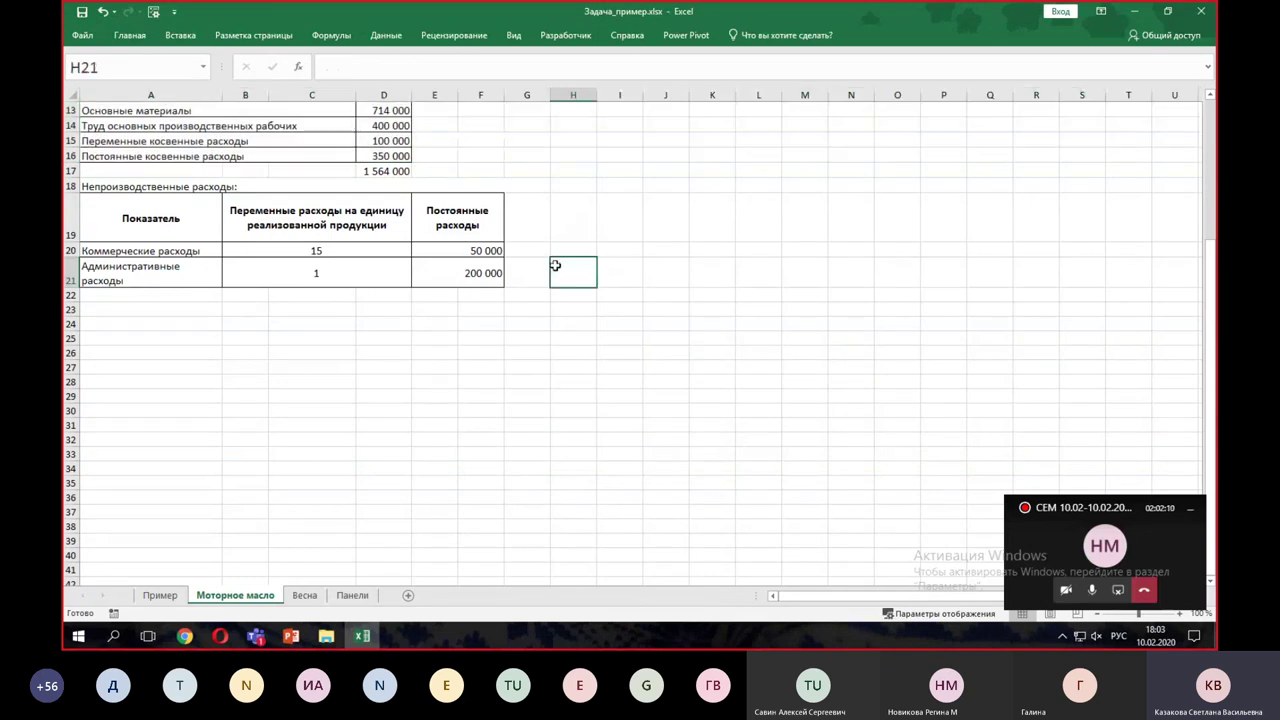
click(1210, 96)
click(1210, 96)
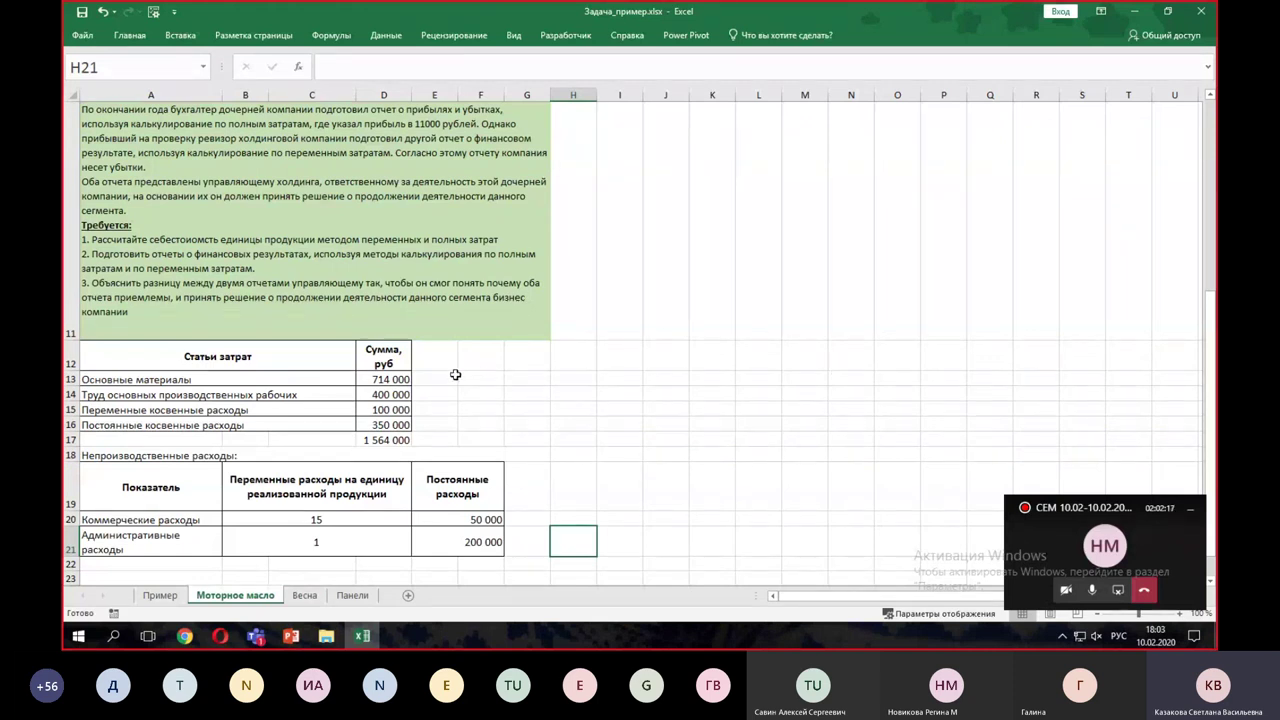
- Add the header "Кол-во" in E12 beside "Сумма, руб" and centre it horizontally and vertically
click(433, 357)
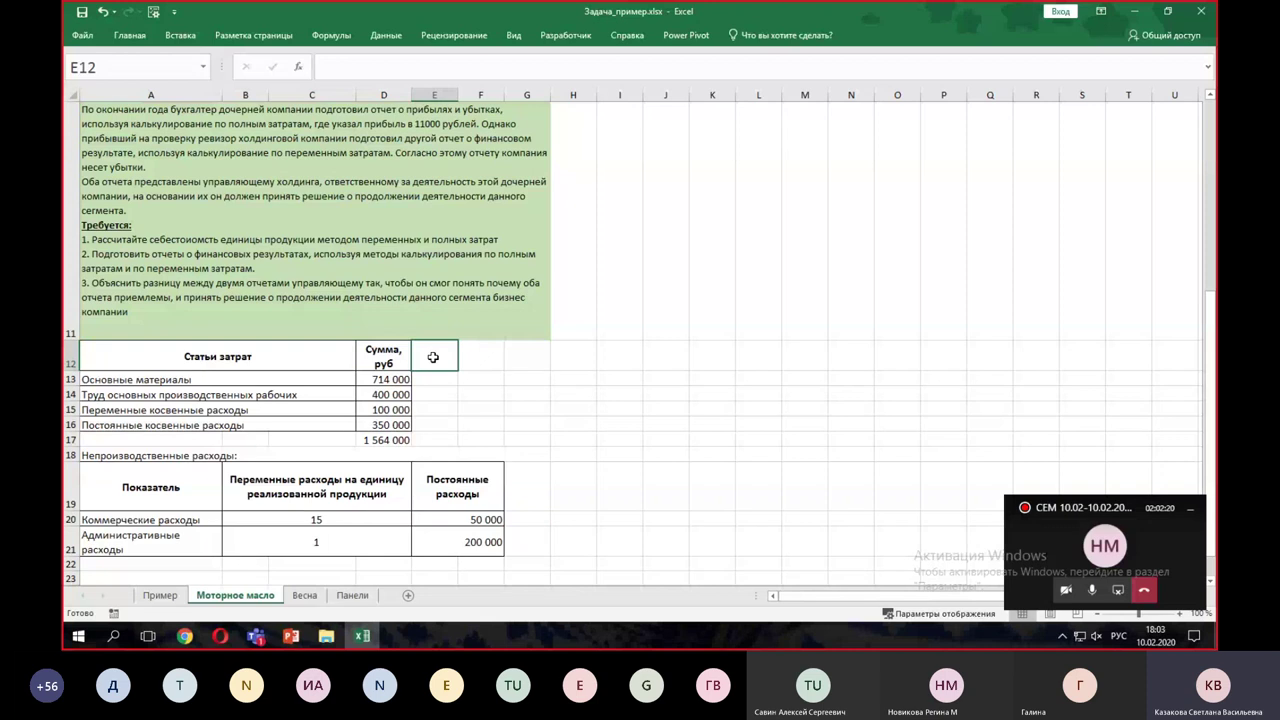
text(Кол-во)
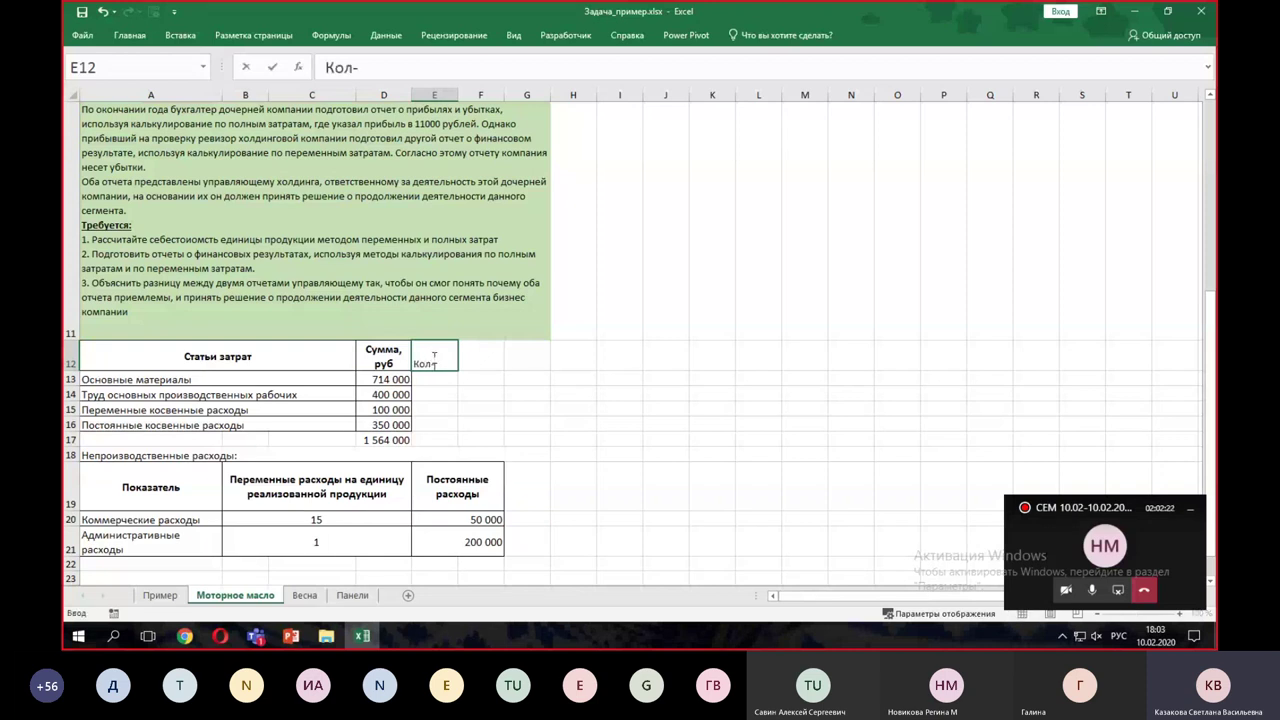
scroll(435, 358, up, 2)
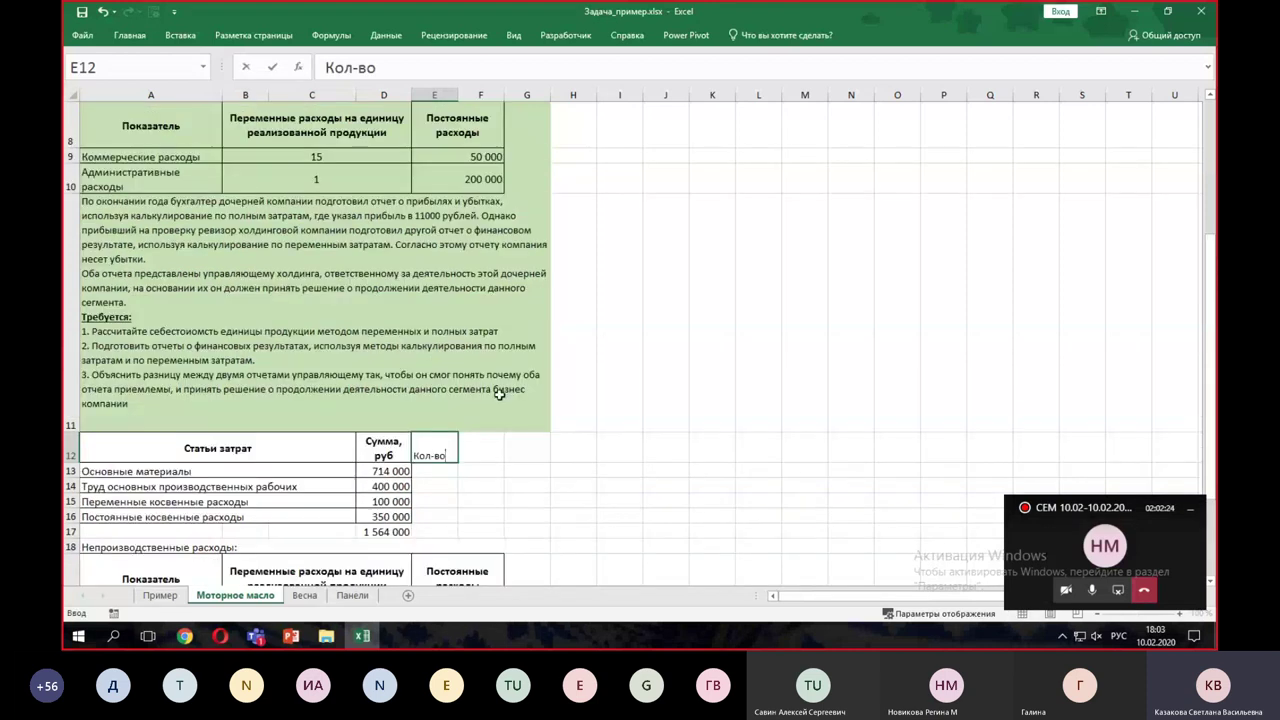
click(571, 499)
click(437, 446)
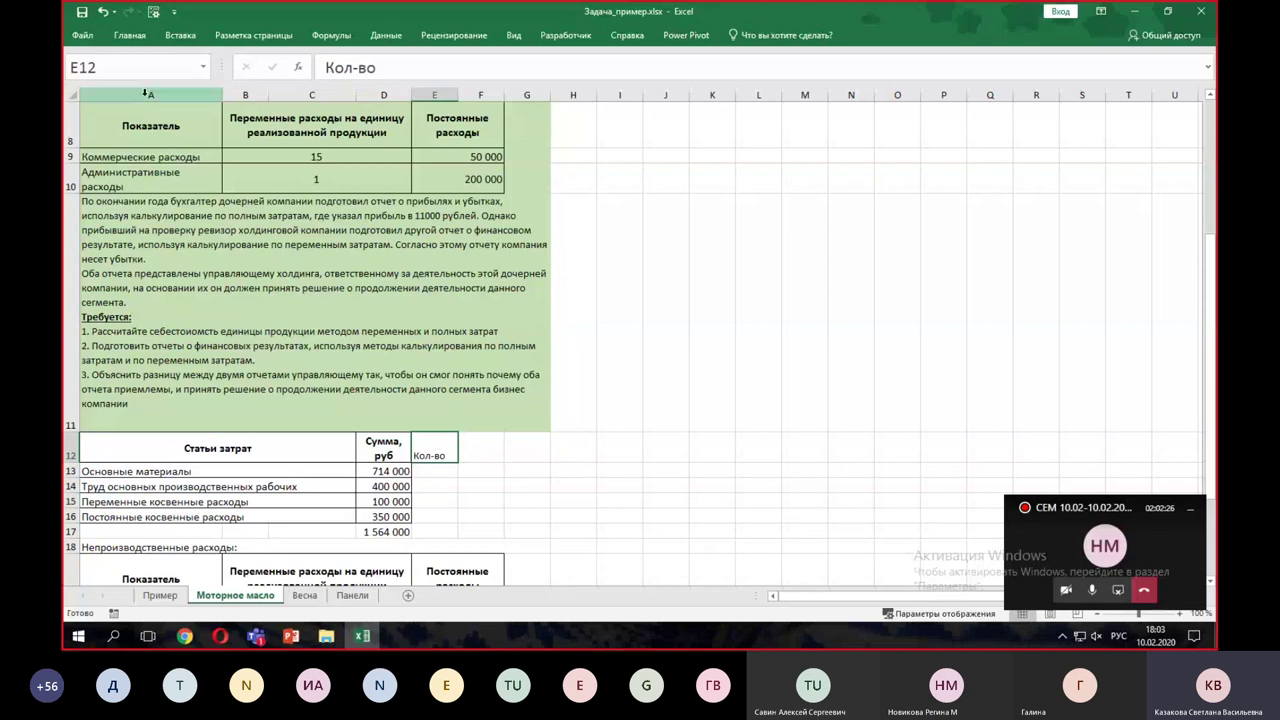
click(129, 35)
click(310, 62)
click(310, 84)
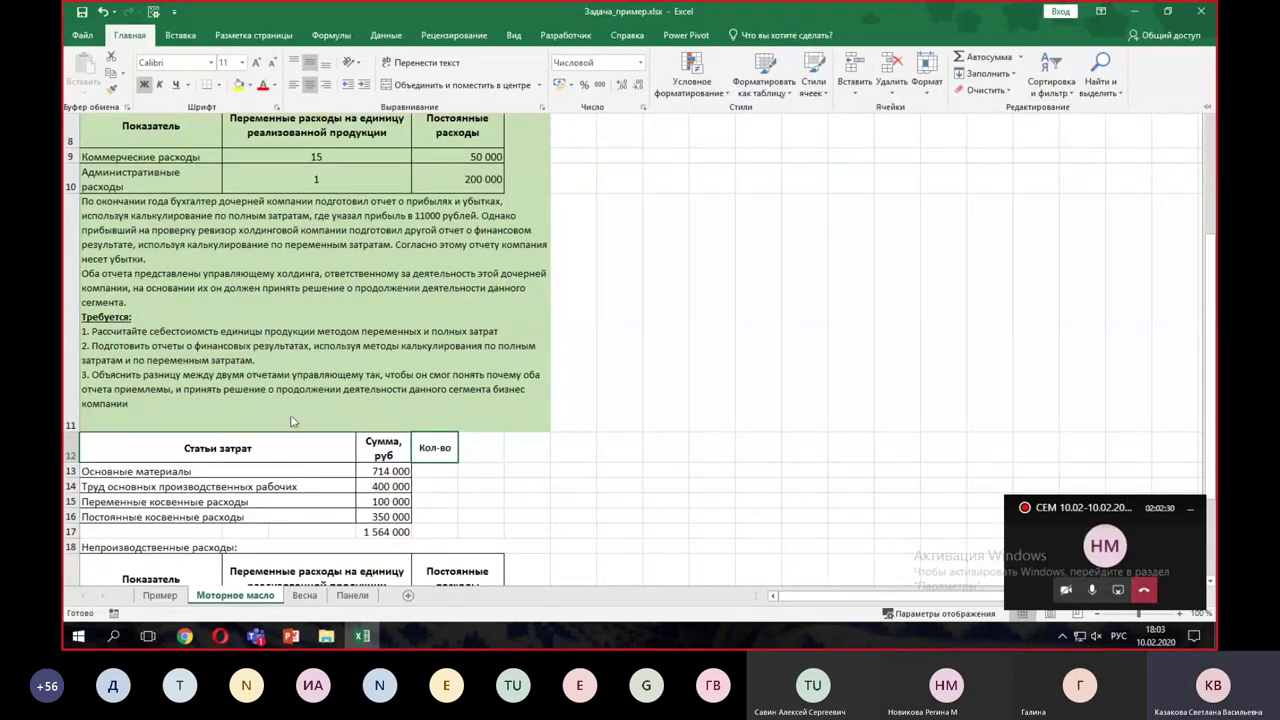
- Calculate the quantity for "Основные материалы" in E13 with the formula =9000+800+400
click(238, 480)
click(371, 471)
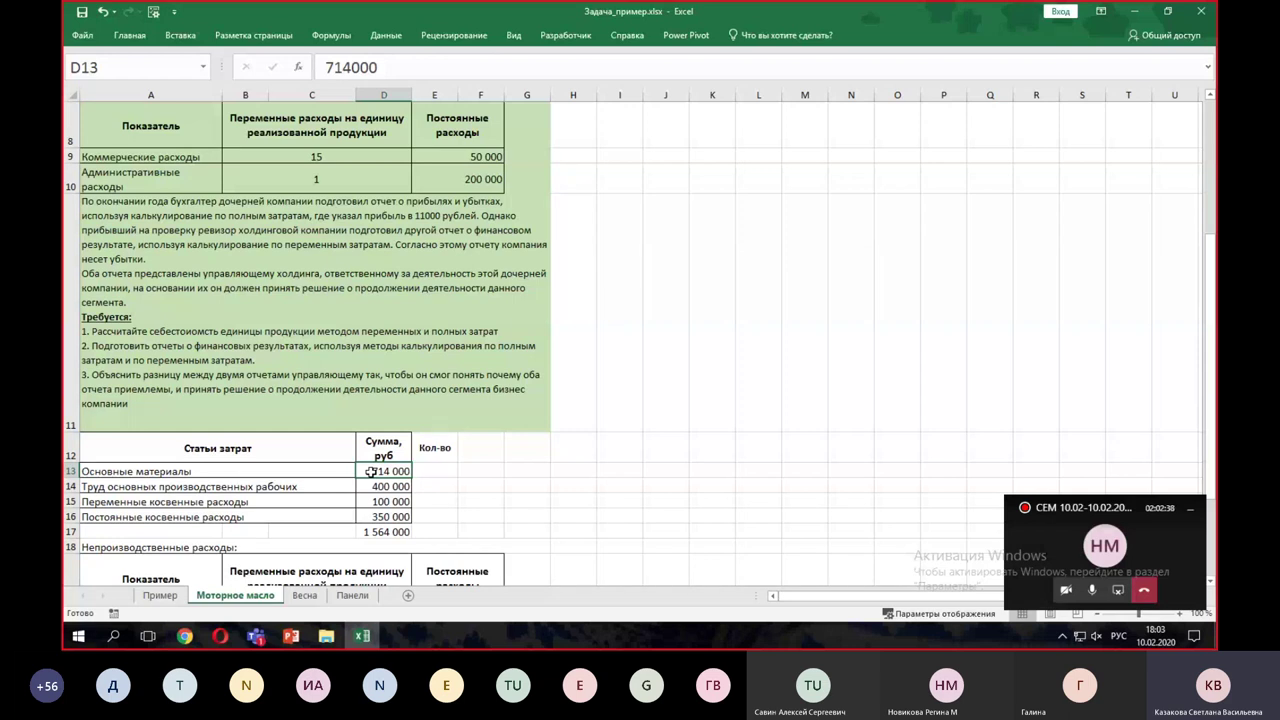
click(444, 471)
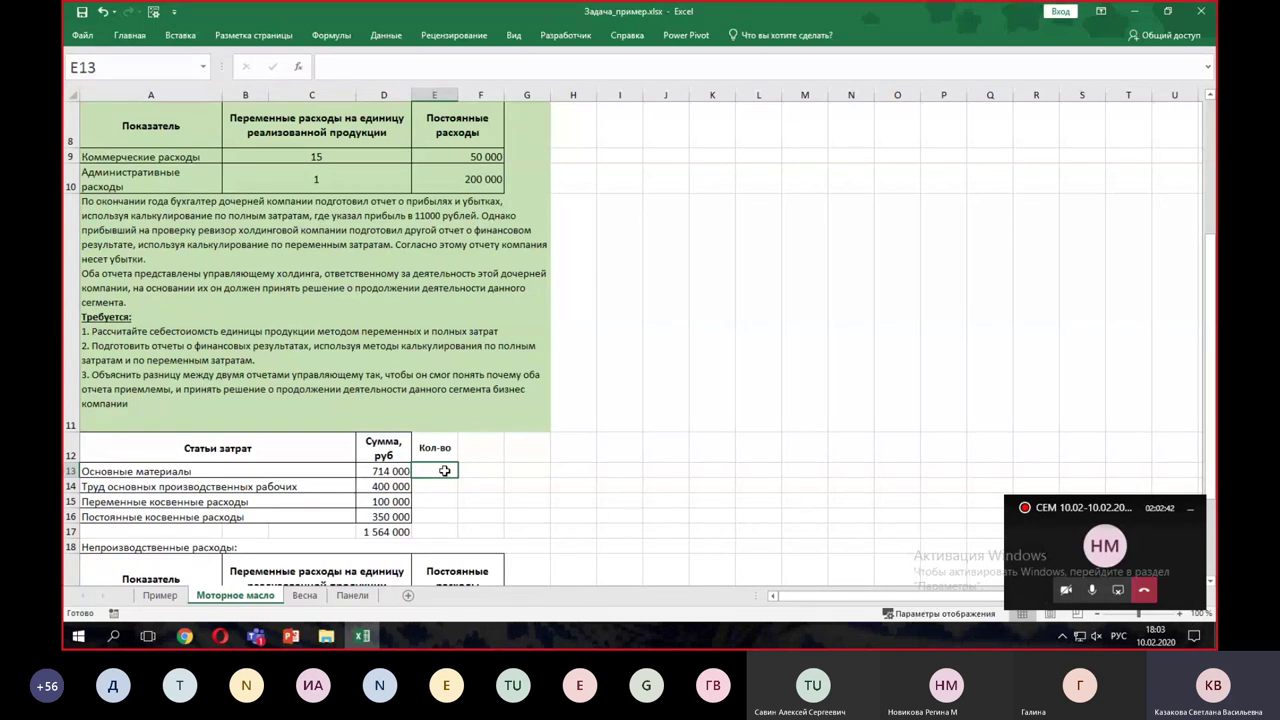
text(=)
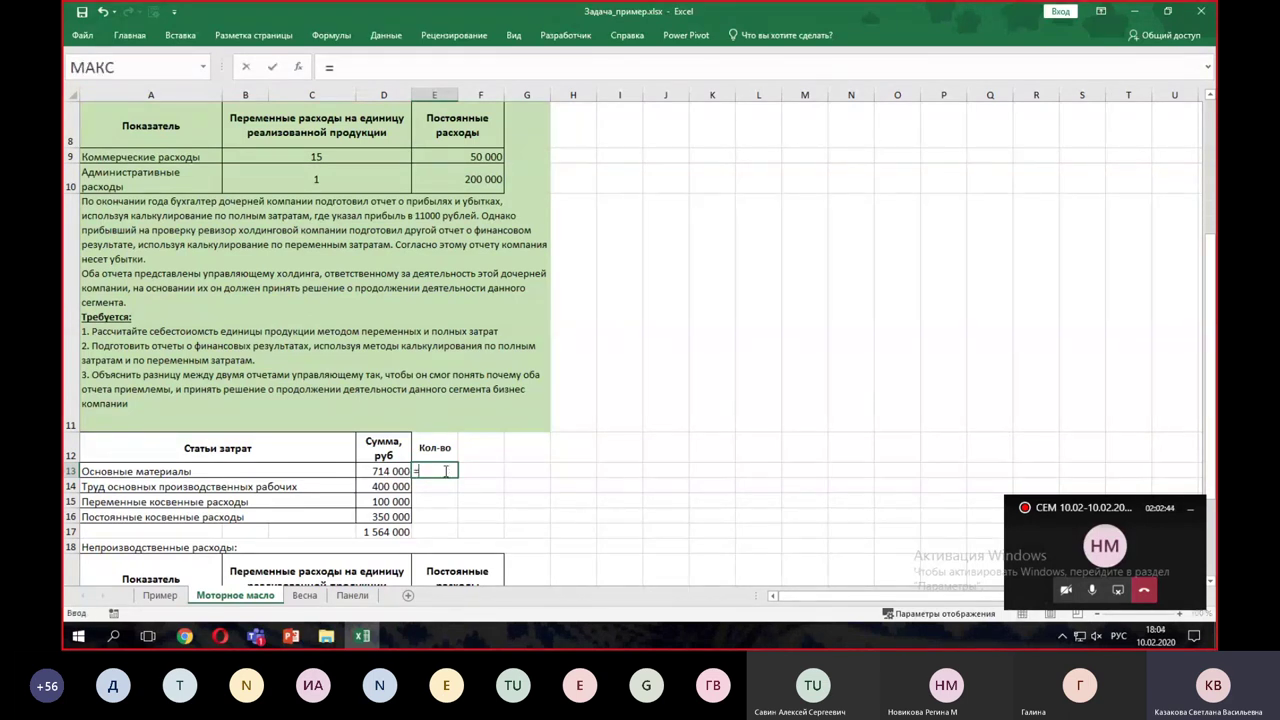
text(9000)
text(+800)
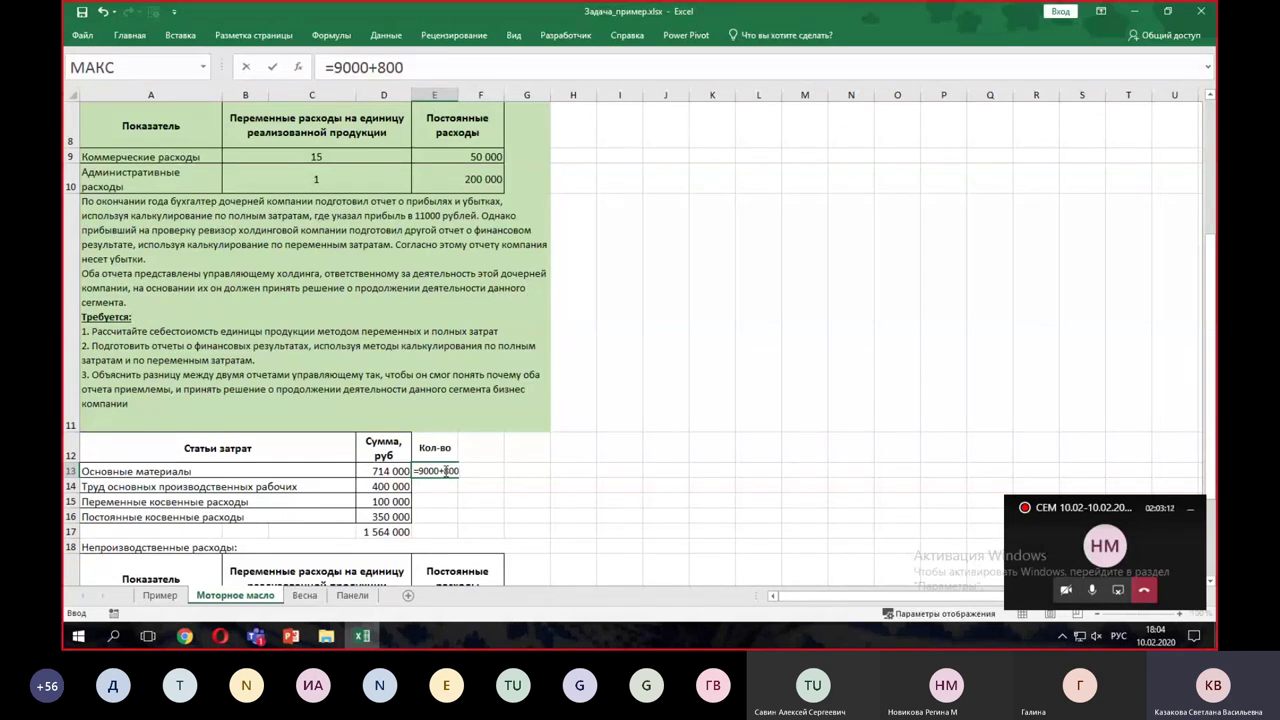
text(+400)
key(Return)
click(444, 470)
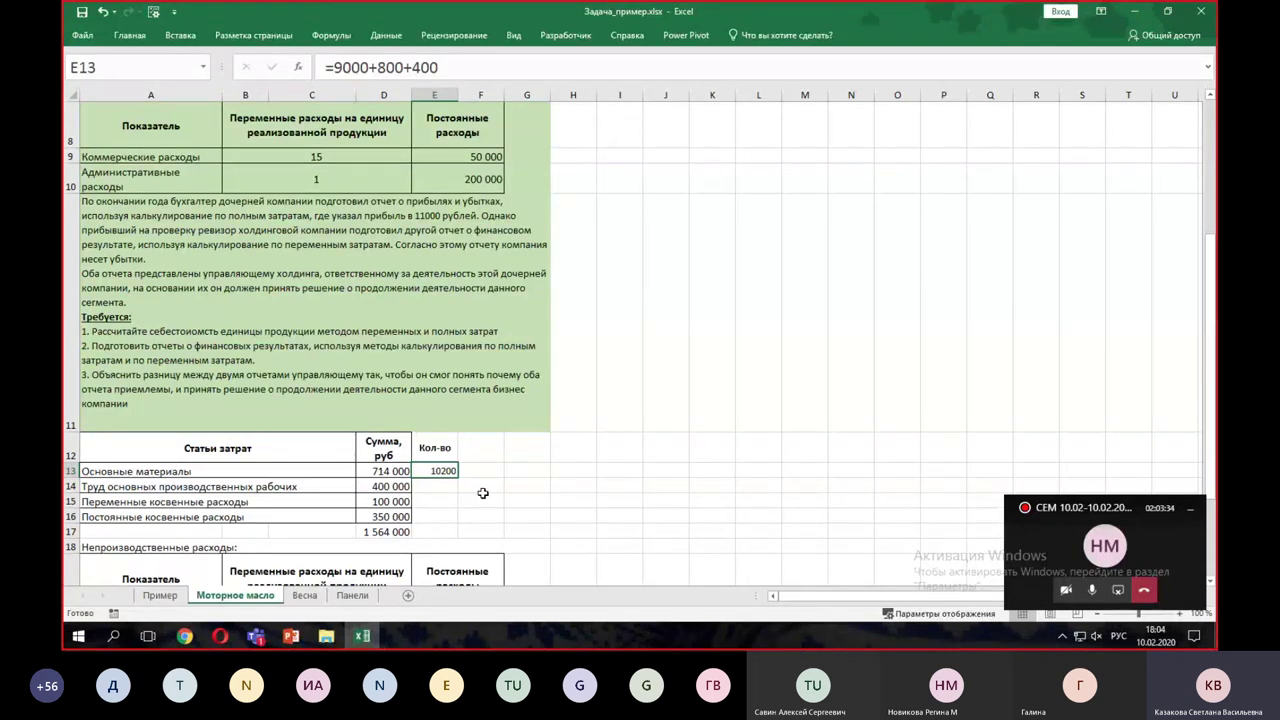
- Copy the quantity formula to E14 for "Труд основных производственных рабочих" and change it to =9000+800+400*0,5
click(340, 486)
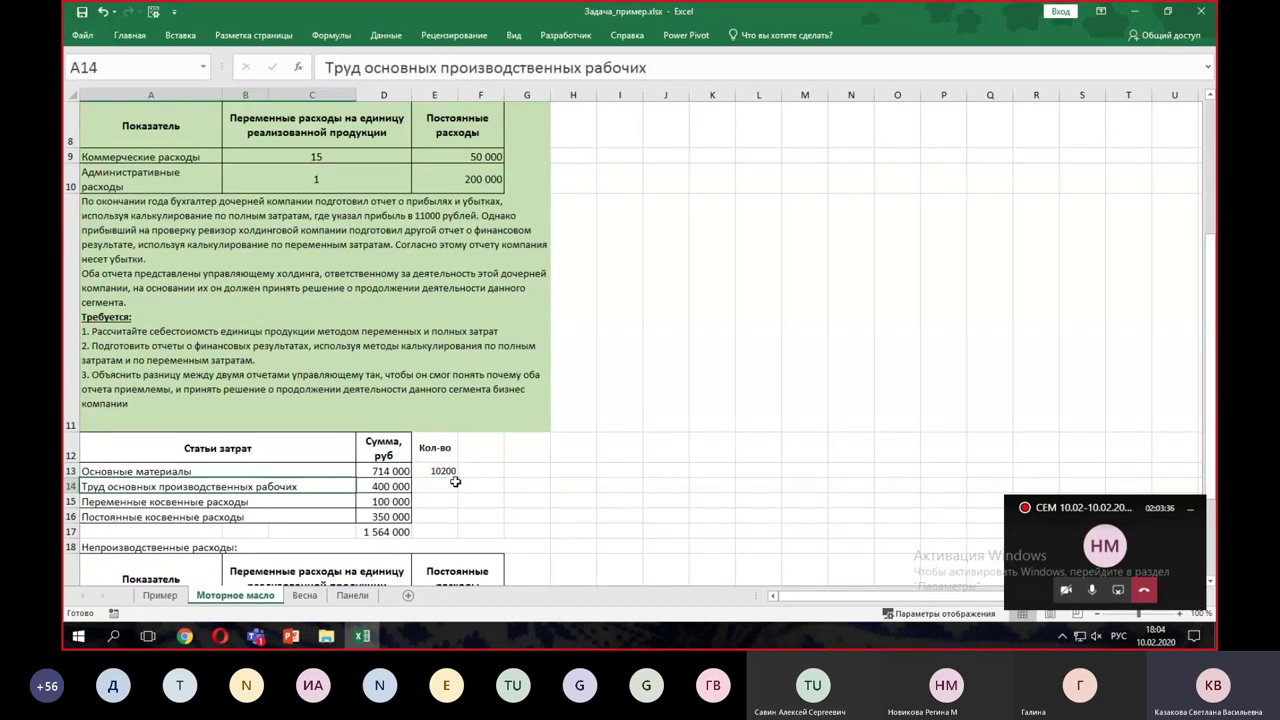
click(455, 482)
click(450, 473)
drag(457, 479, 457, 493)
click(445, 487)
drag(334, 67, 406, 67)
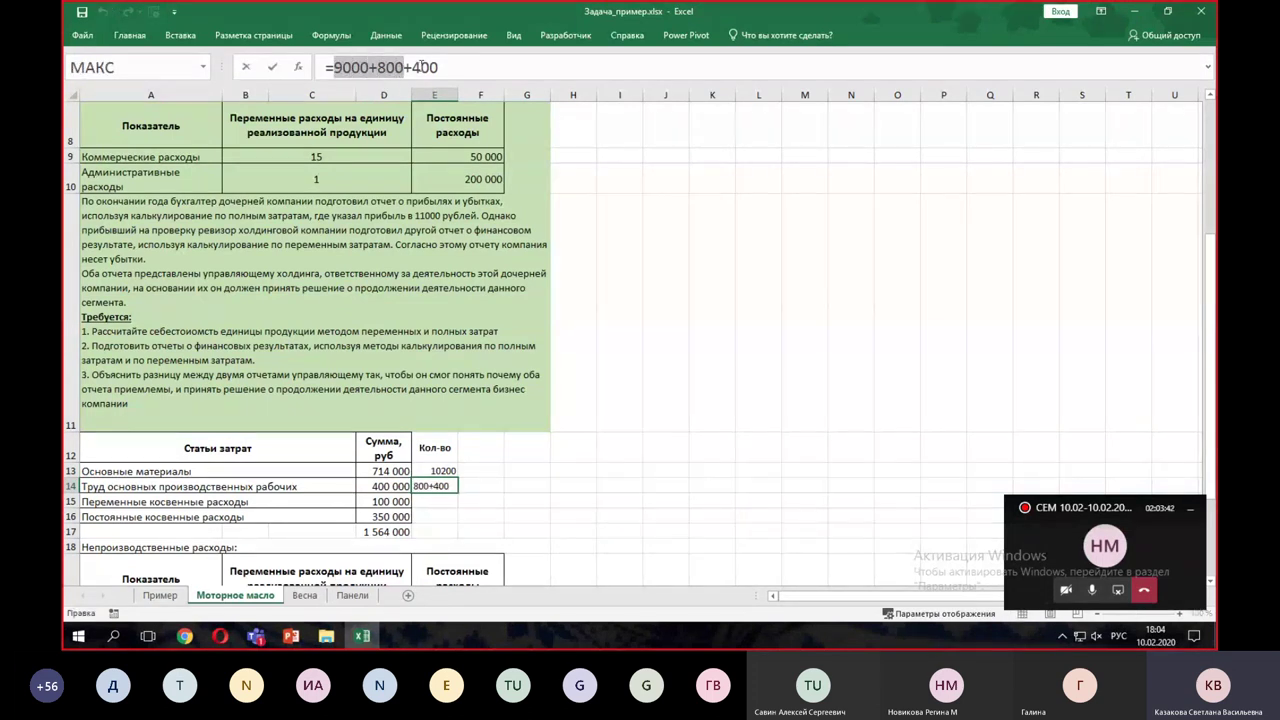
click(450, 67)
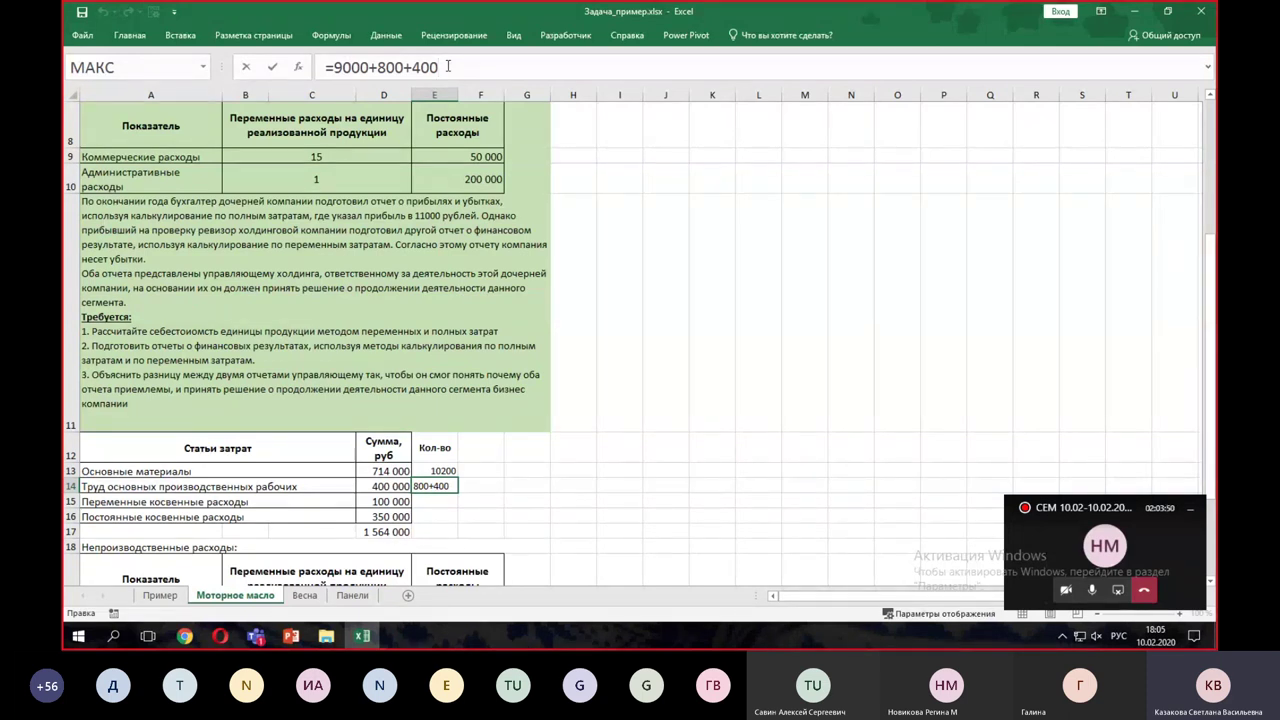
text(*0,5)
key(Return)
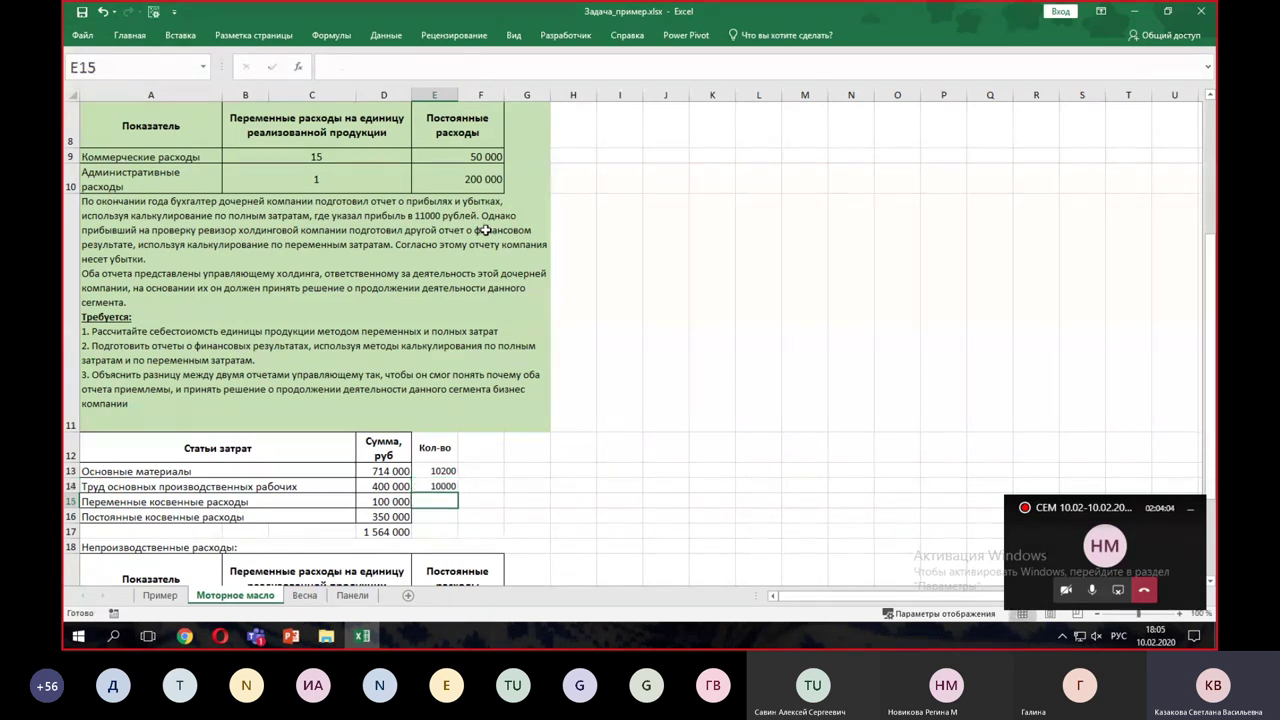
- Fill the labour quantity formula from E14 down to the variable and fixed indirect cost rows, through E16
click(452, 486)
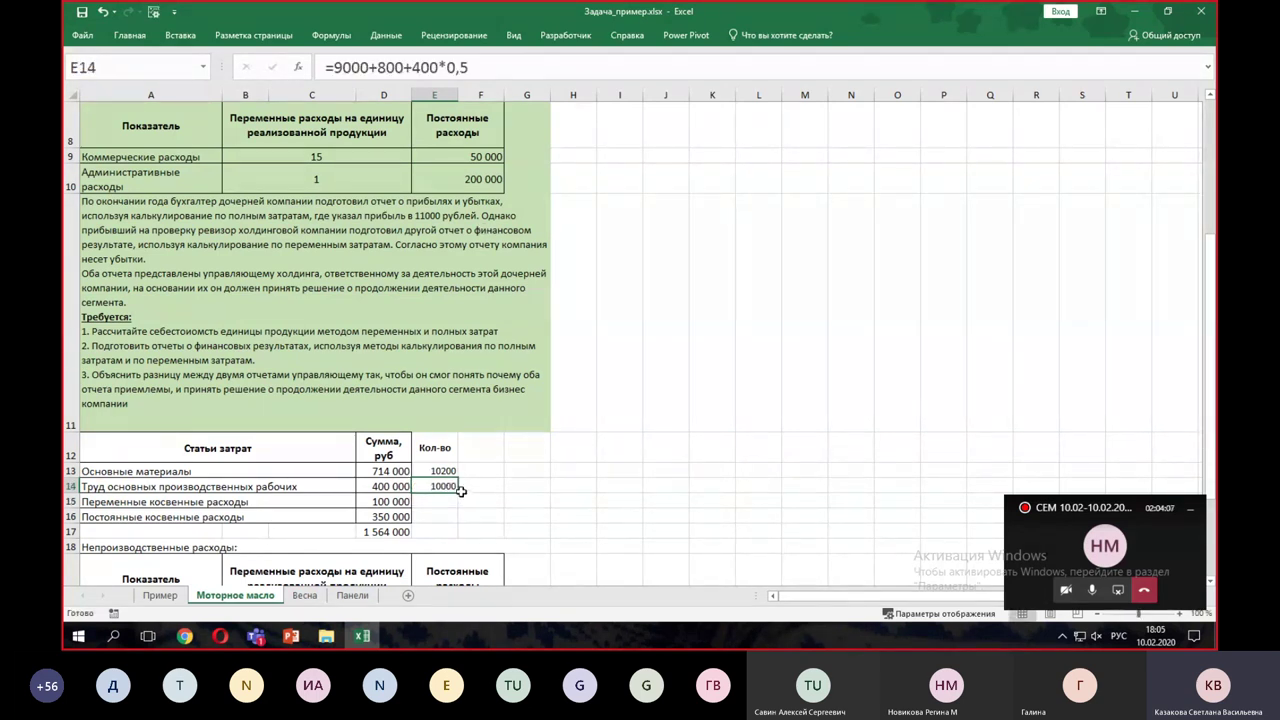
drag(460, 492, 462, 530)
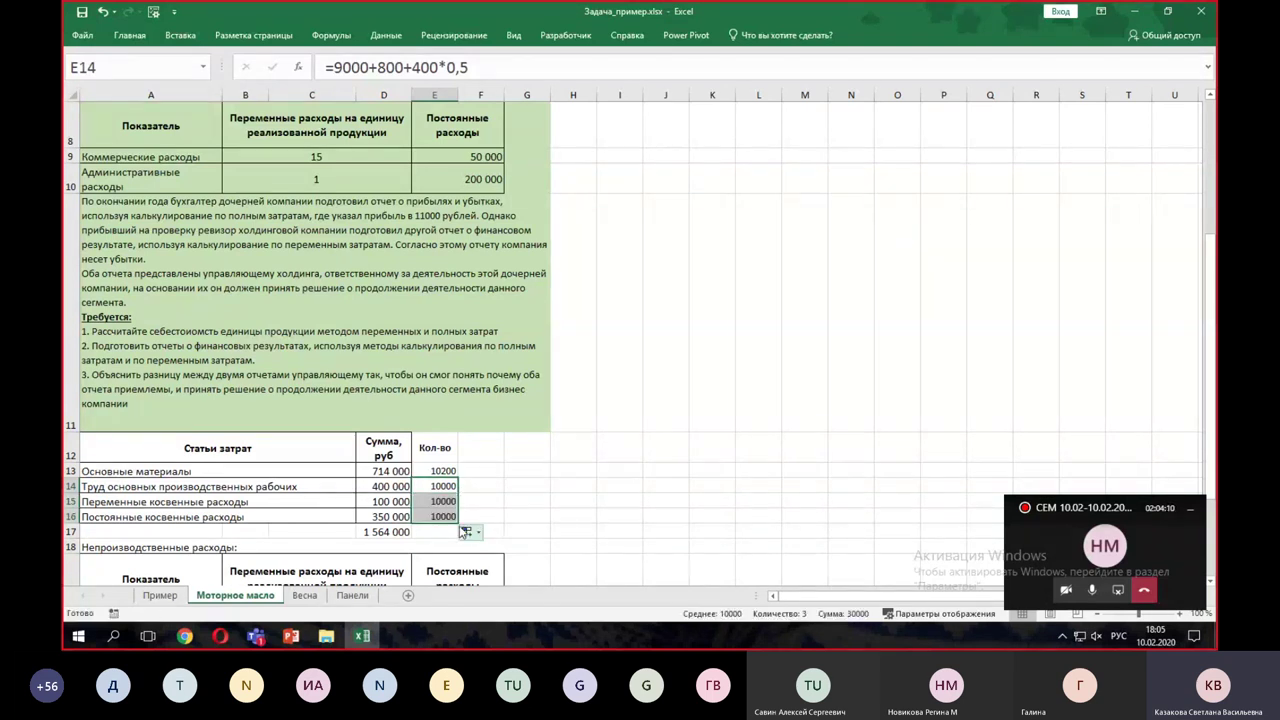
click(389, 487)
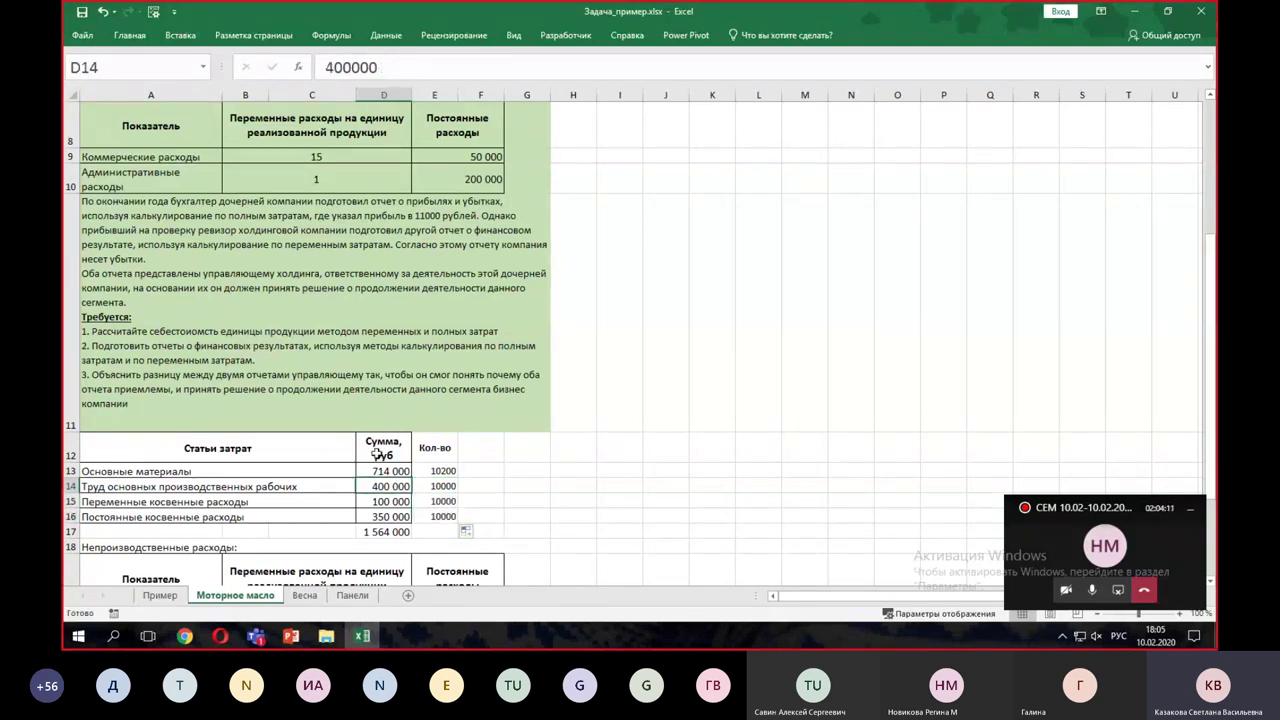
- Copy the cell formatting of D14 to the quantities in E13:E16 and of the "Сумма, руб" header to E12
click(129, 35)
click(113, 97)
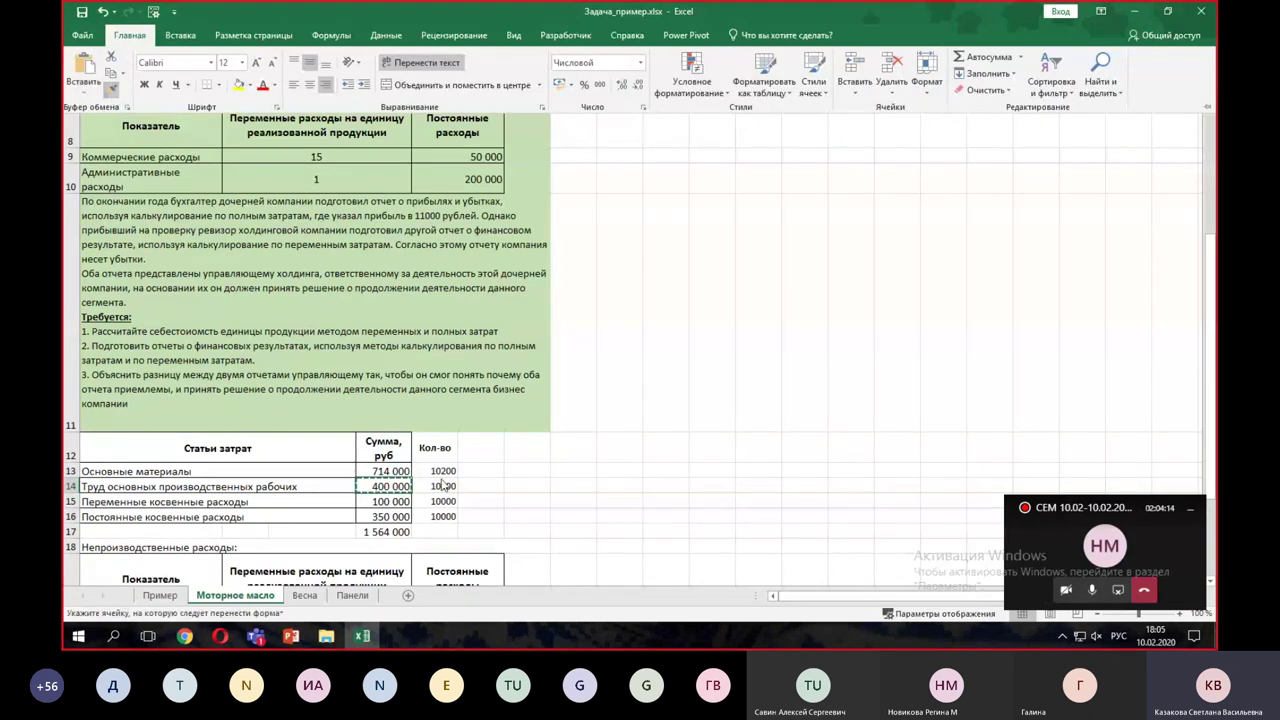
drag(443, 471, 443, 517)
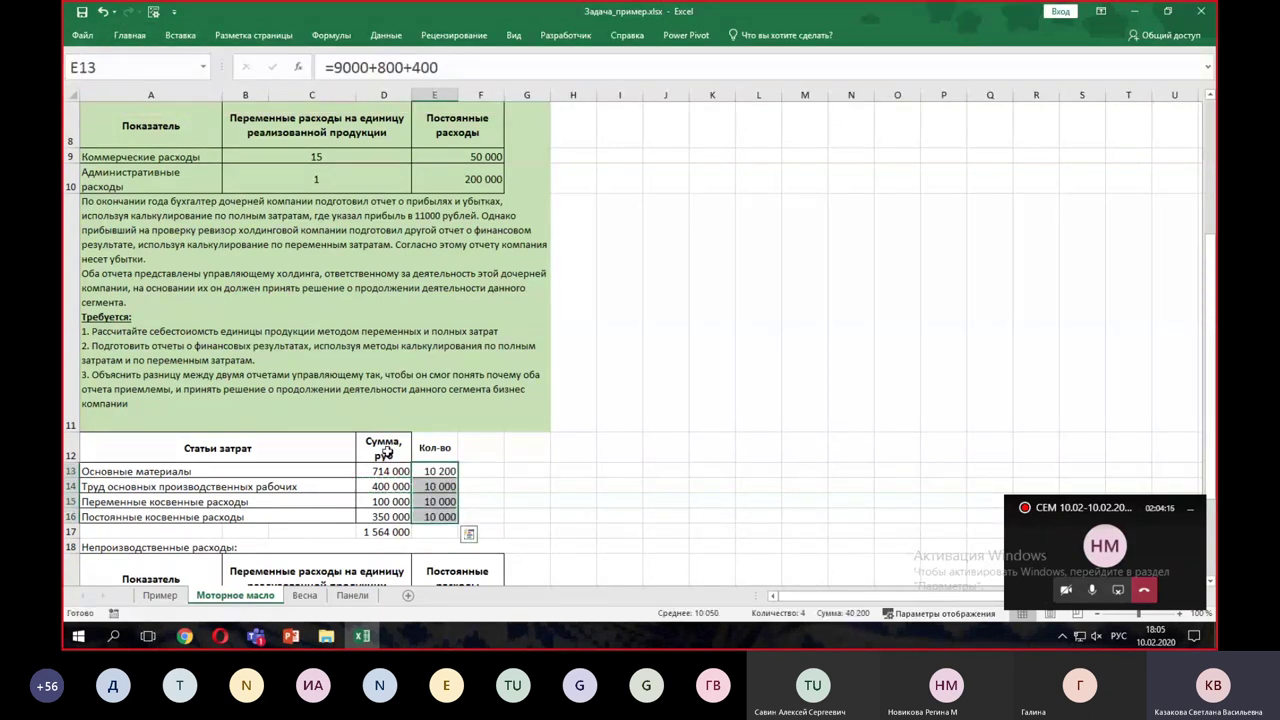
click(383, 448)
click(130, 36)
click(112, 87)
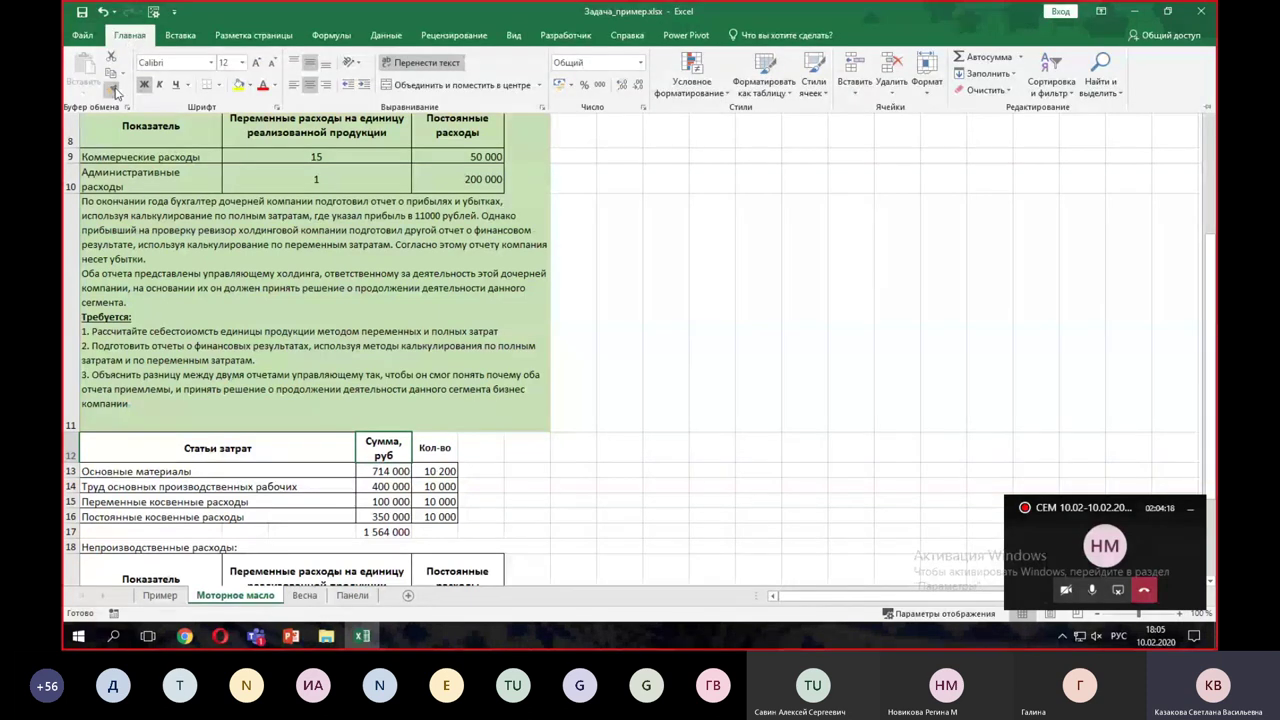
click(435, 451)
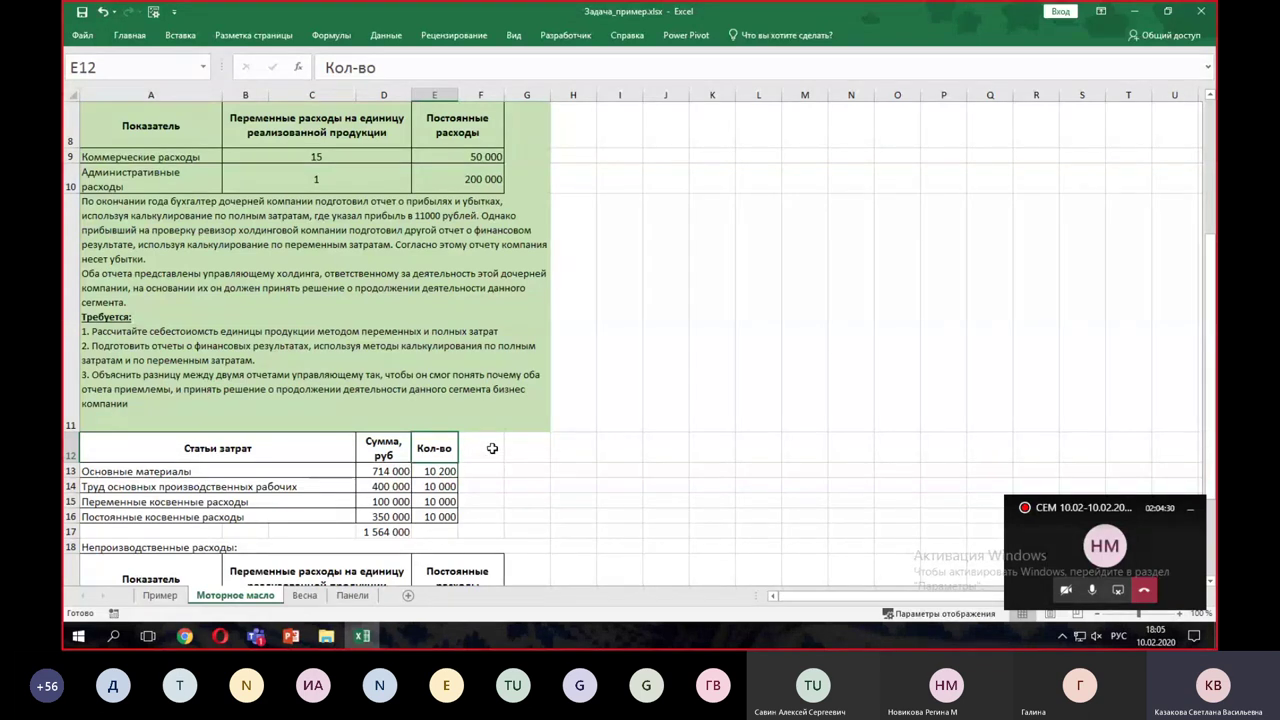
- Extend the formatting of E12:E16 to three empty columns F:H, clearing any contents from the new cells
click(490, 446)
text(перем)
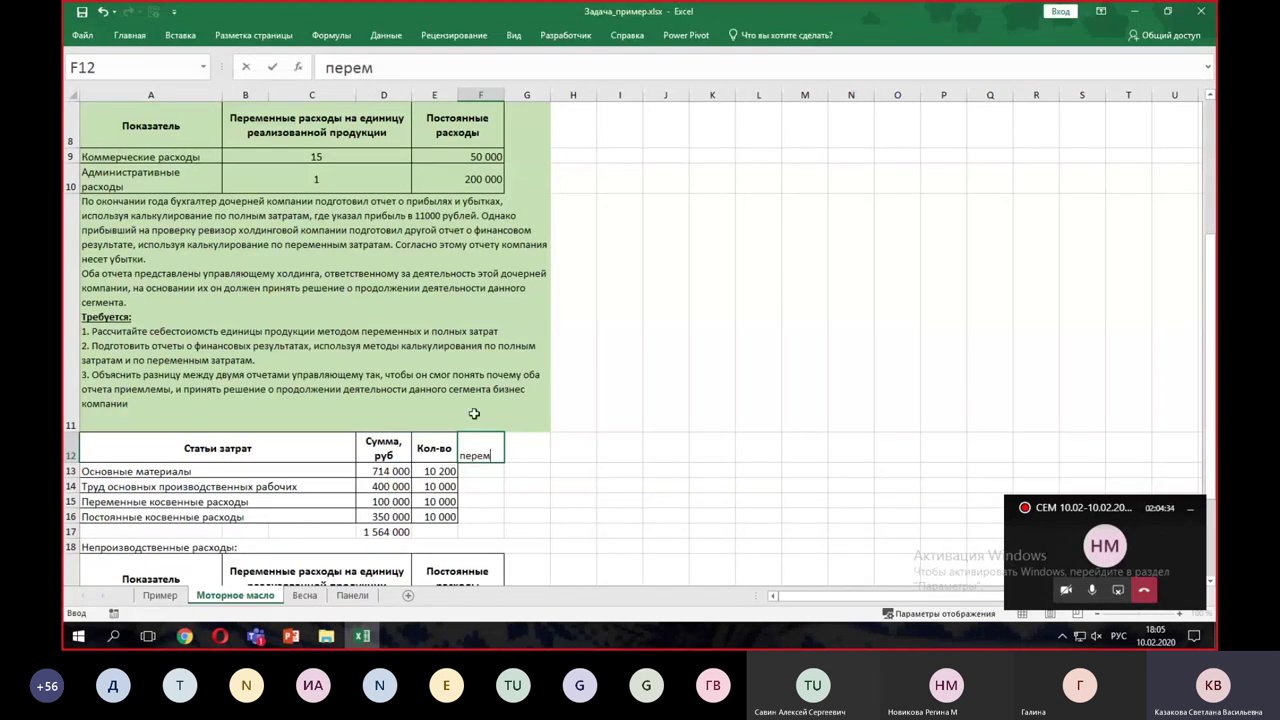
drag(438, 448, 443, 522)
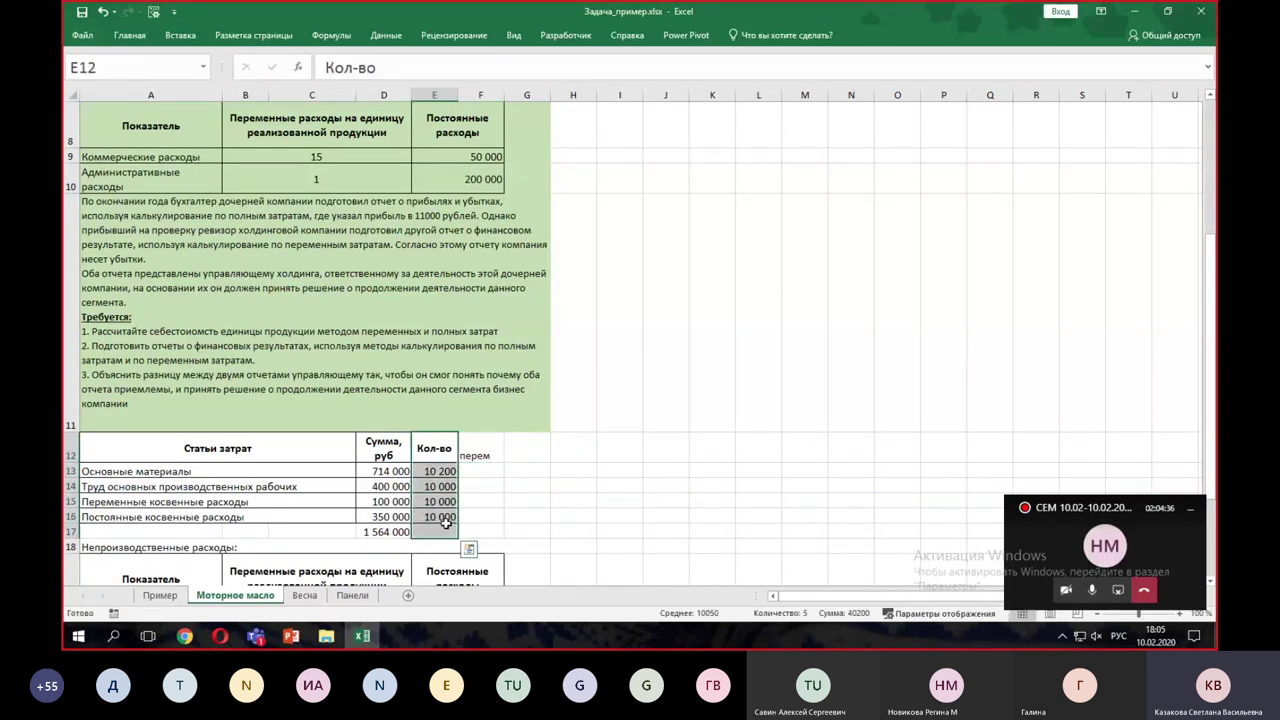
click(465, 486)
drag(440, 447, 597, 524)
drag(480, 448, 583, 455)
key(Delete)
drag(480, 471, 580, 516)
key(Delete)
- Add the header "Перем" in F12 and calculate the unit cost of "Основные материалы" in F13 as =D13/E13
click(481, 447)
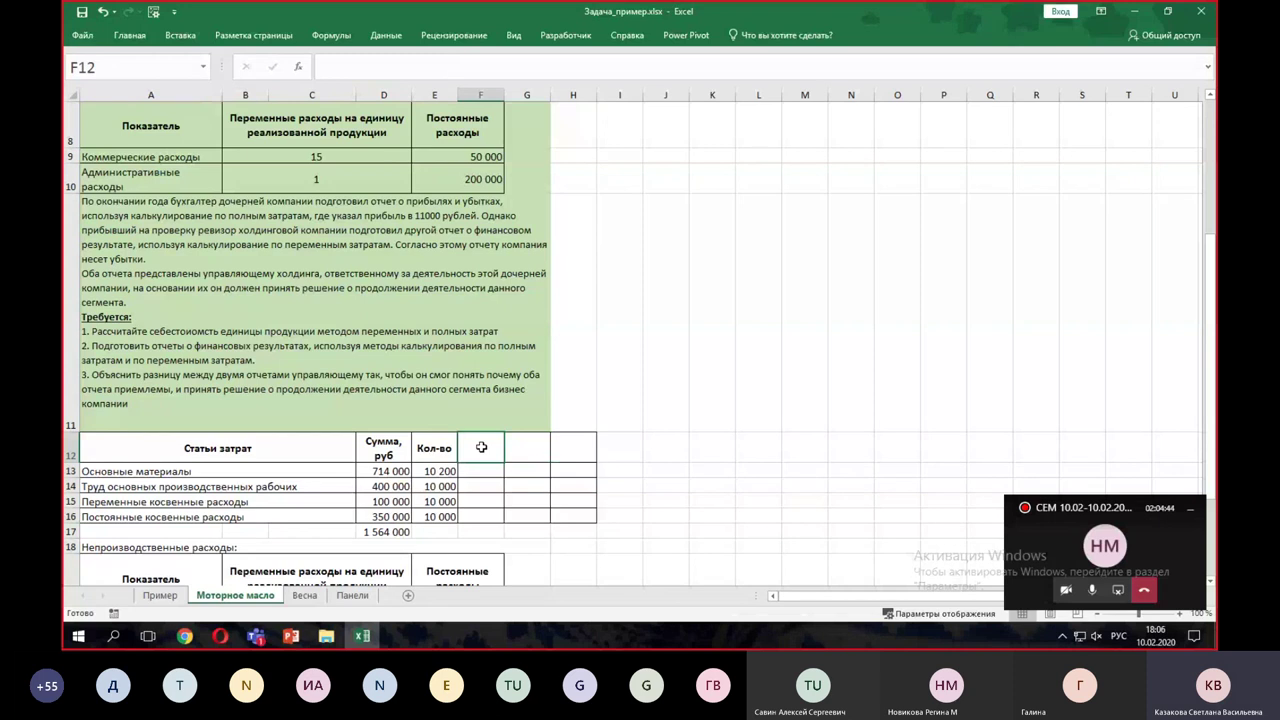
text(Перем)
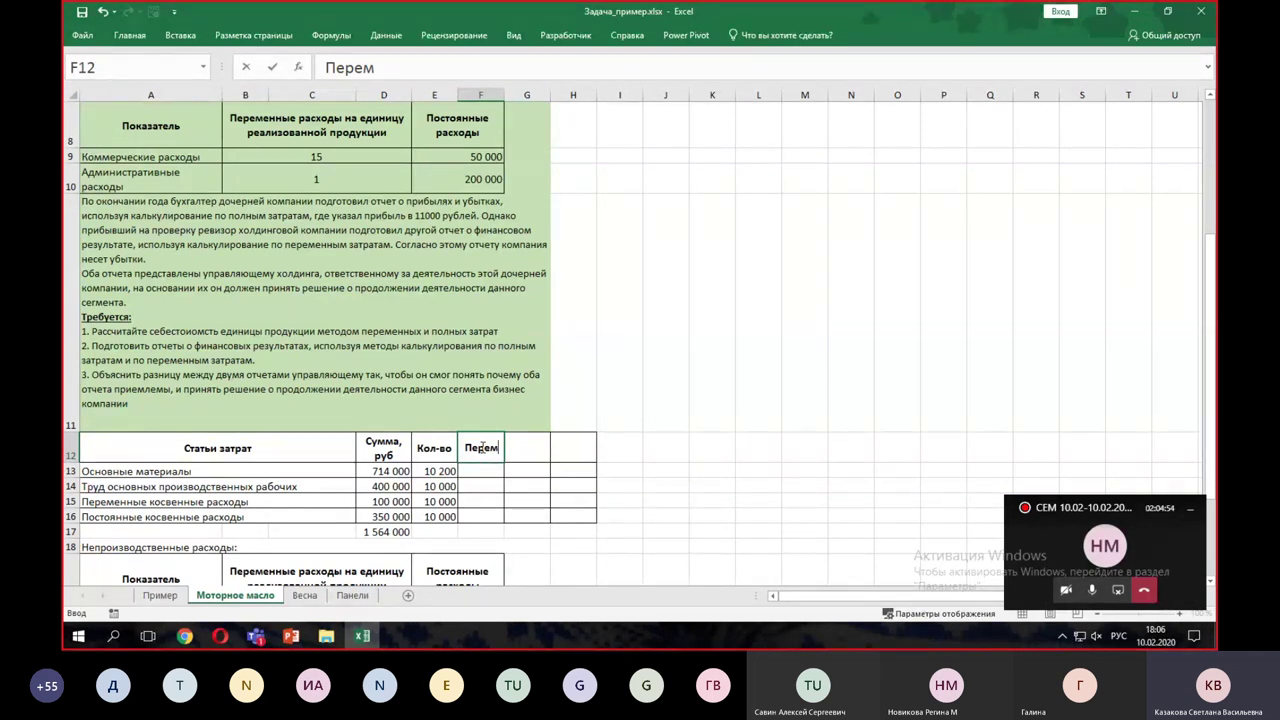
key(Return)
text(=)
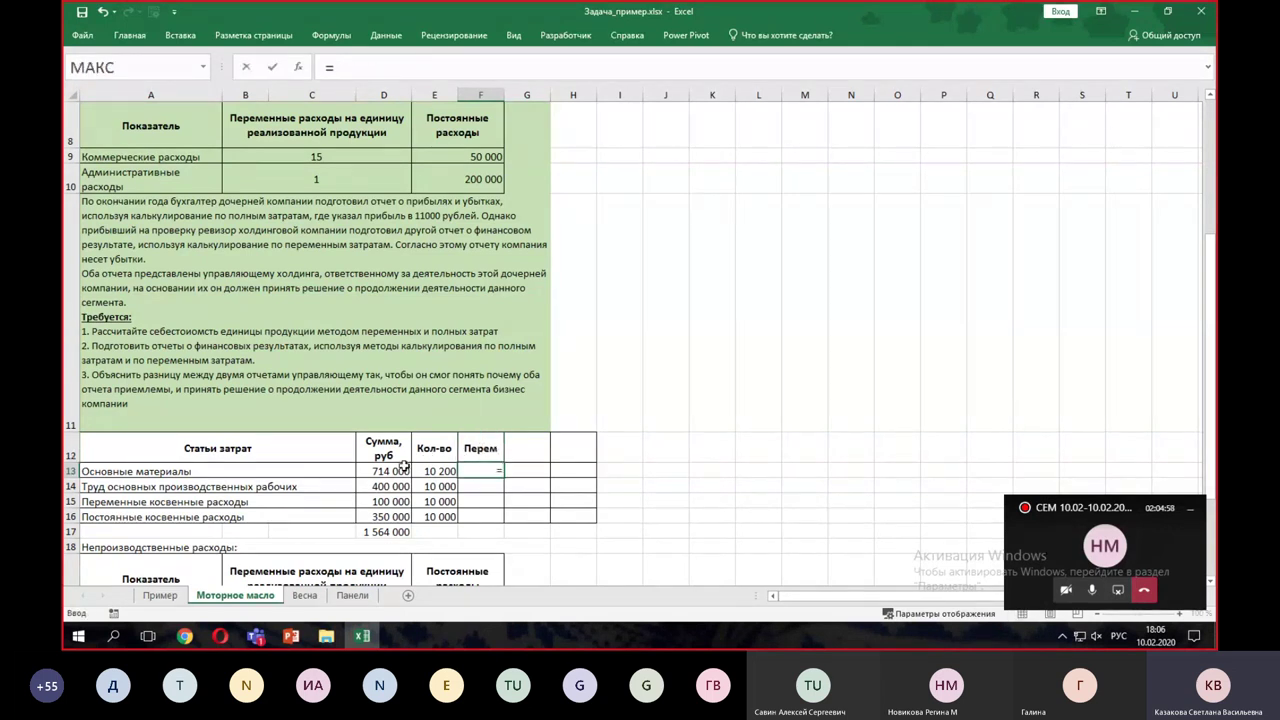
click(400, 470)
text(/)
click(437, 470)
key(Return)
- Fill the unit cost formula from F13 down to "Переменные косвенные расходы" in F15
click(489, 472)
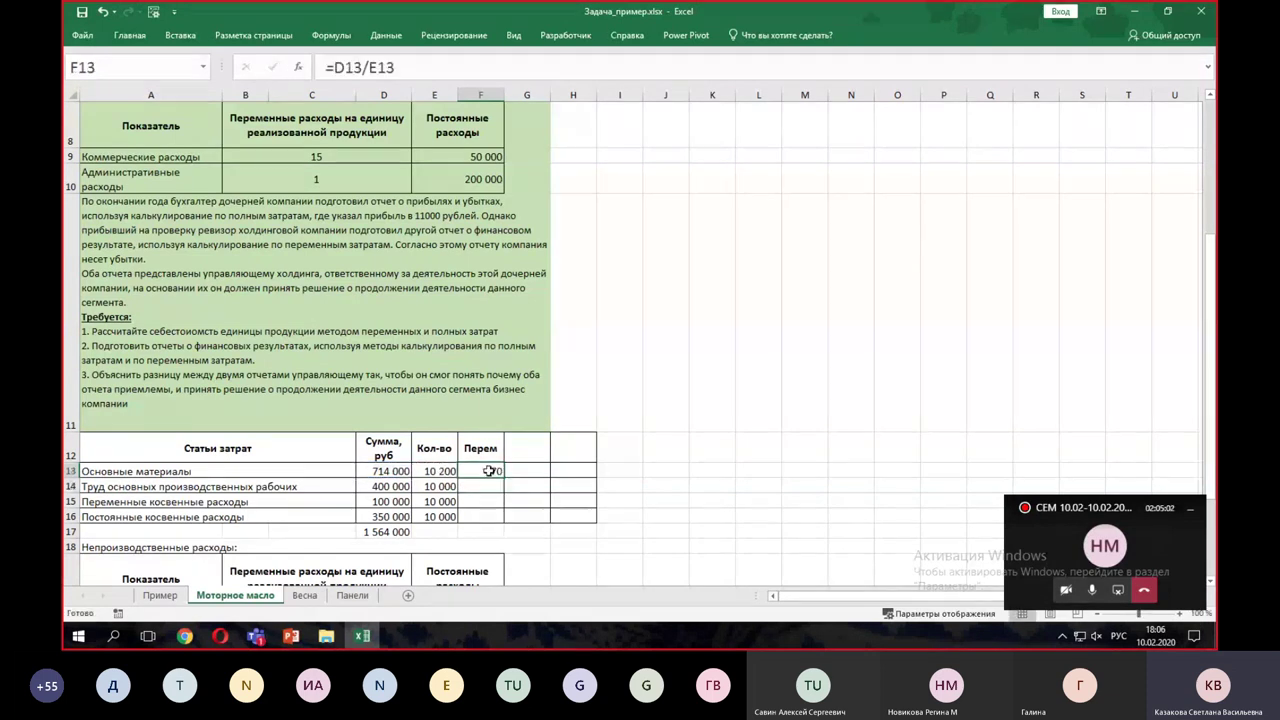
click(1180, 614)
click(1180, 614)
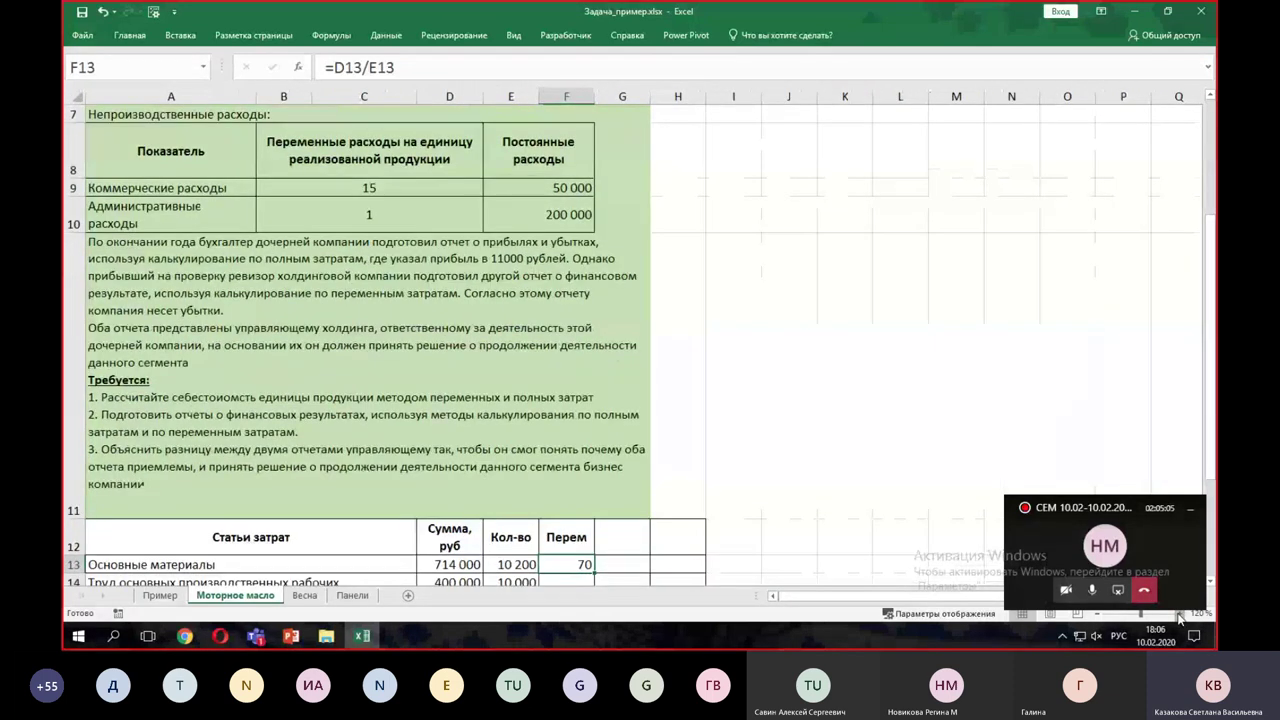
click(1180, 614)
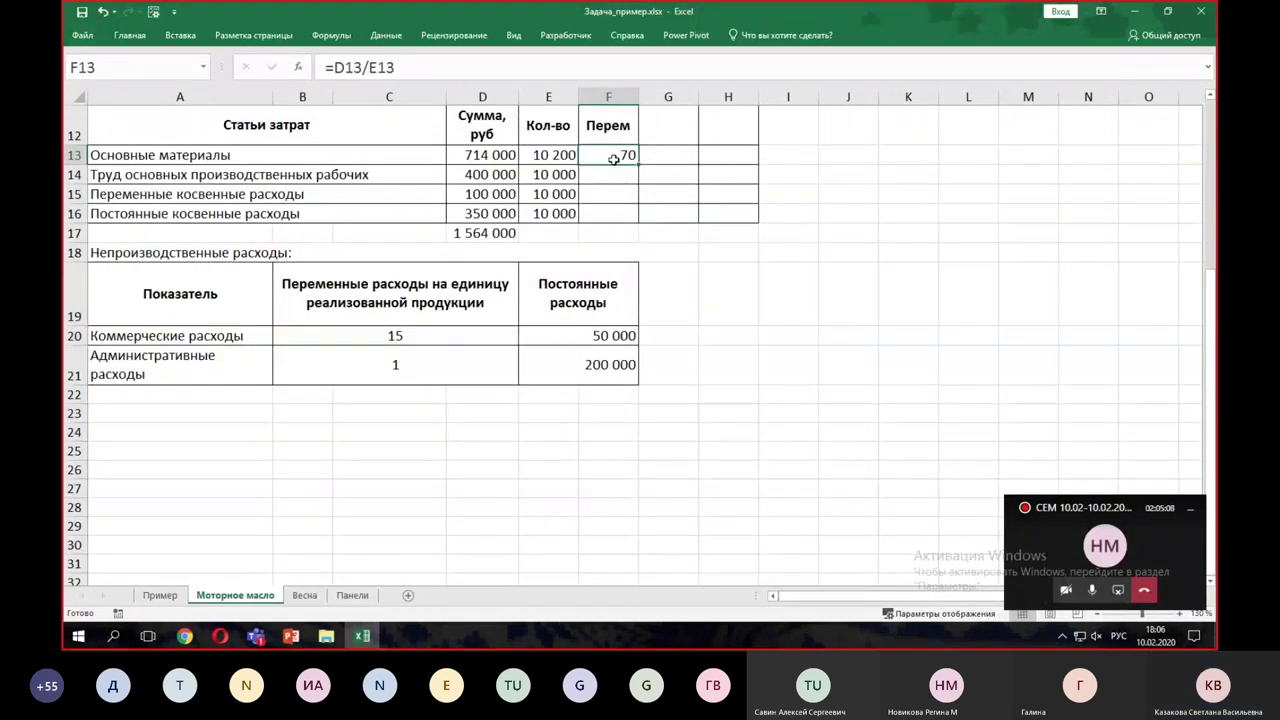
drag(637, 165, 645, 200)
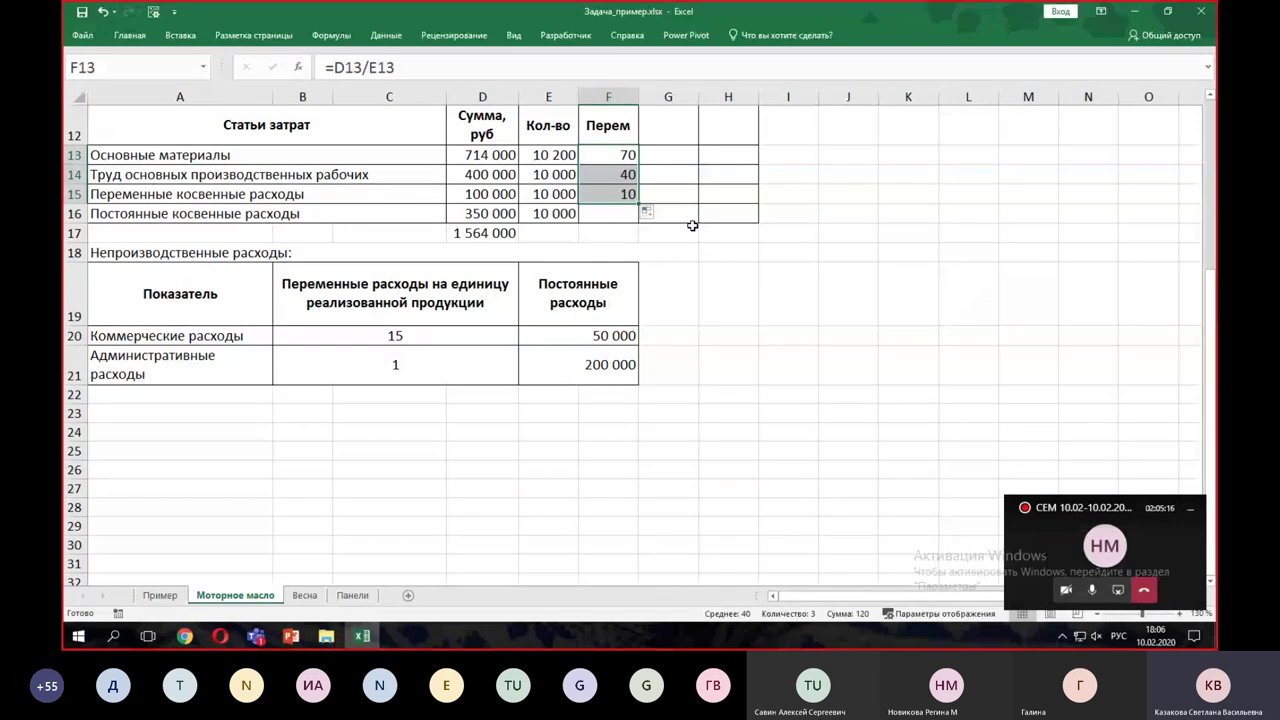
- Total the "Перем" unit costs F13:F16 in F17 with AutoSum
drag(598, 157, 606, 236)
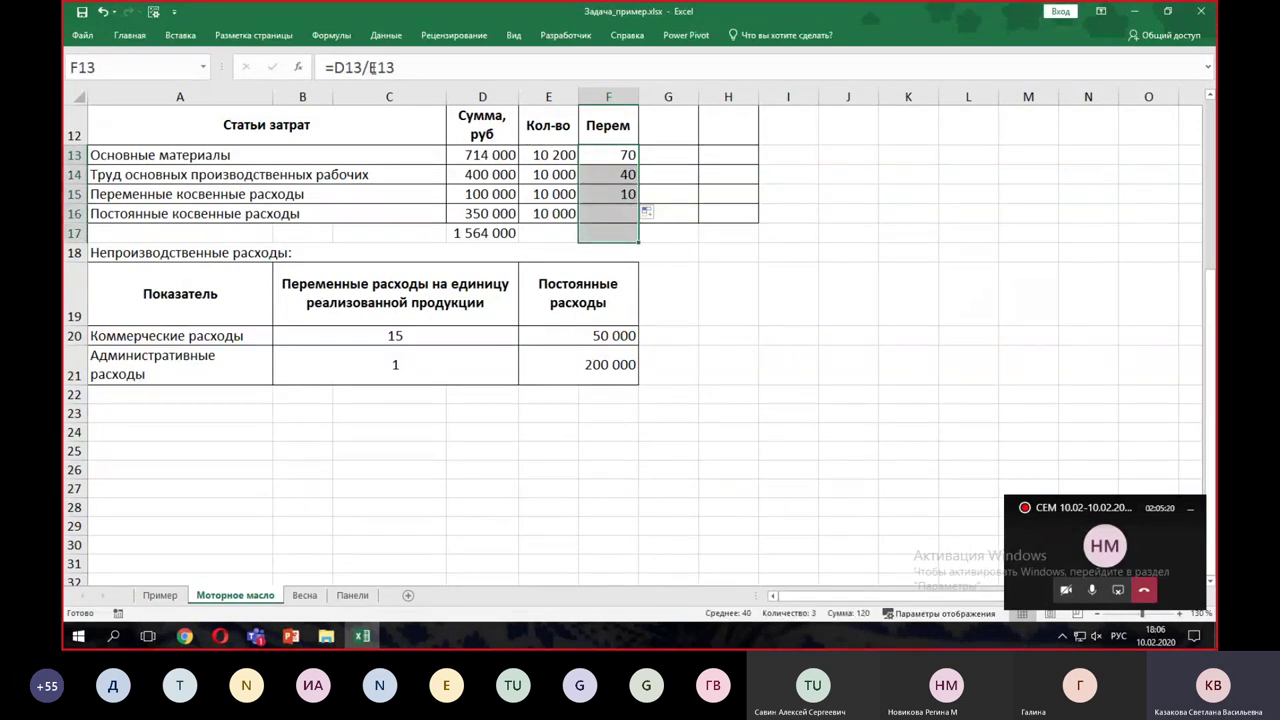
click(130, 35)
click(968, 58)
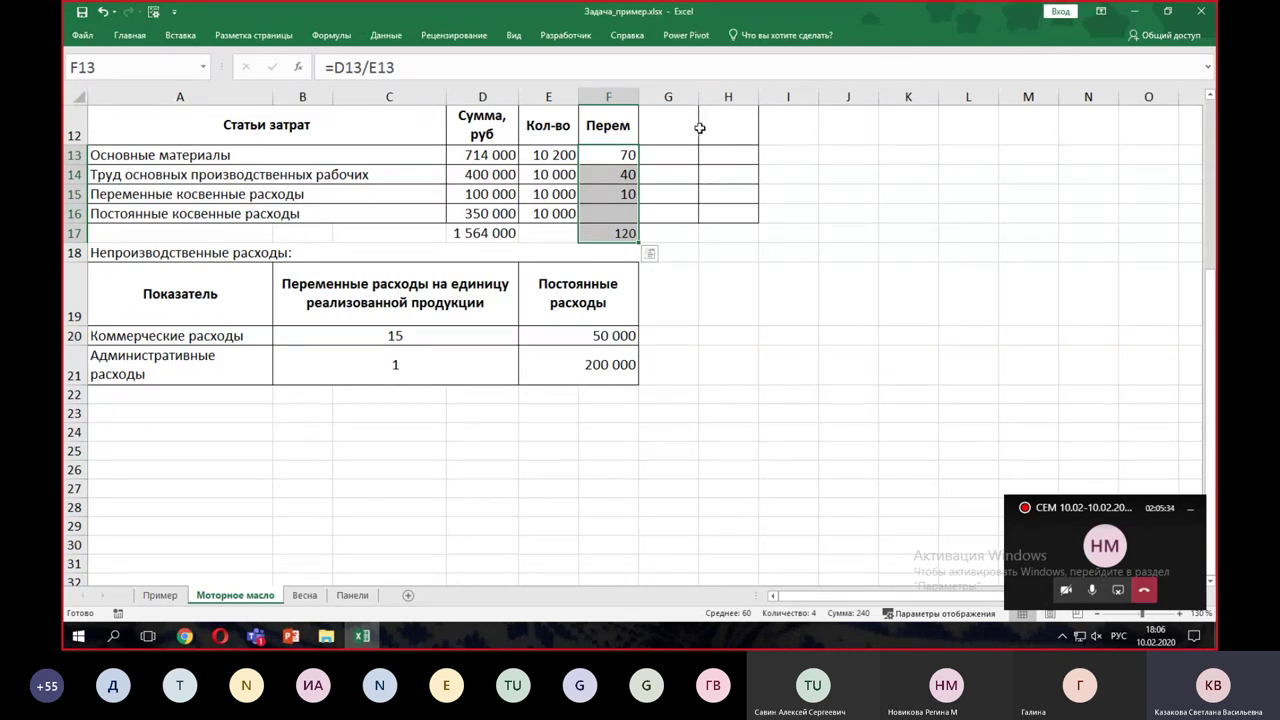
- Add the header "Произв" in G12 and calculate the unit cost of "Основные материалы" in G13 as =D13/E13
click(666, 124)
text(Пр)
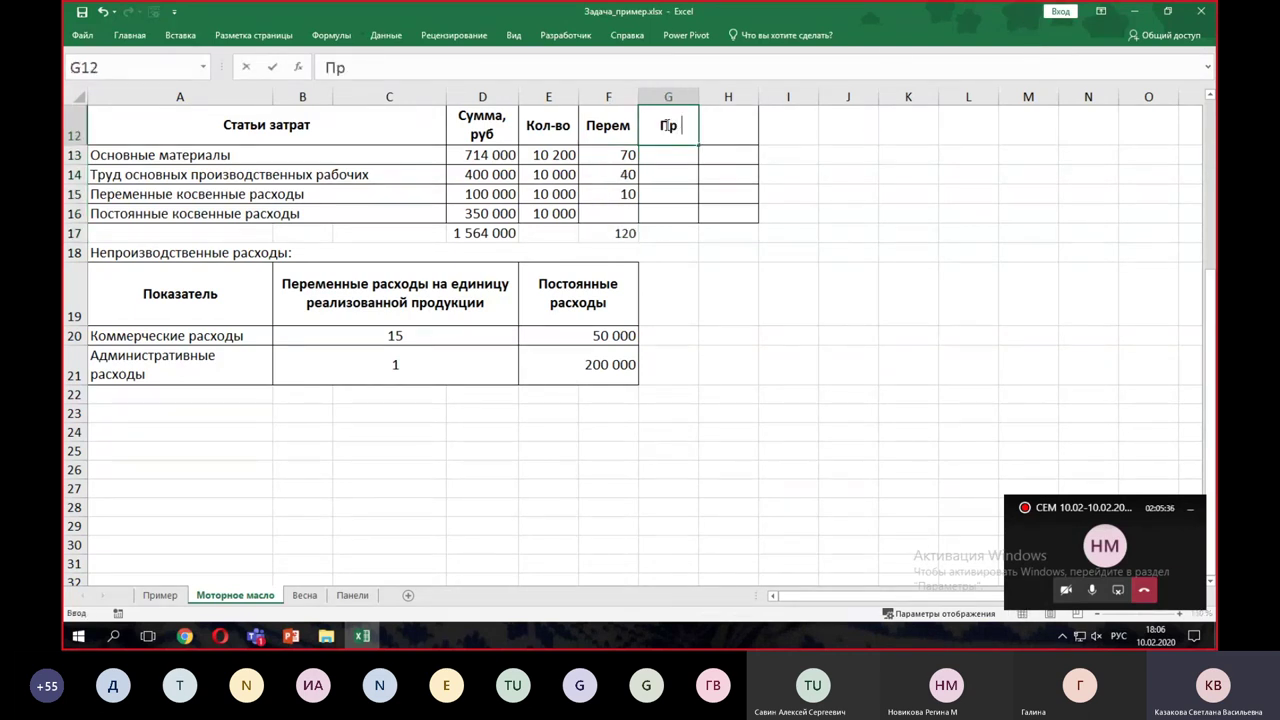
text(оизв)
click(670, 154)
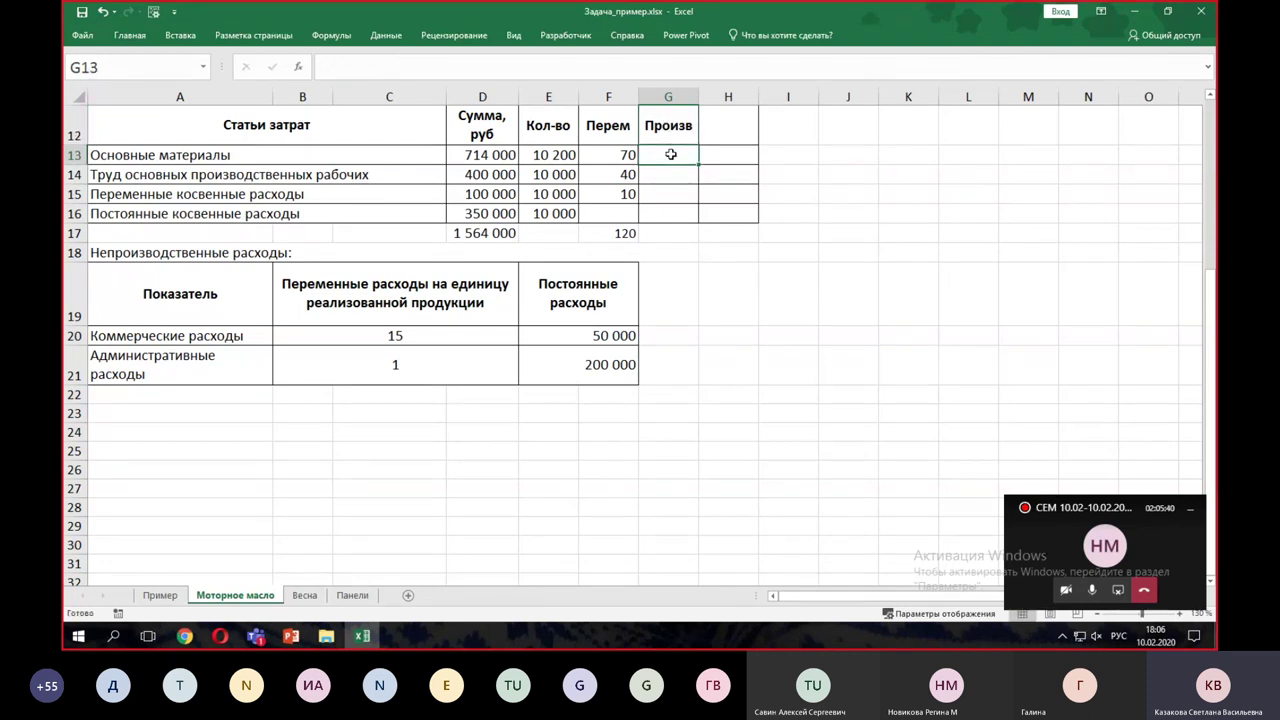
text(=)
click(503, 155)
text(/)
click(537, 155)
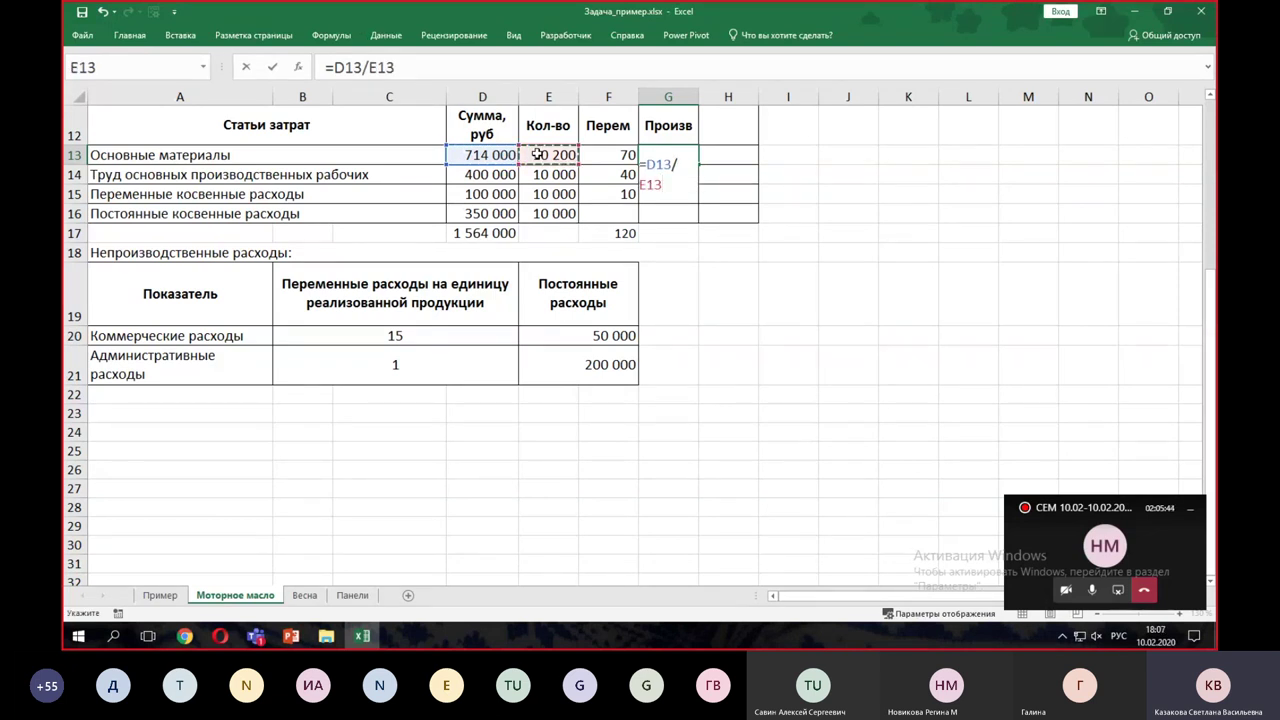
key(Return)
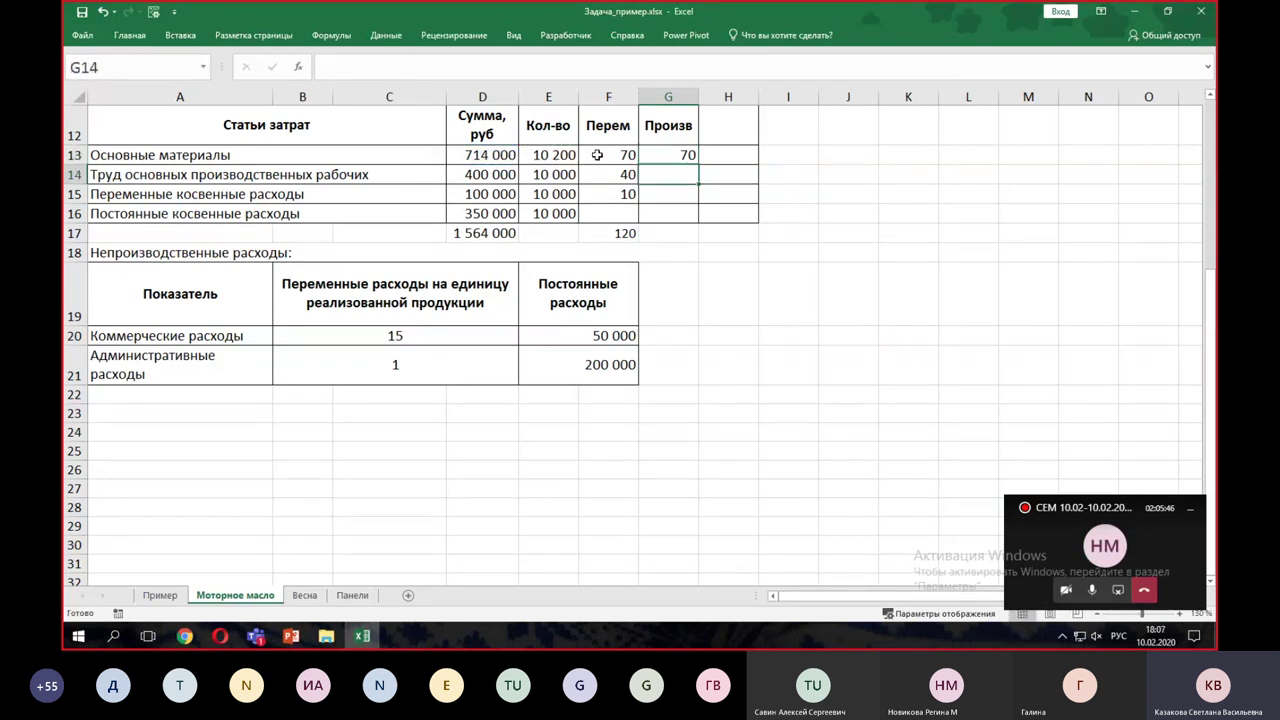
- Fill the "Произв" unit cost formula down to G16 and extend the total formula from F17 to G17
click(680, 157)
drag(698, 164, 701, 216)
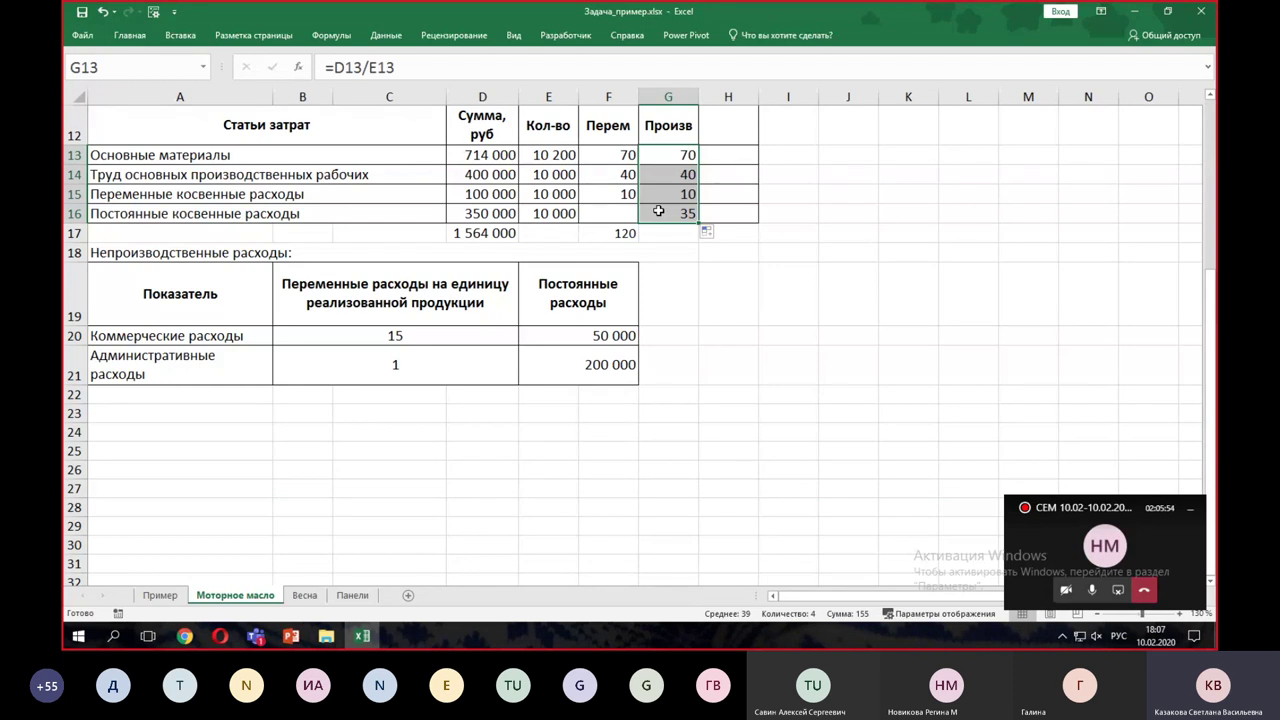
click(618, 233)
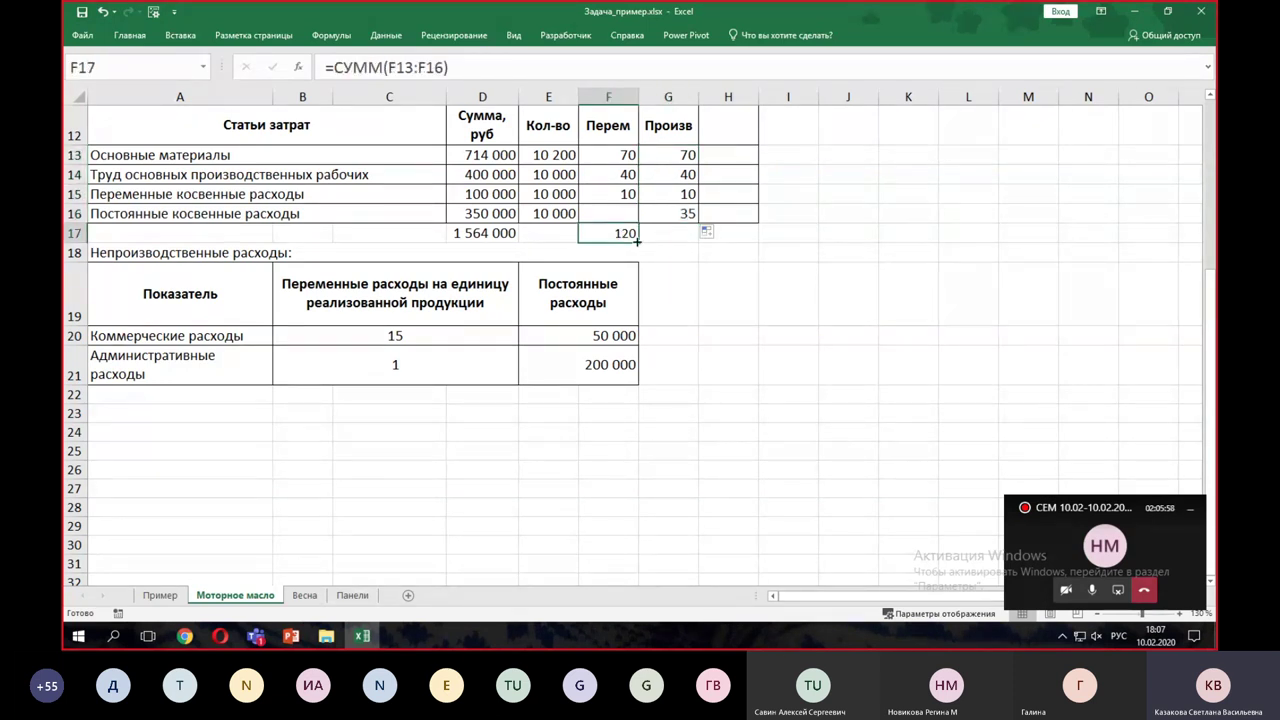
drag(669, 245, 669, 234)
click(679, 268)
click(634, 233)
- Make the totals in D17:G17 bold
drag(458, 236, 668, 232)
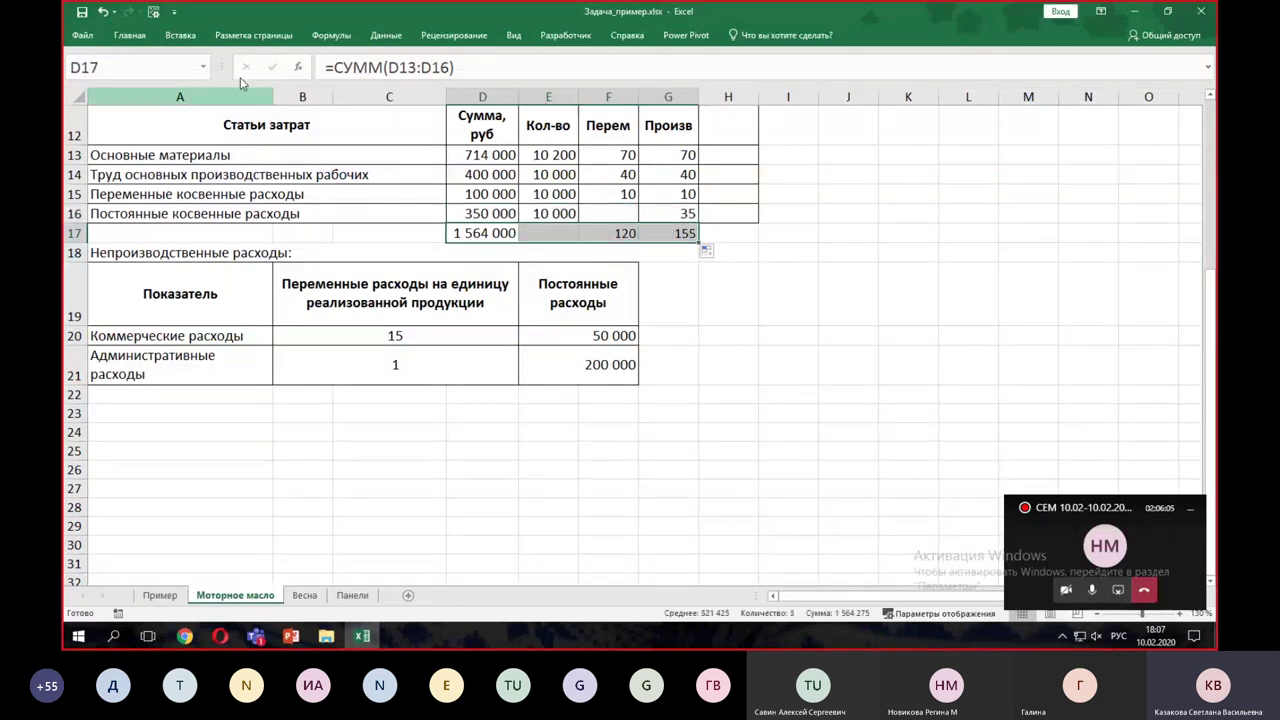
click(128, 35)
click(145, 85)
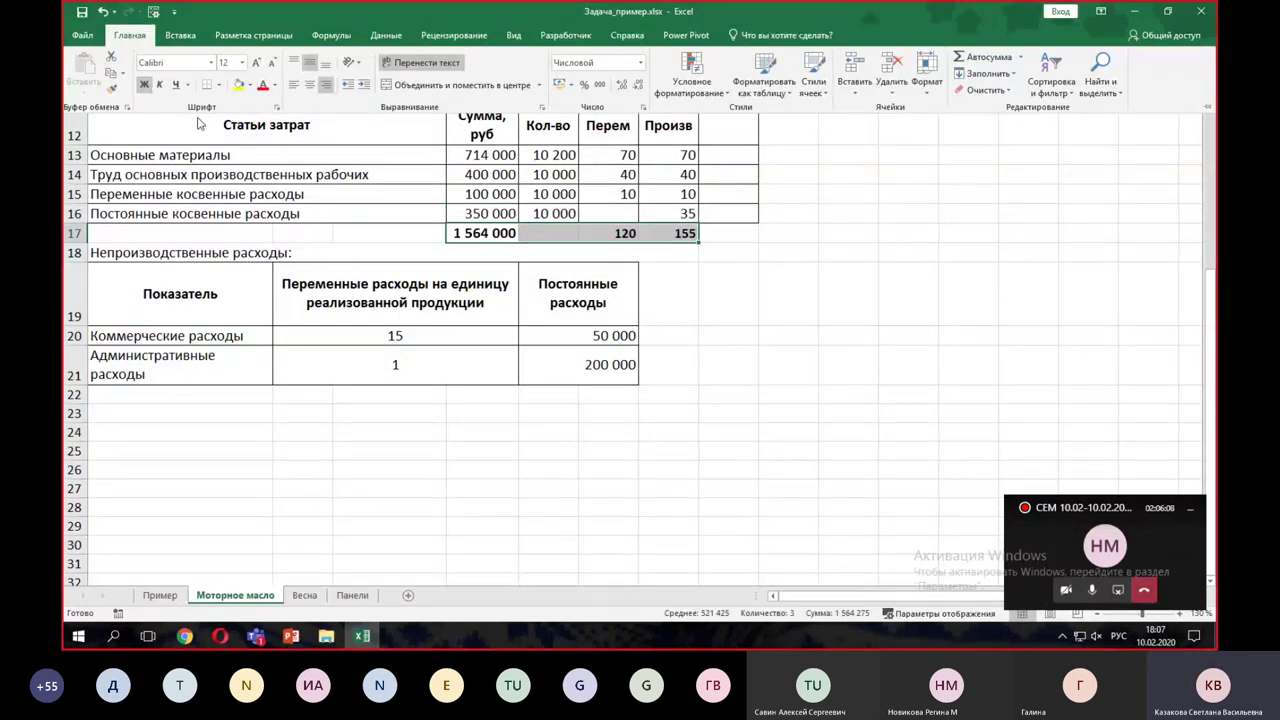
click(679, 245)
click(706, 282)
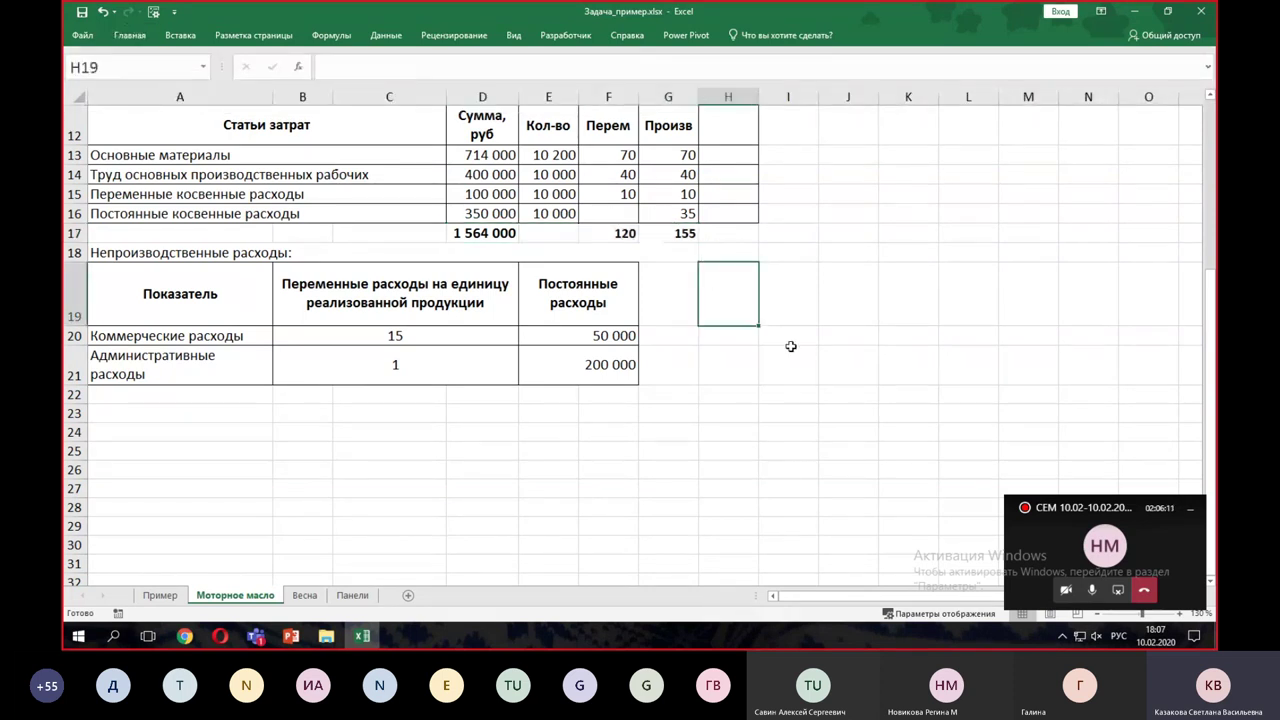
- Add the header "Полная" in H12, starting with a capital letter
click(1180, 613)
click(1180, 613)
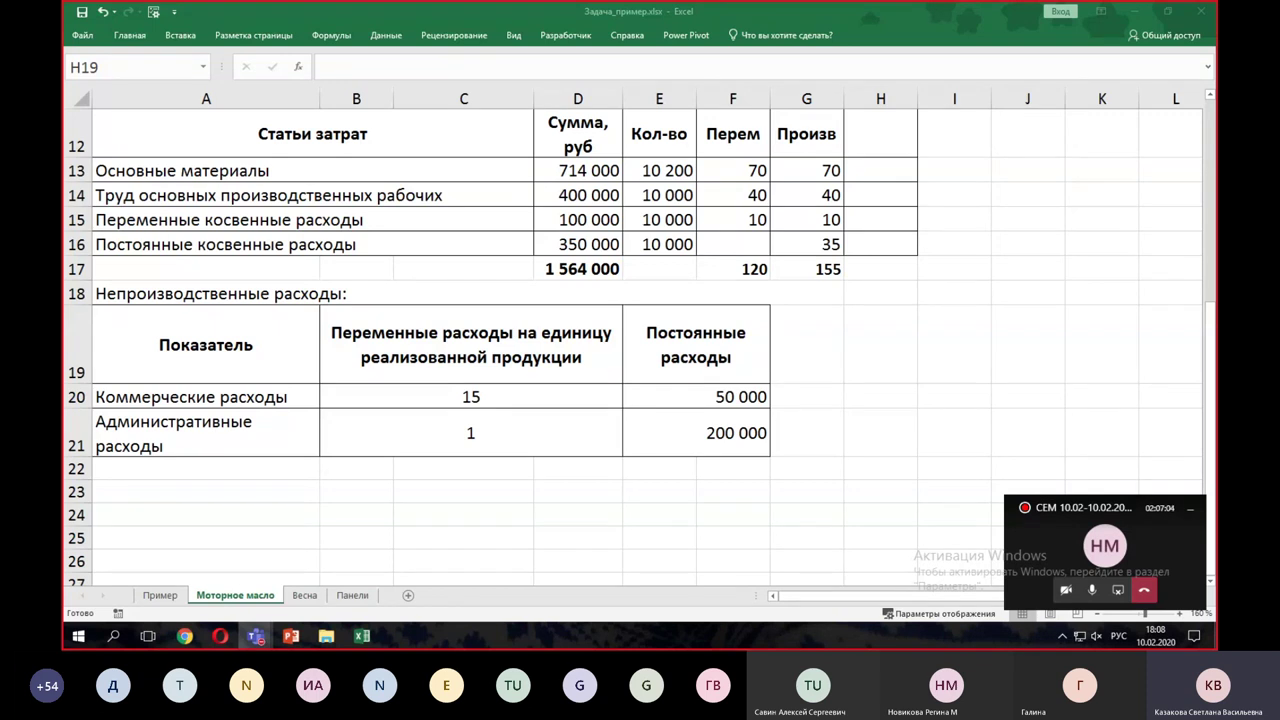
click(872, 131)
text(олная)
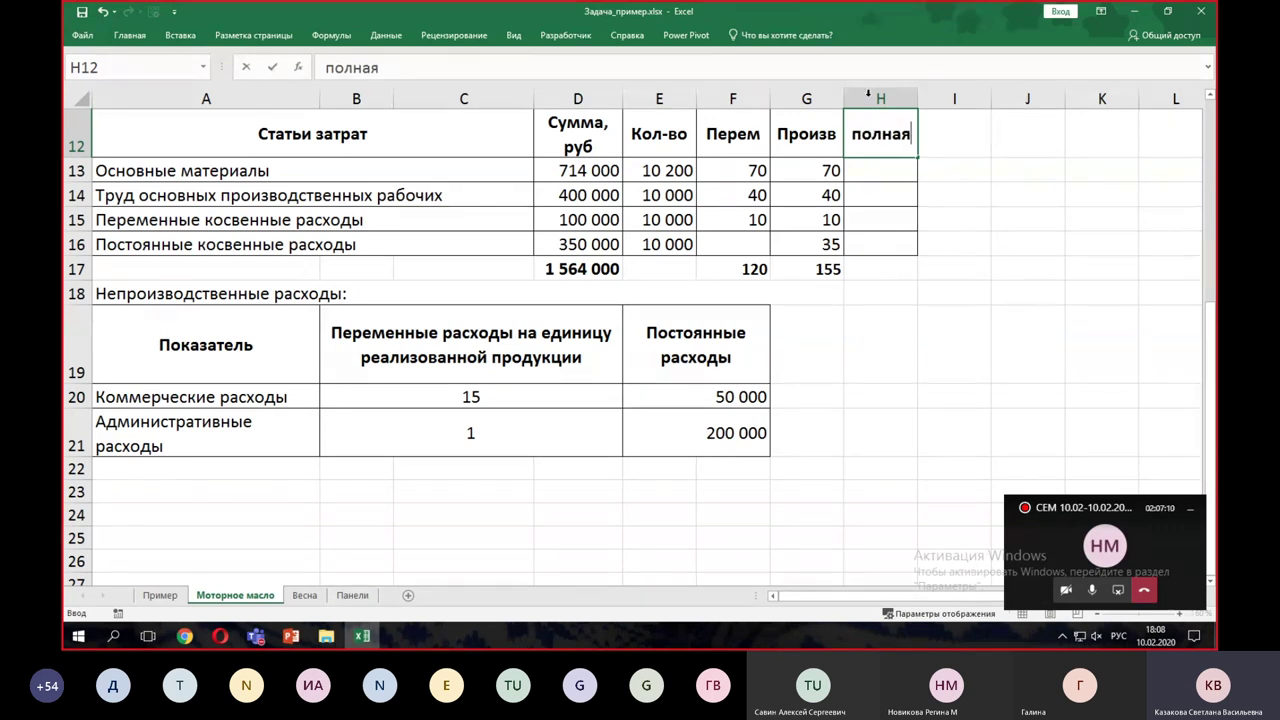
drag(864, 133, 852, 133)
text(П)
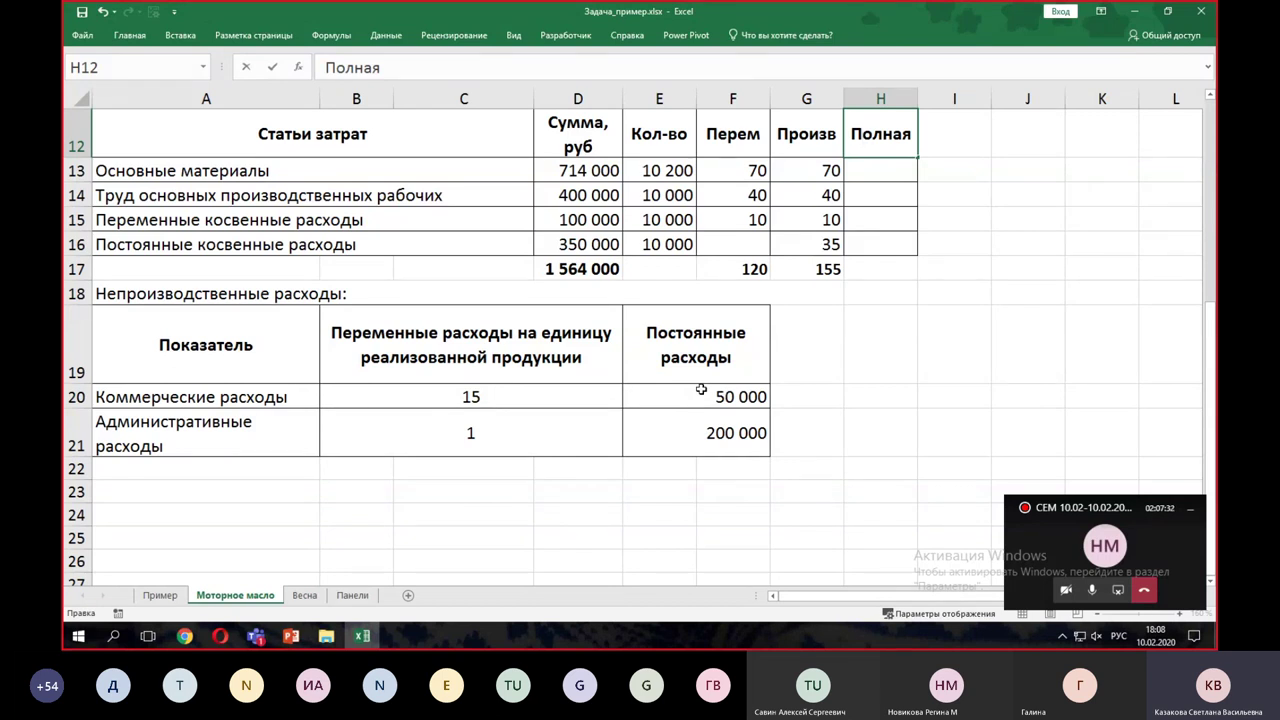
key(Right)
- Insert an empty row above the totals in row 17
click(77, 268)
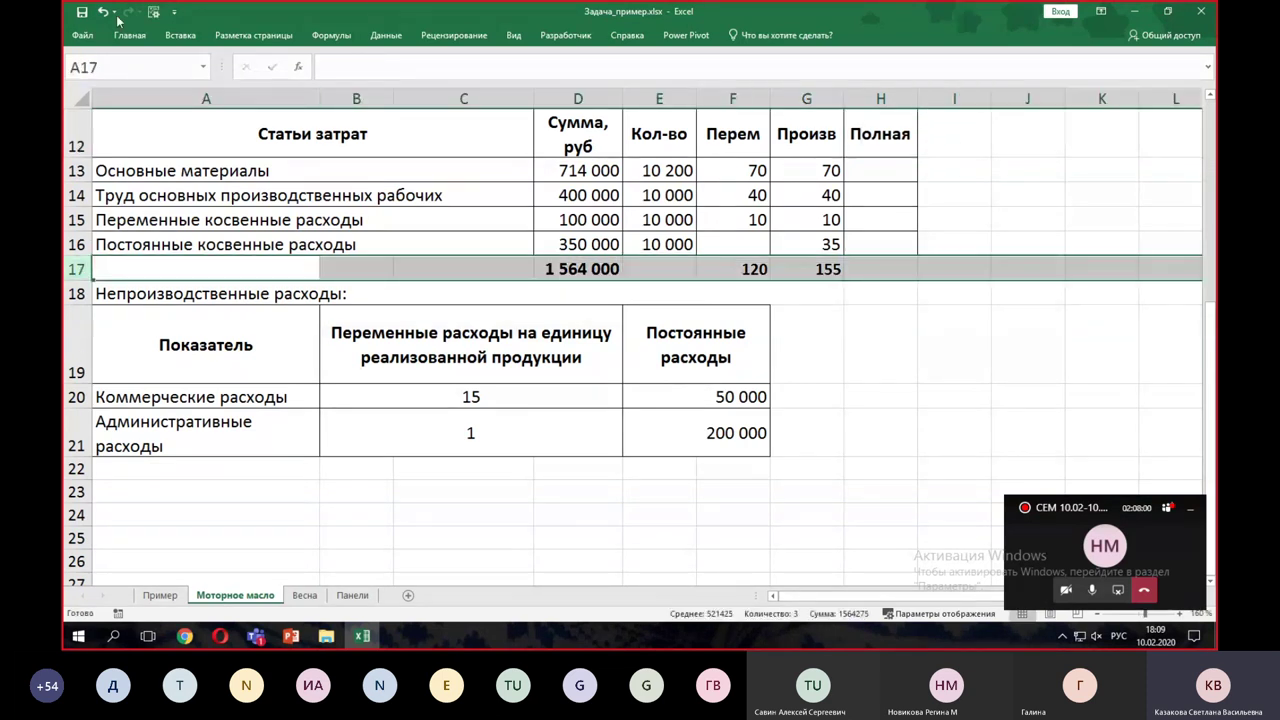
click(129, 35)
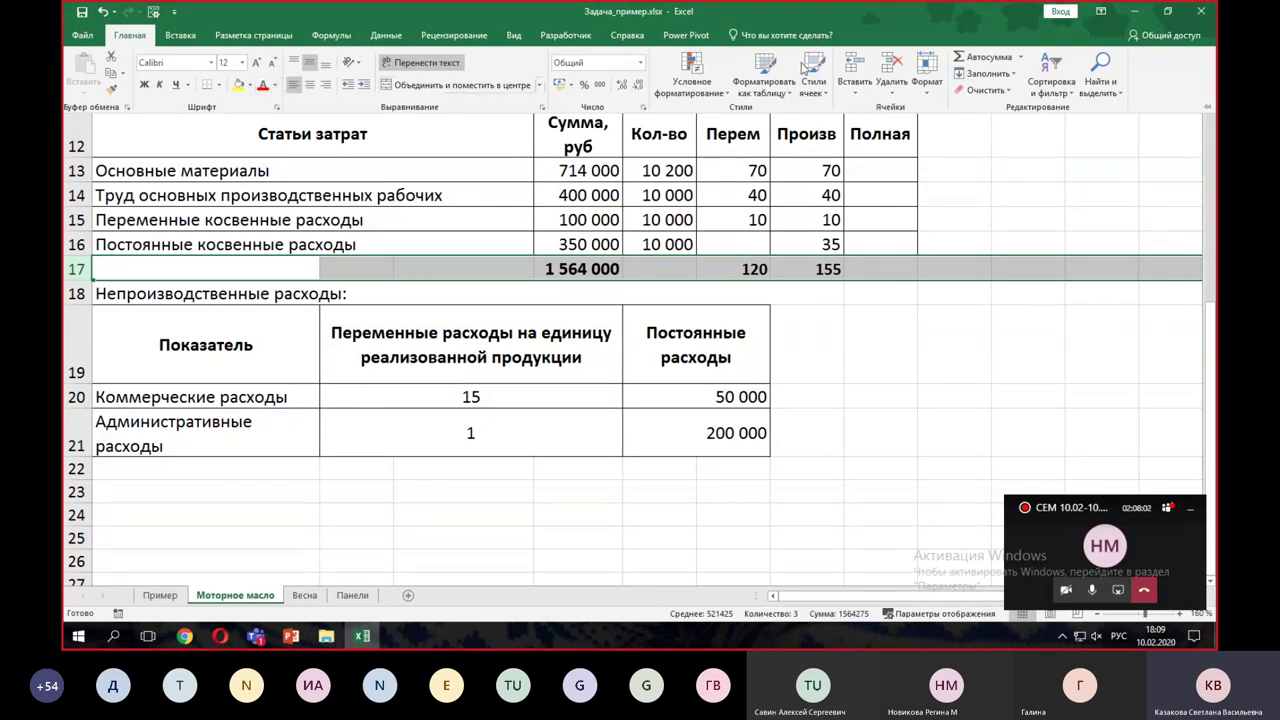
click(853, 67)
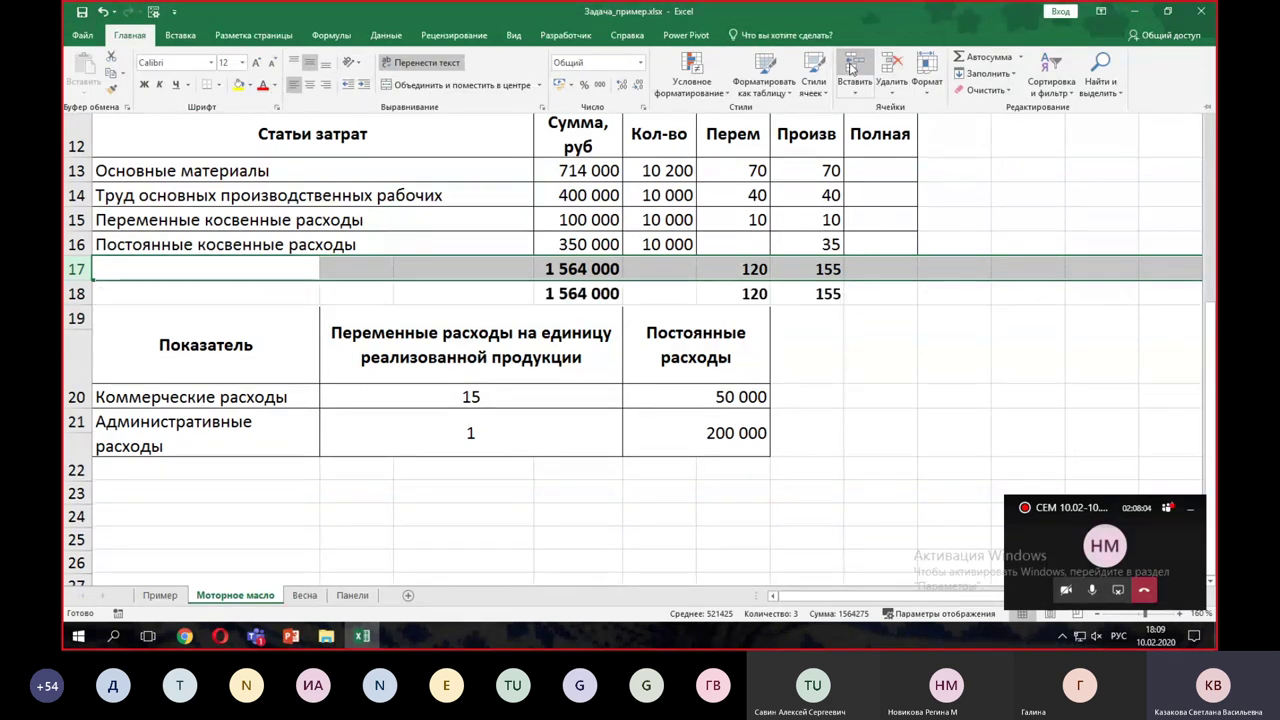
- Calculate the "Полная" unit cost in H13 as =D13/E13 and fill it down to H16
click(876, 170)
text(=)
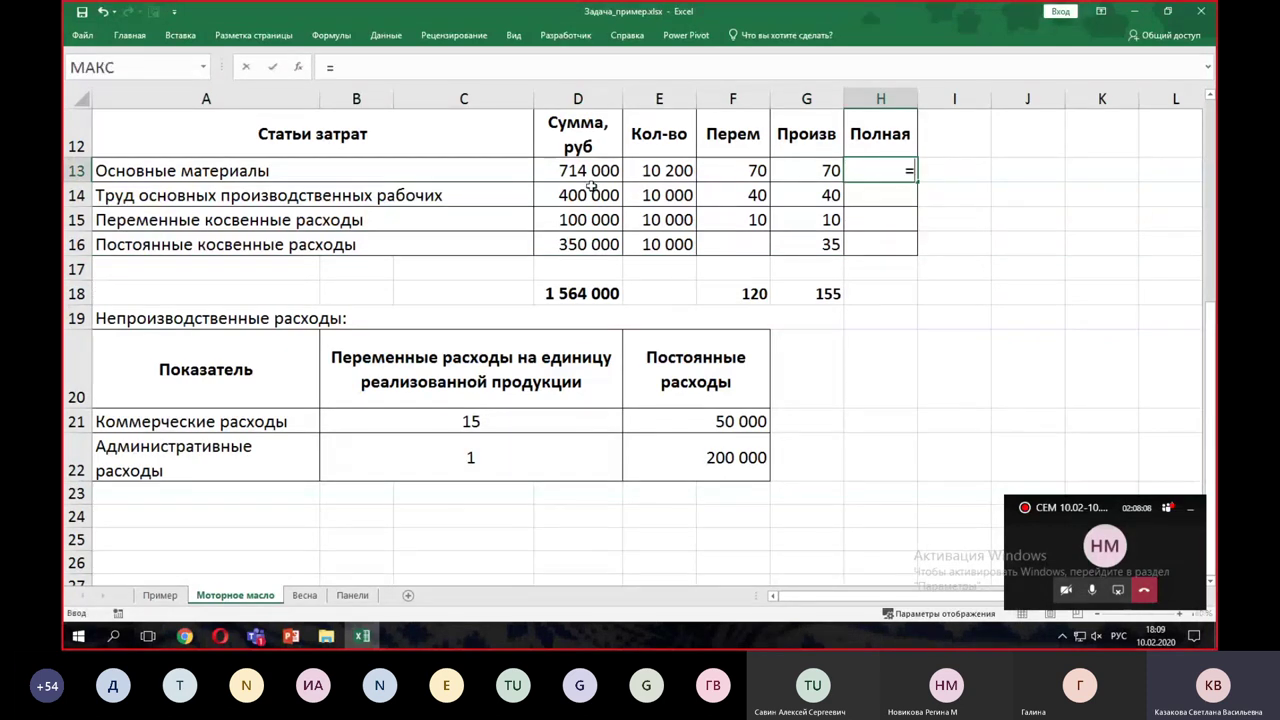
click(590, 170)
text(/)
click(675, 171)
key(Return)
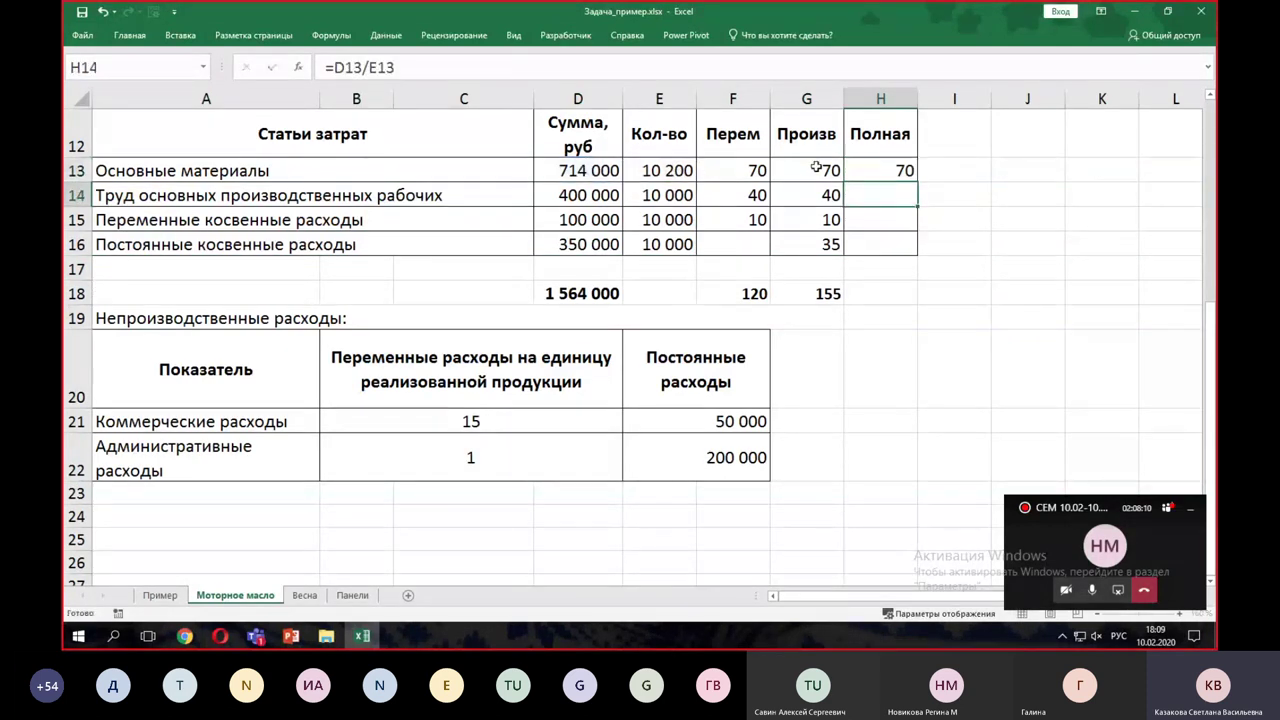
click(894, 170)
drag(917, 182, 918, 257)
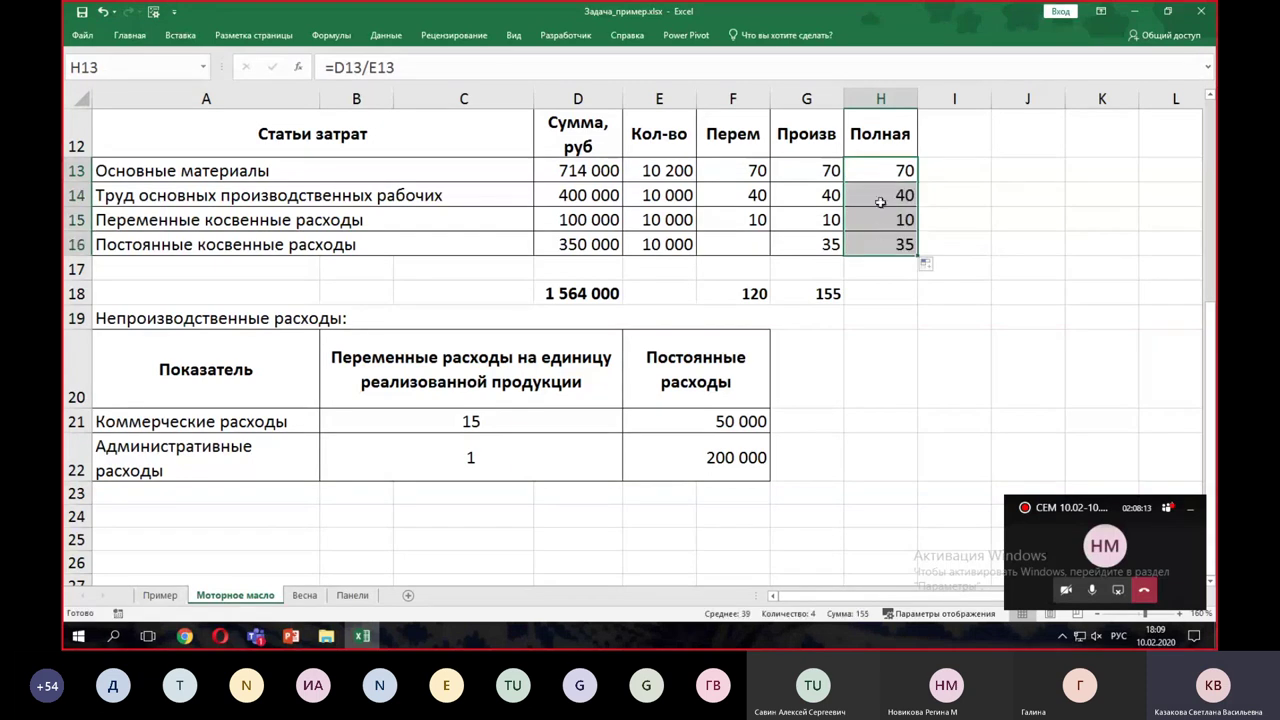
- Add the row label "Затраты на продажу" in A17 and link its full-cost cell H17 to the variable commercial expenses with =B21
click(290, 265)
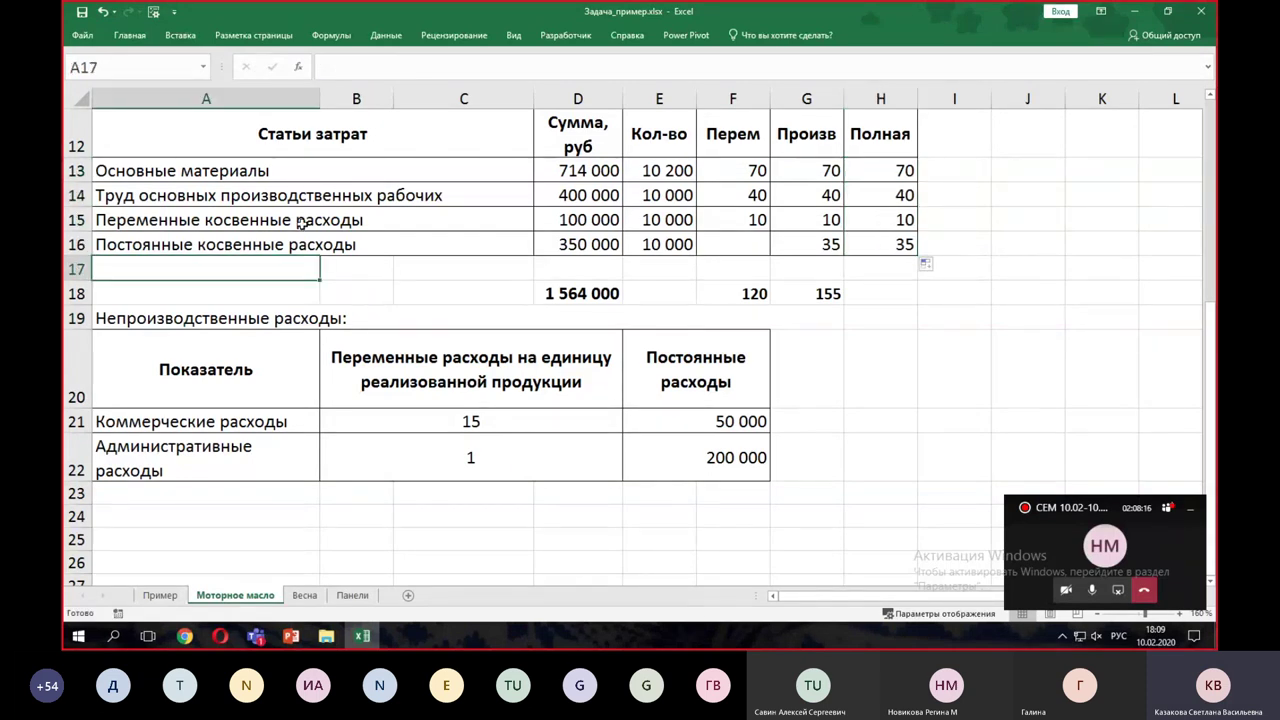
text(Затрат)
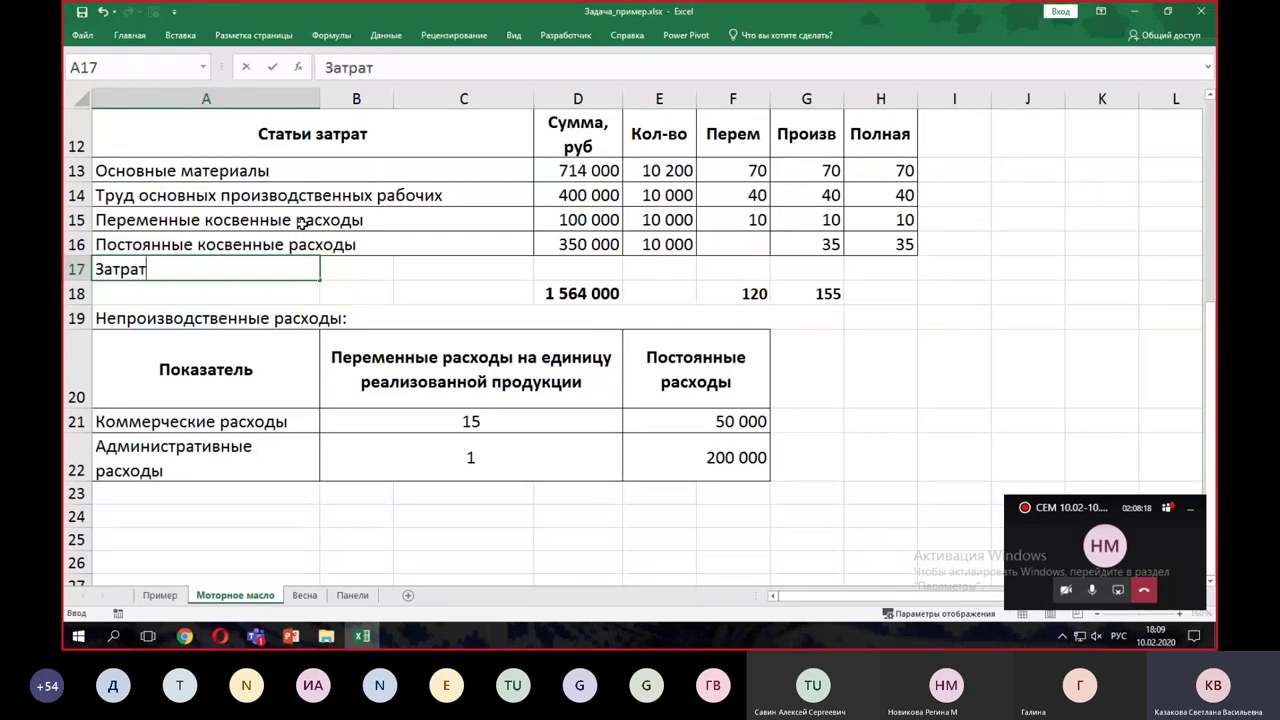
text(ы на прод)
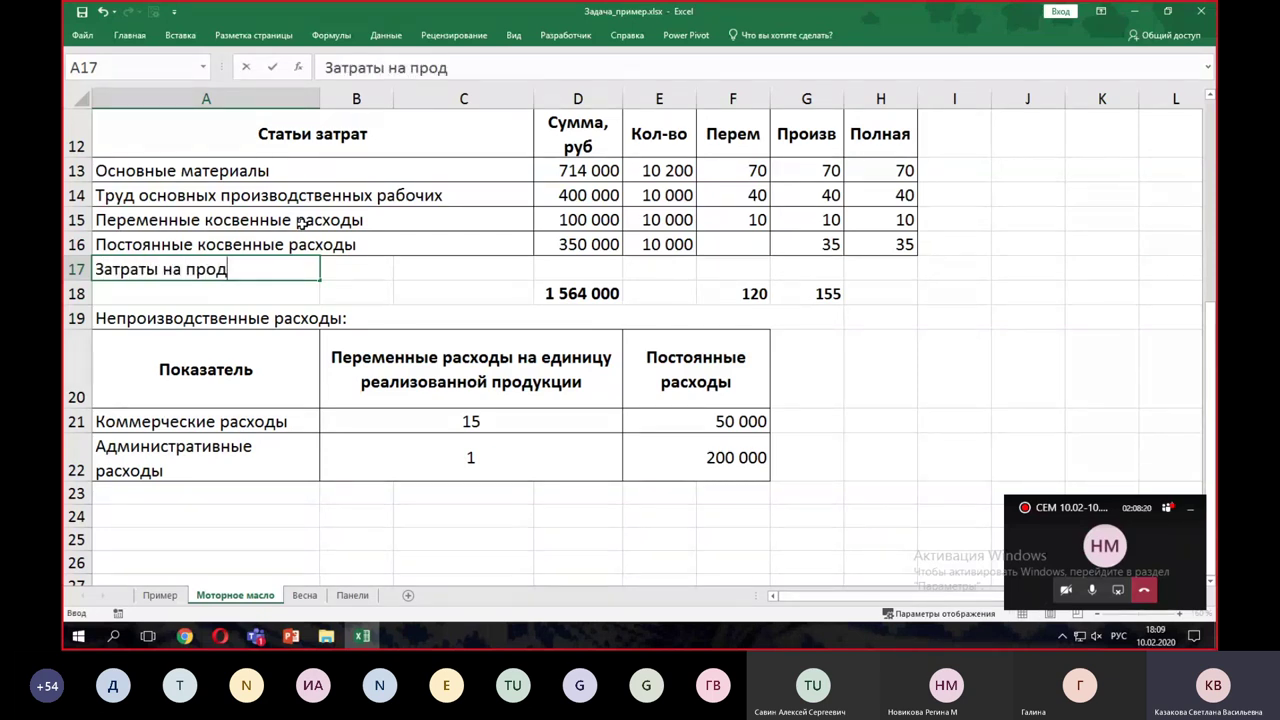
text(ажу)
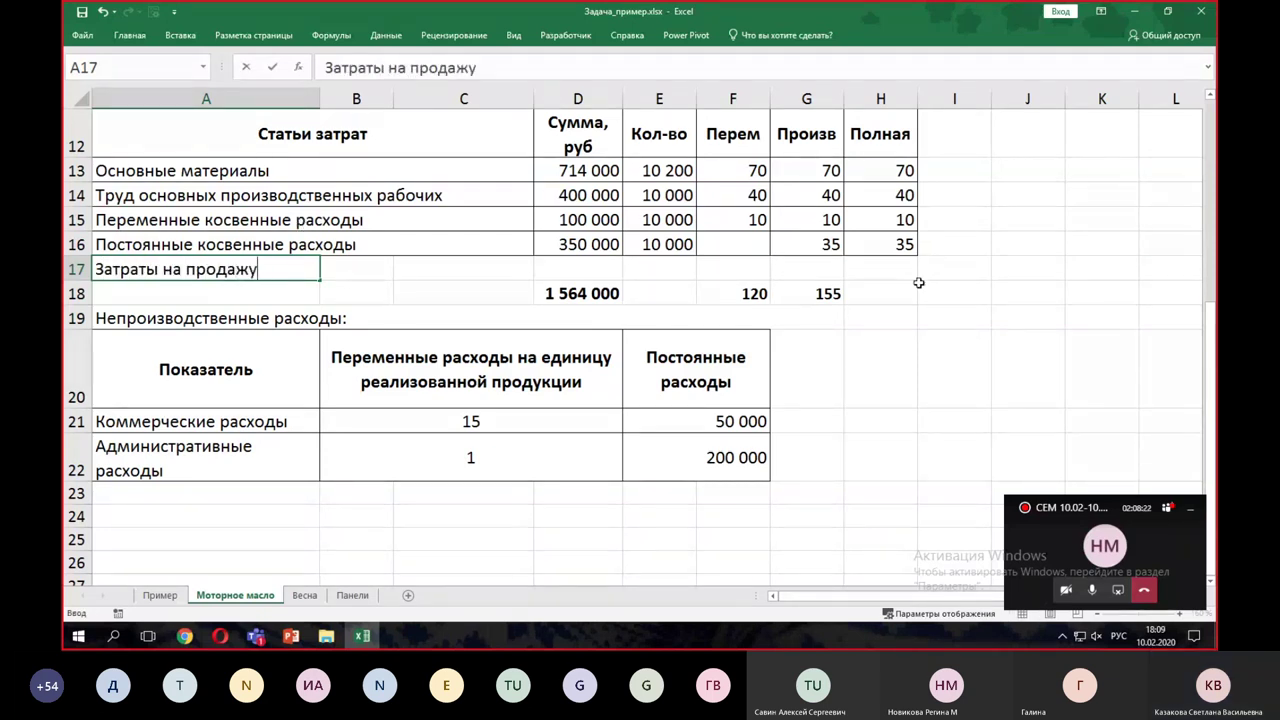
click(886, 273)
text(=)
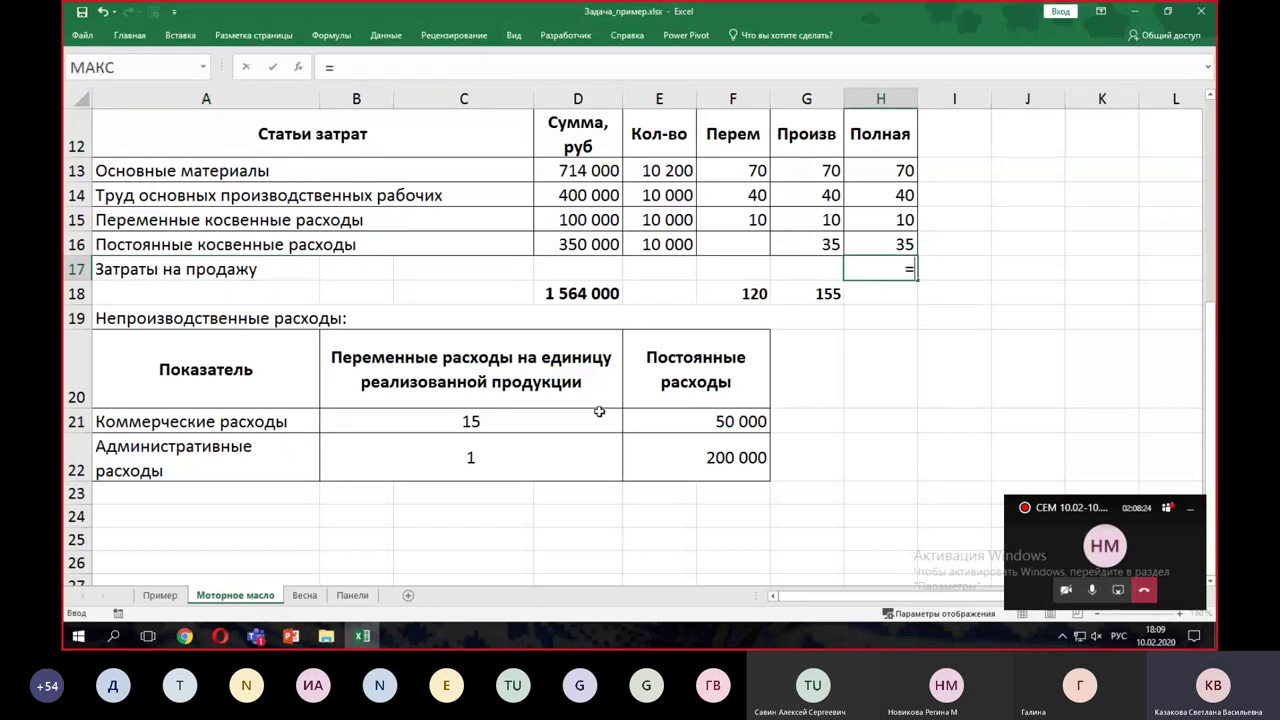
click(500, 423)
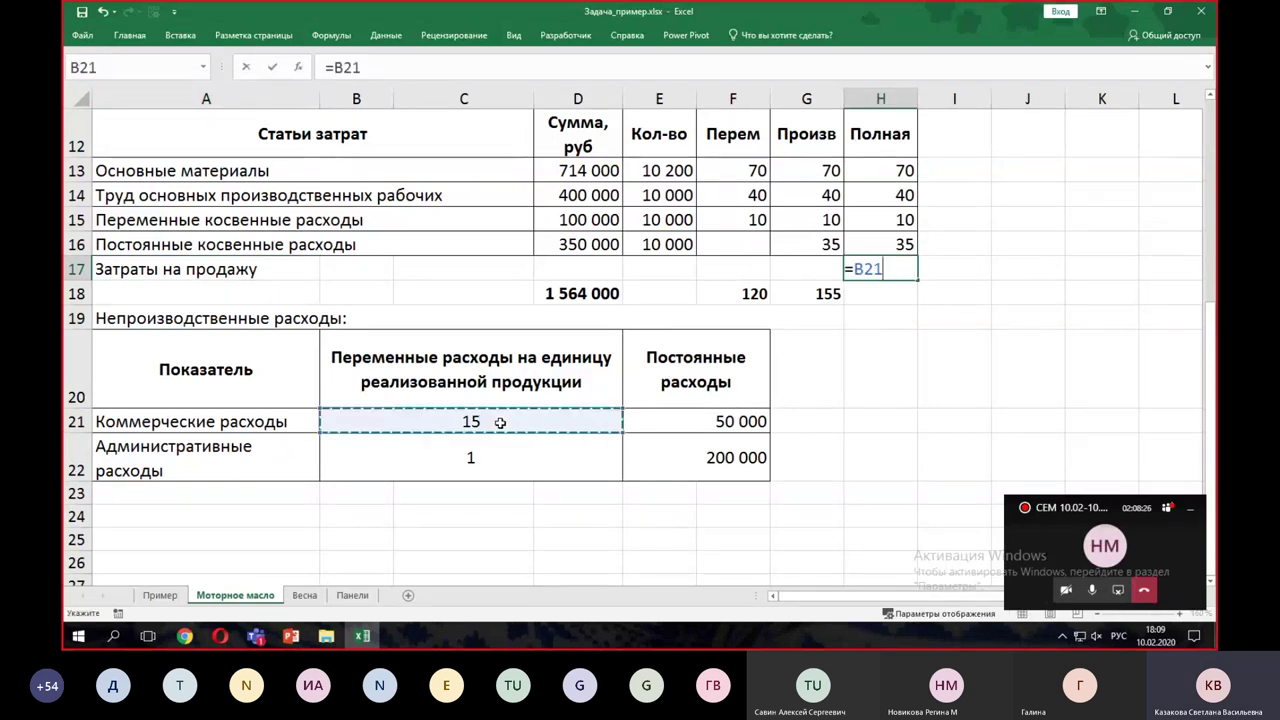
key(Return)
- Fill the total from G18 into H18 and extend its range to =СУММ(H13:H17)
click(818, 293)
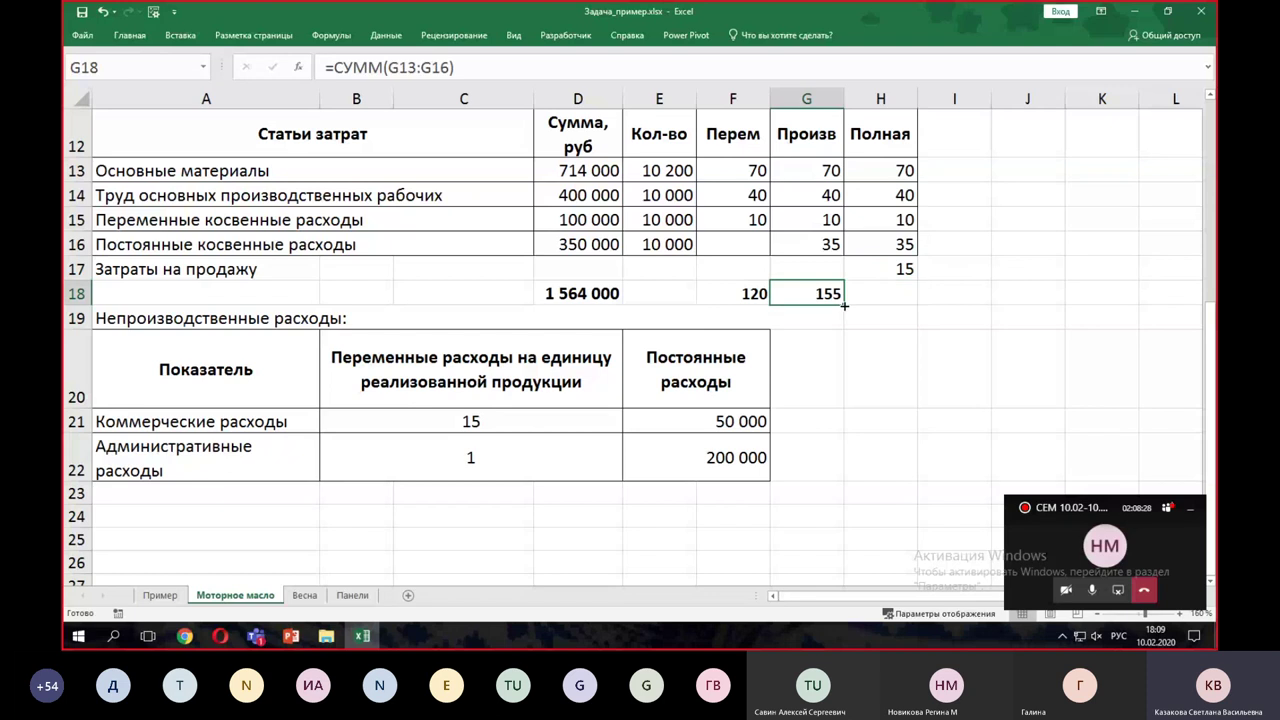
drag(844, 305, 910, 303)
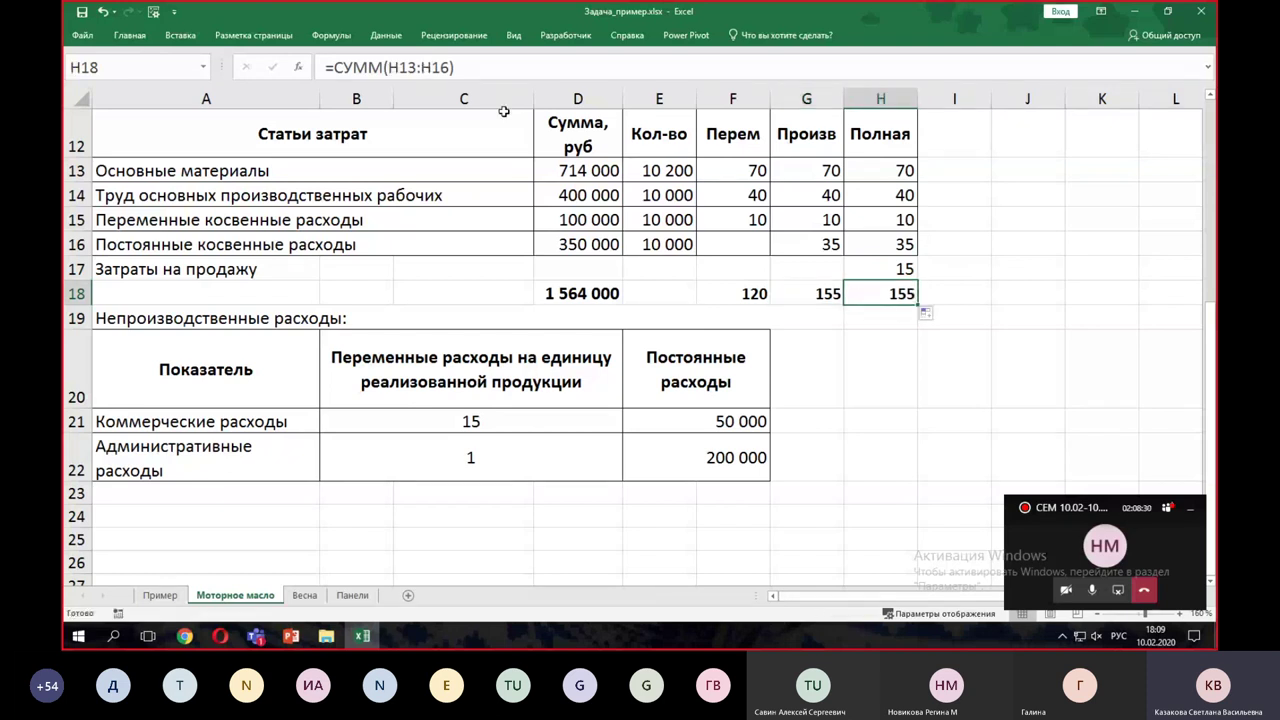
click(452, 66)
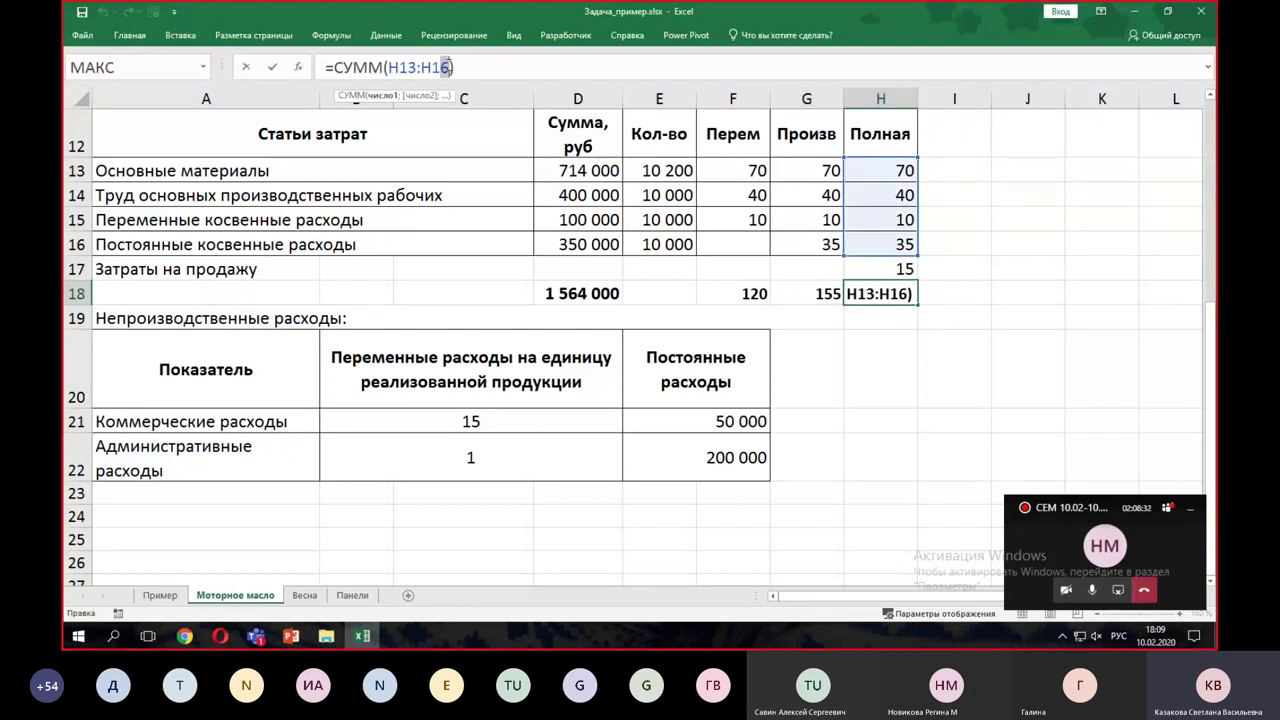
text(7)
key(Return)
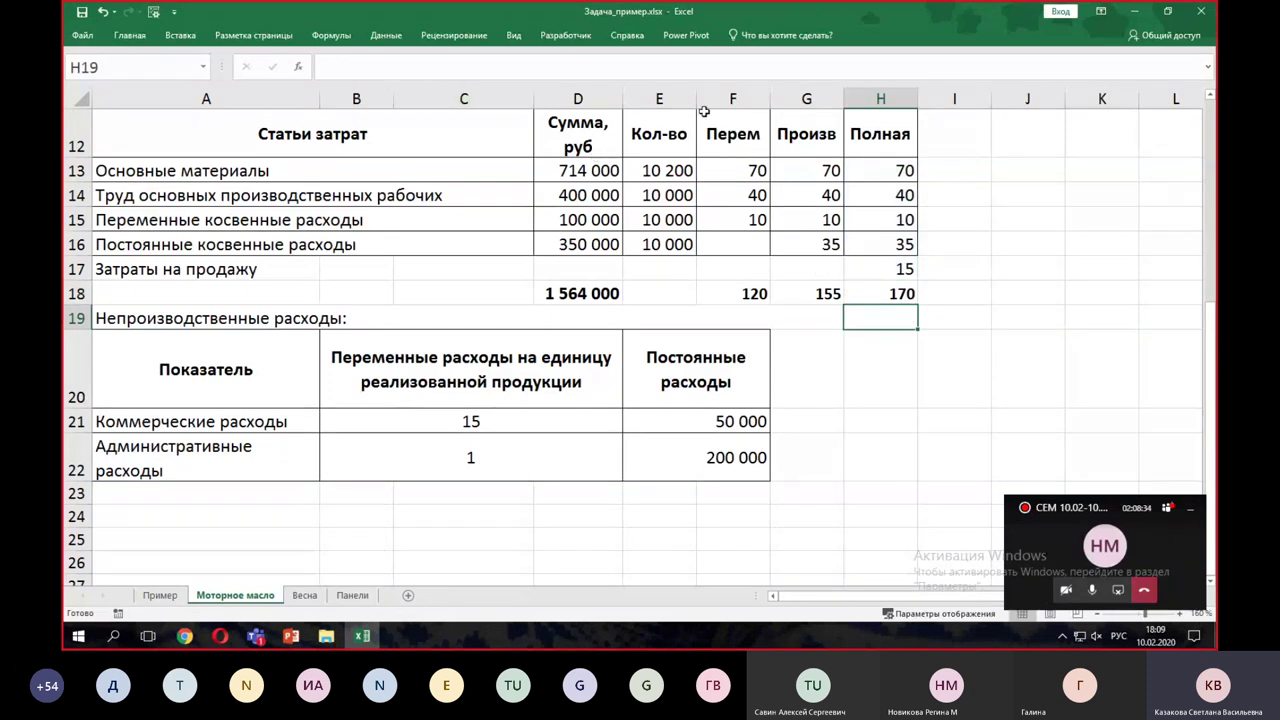
- Add a cell border to the "Затраты на продажу" value in H17
click(887, 266)
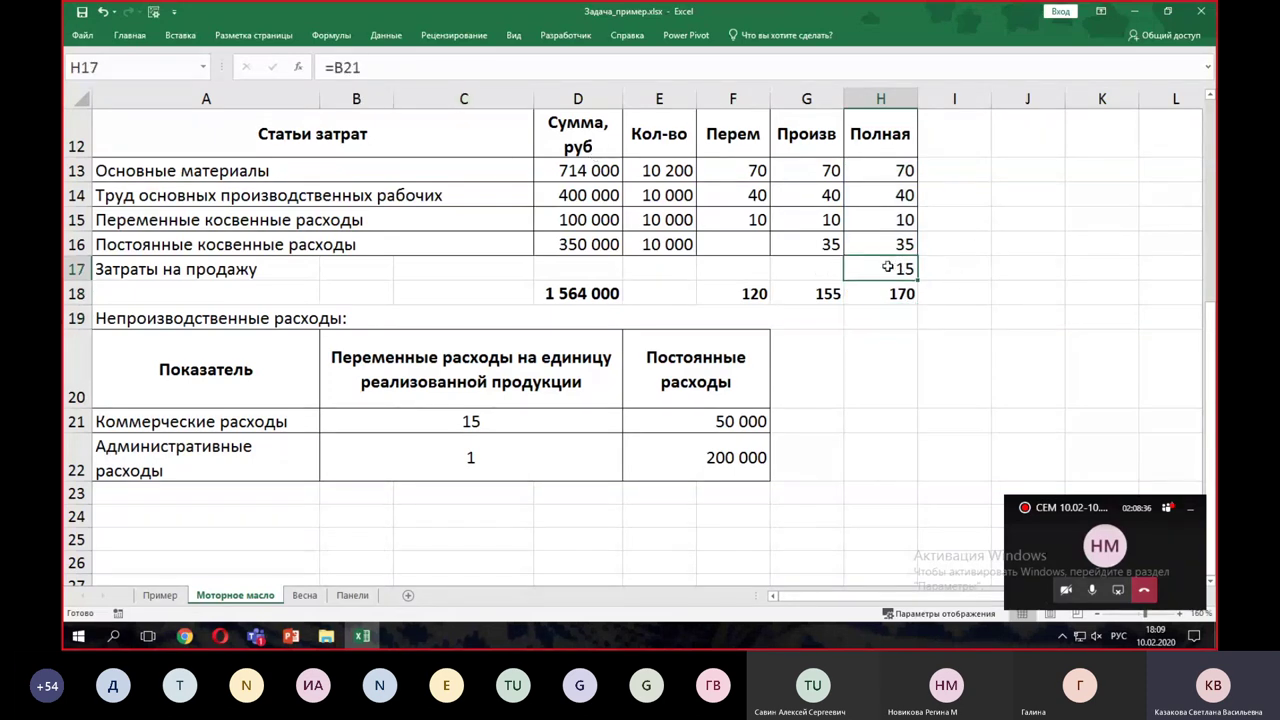
click(129, 35)
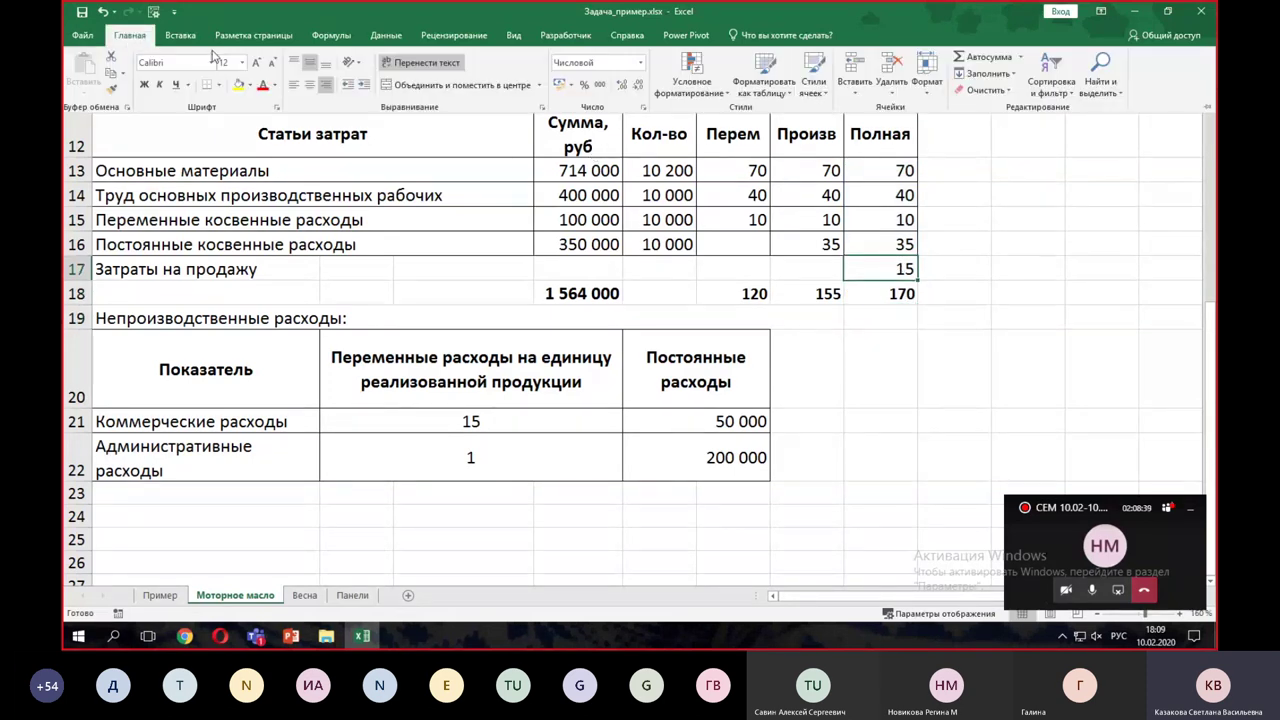
click(219, 85)
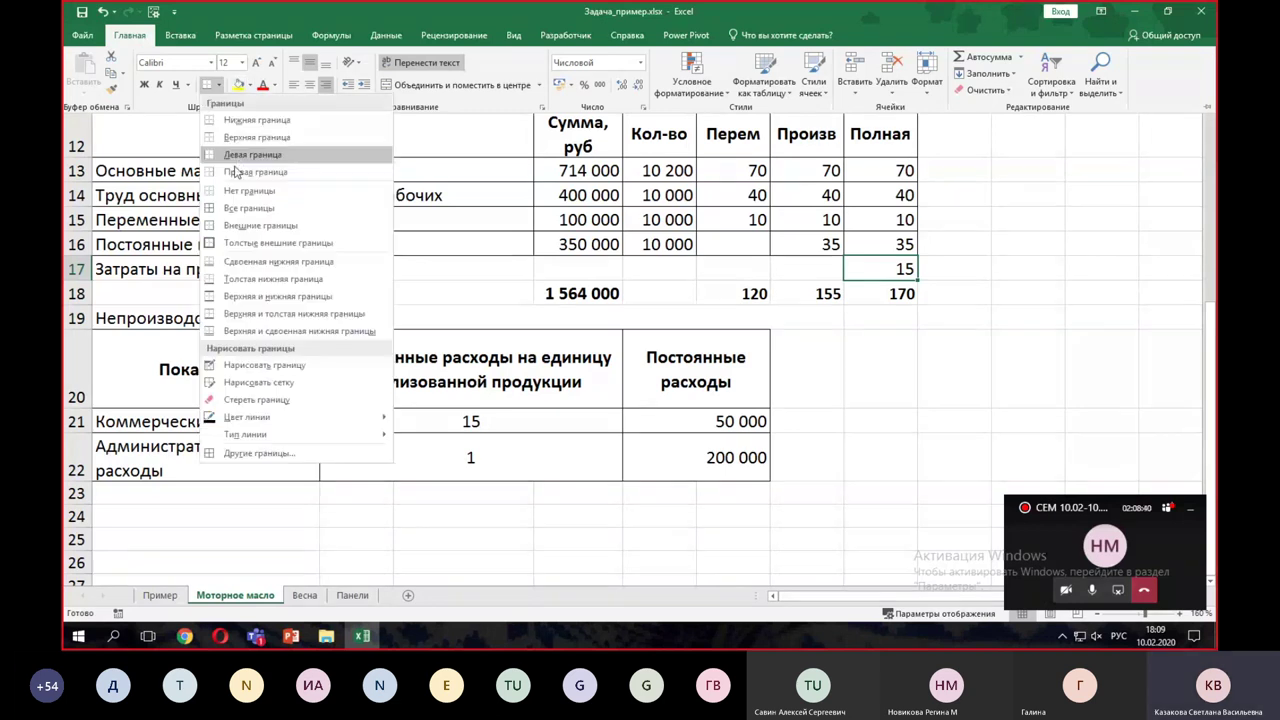
click(235, 172)
click(871, 413)
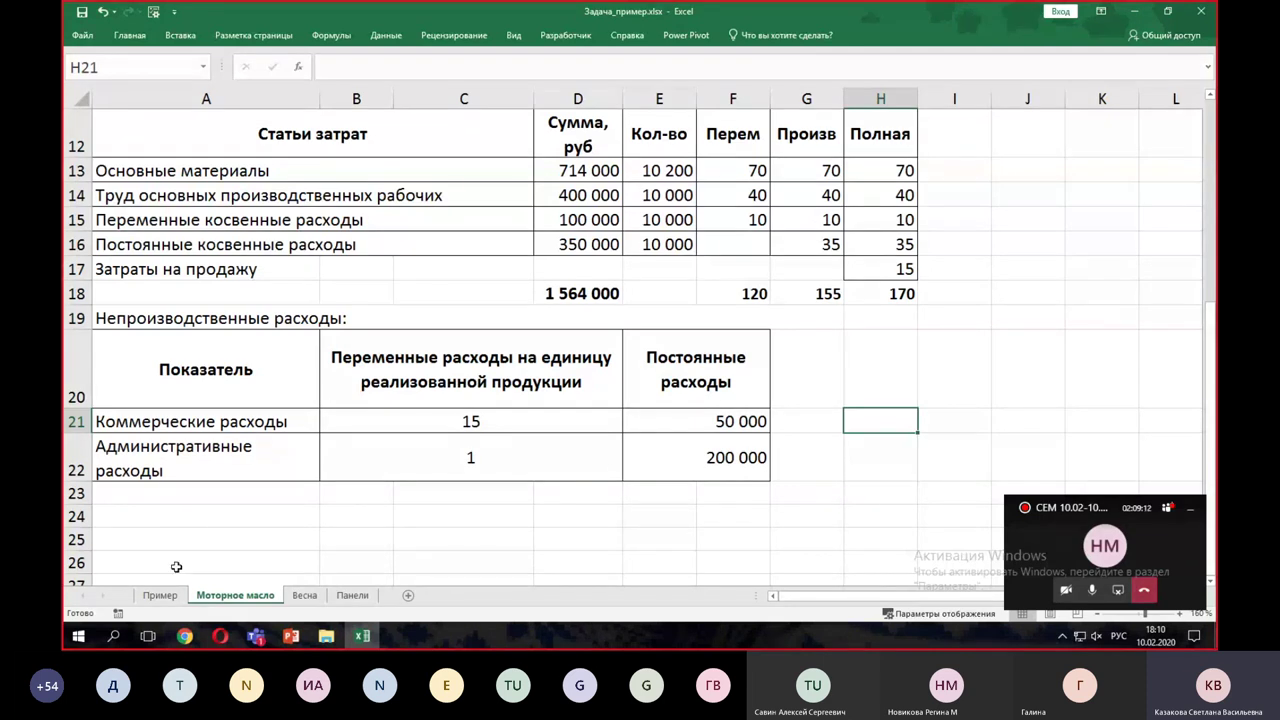
- Enter the heading "ОФР" in A24 and the row label "Выручка" in A25
click(179, 517)
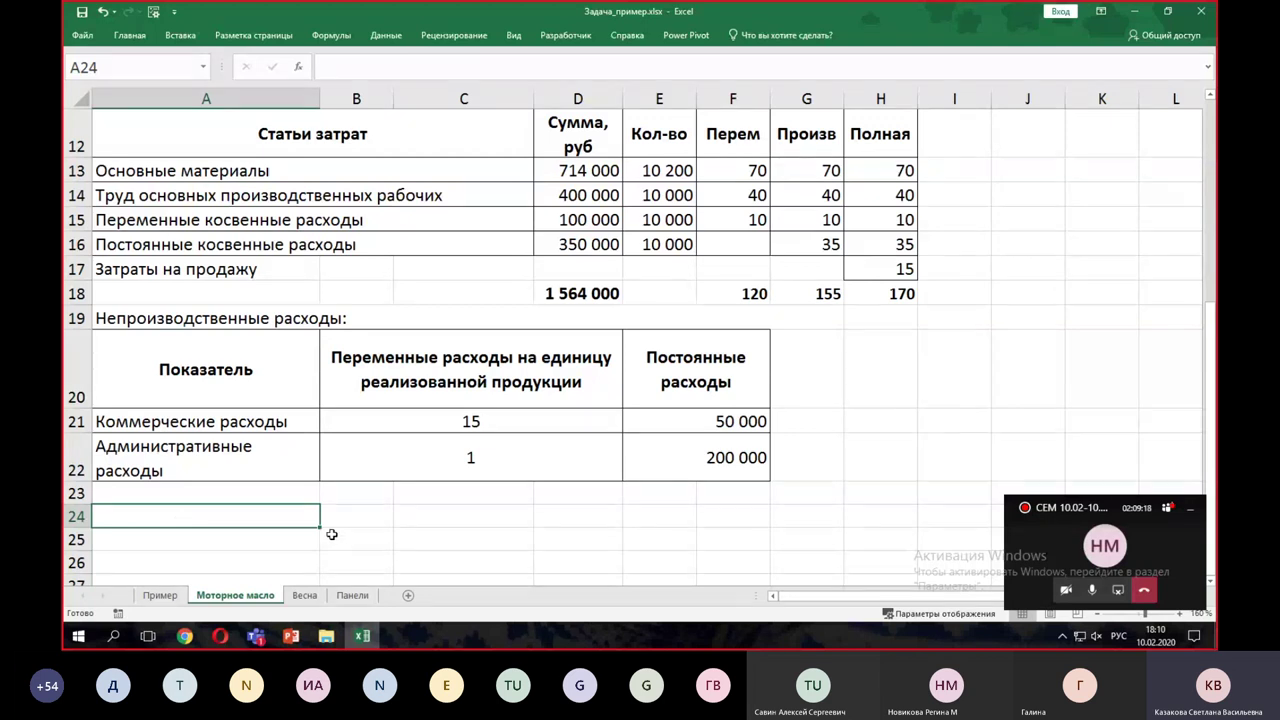
text(ОФР)
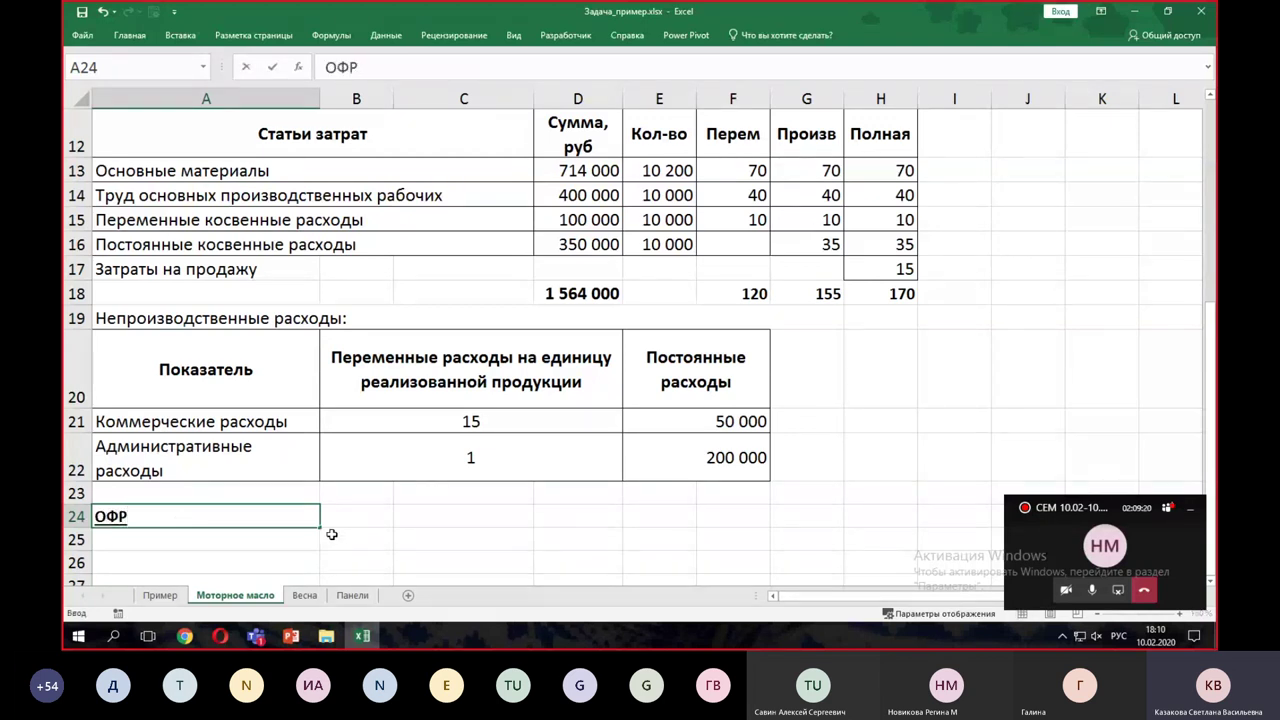
click(162, 542)
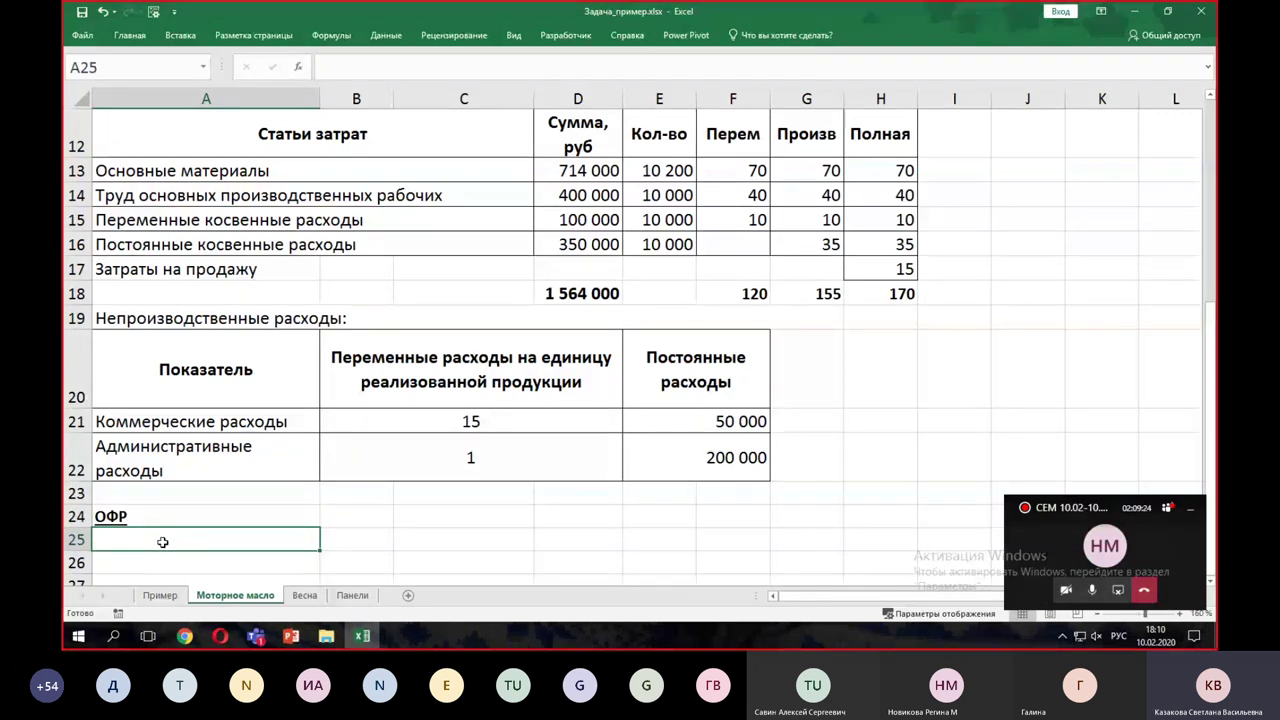
text(Выручка)
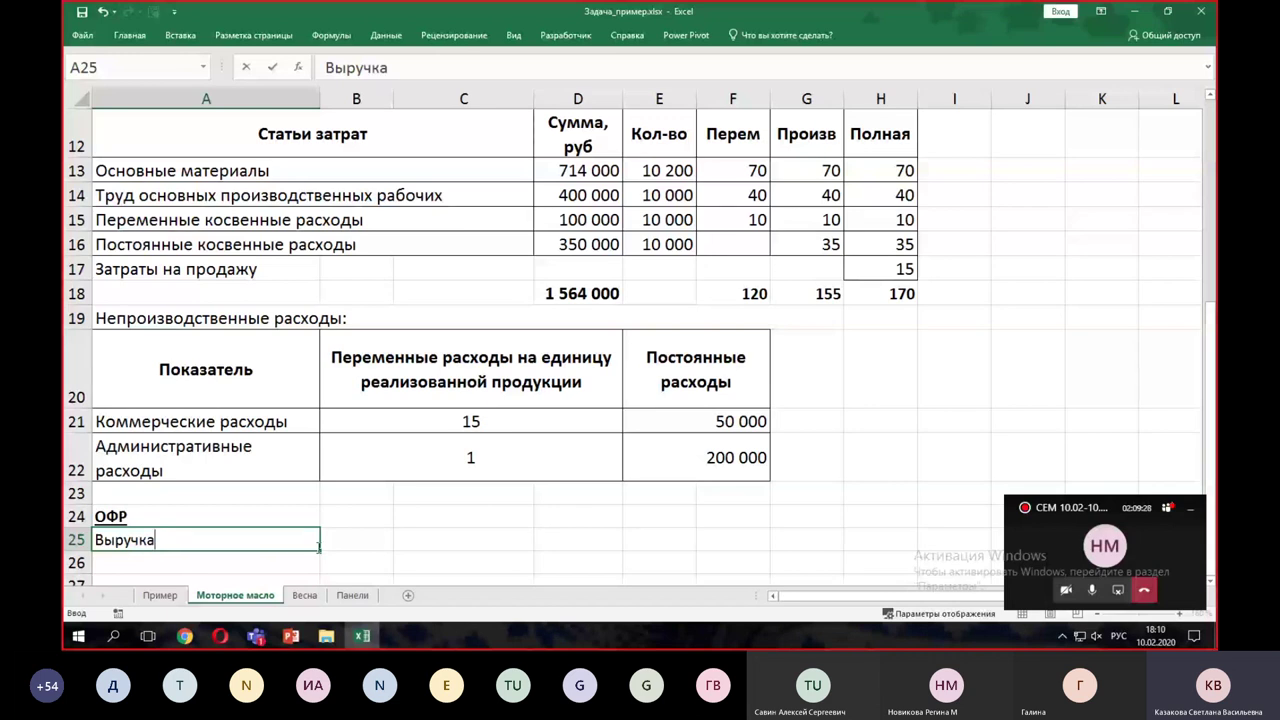
- Copy the headers "Перем", "Произв" and "Полная" from F12:H12 into B24:D24
drag(717, 130, 880, 135)
right_click(872, 138)
click(904, 168)
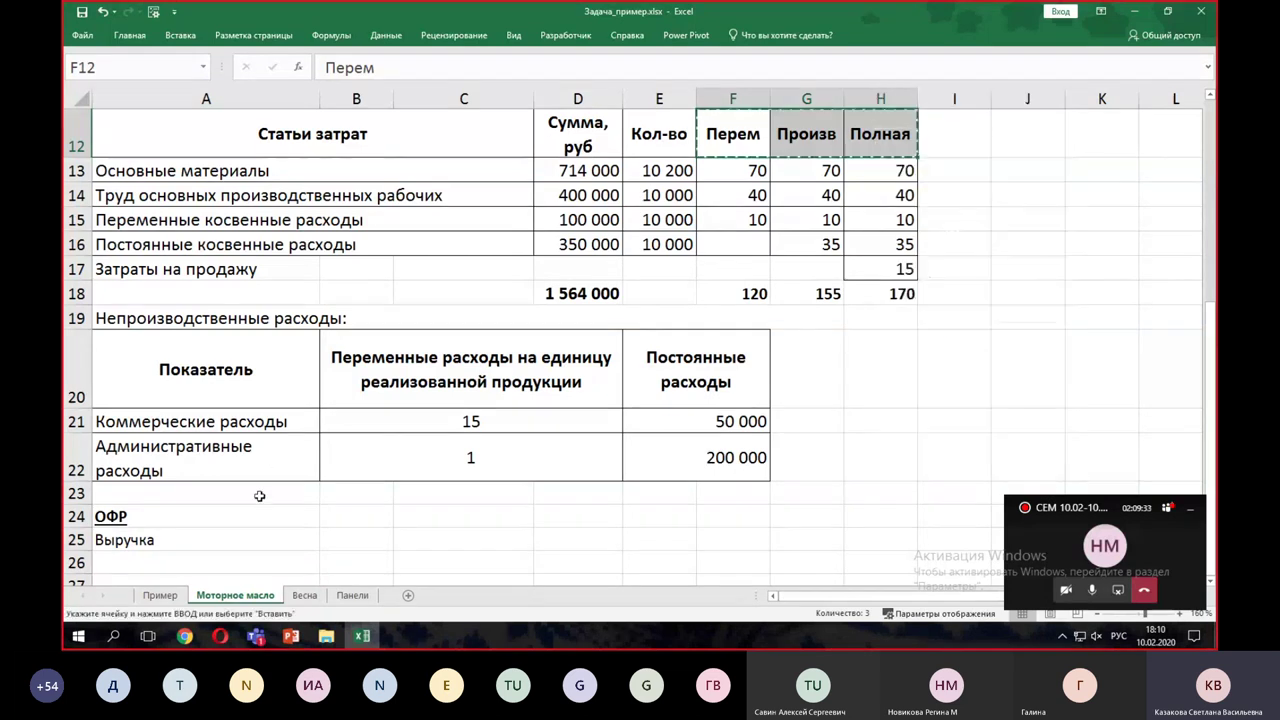
click(340, 521)
right_click(340, 521)
click(375, 265)
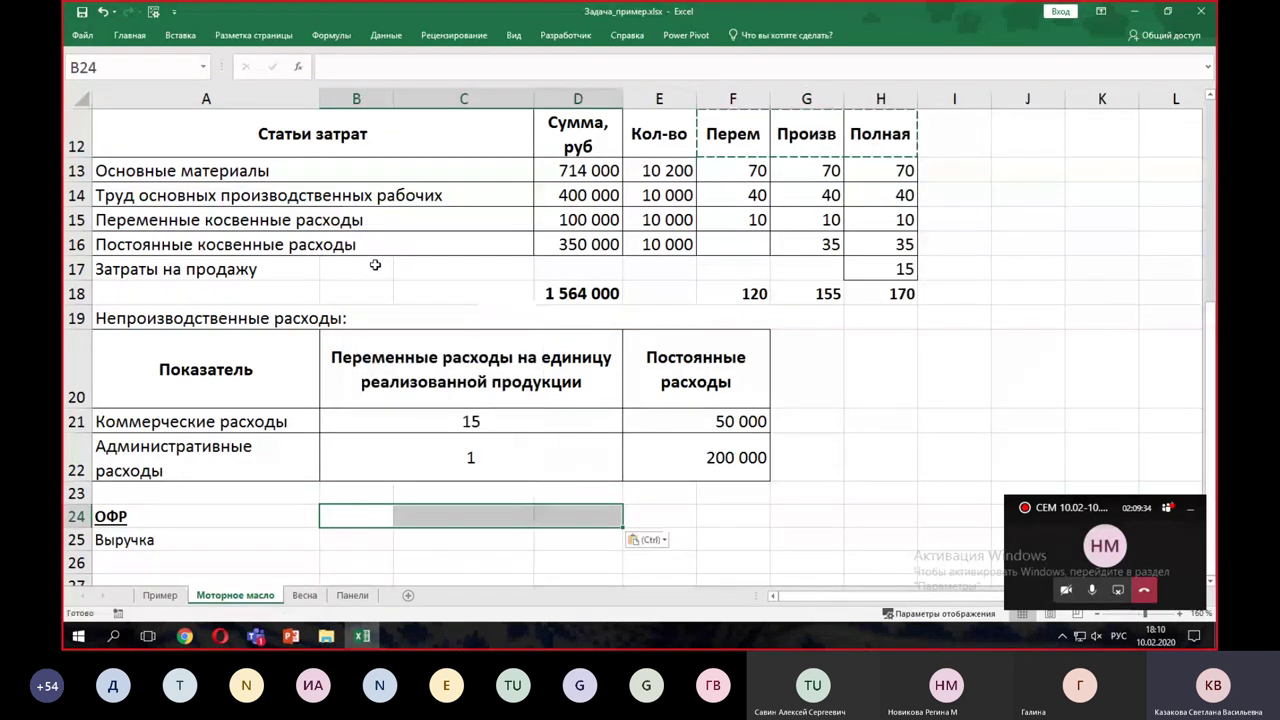
- Calculate the "Выручка" in B25 as =9000*200 and fill it across to D25
click(353, 540)
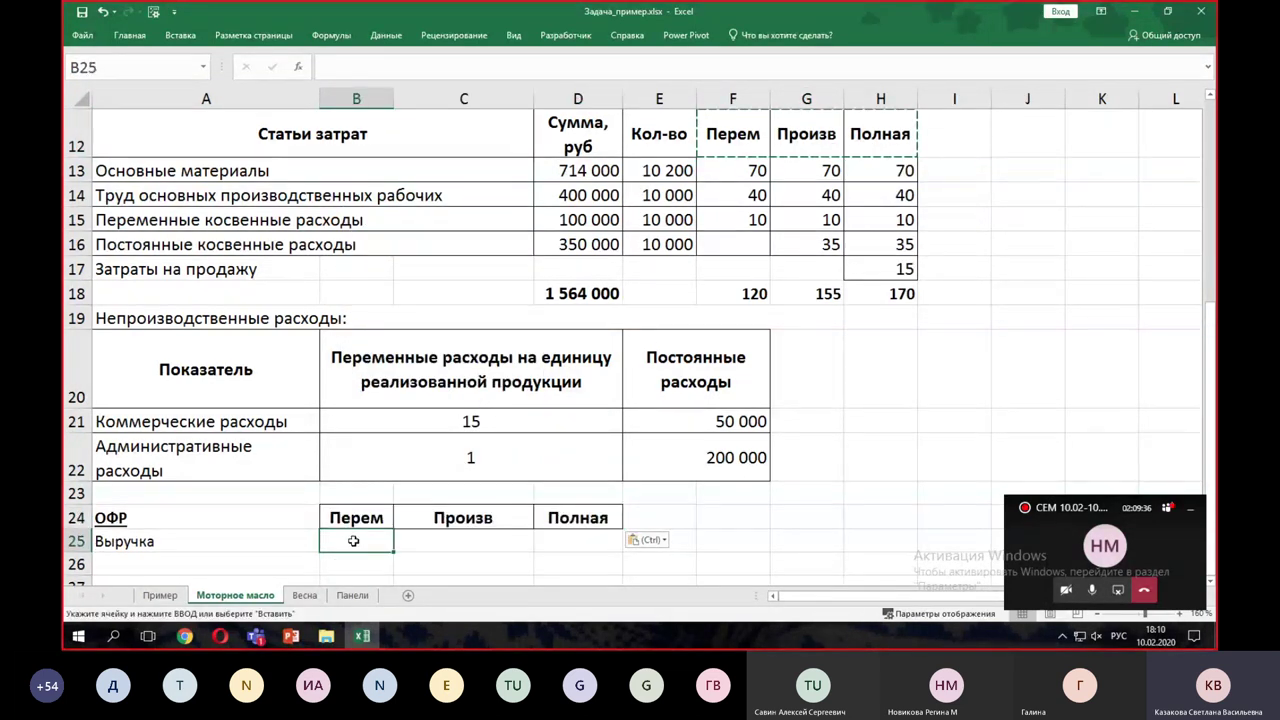
text(=)
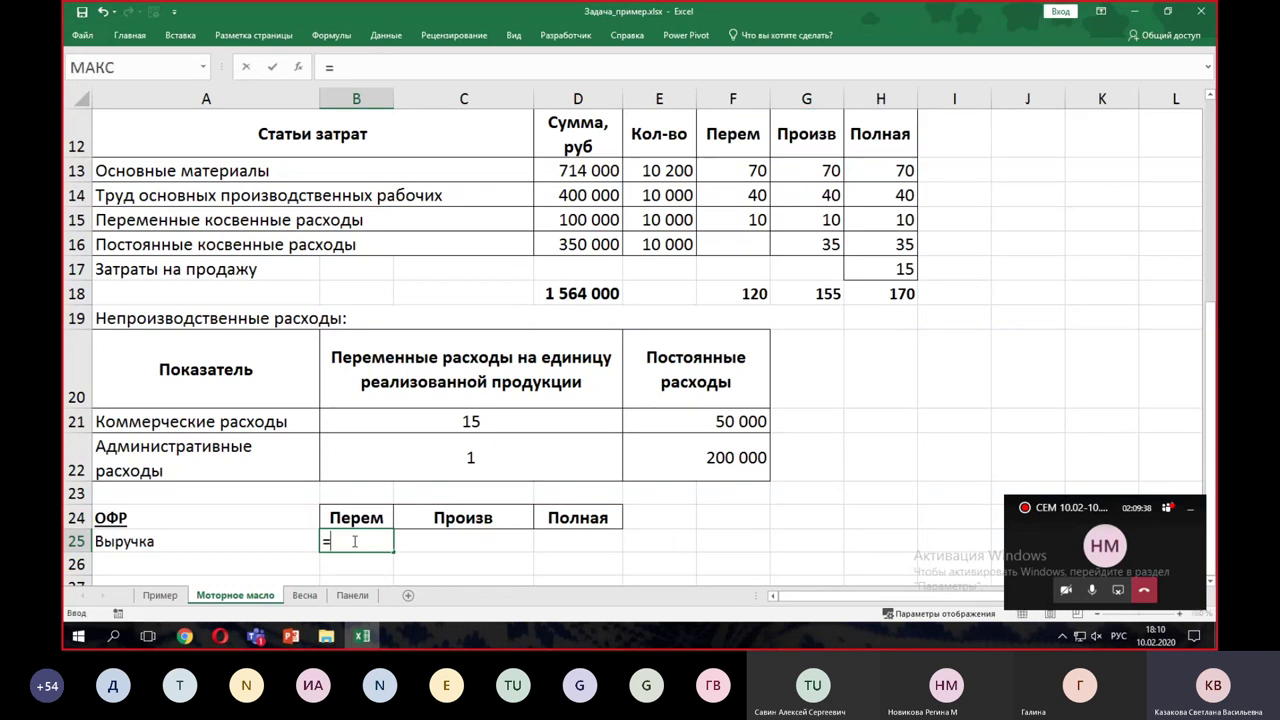
text(9000)
text(*200)
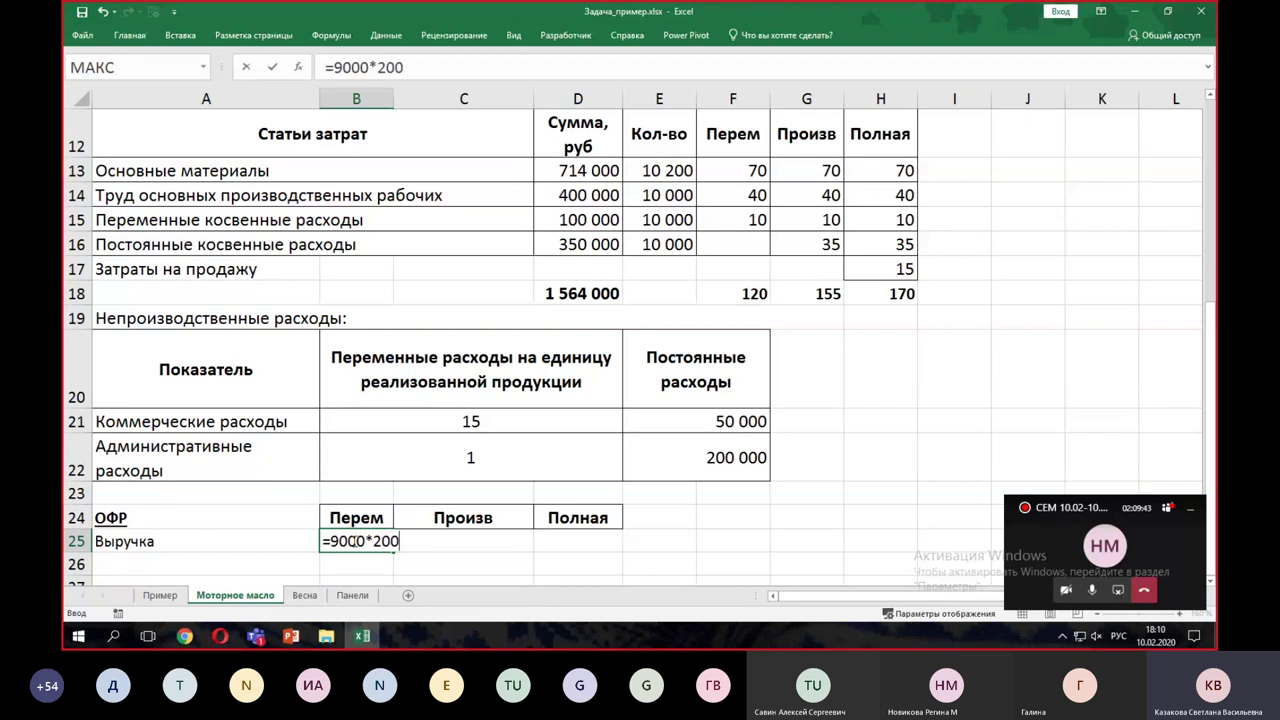
key(Return)
key(Up)
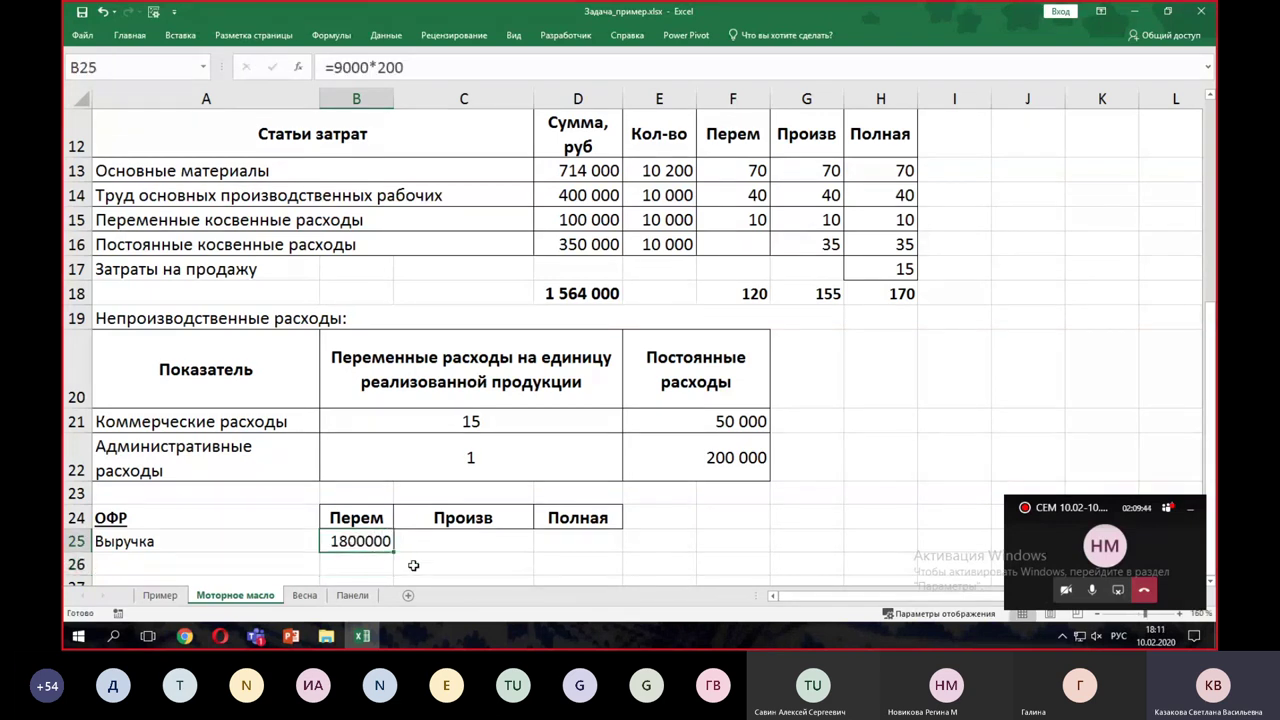
drag(396, 552, 586, 552)
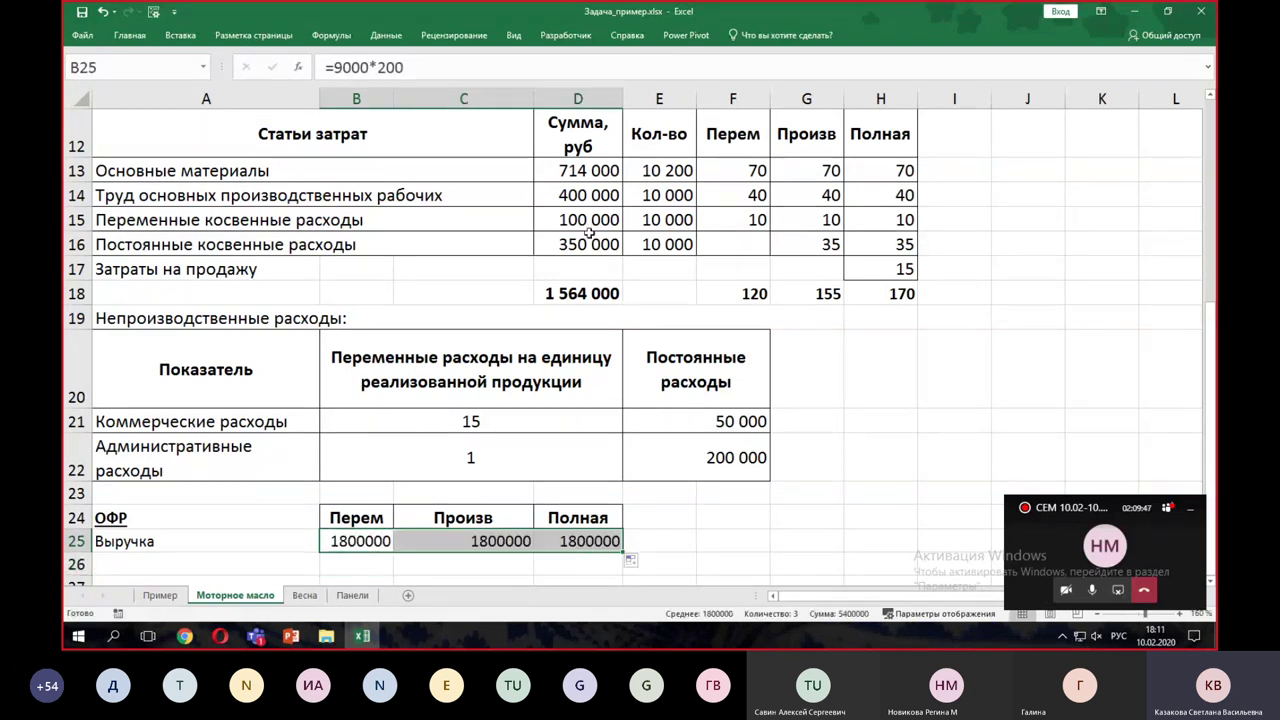
- Copy the formatting of D13 onto B25:D33 and auto-fit the width of column B
click(556, 168)
click(129, 35)
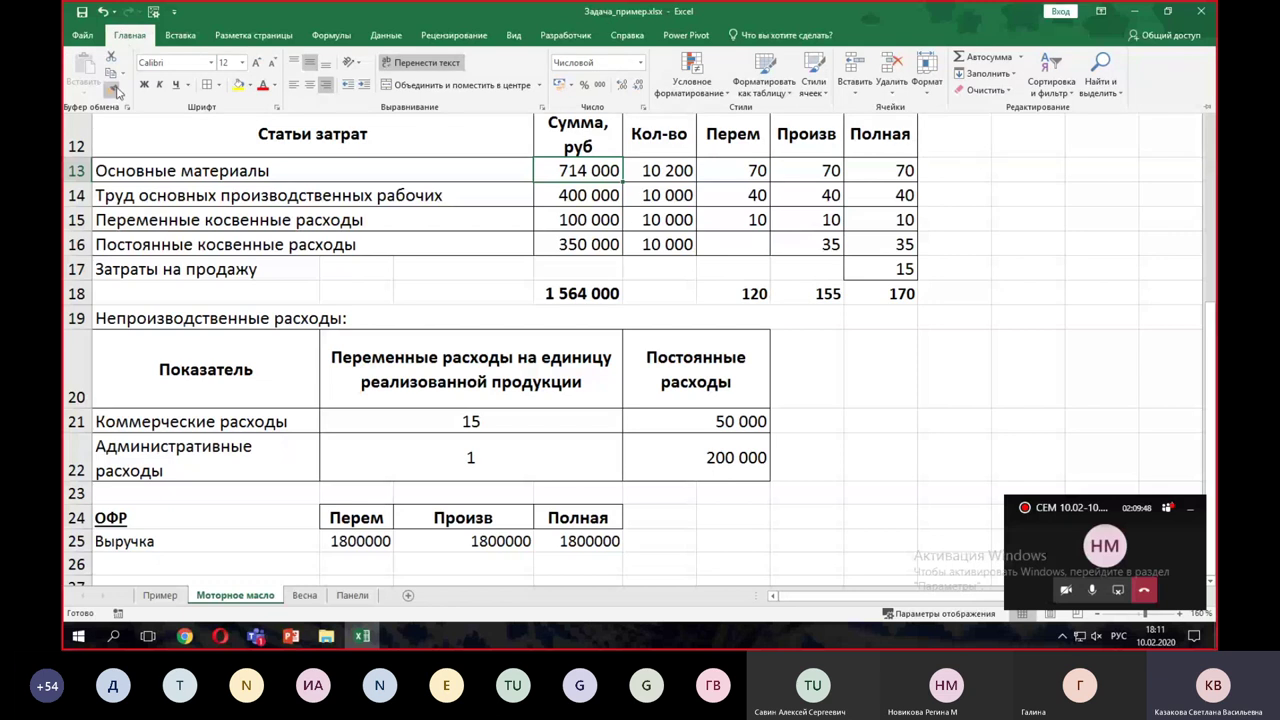
click(115, 92)
mouse_move(345, 538)
mouse_down()
mouse_move(586, 586)
mouse_move(580, 550)
mouse_up()
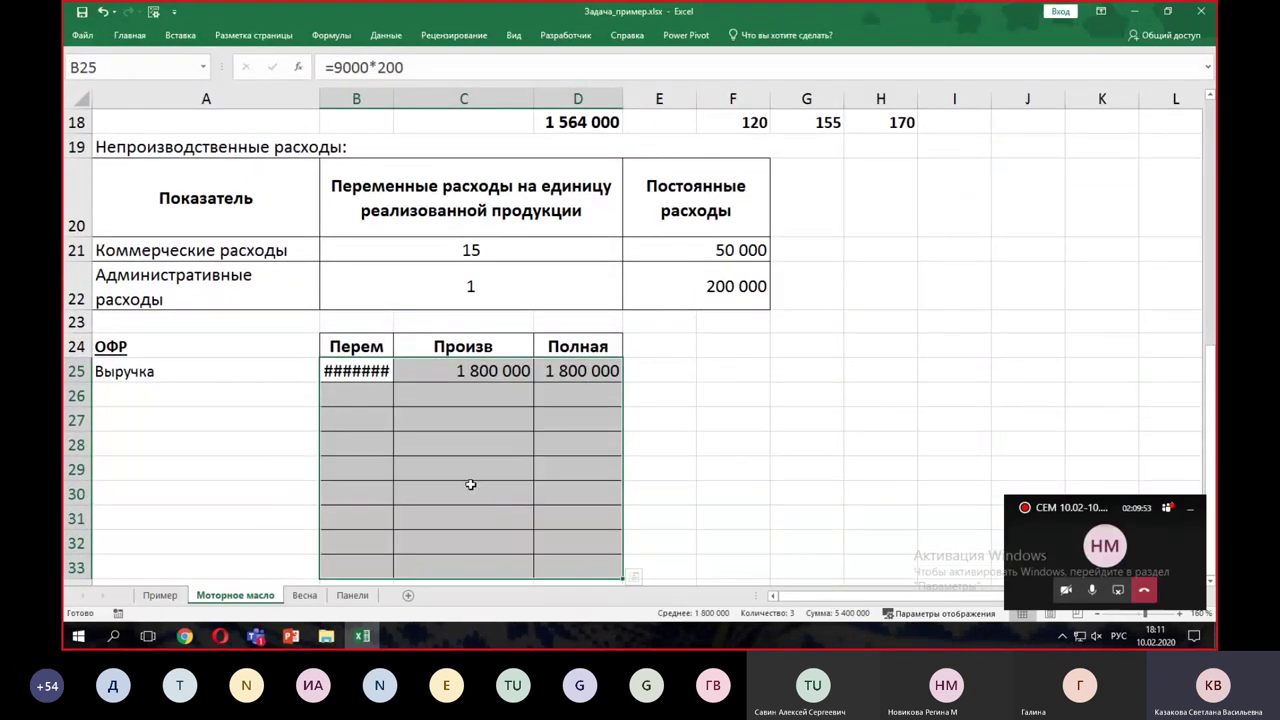
double_click(393, 97)
click(422, 474)
- Apply cell borders to the row label cells A25:A33
drag(156, 365, 255, 565)
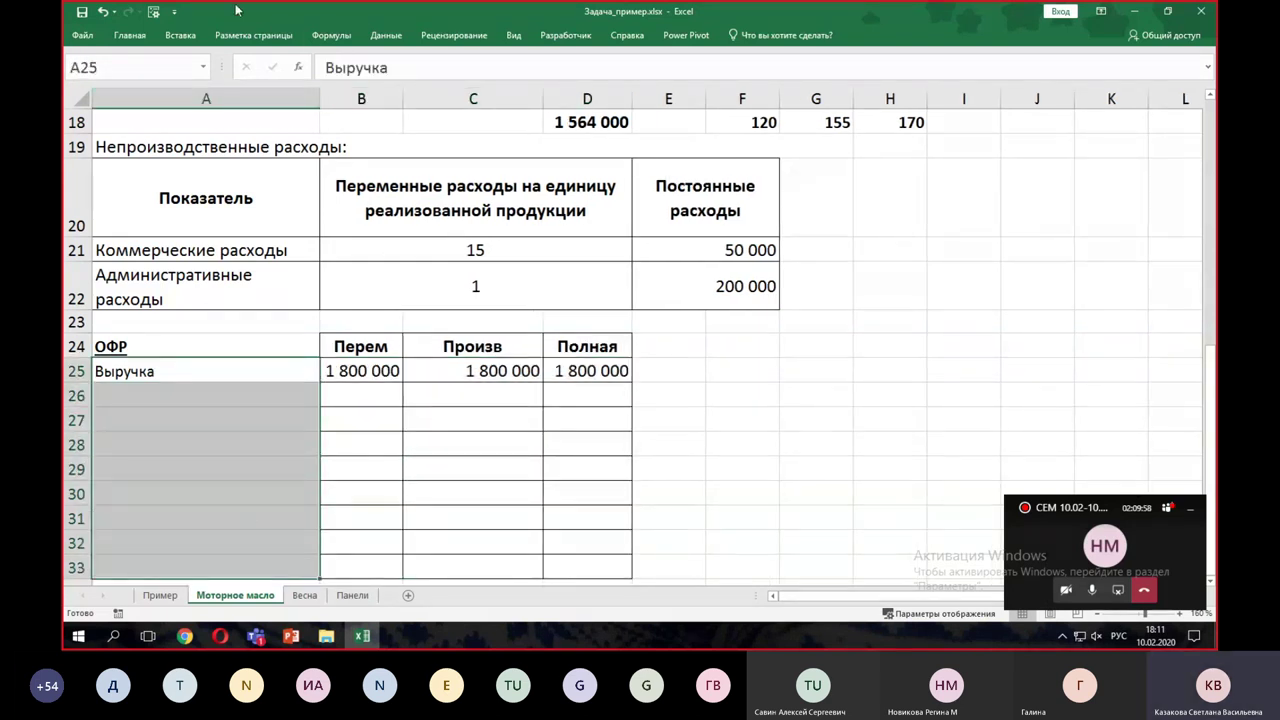
click(130, 35)
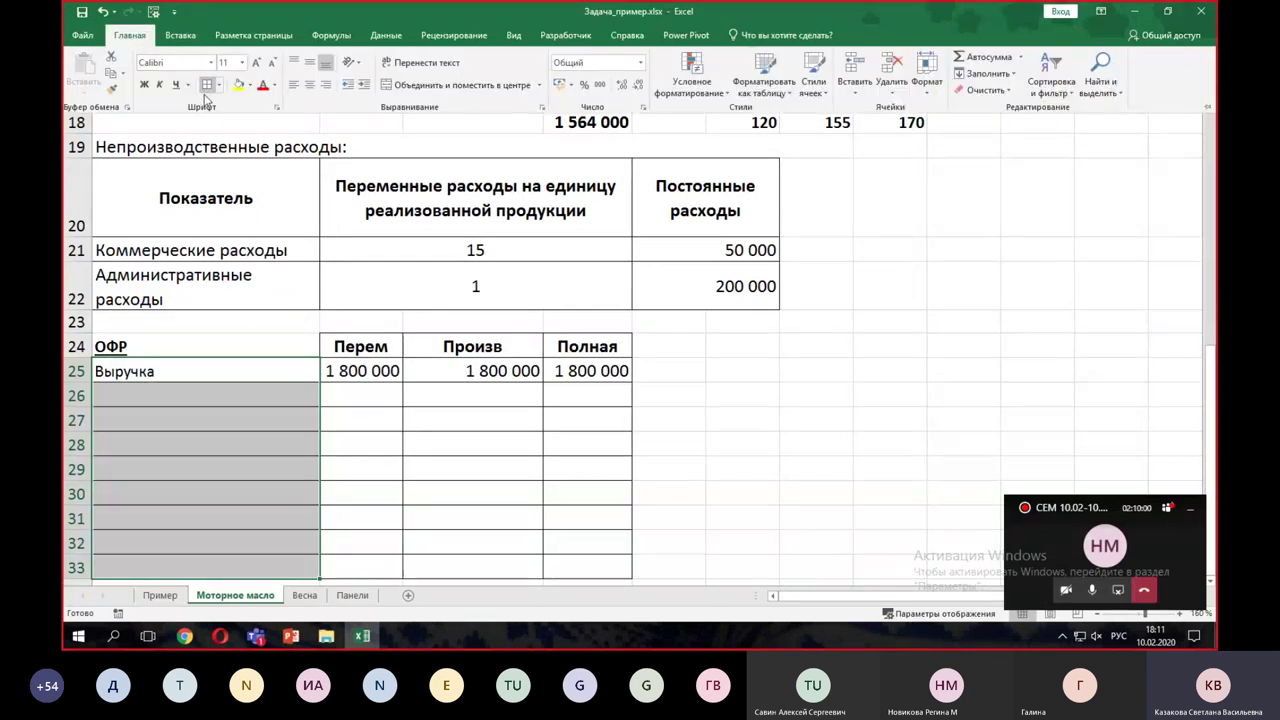
click(250, 402)
- Enter the label "Себестоимость" in A26 and copy the formatting of A25 onto A26:A33
click(226, 396)
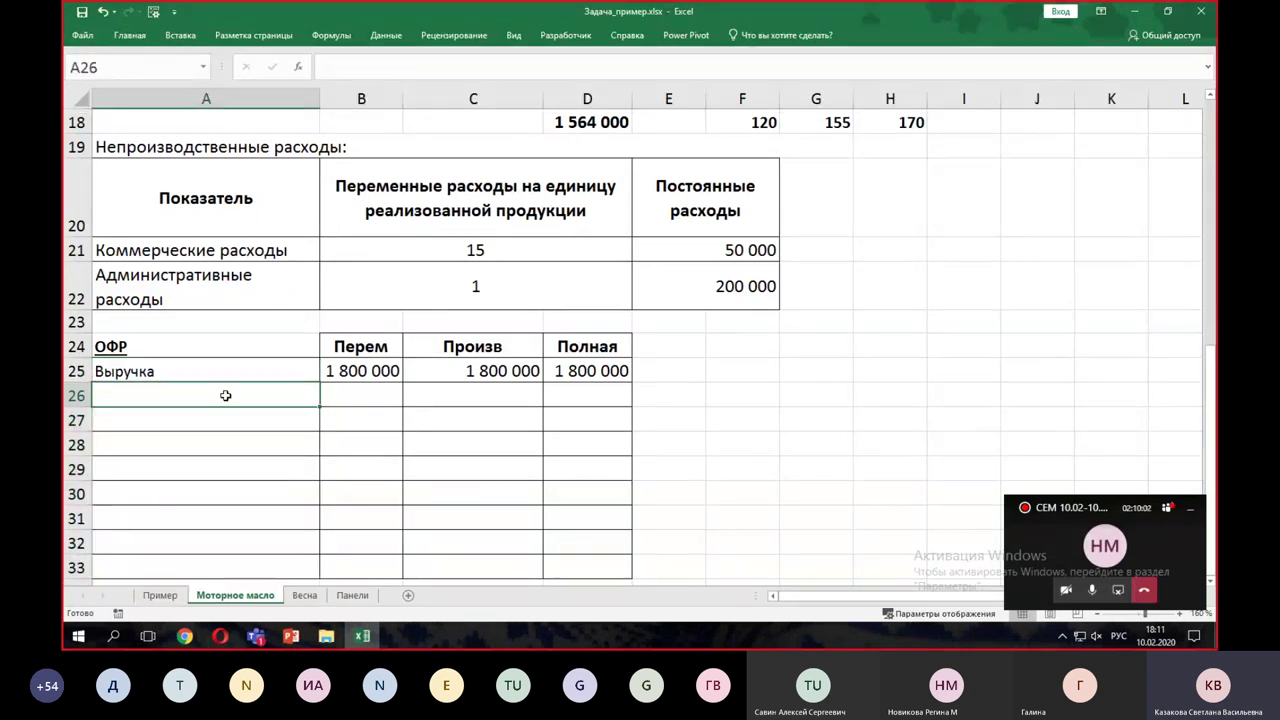
text(Себестоимость)
click(194, 371)
click(129, 35)
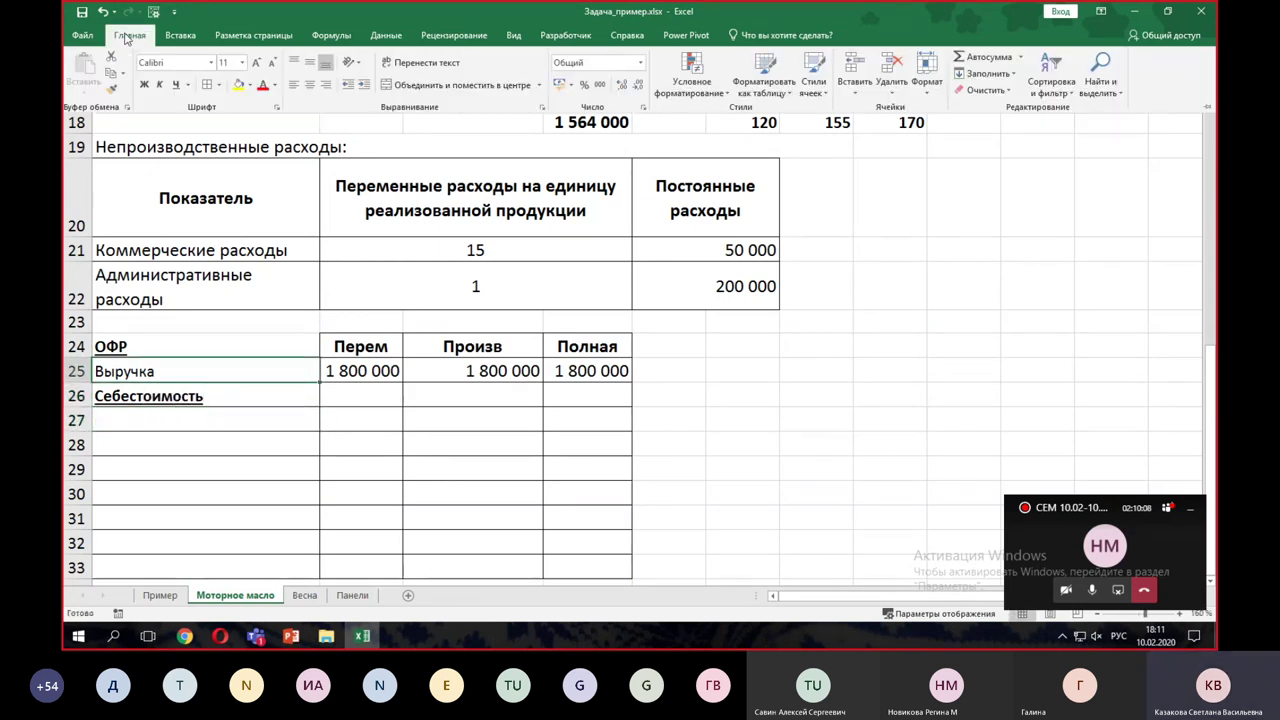
click(112, 89)
drag(175, 400, 172, 564)
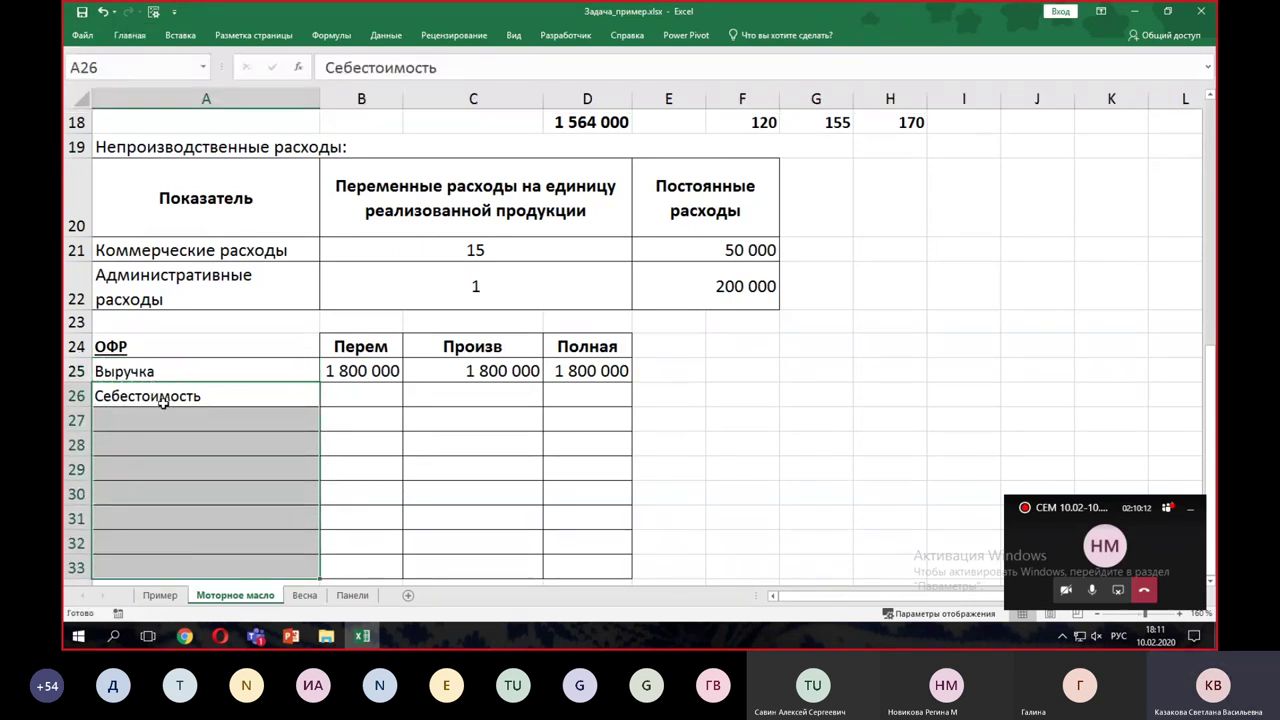
click(163, 397)
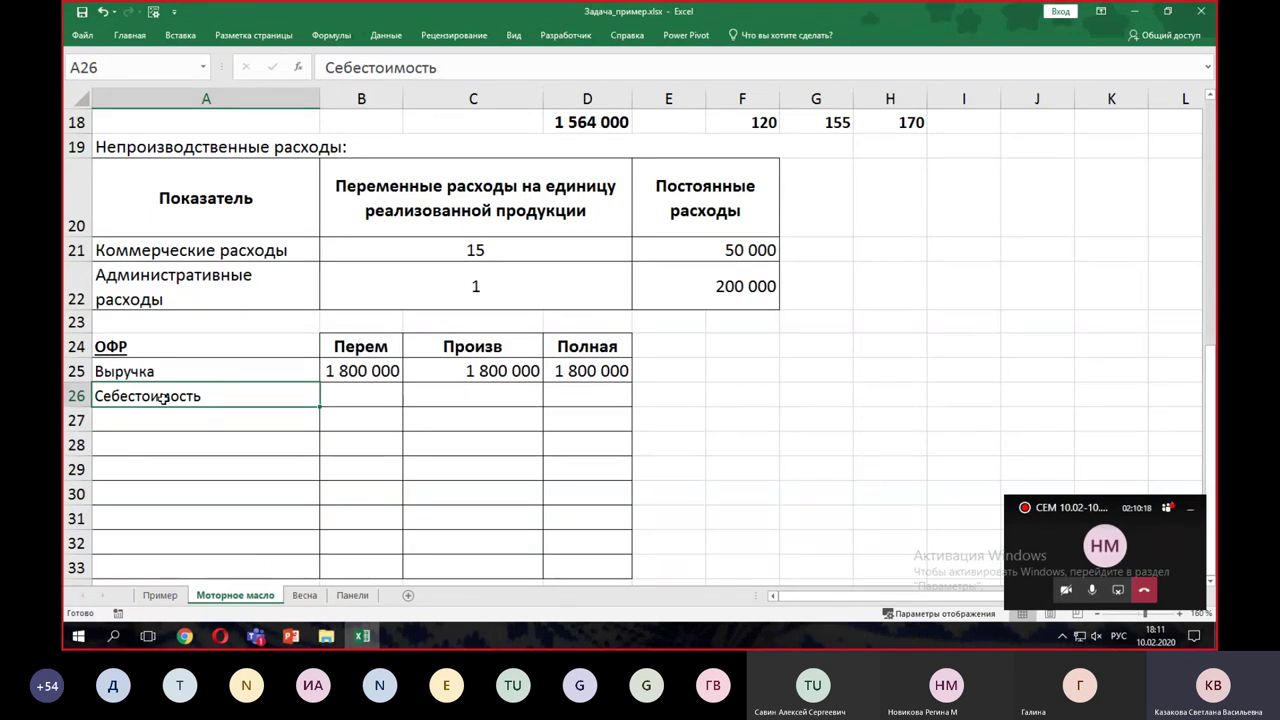
- Calculate the "Себестоимость" in B26 as =9000*F18 and fill it across to D26
click(375, 396)
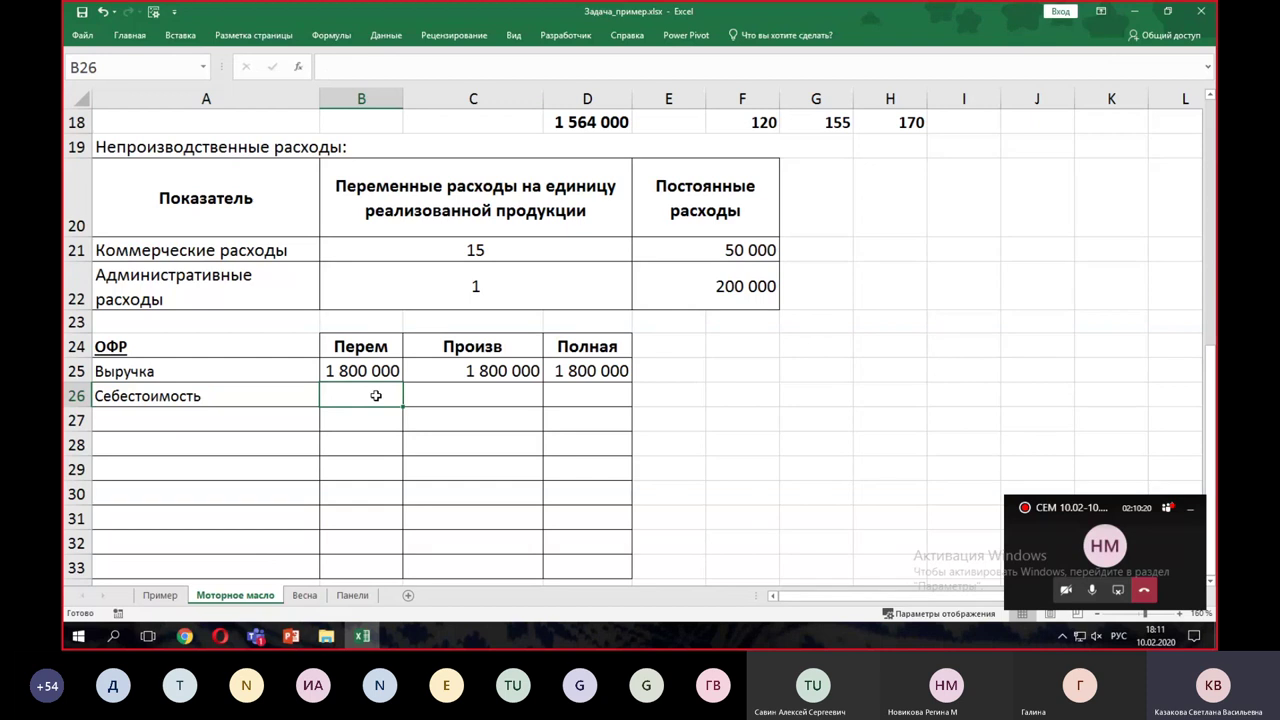
text(=9000)
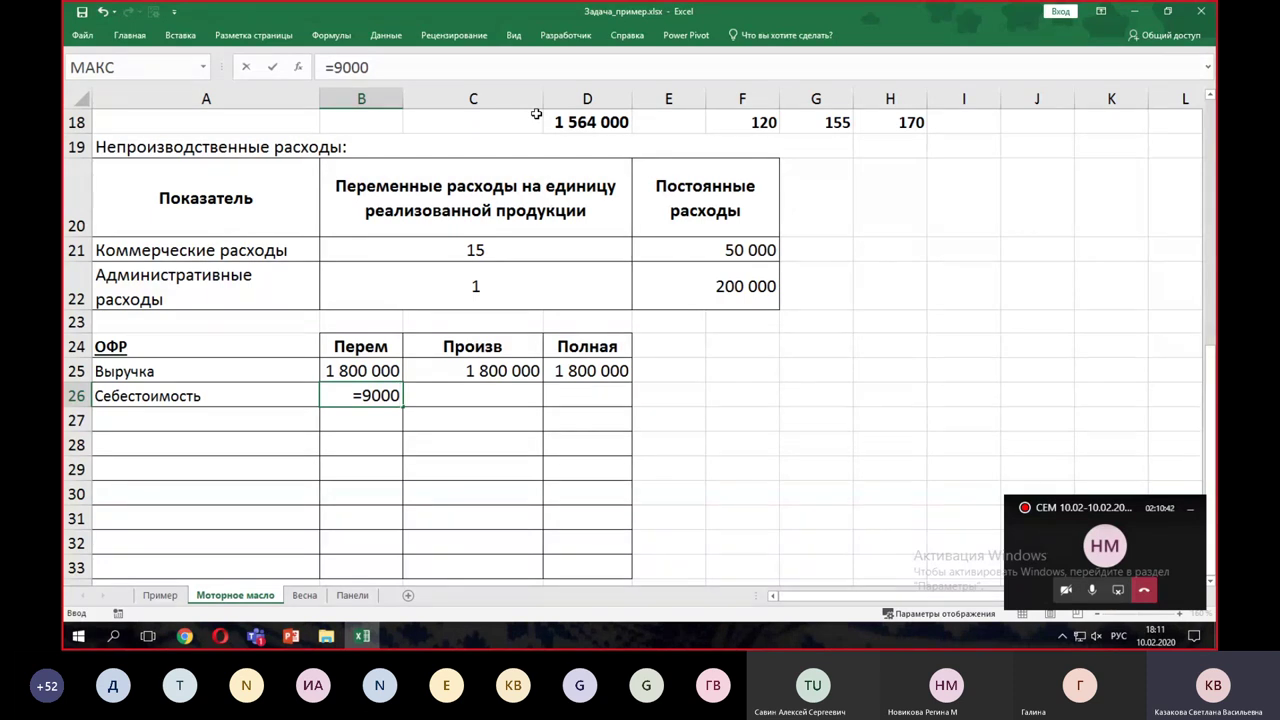
text(*)
click(740, 121)
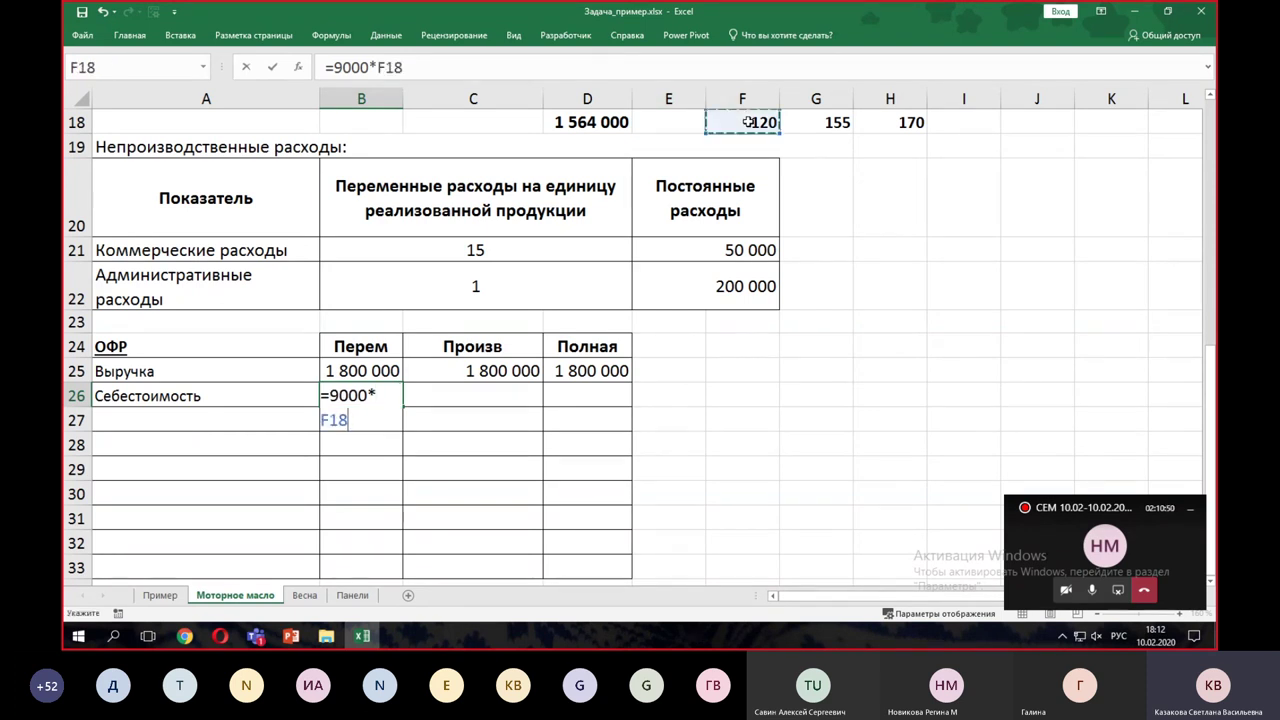
key(Return)
click(388, 393)
drag(407, 403, 616, 403)
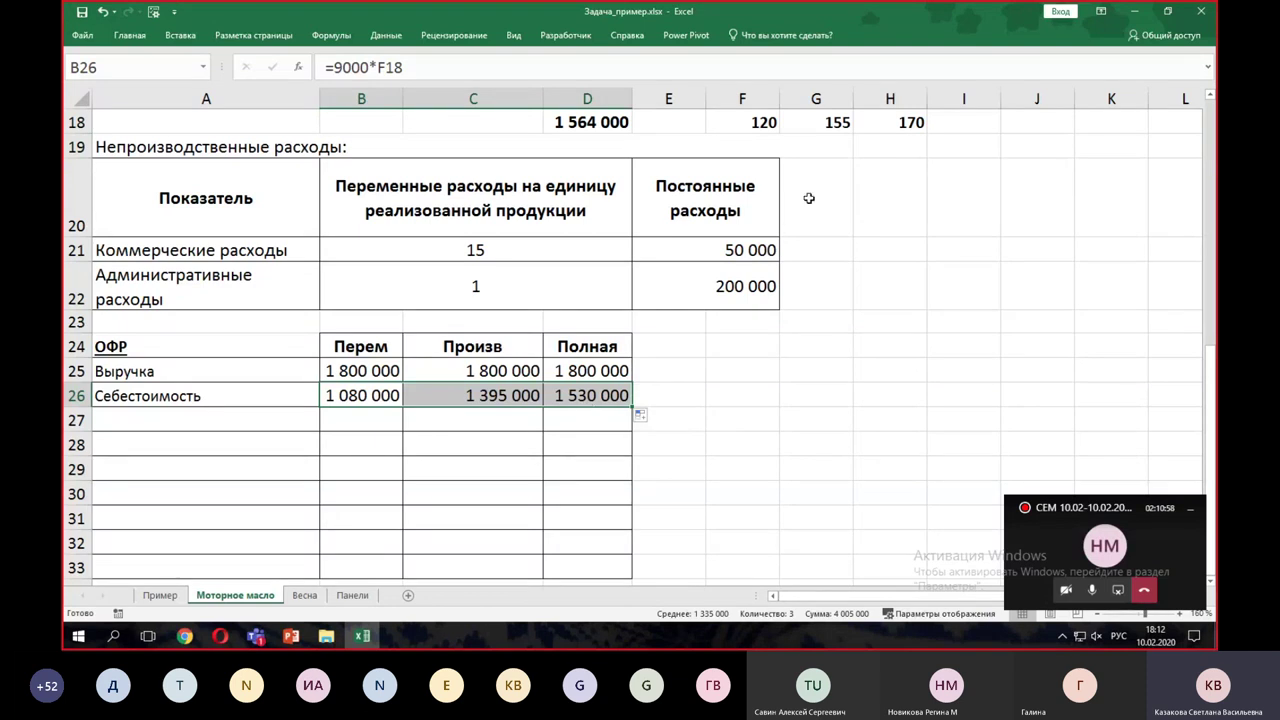
click(381, 395)
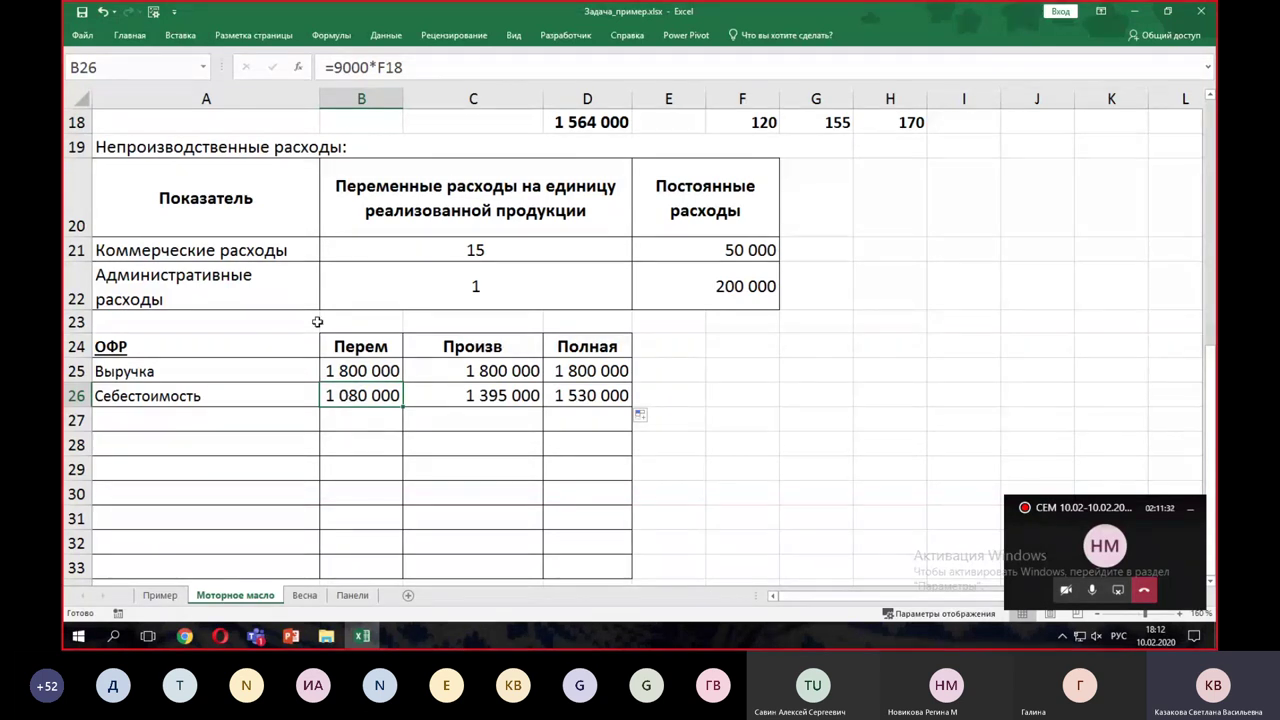
- Enter the label "Валовая прибыль" in A27, calculate B27 as =B25-B26 and fill it across to D27
click(243, 420)
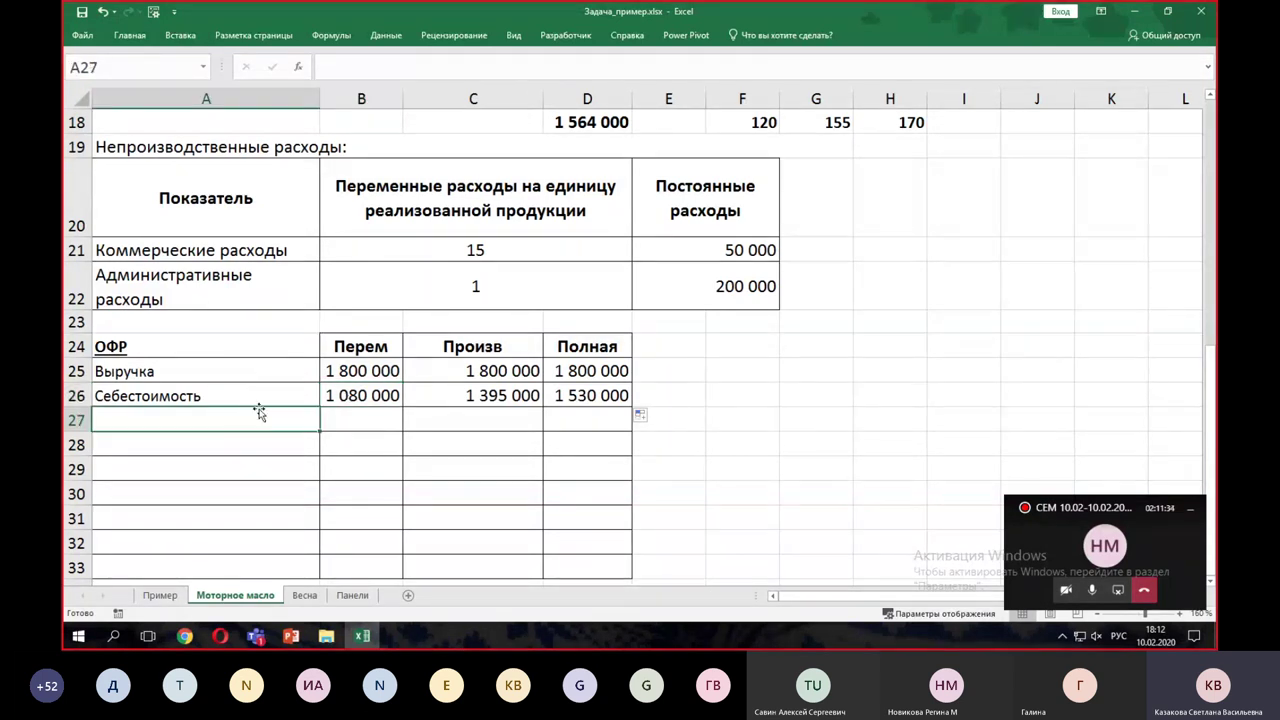
text(Валова)
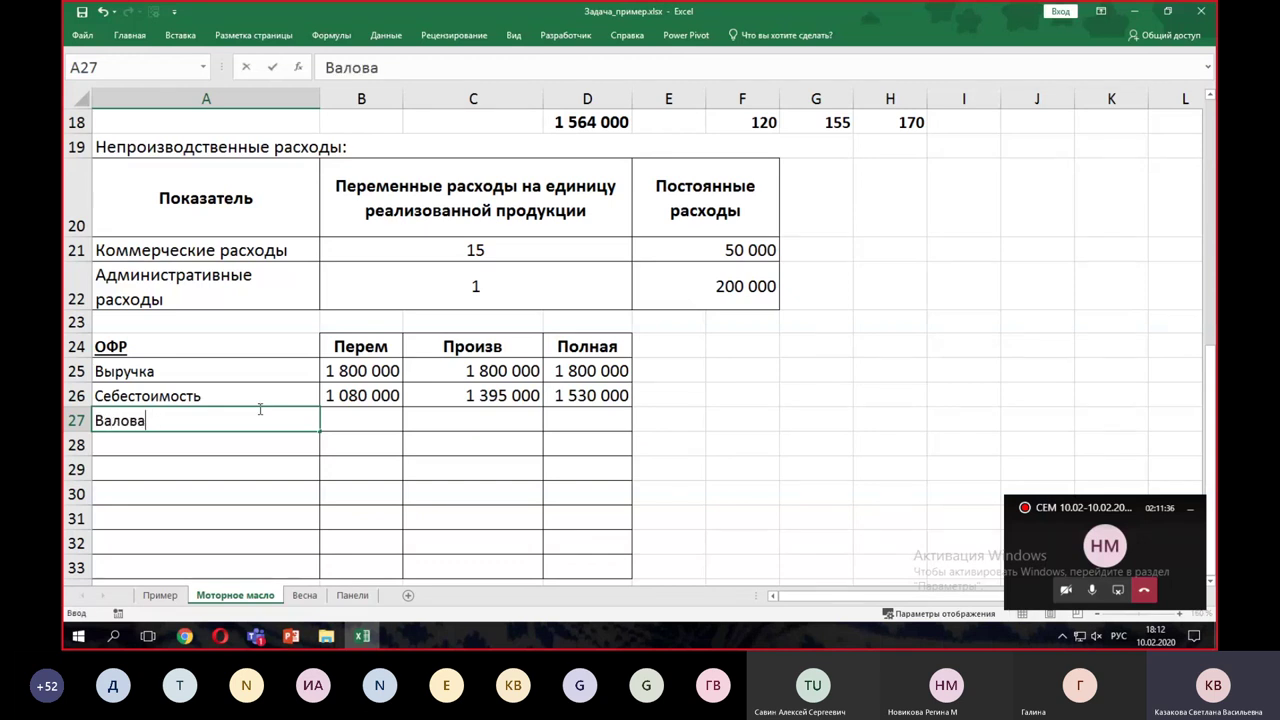
text(я прибыль)
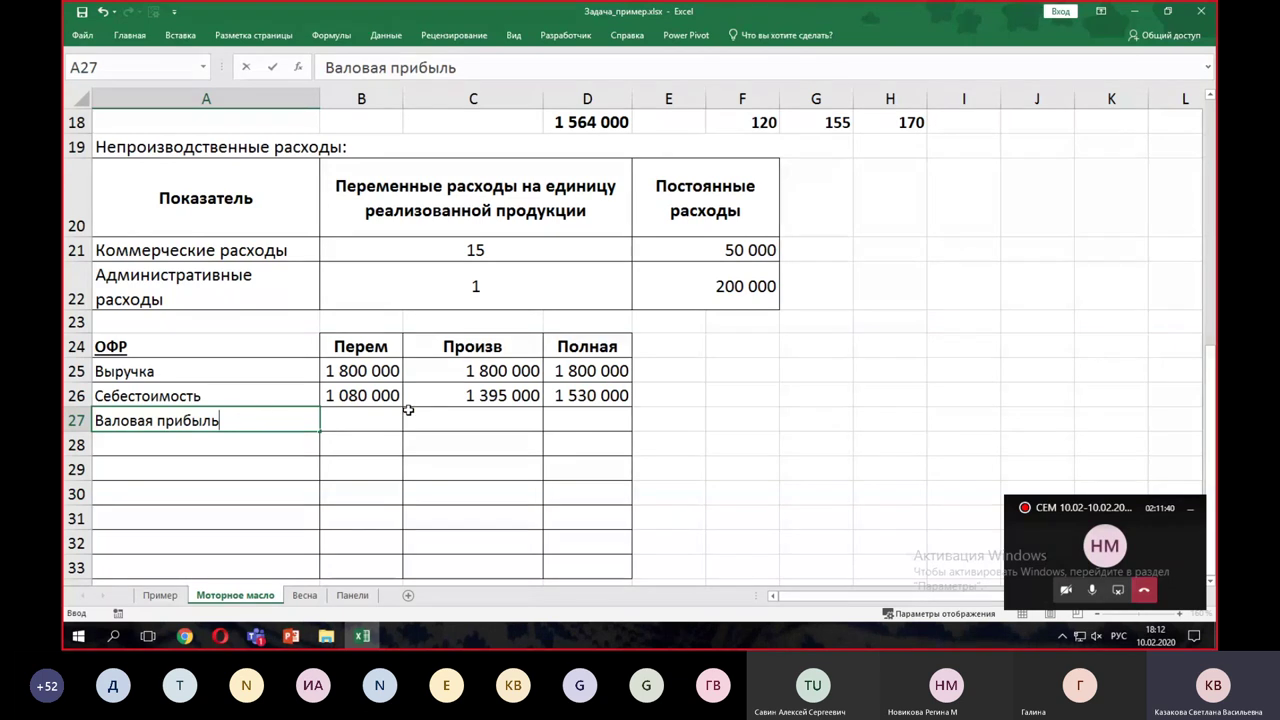
click(361, 423)
text(=)
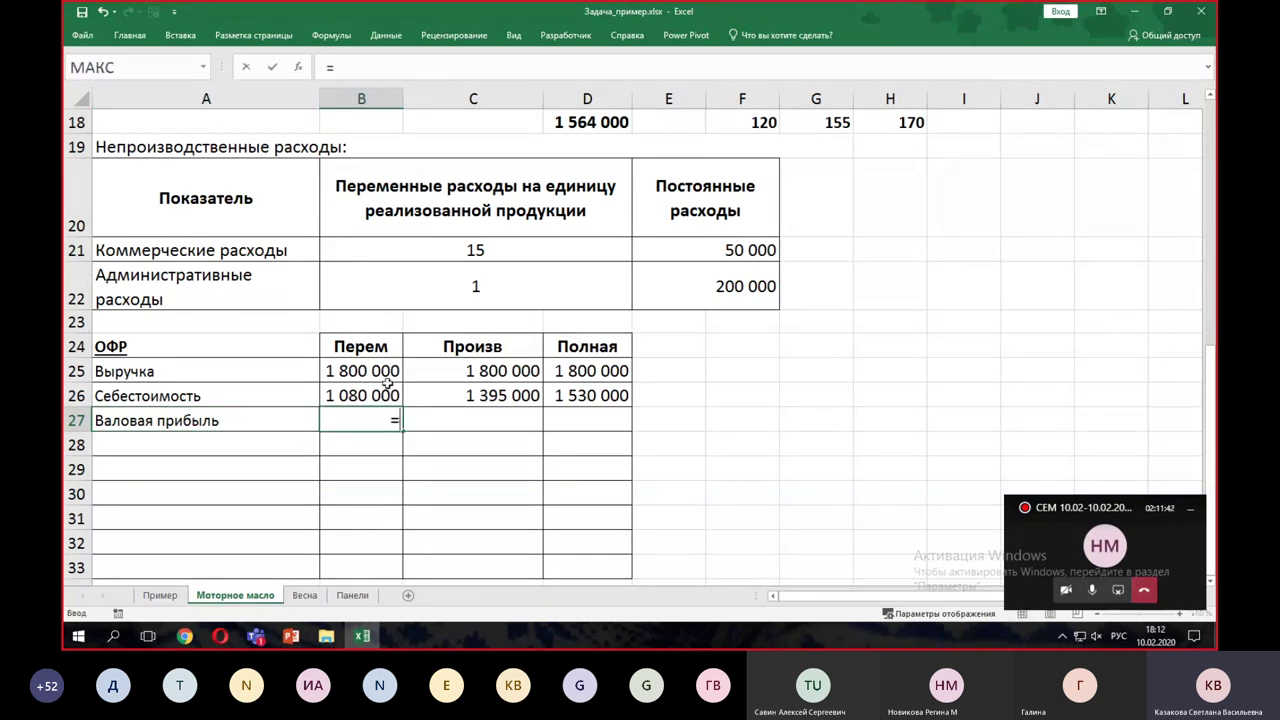
click(379, 369)
text(-)
click(366, 393)
key(Return)
click(392, 421)
drag(402, 430, 585, 430)
- Make the "Валовая прибыль" row A27:D27 bold
drag(150, 420, 601, 426)
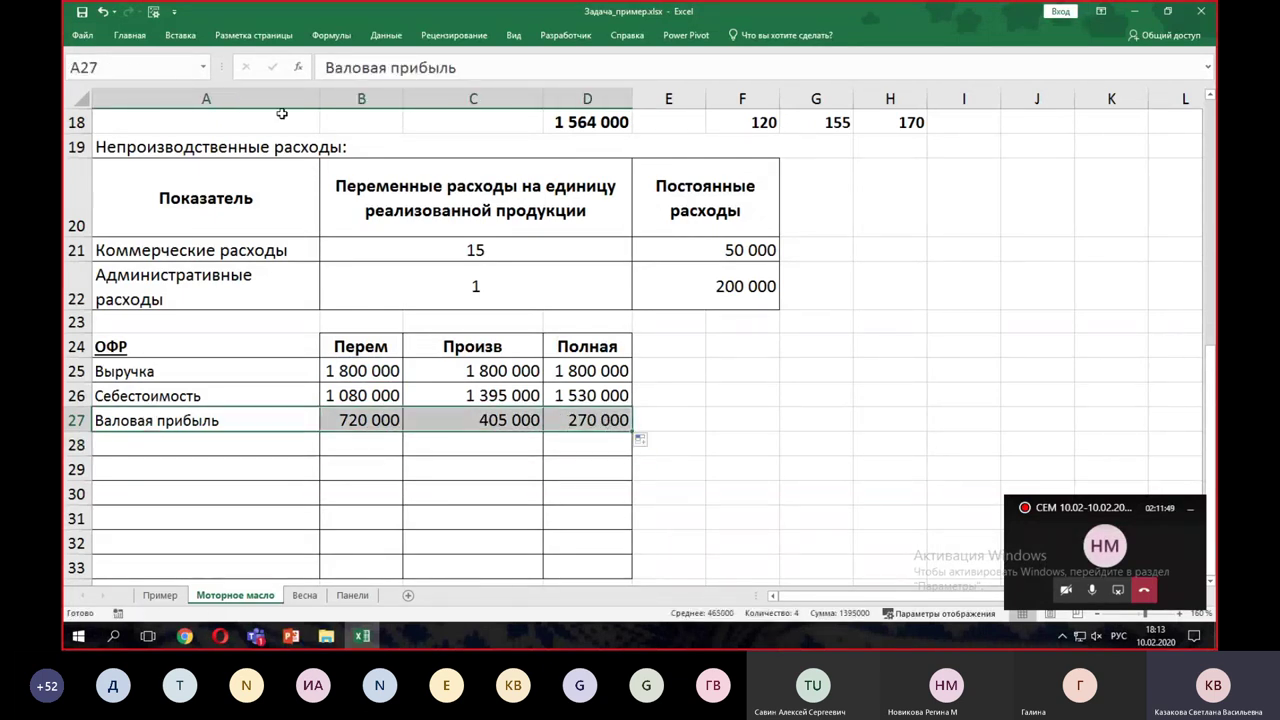
click(124, 38)
click(144, 85)
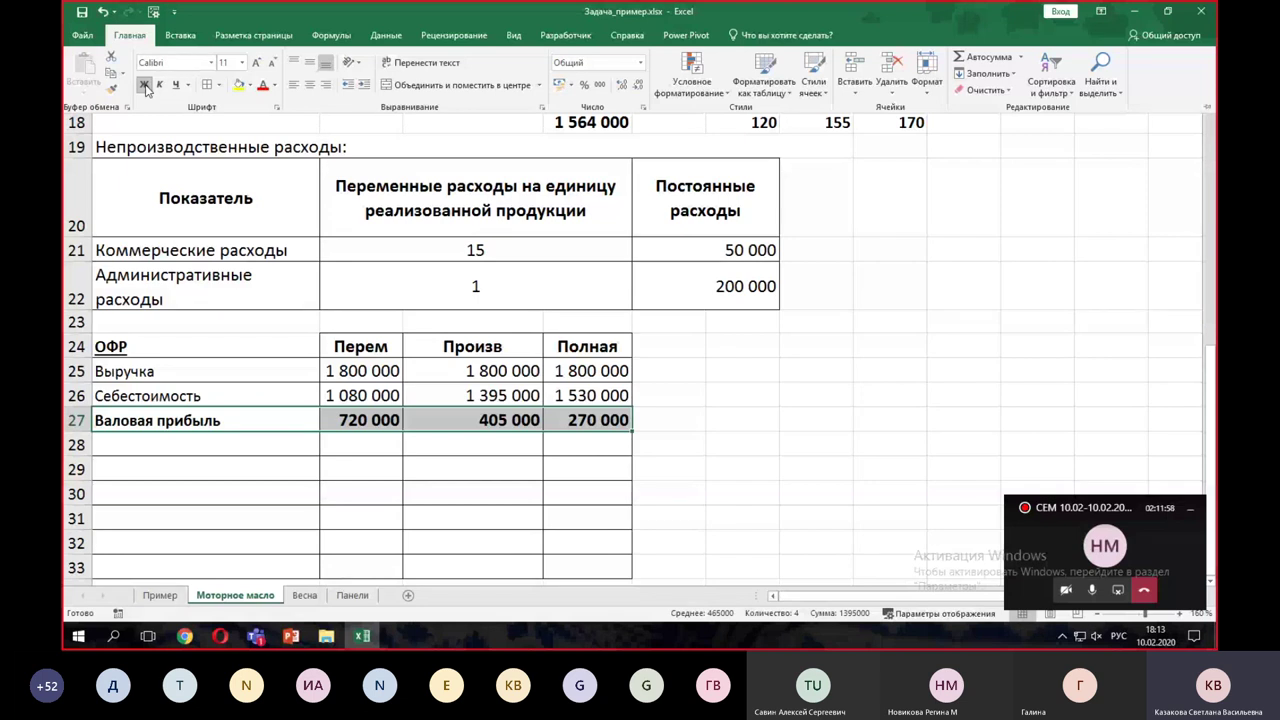
- Review the task conditions and the variable unit costs in F13:F15, then consult the PowerPoint slide on costs and return to Excel
click(136, 450)
click(130, 443)
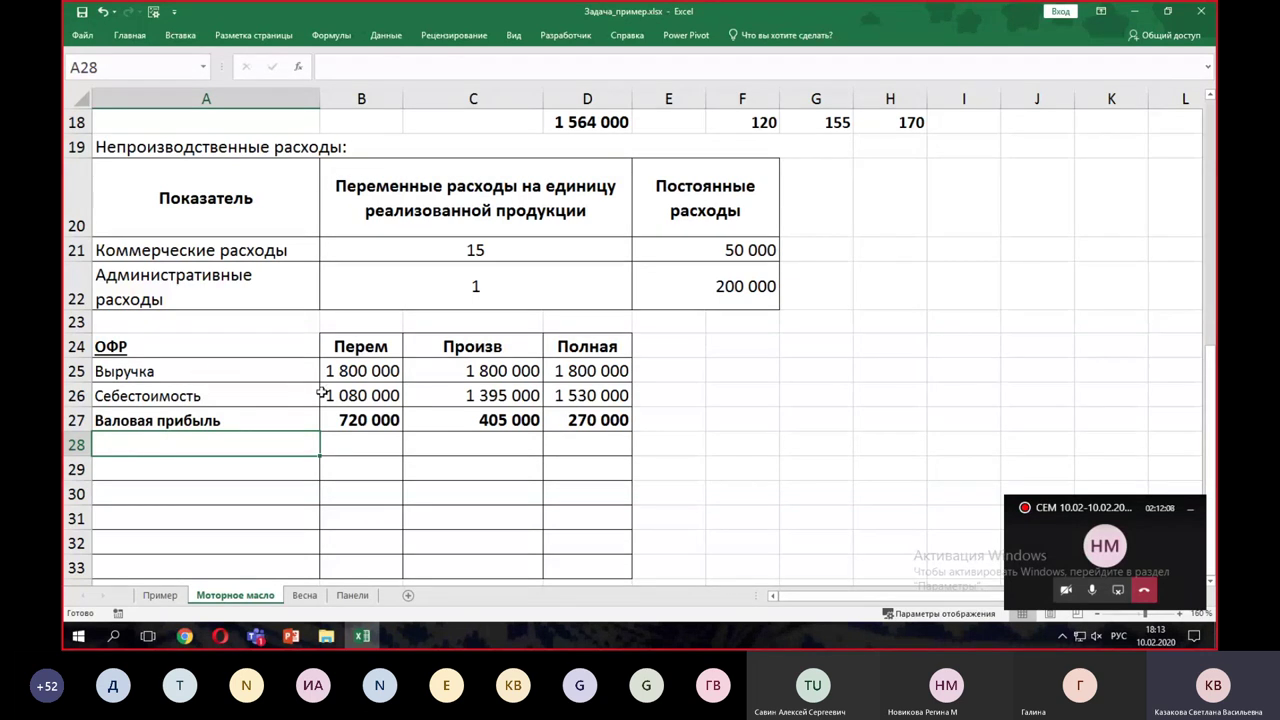
scroll(474, 402, up, 1)
scroll(474, 402, up, 1)
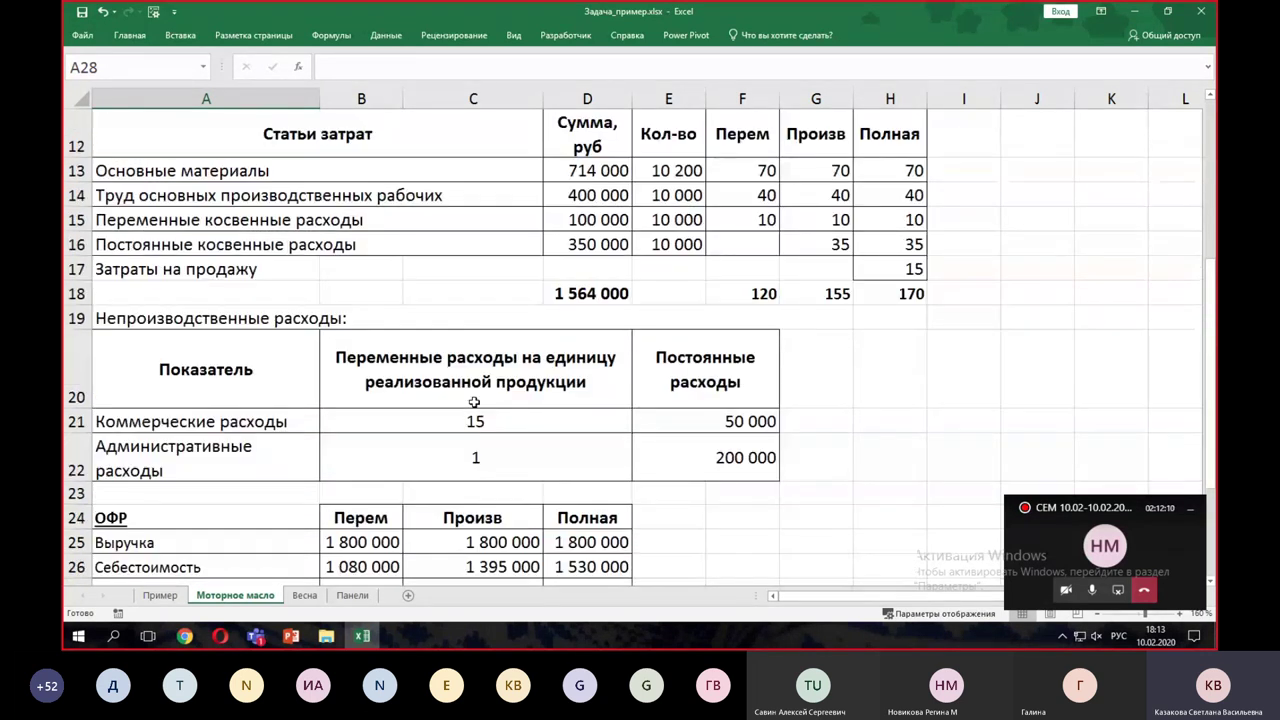
scroll(474, 402, up, 1)
scroll(472, 401, up, 2)
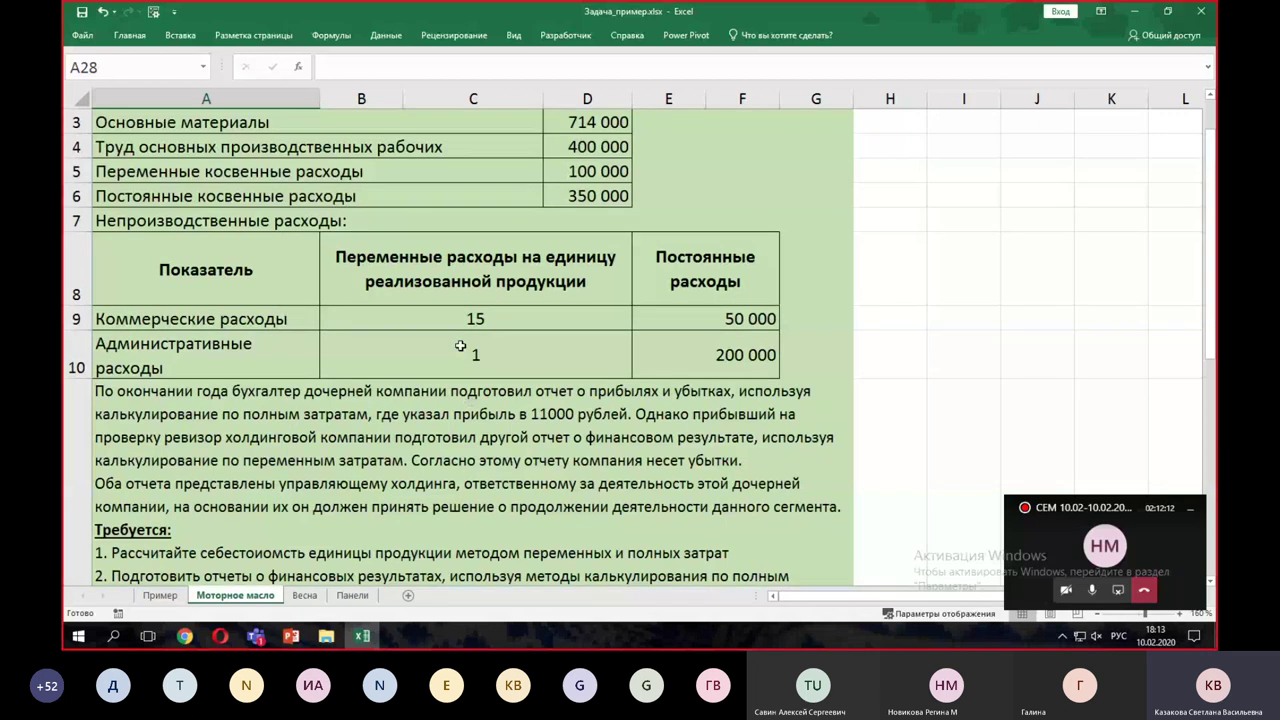
scroll(460, 346, up, 1)
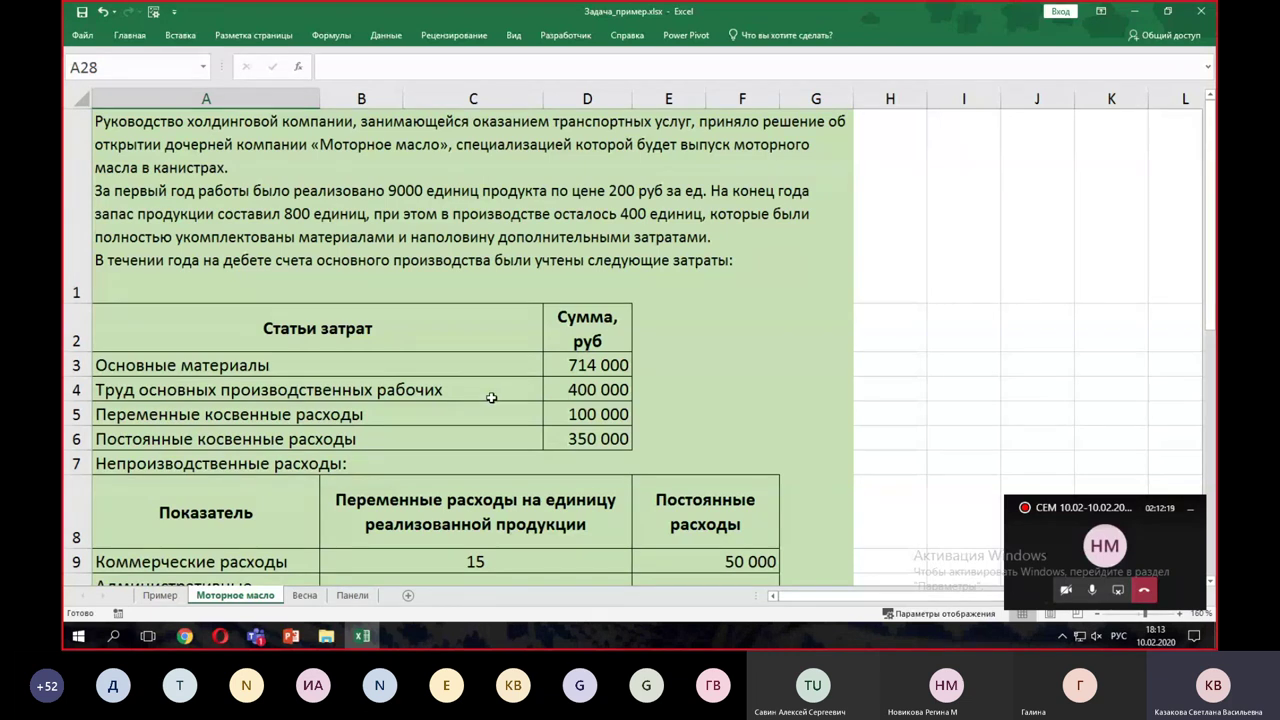
scroll(491, 398, down, 2)
scroll(491, 398, down, 2)
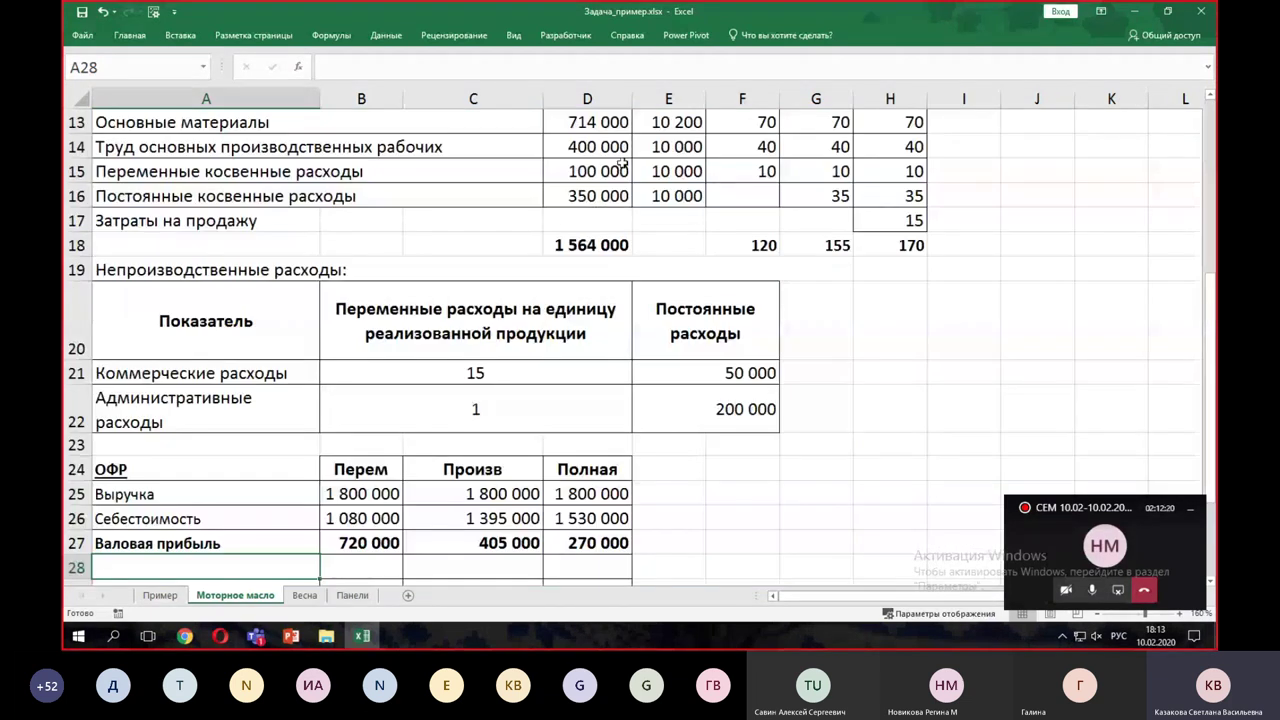
drag(734, 122, 737, 169)
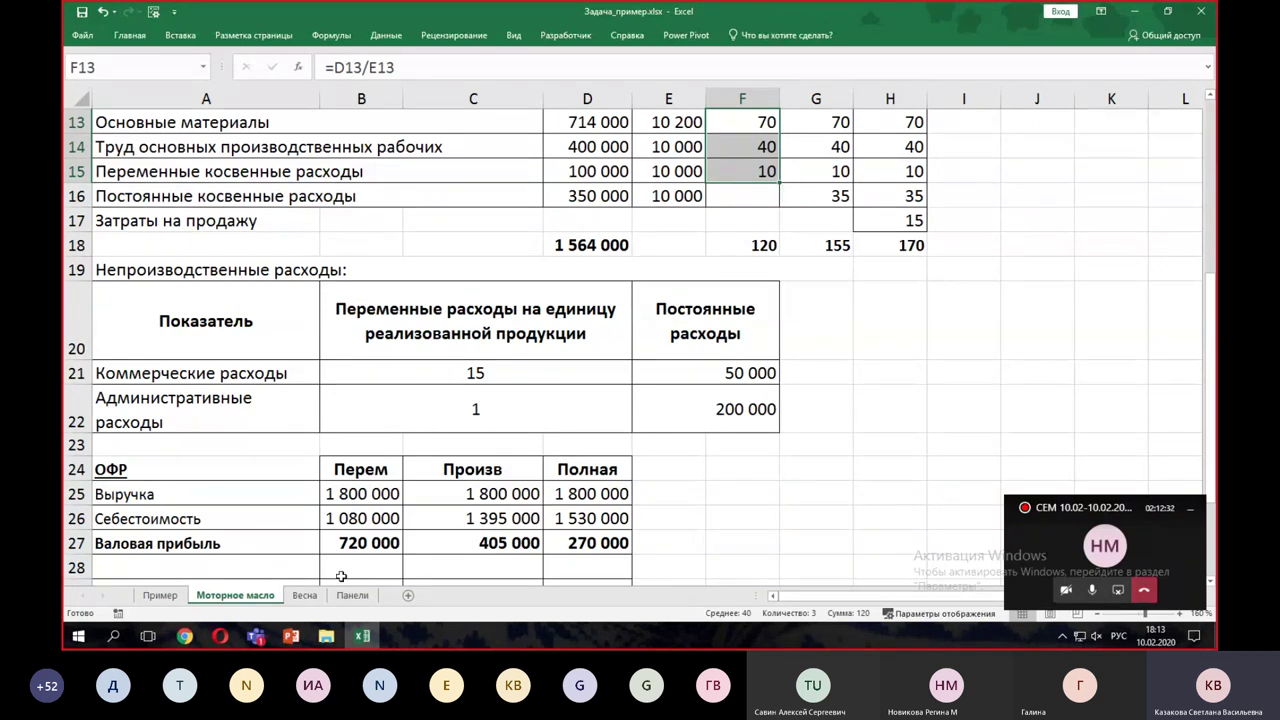
click(291, 636)
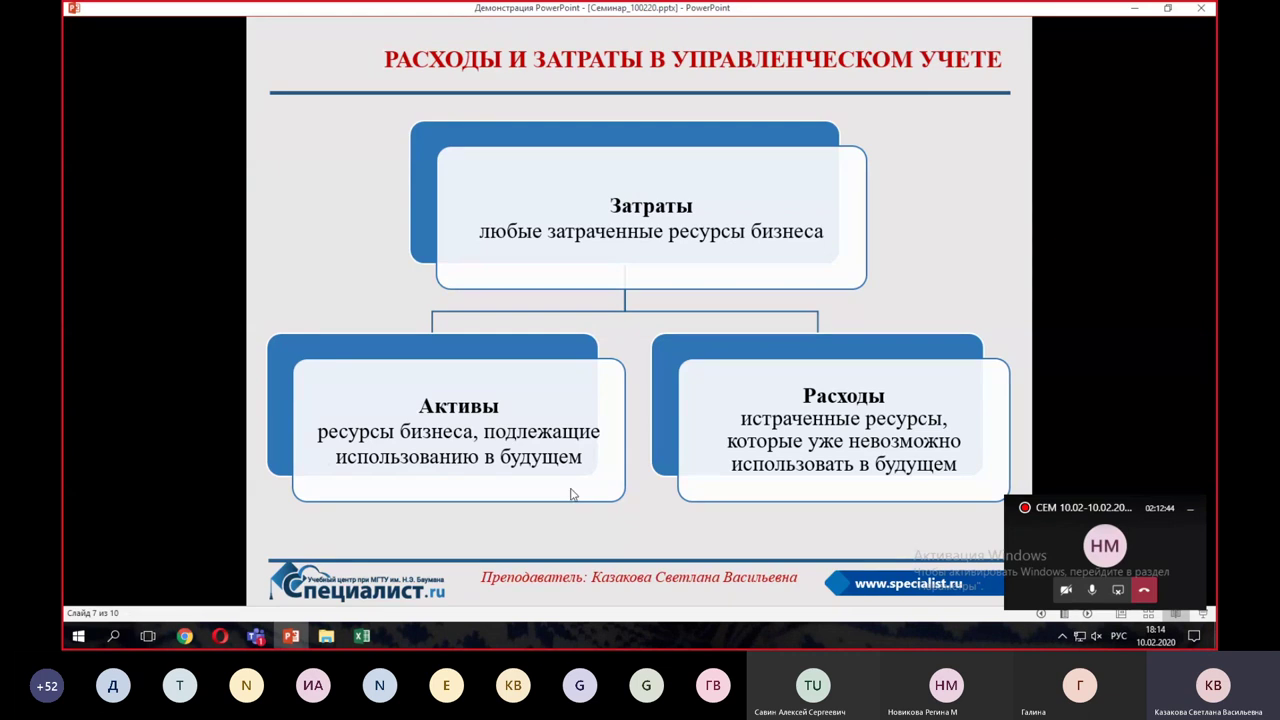
click(362, 636)
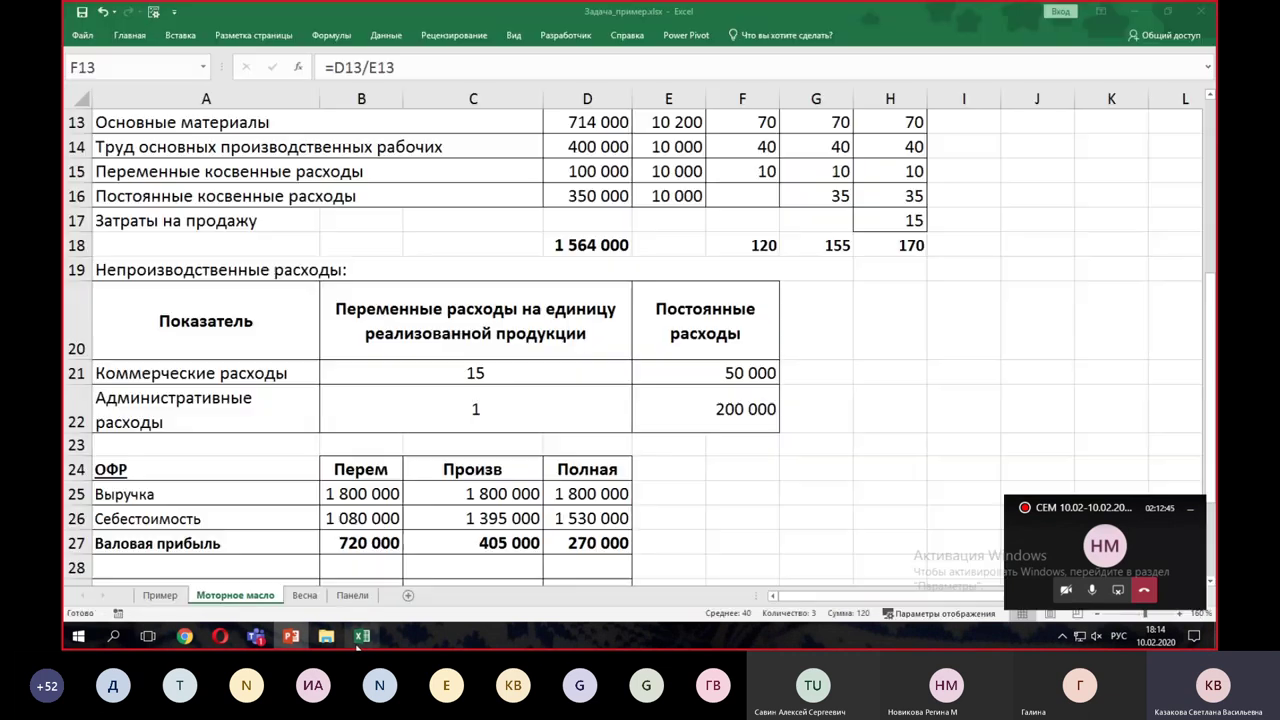
- Enter the label "ОПР" in A28 and set B28 to =D16, the fixed overhead costs
click(247, 569)
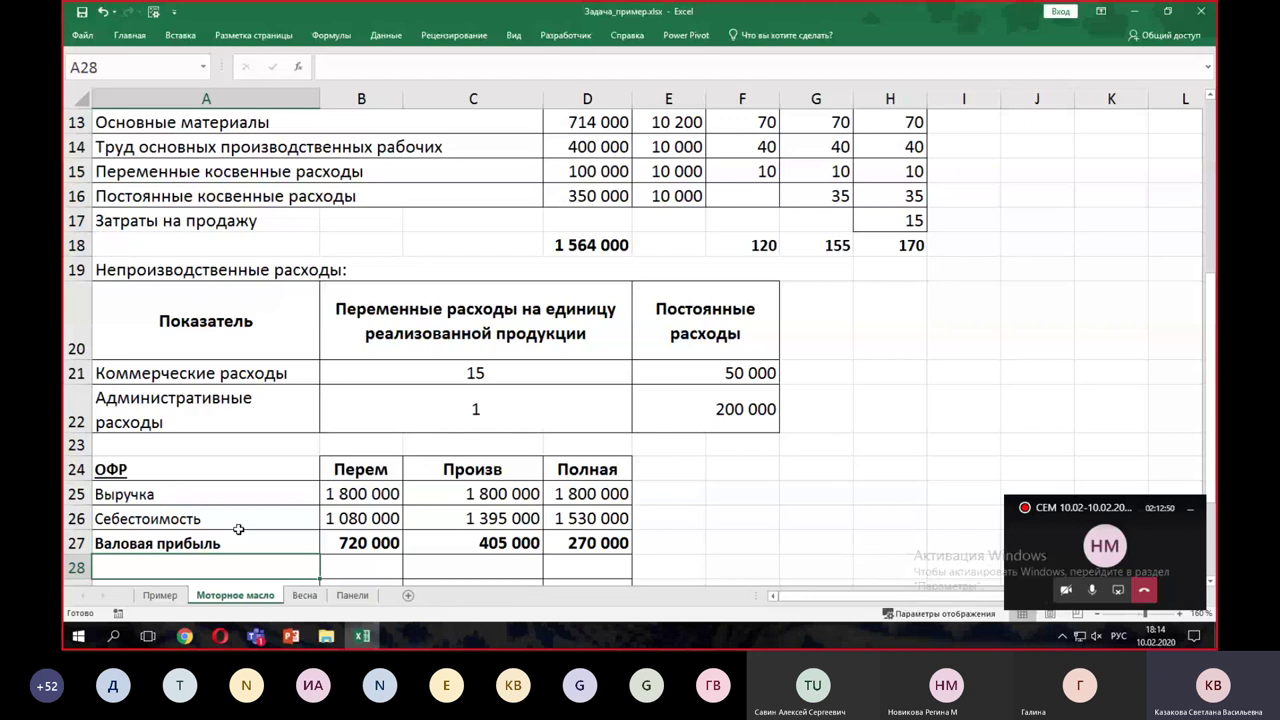
text(ОПР)
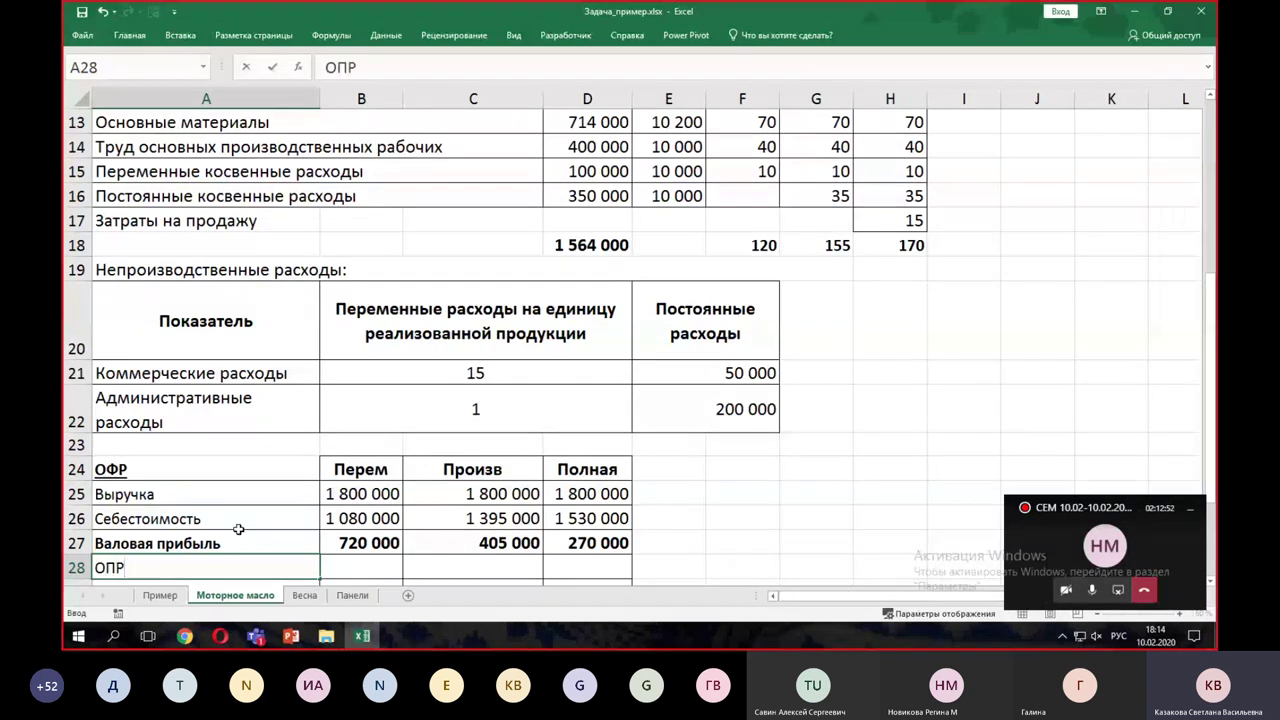
click(346, 564)
text(=)
click(575, 196)
key(Return)
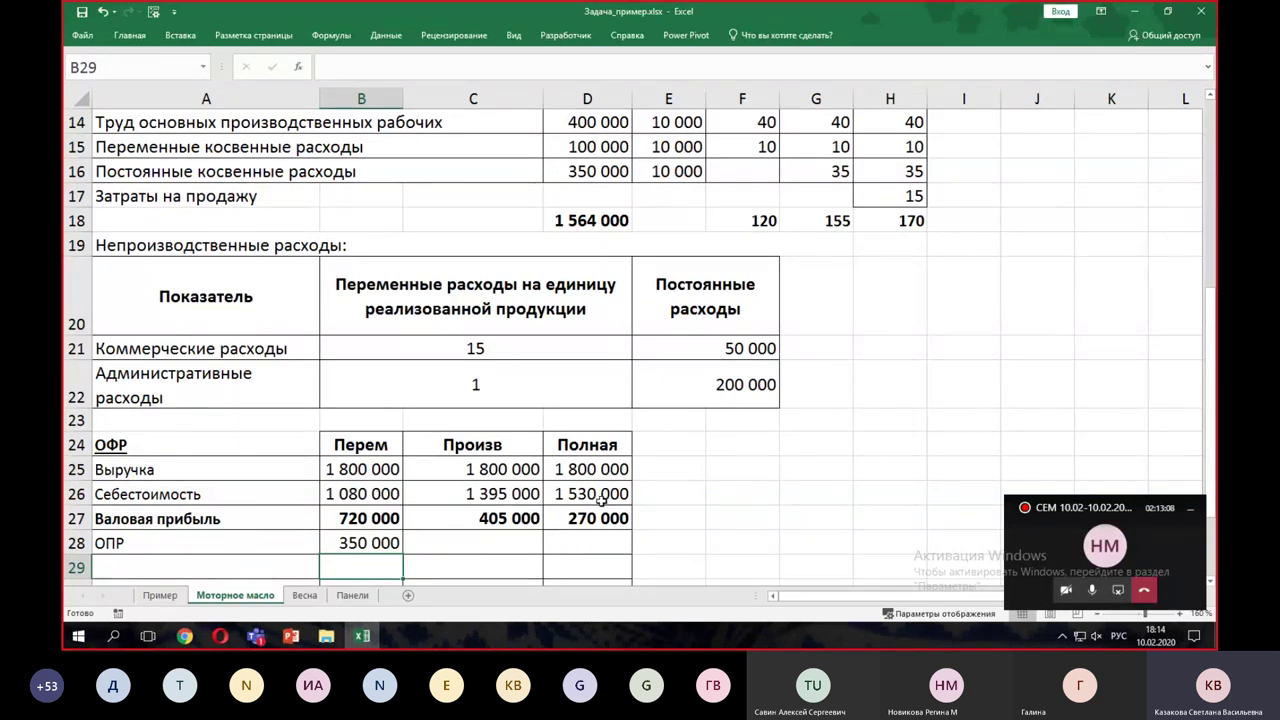
- Examine which cost items in rows 13 to 17 enter each costing method, and compare the production and full cost in C26:D26
scroll(650, 517, down, 3)
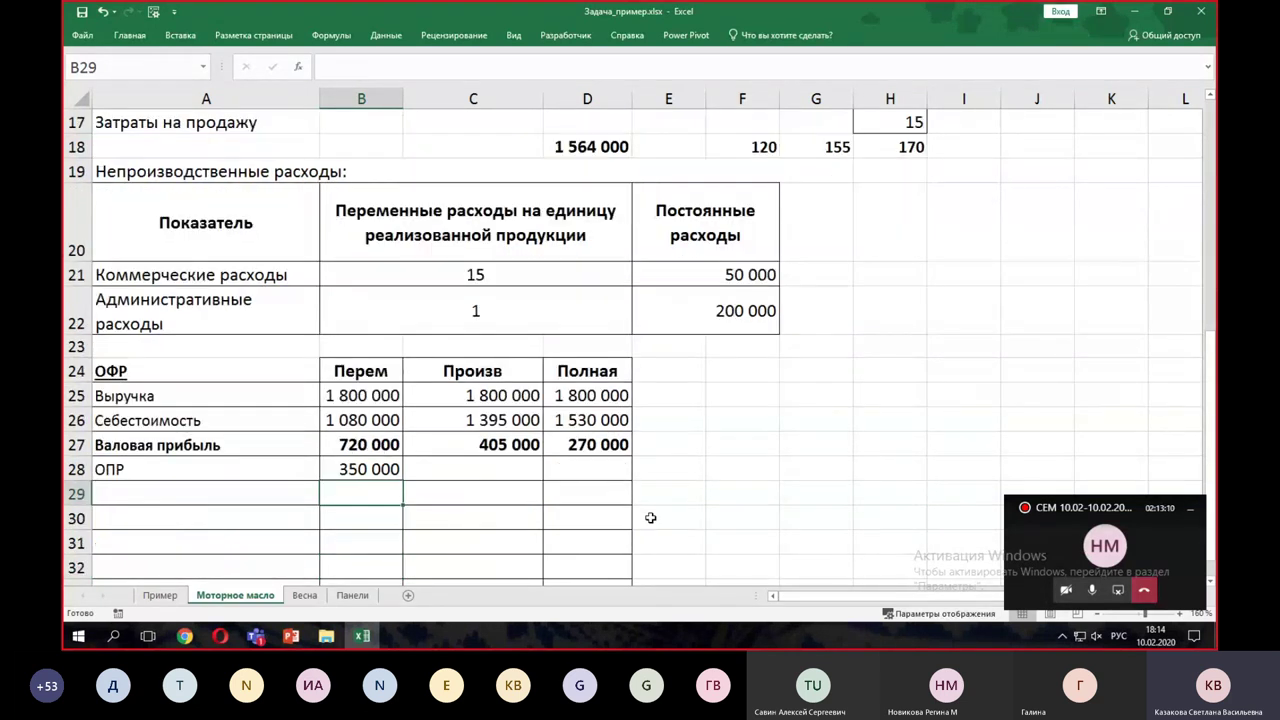
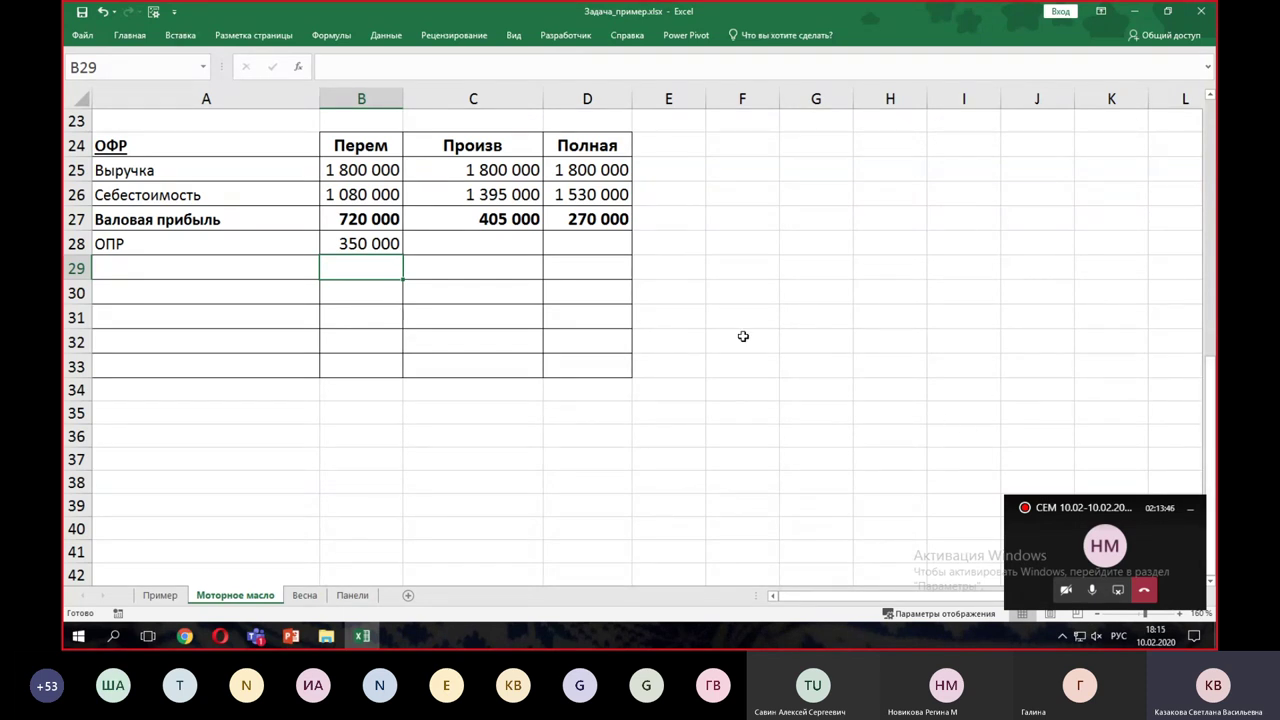
scroll(826, 340, up, 2)
scroll(826, 340, up, 5)
scroll(826, 340, down, 5)
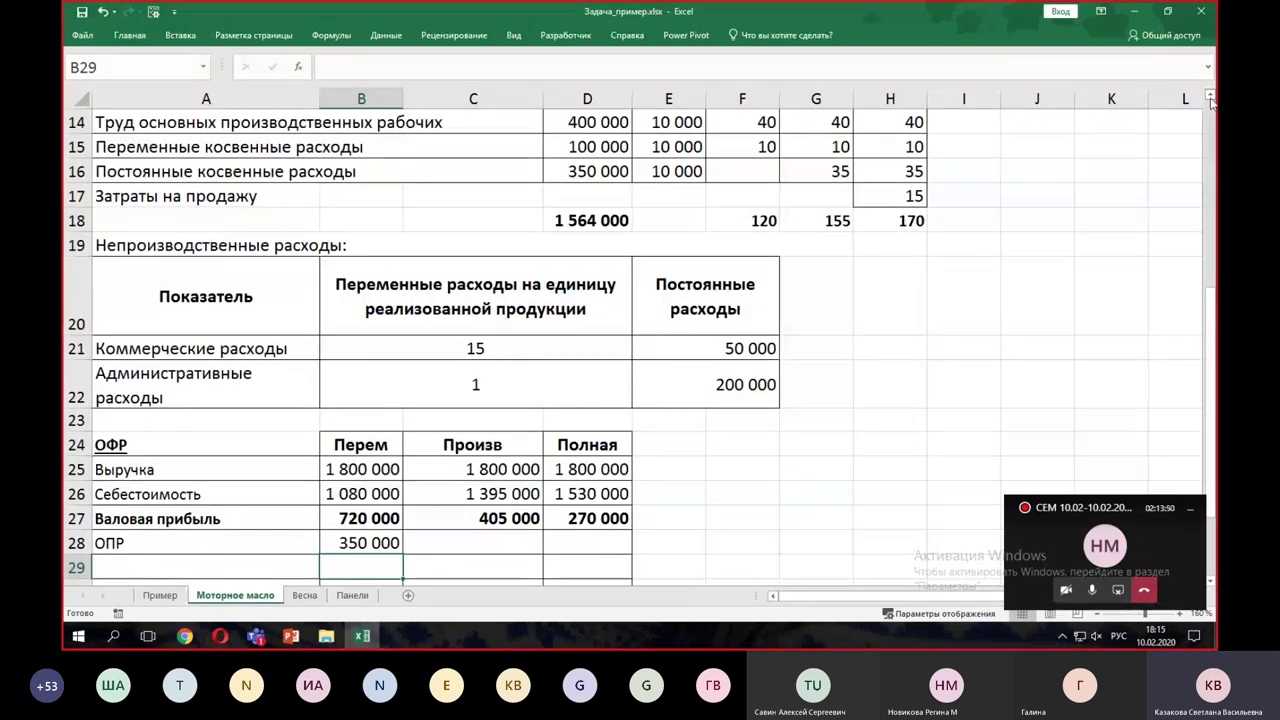
scroll(1214, 112, up, 2)
drag(351, 178, 358, 257)
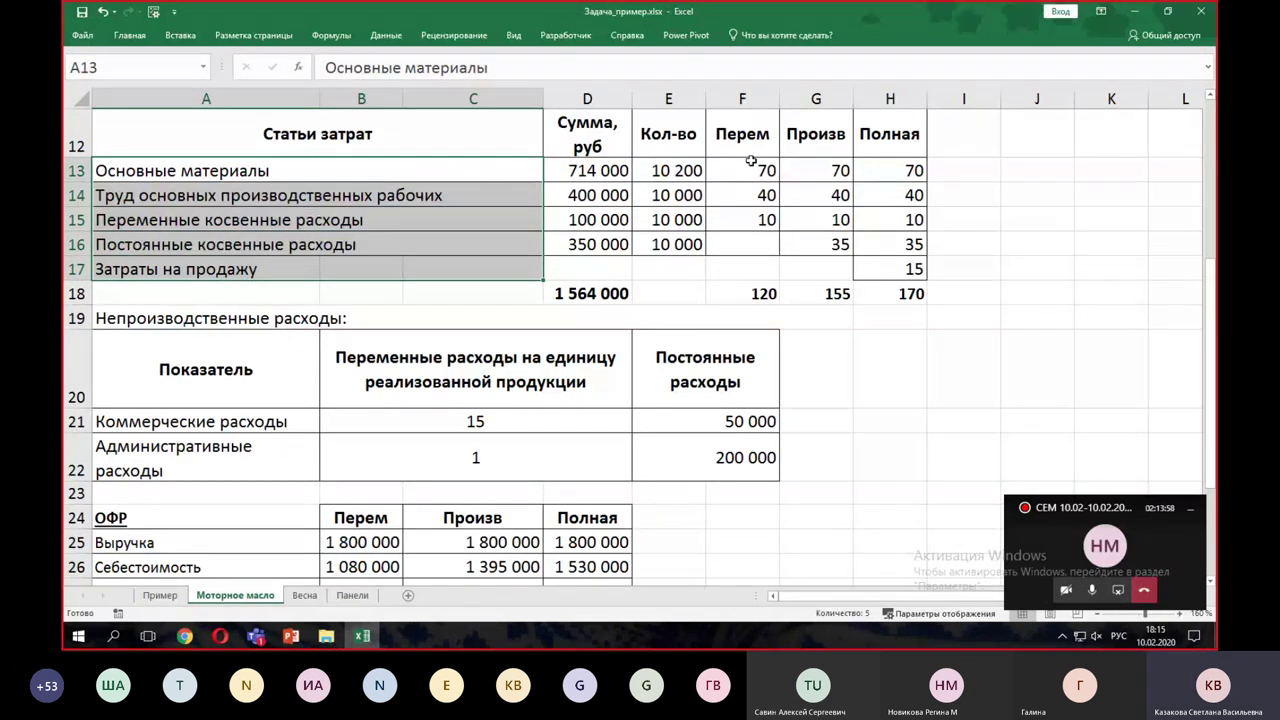
drag(748, 167, 737, 217)
drag(343, 171, 343, 217)
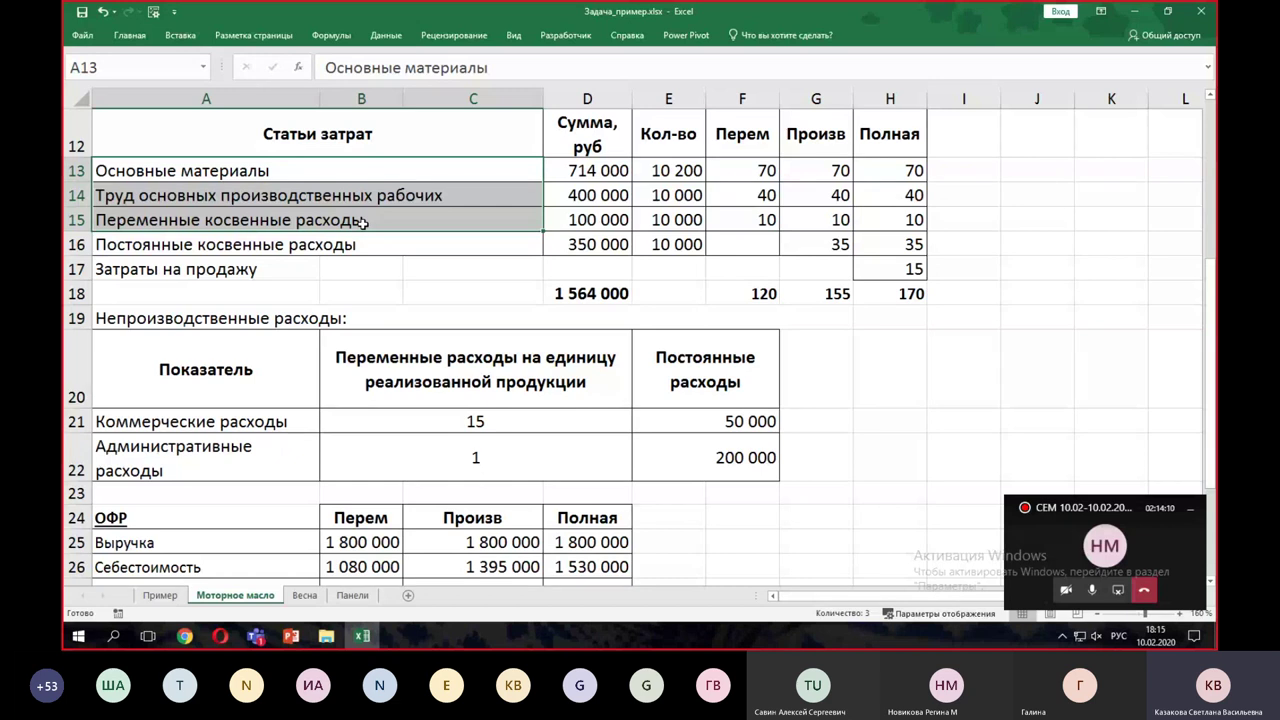
drag(610, 170, 595, 216)
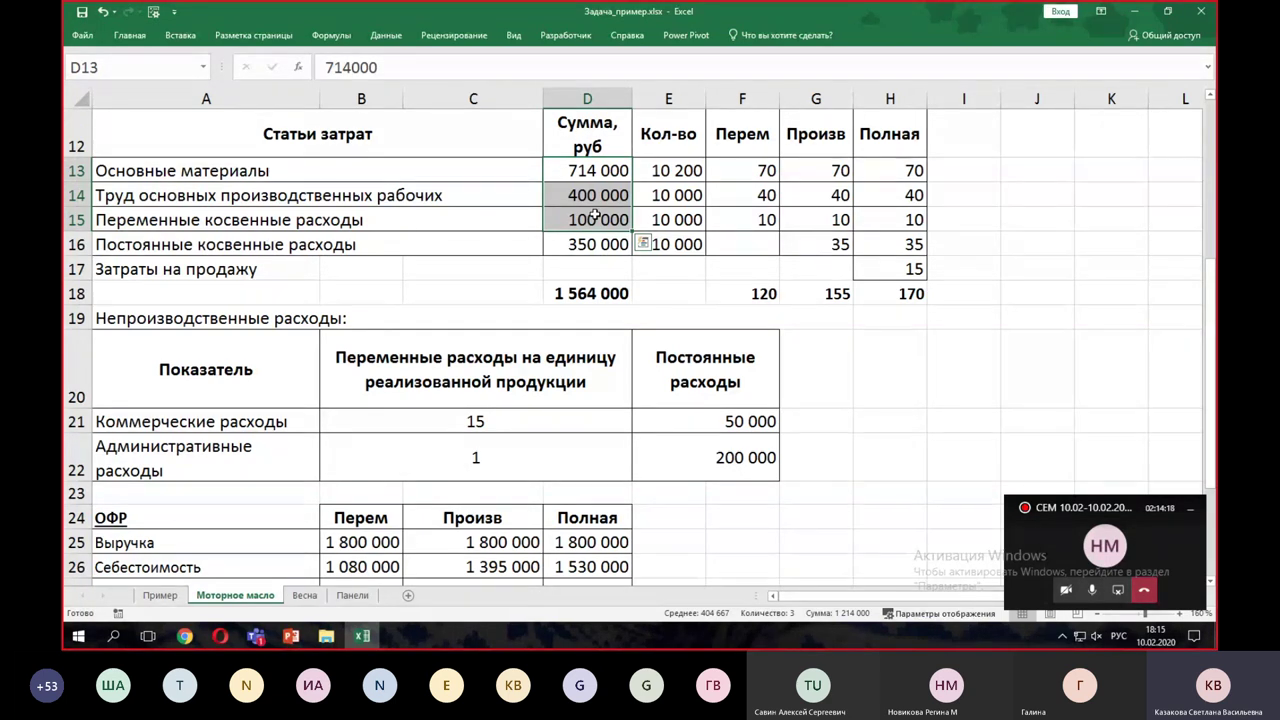
drag(792, 144, 893, 139)
drag(572, 170, 567, 250)
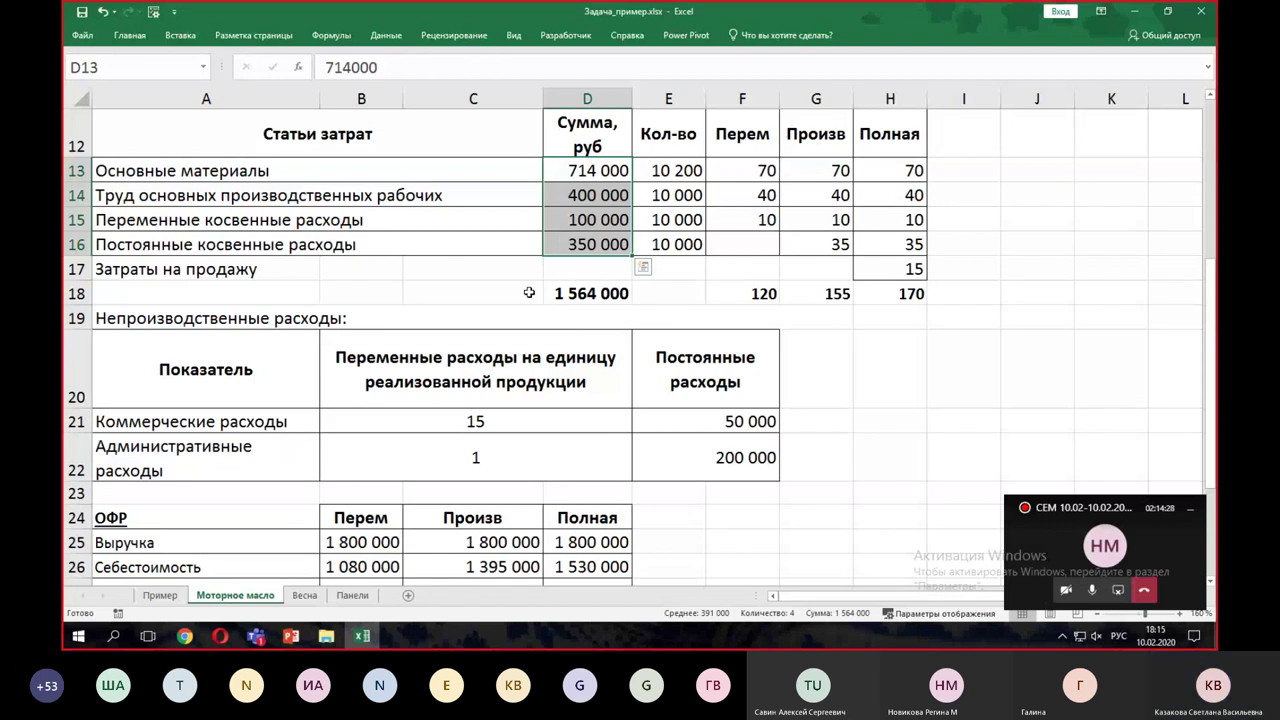
scroll(918, 357, down, 3)
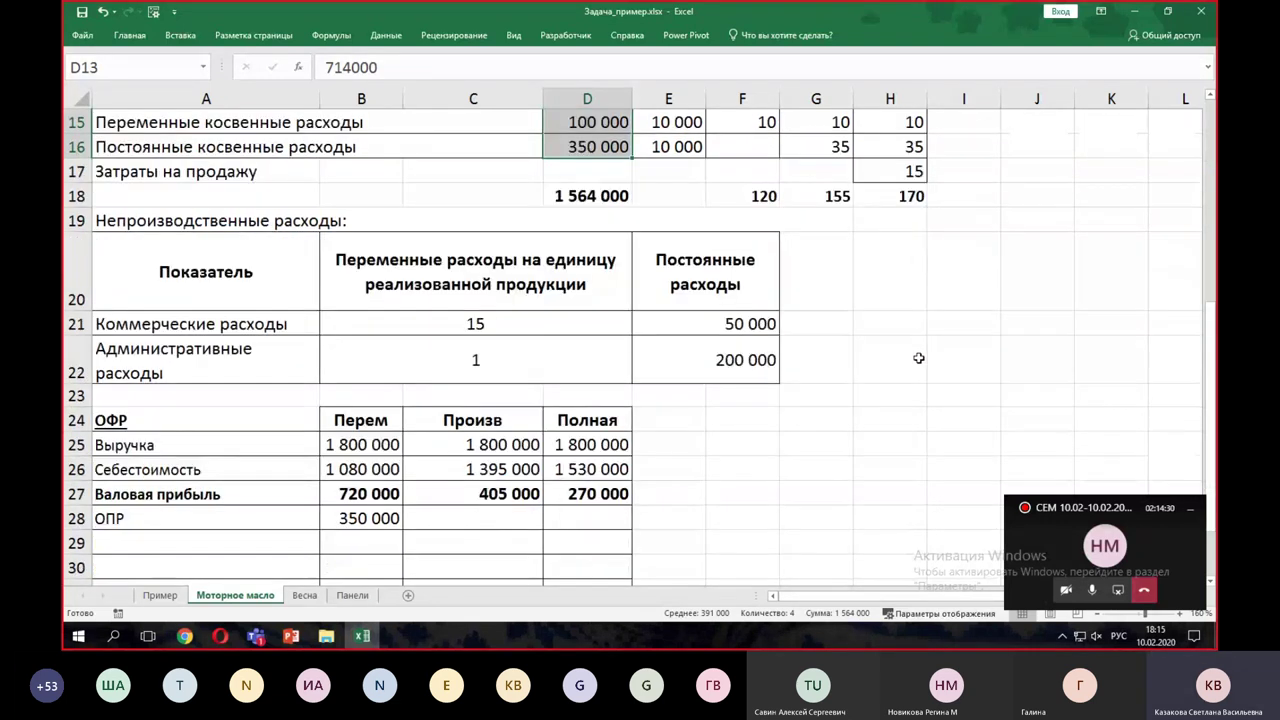
drag(472, 318, 573, 318)
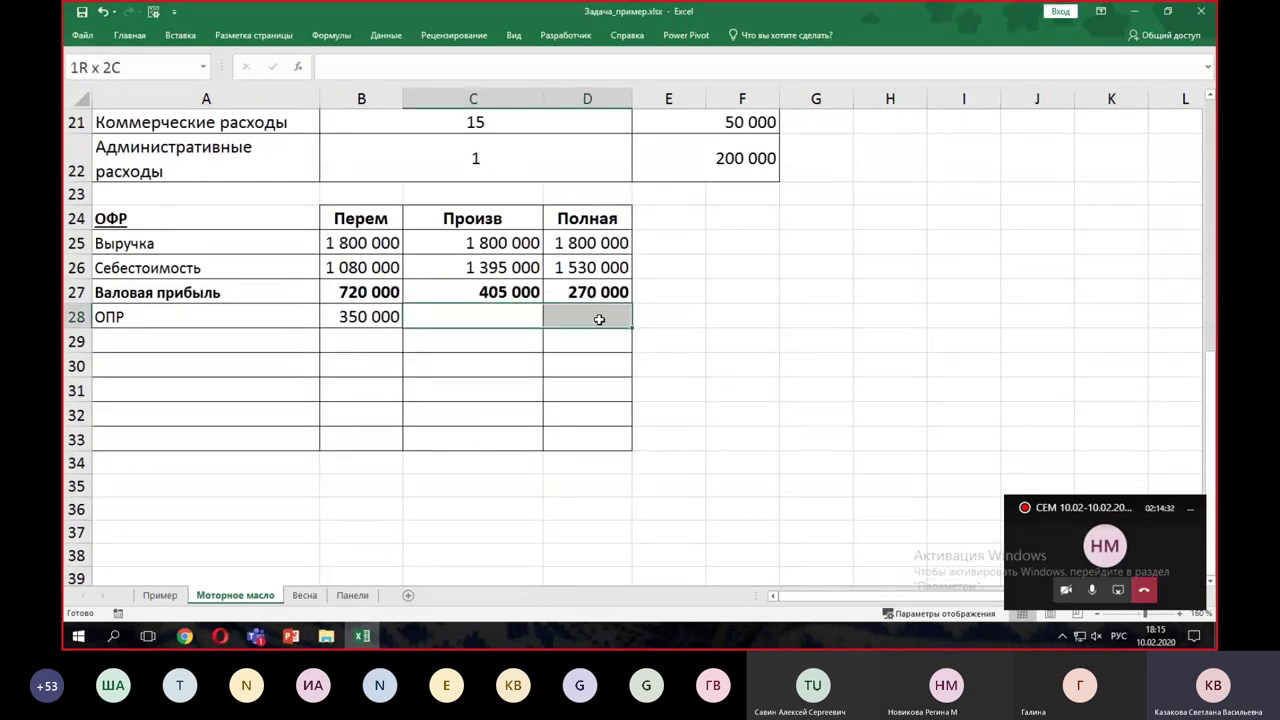
drag(488, 265, 593, 263)
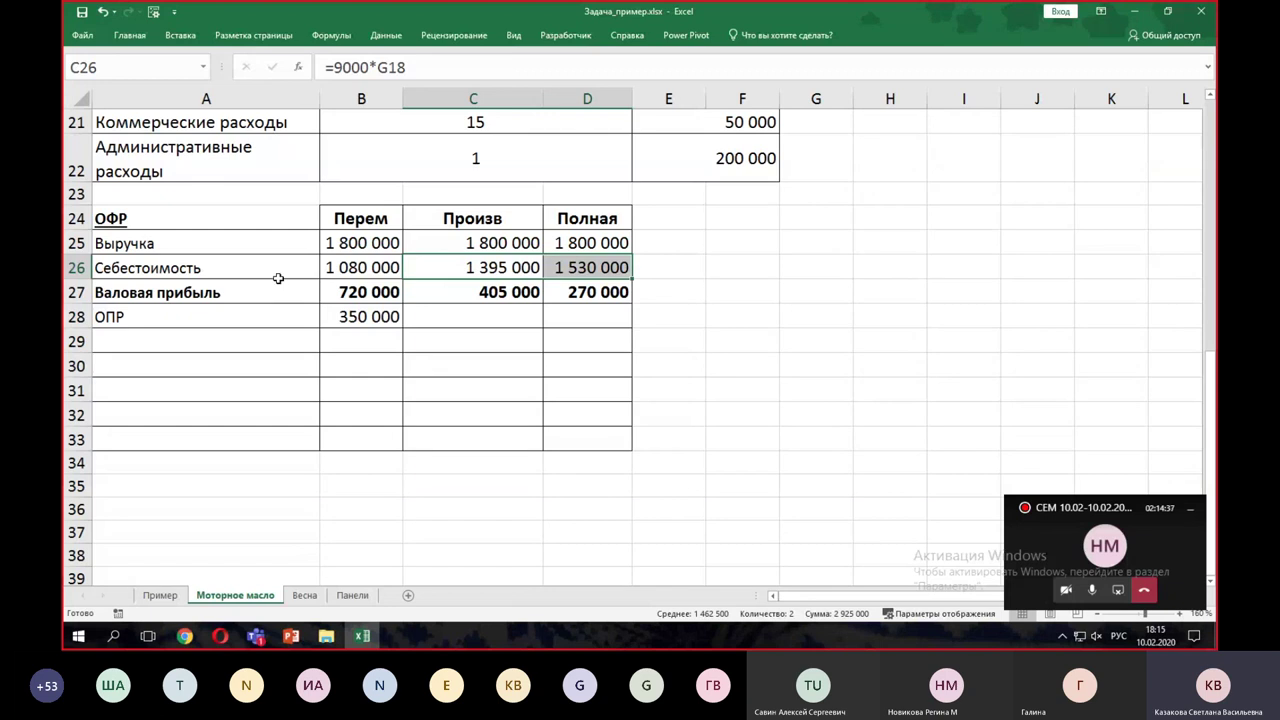
- Enter the label "Коммерческие расходы" in A29, below the ОПР row of the ОФР table
scroll(278, 278, up, 1)
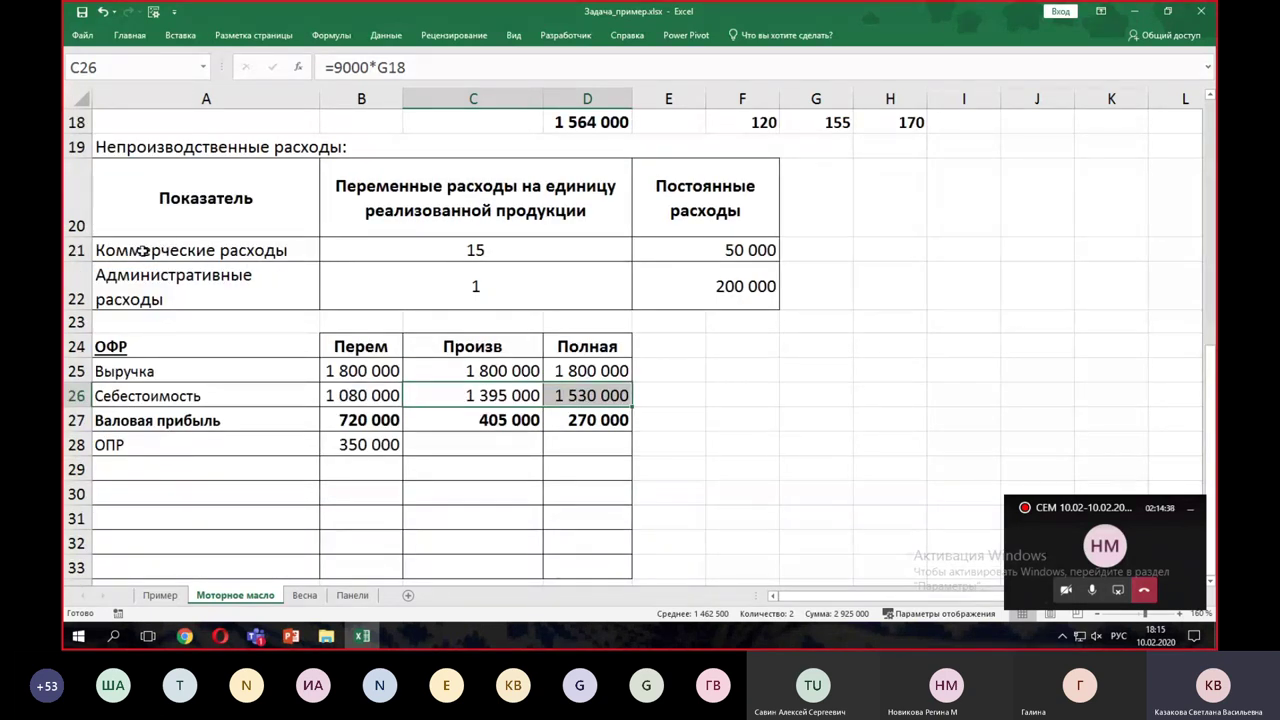
click(157, 250)
drag(157, 250, 705, 250)
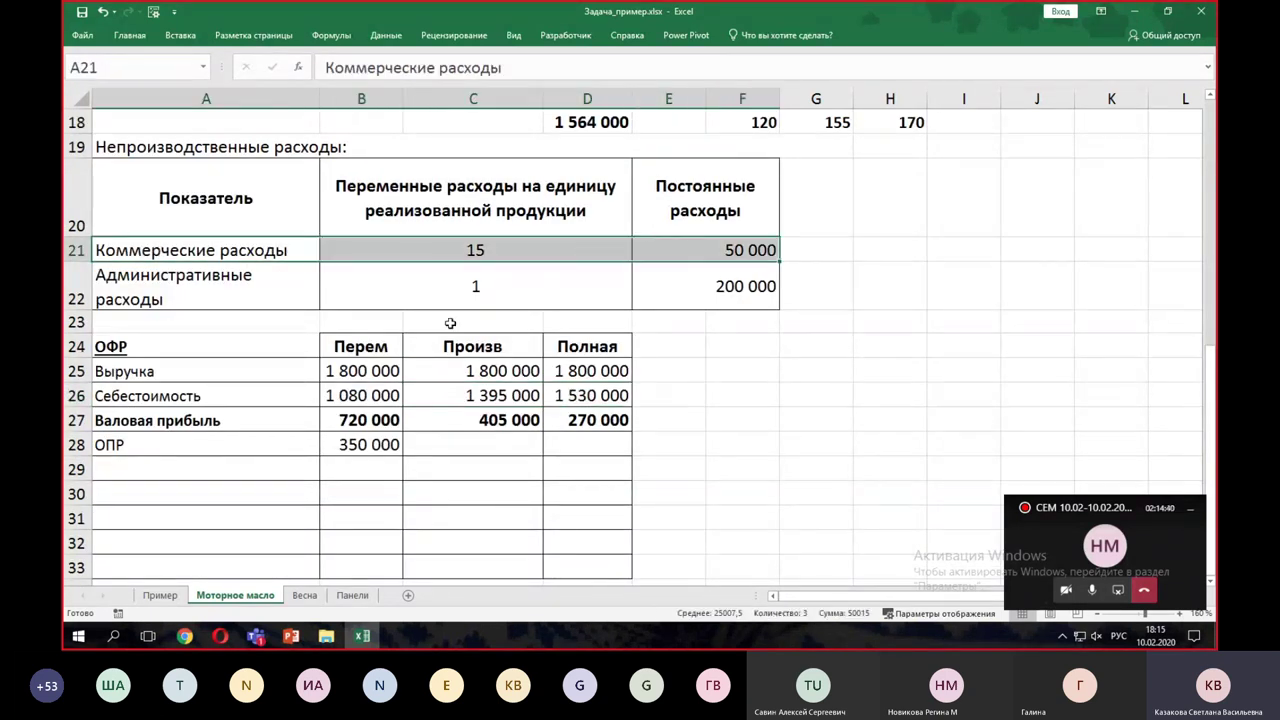
click(172, 480)
text(Комм)
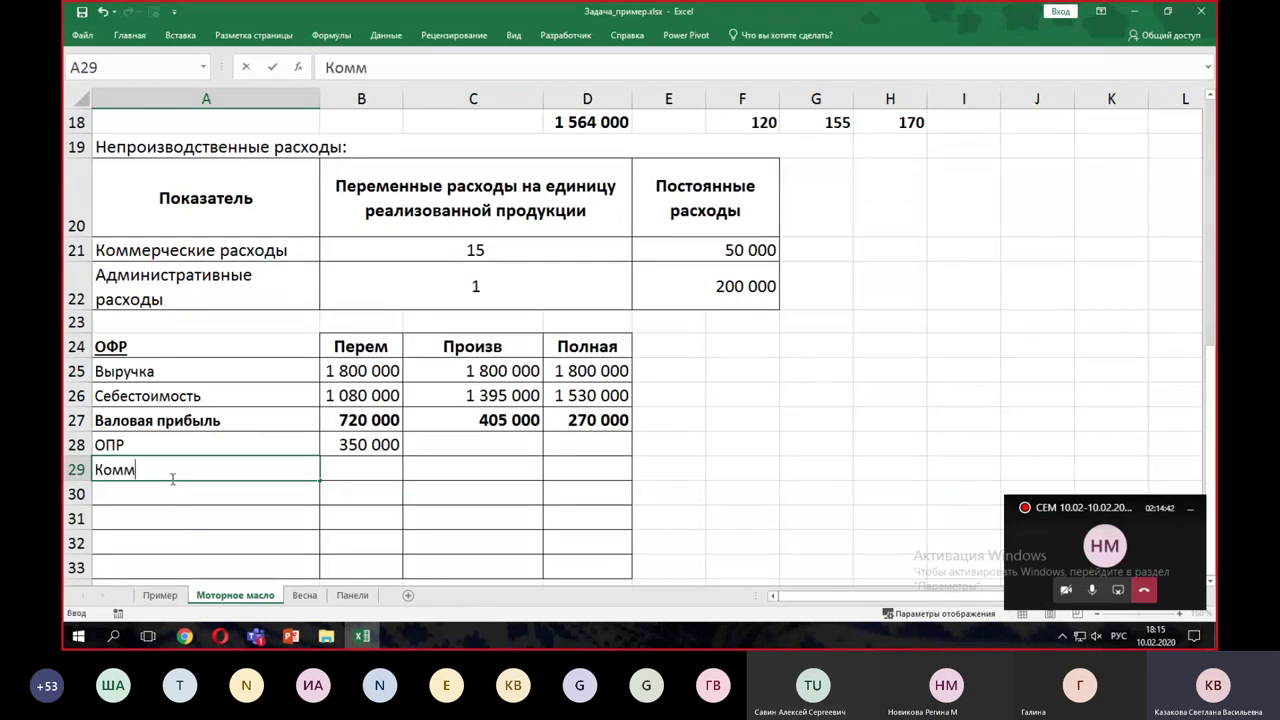
text(ерческ)
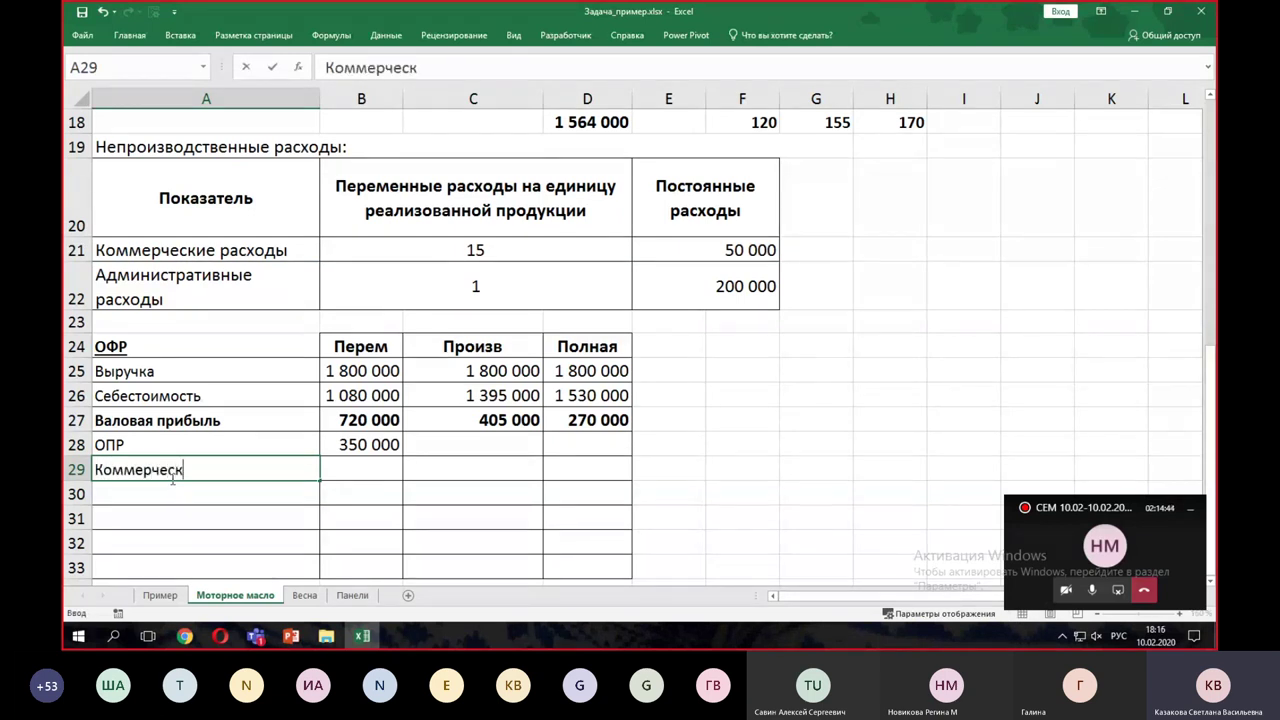
text(ие расходы)
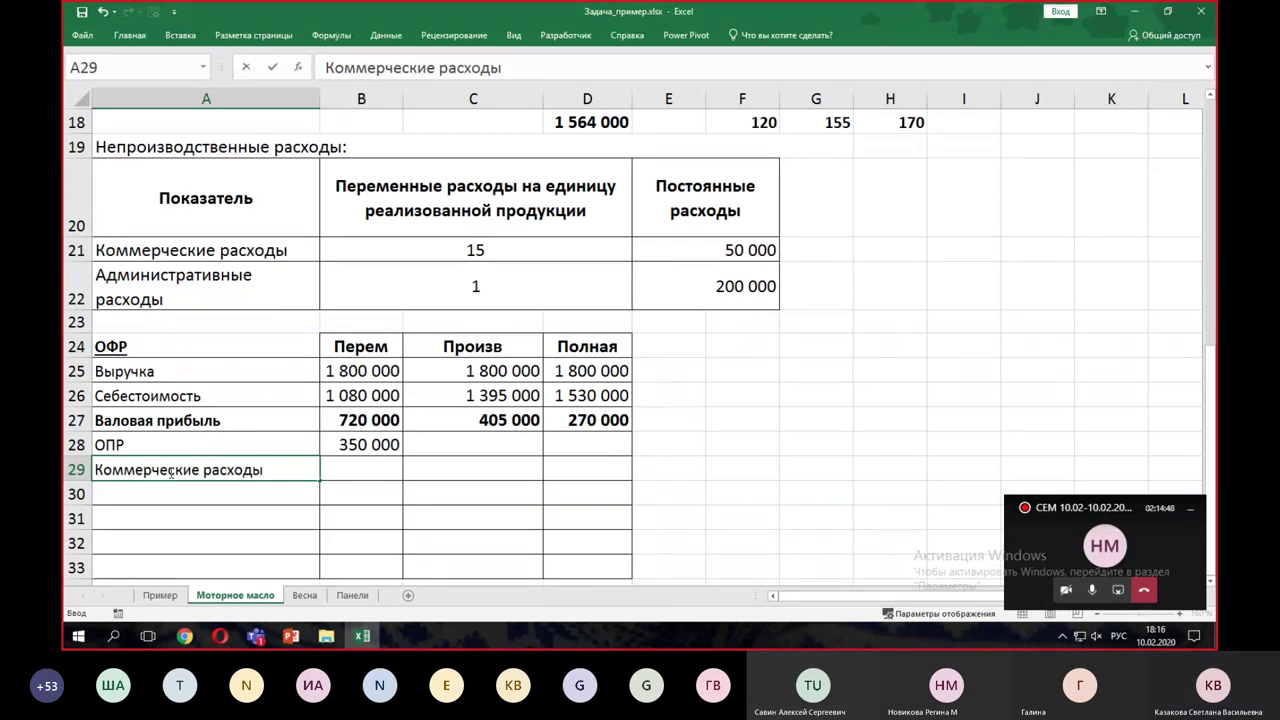
drag(383, 370, 380, 400)
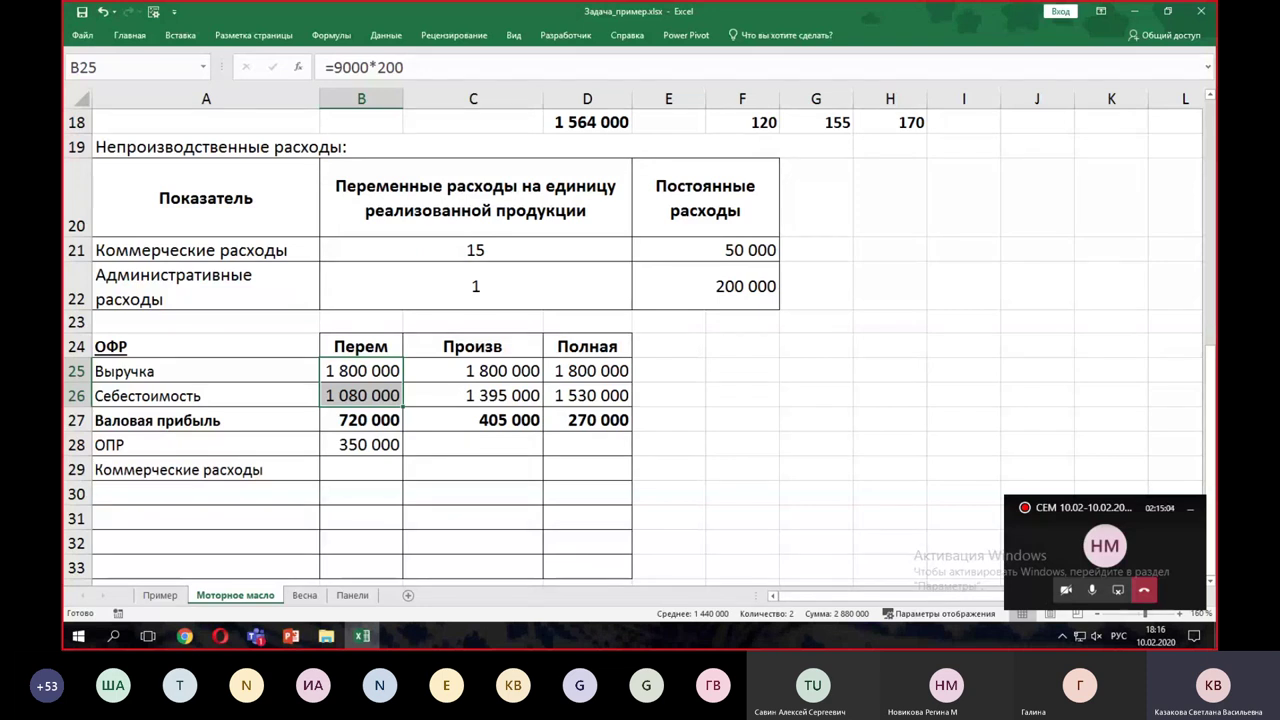
- Set B29 to =$E$21+9000*$B$21 for fixed plus variable commercial expenses, and fill the formula across to D29
click(361, 472)
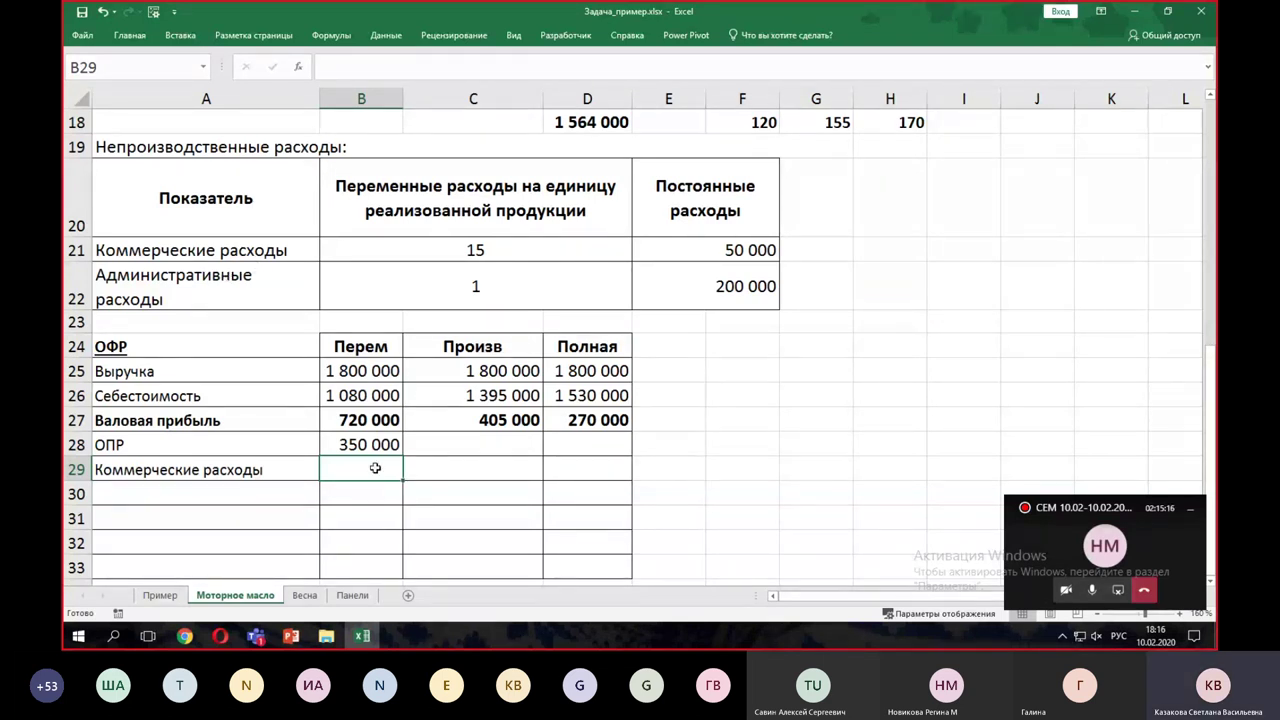
text(=)
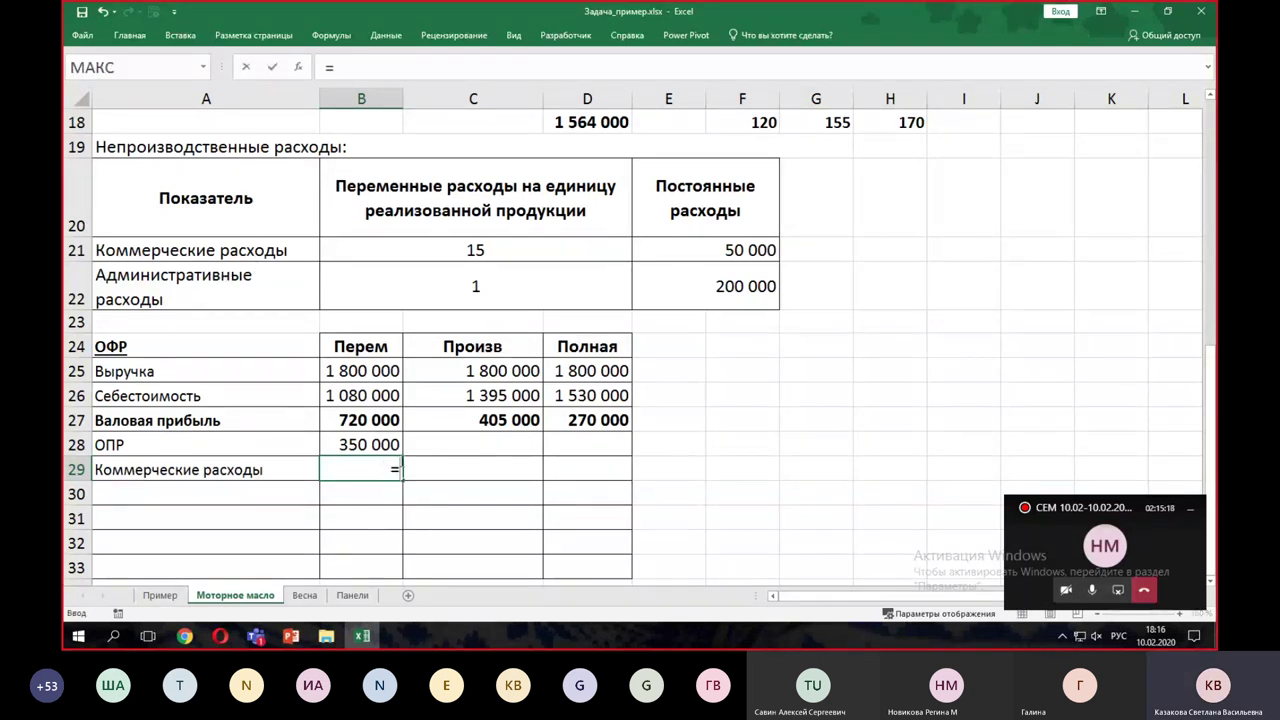
click(707, 250)
key(F4)
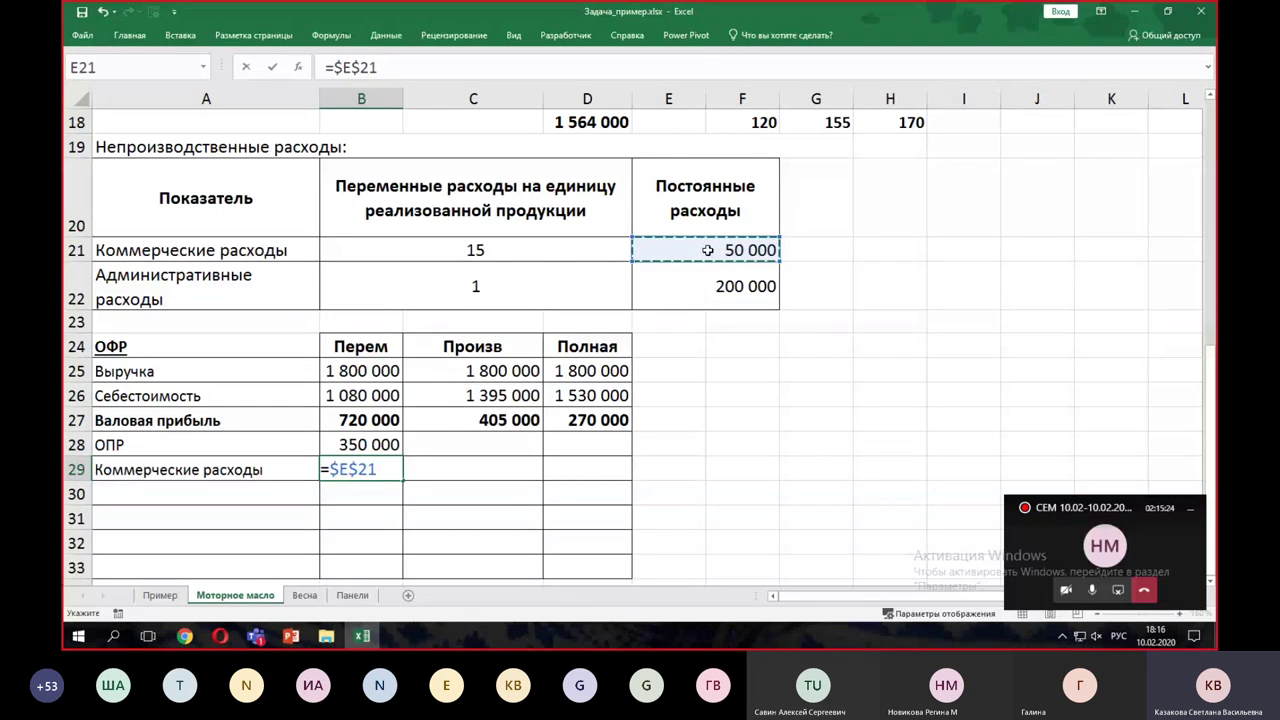
text(+)
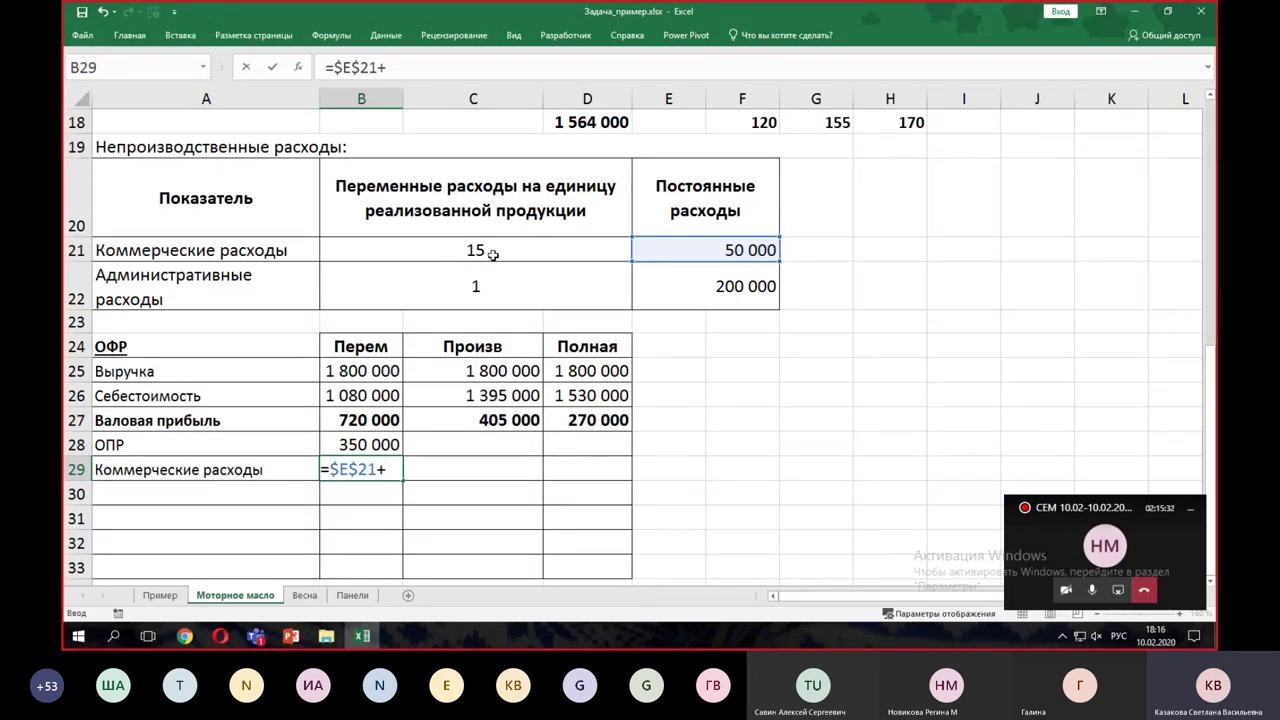
text(9000*)
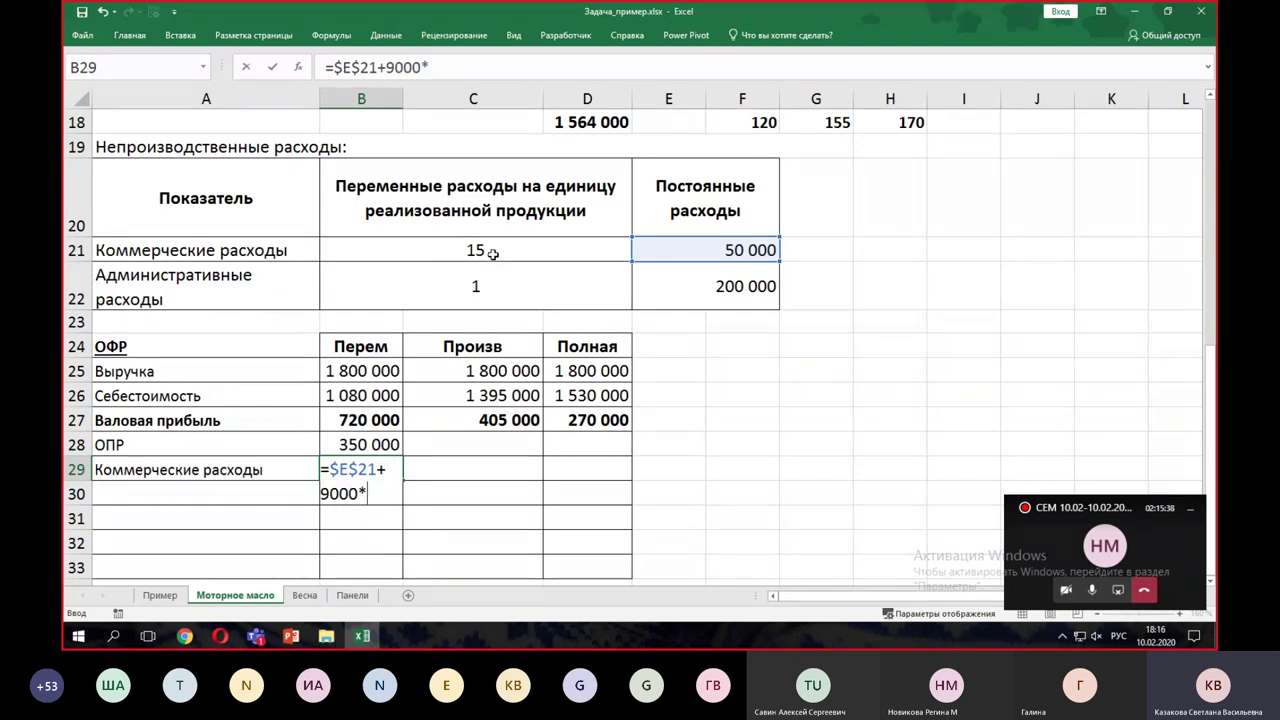
click(493, 255)
key(F4)
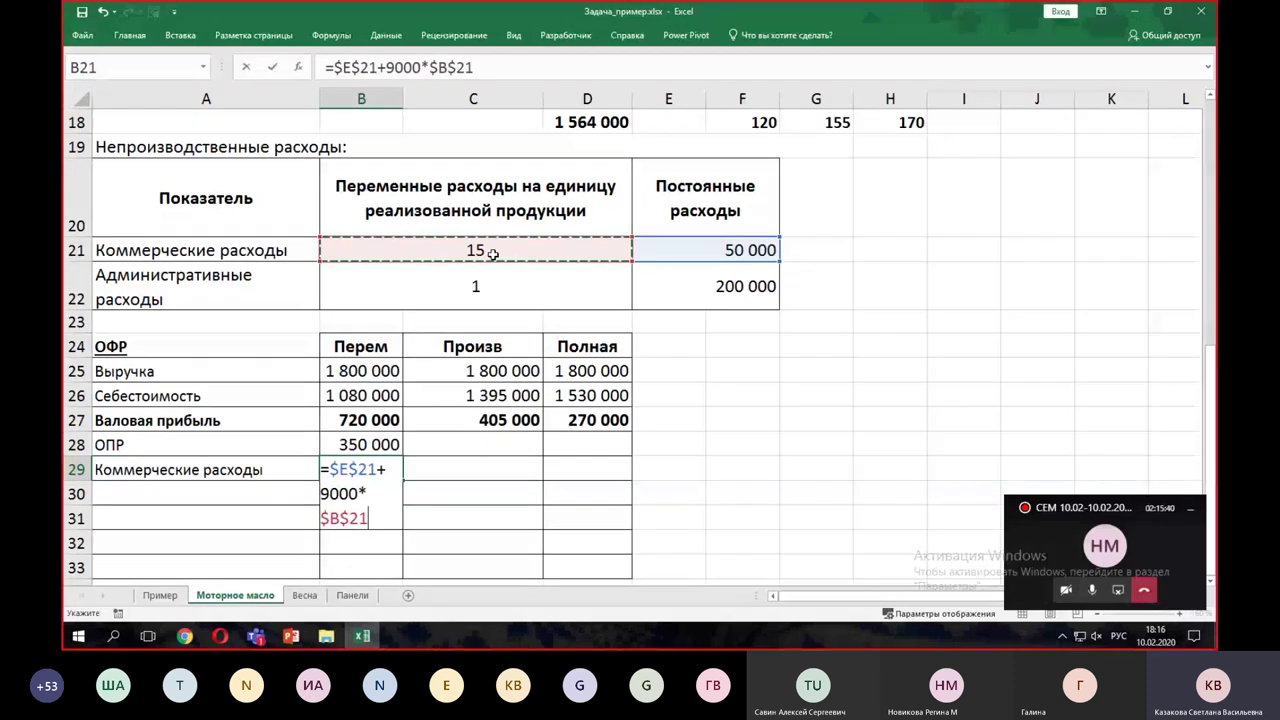
key(Return)
click(368, 468)
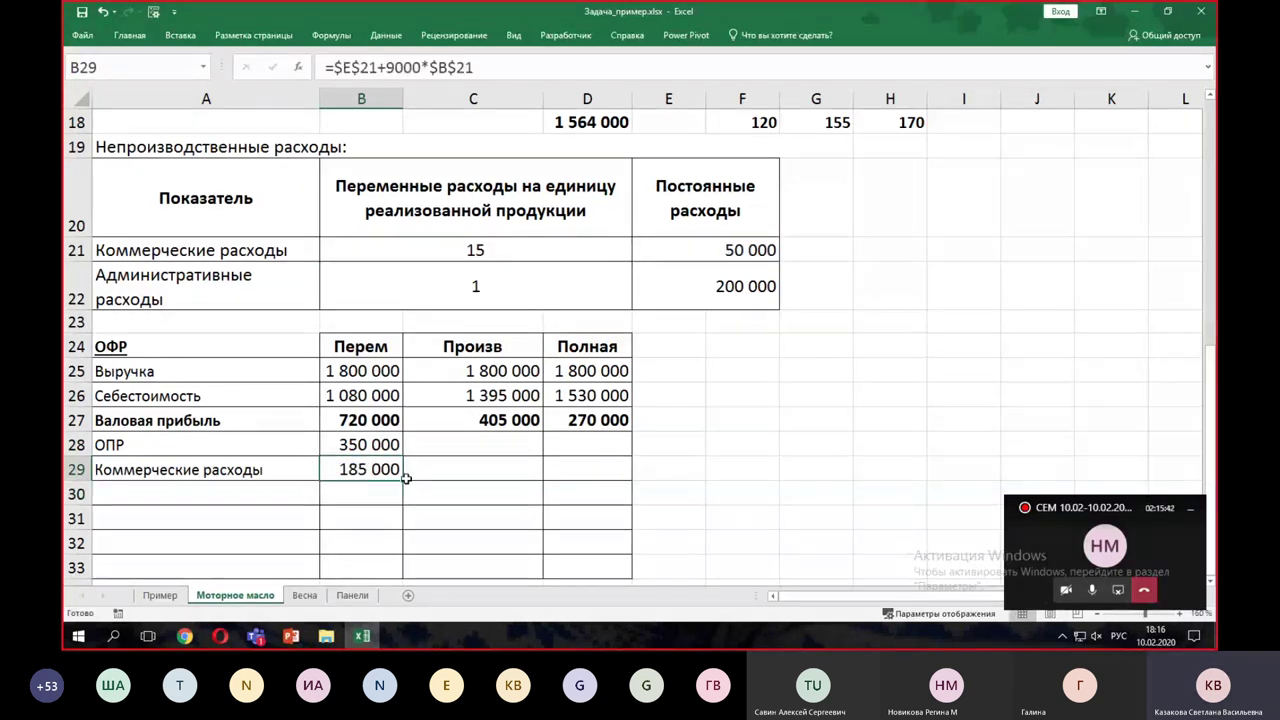
drag(403, 481, 602, 476)
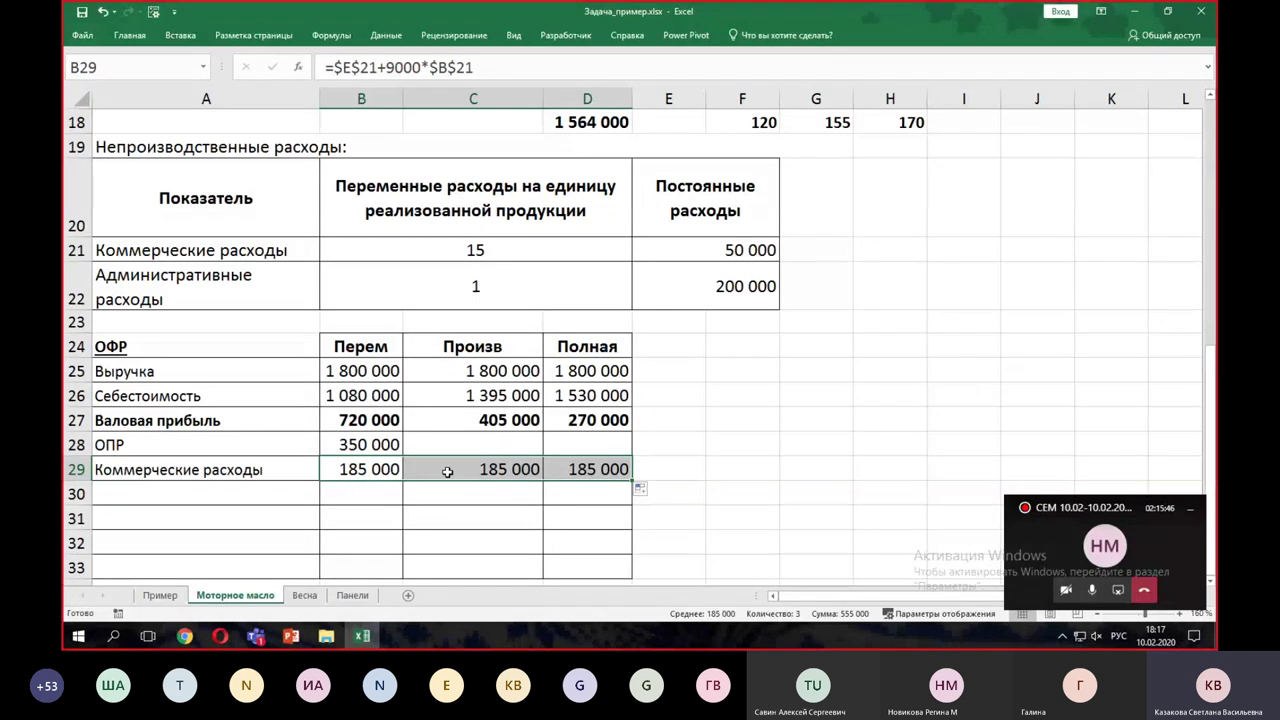
- Reduce the full-costing commercial expenses formula in D29 to =$E$21, leaving only the fixed part
click(570, 469)
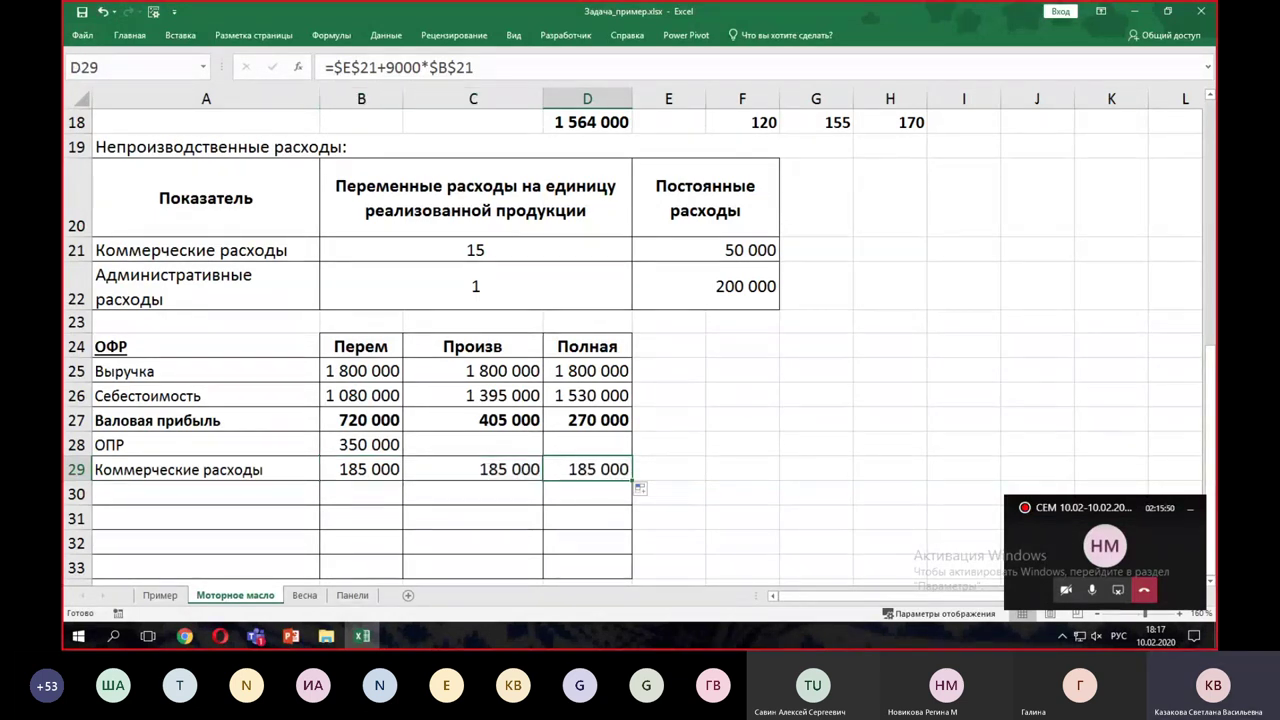
click(1208, 98)
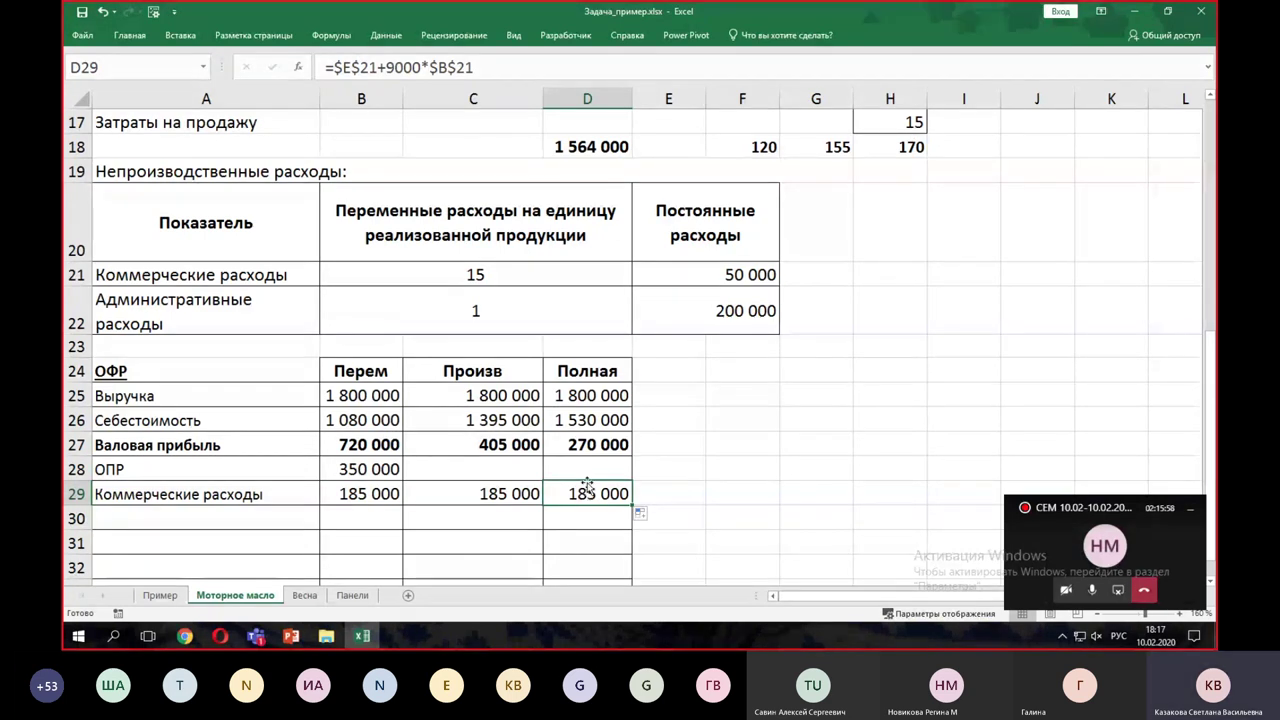
drag(378, 67, 429, 67)
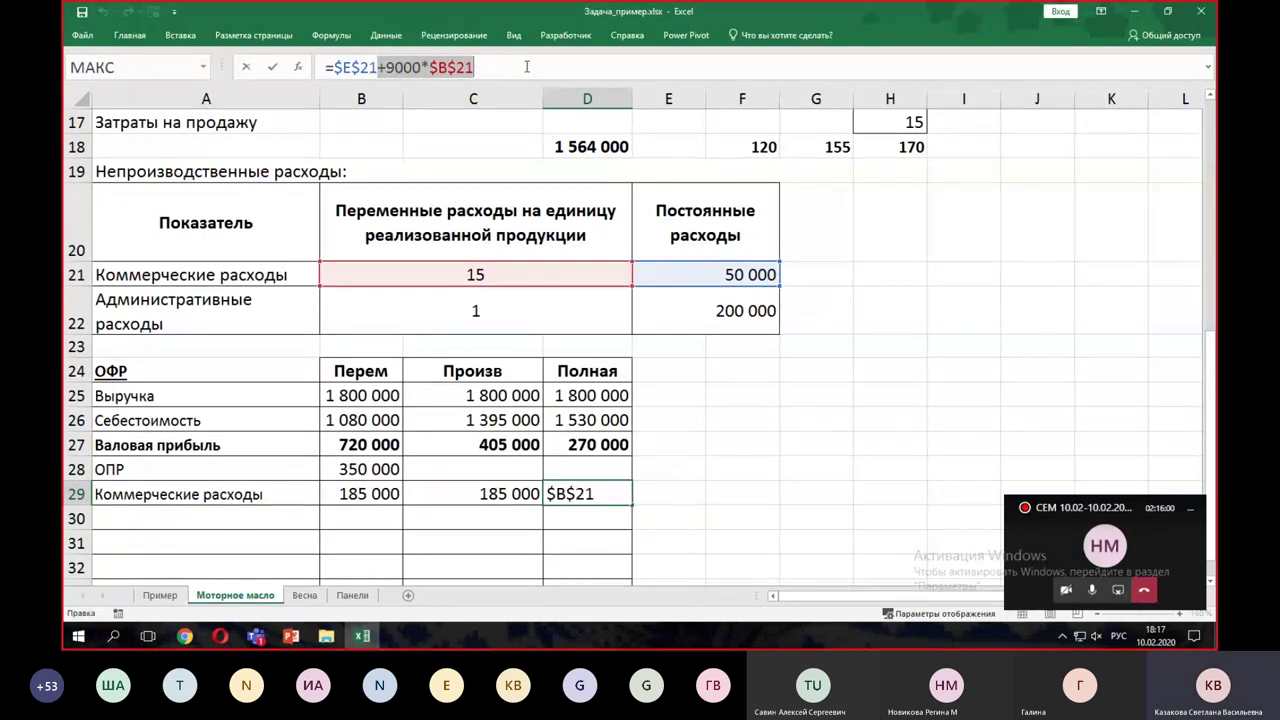
key(BackSpace)
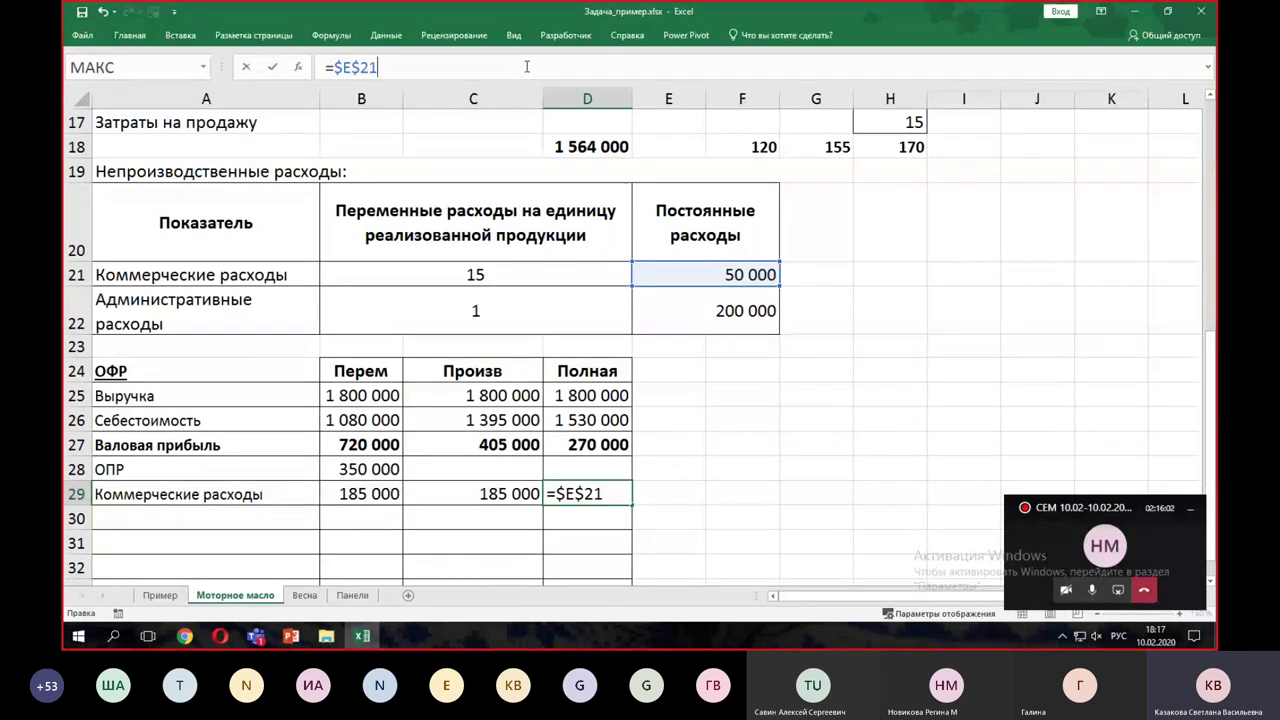
key(Return)
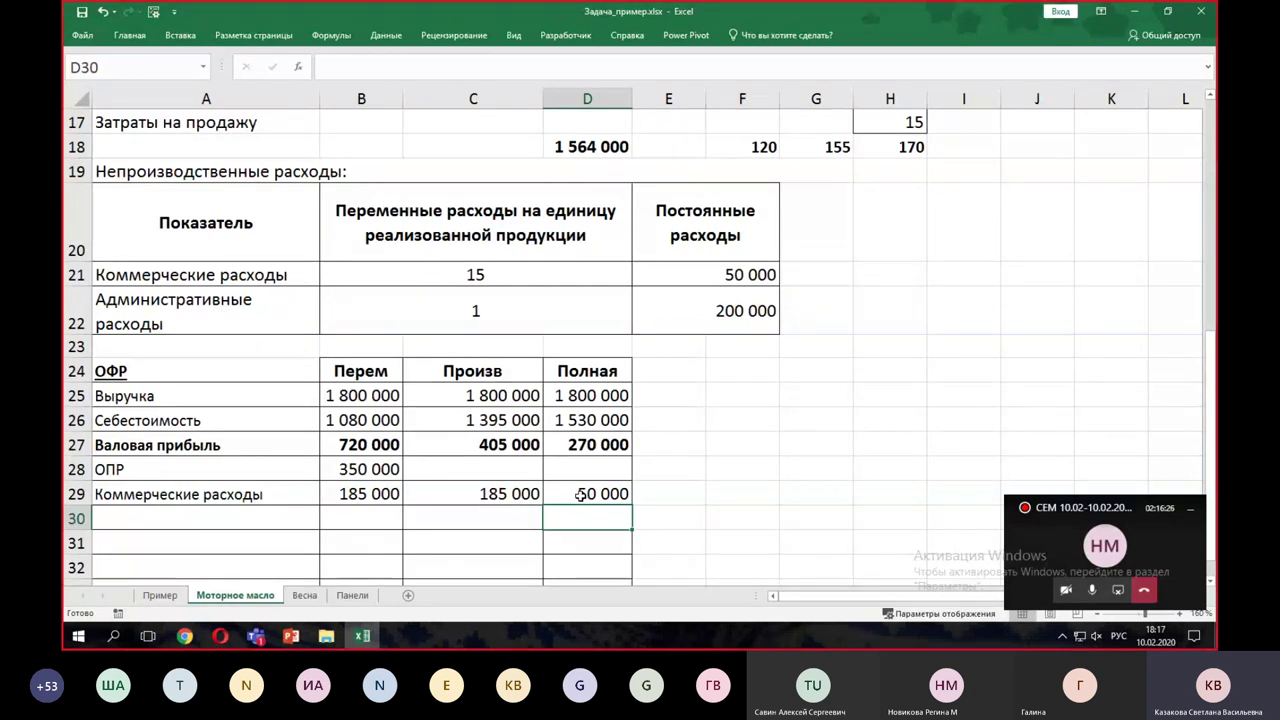
- Compare the unit costs in rows 13 to 17, especially selling costs in H17, with the commercial expenses in B29:D29 and full cost in D26
click(1211, 96)
click(1211, 96)
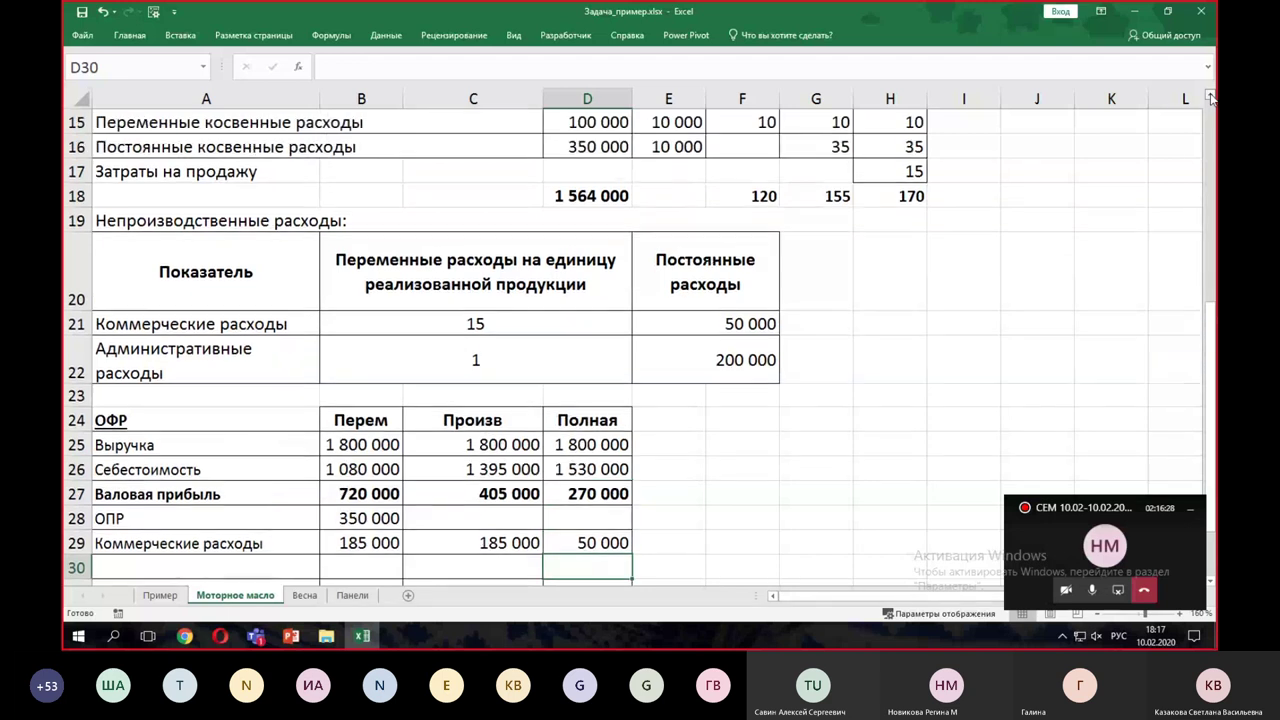
click(1211, 96)
click(1211, 96)
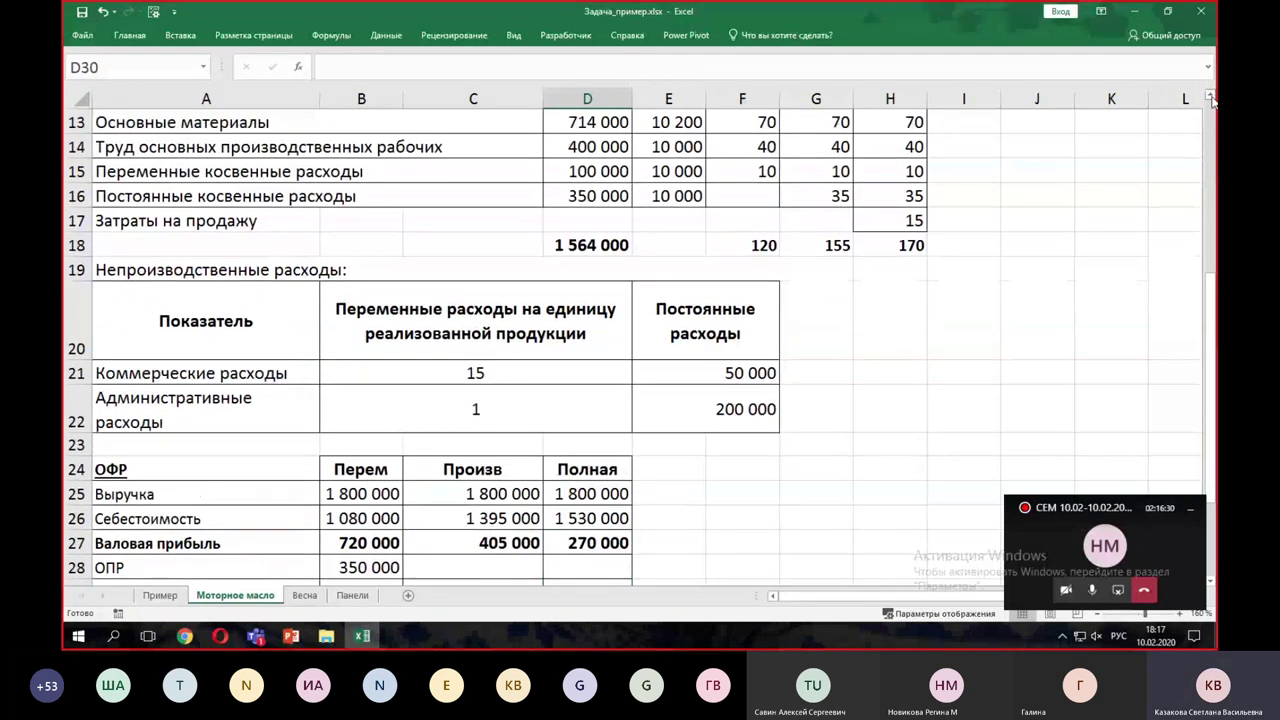
click(1211, 96)
click(1211, 96)
scroll(817, 253, down, 3)
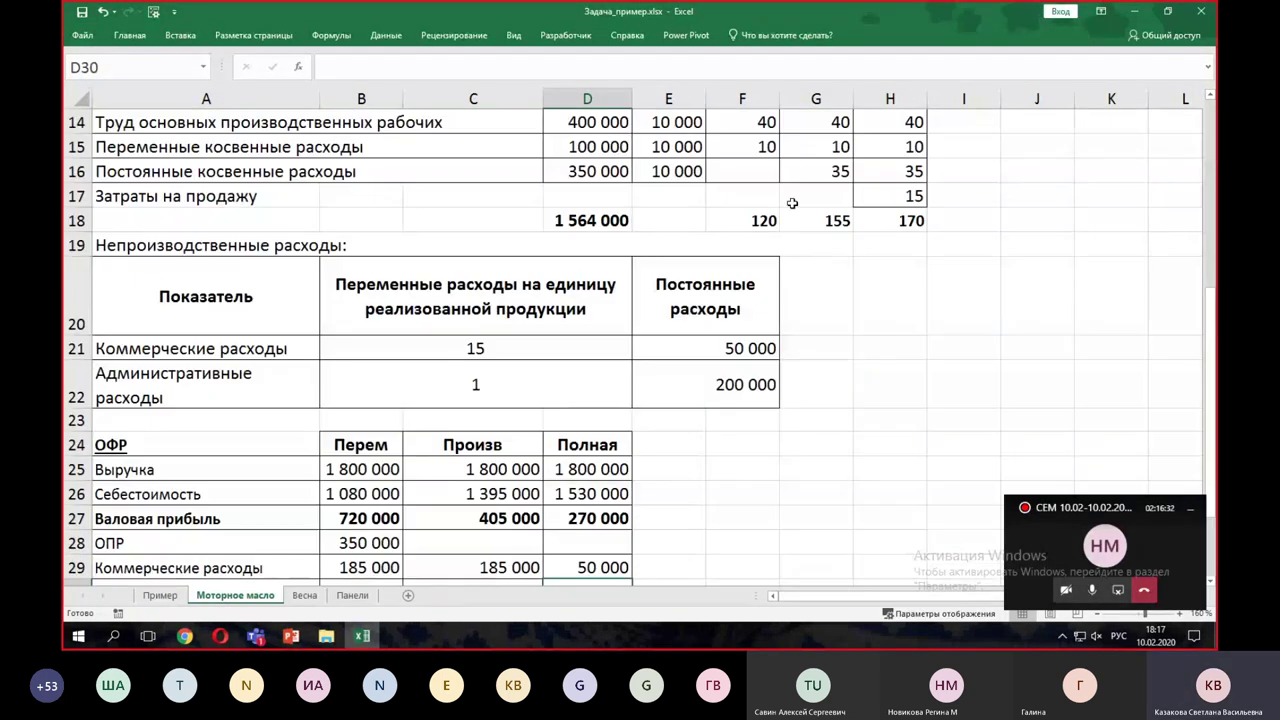
click(1211, 96)
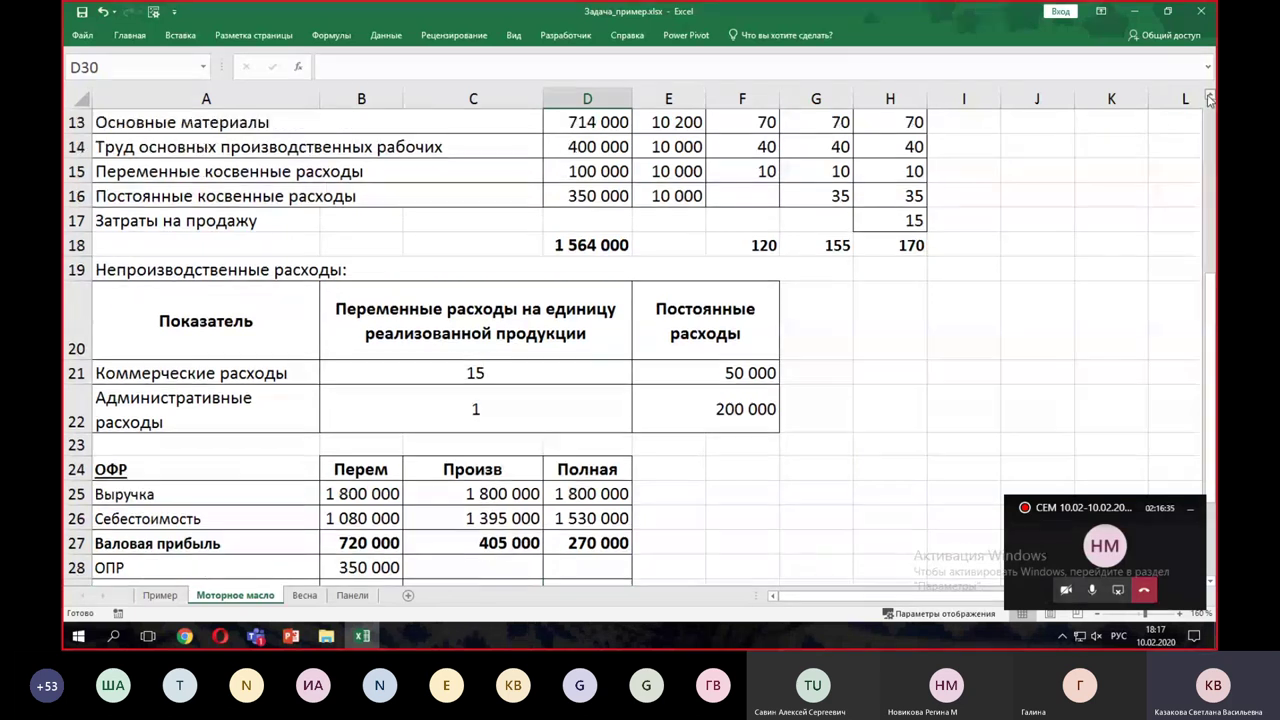
drag(766, 120, 833, 200)
scroll(653, 498, down, 2)
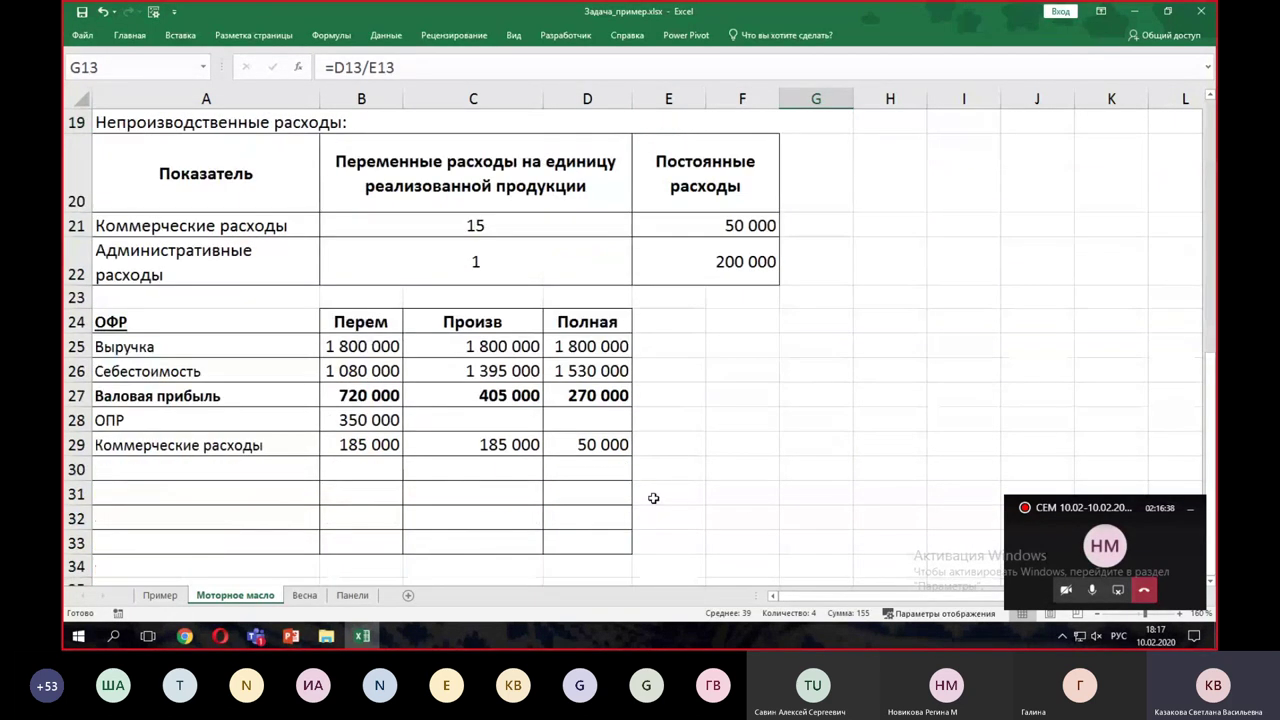
drag(368, 442, 470, 444)
click(1211, 96)
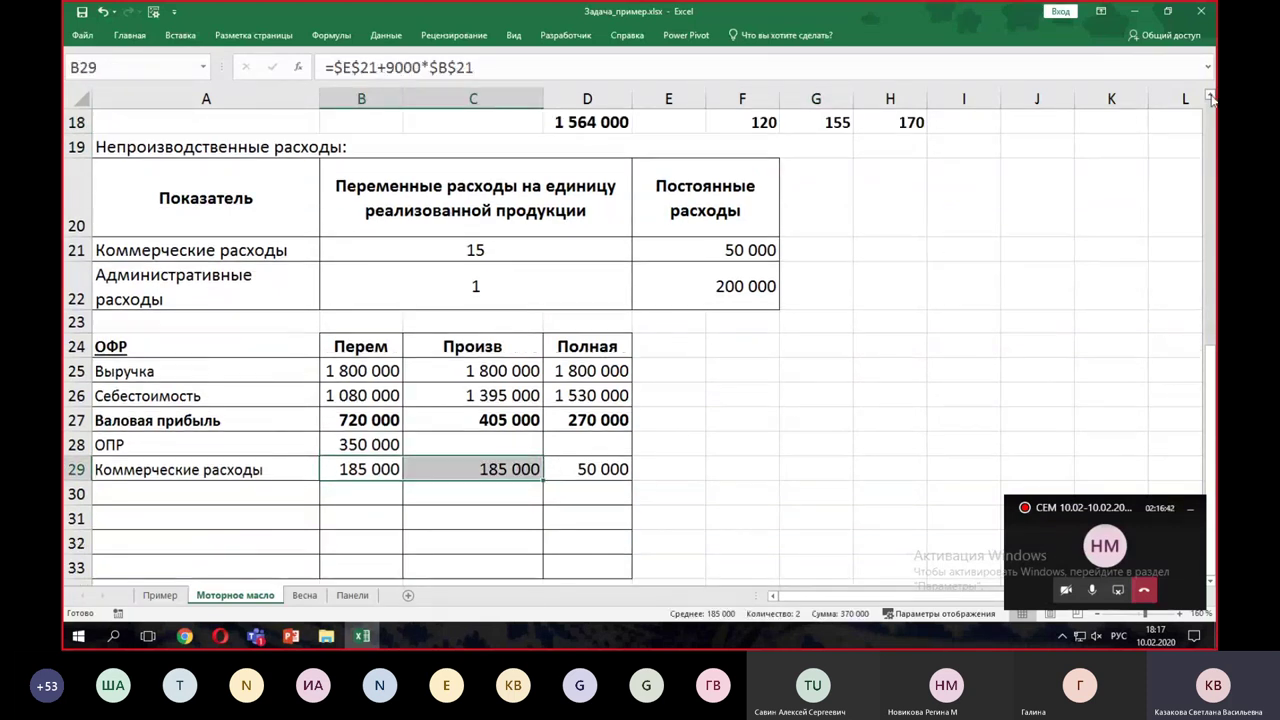
click(1211, 96)
click(1211, 96)
click(915, 147)
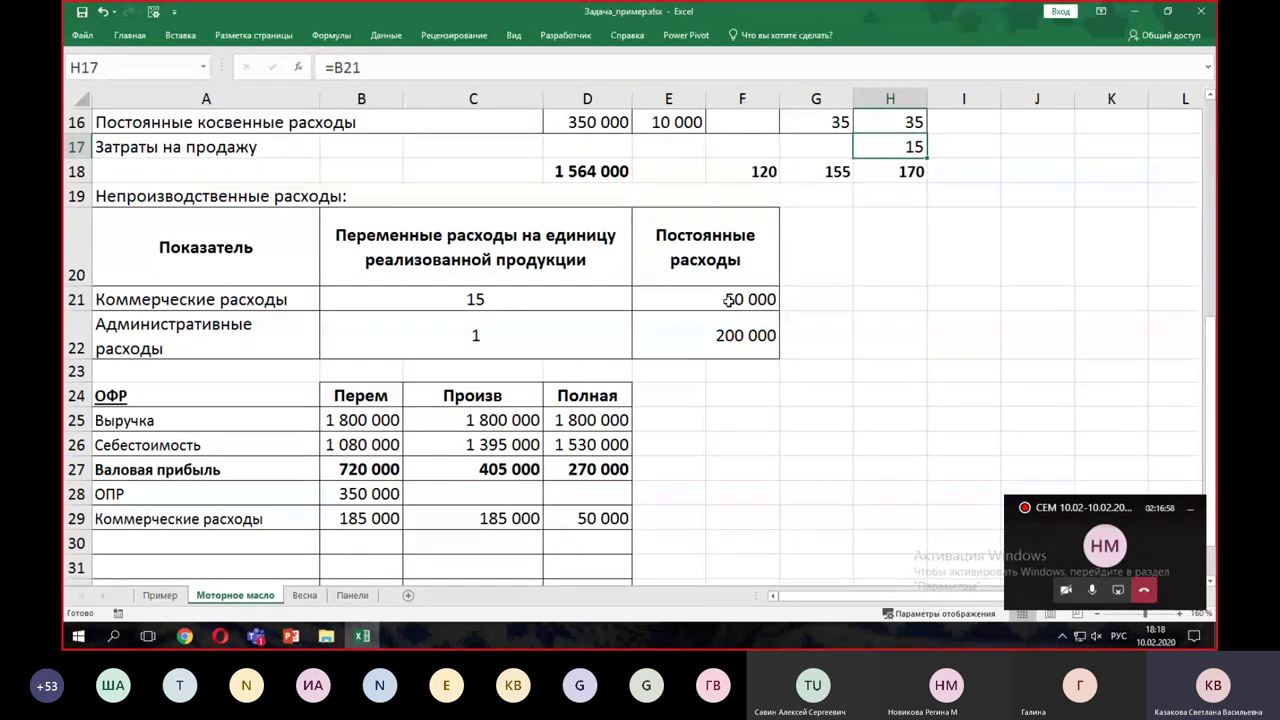
click(587, 444)
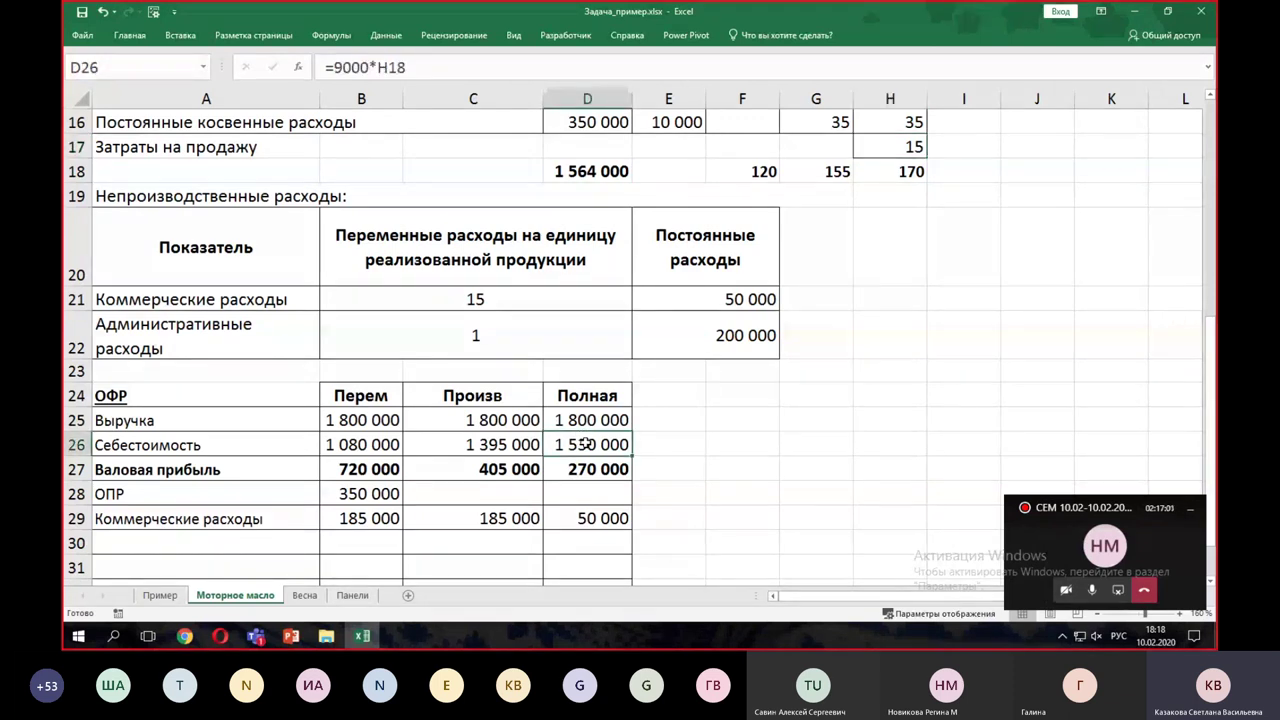
click(600, 518)
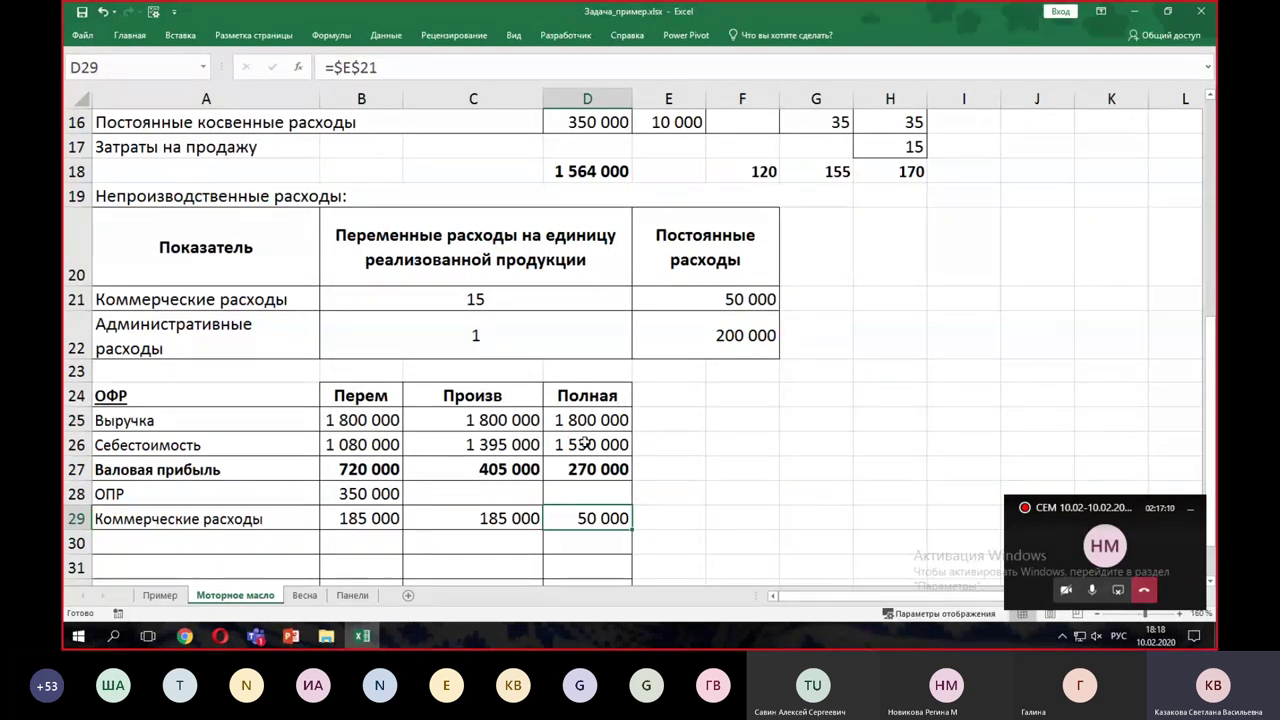
- Enter the label "Управленческие расходы" in A30
click(208, 542)
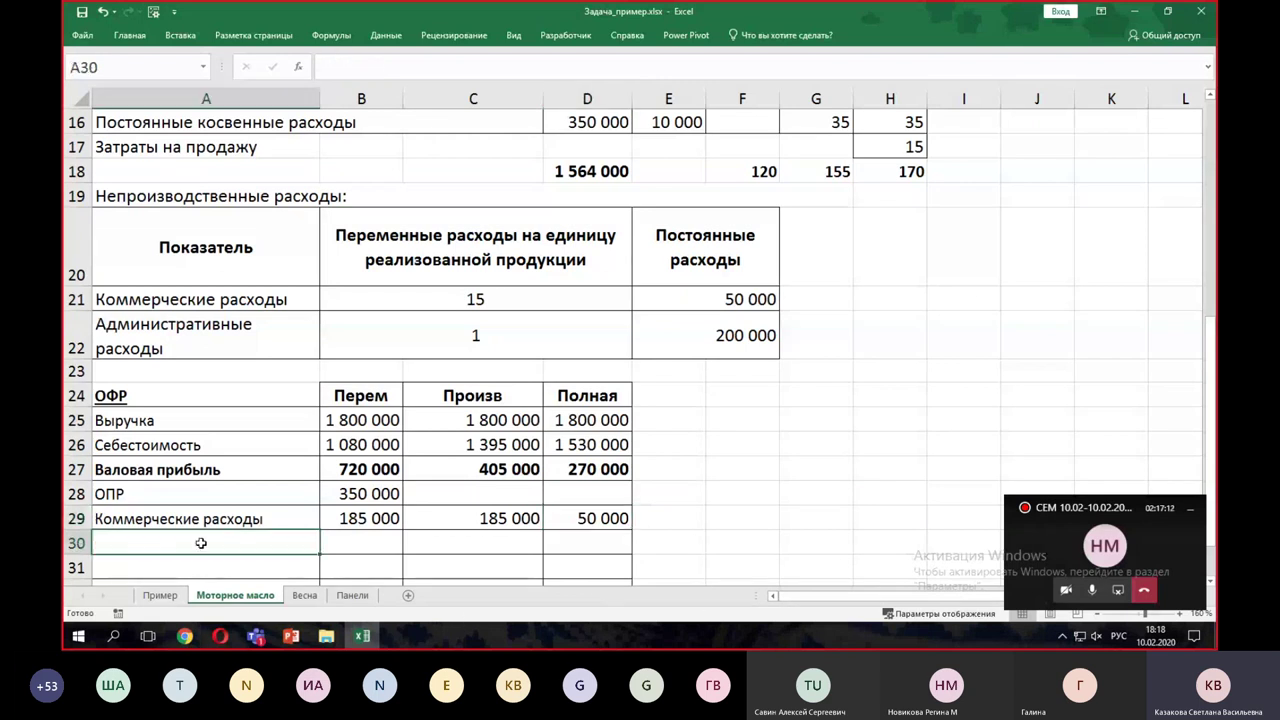
text(Упр)
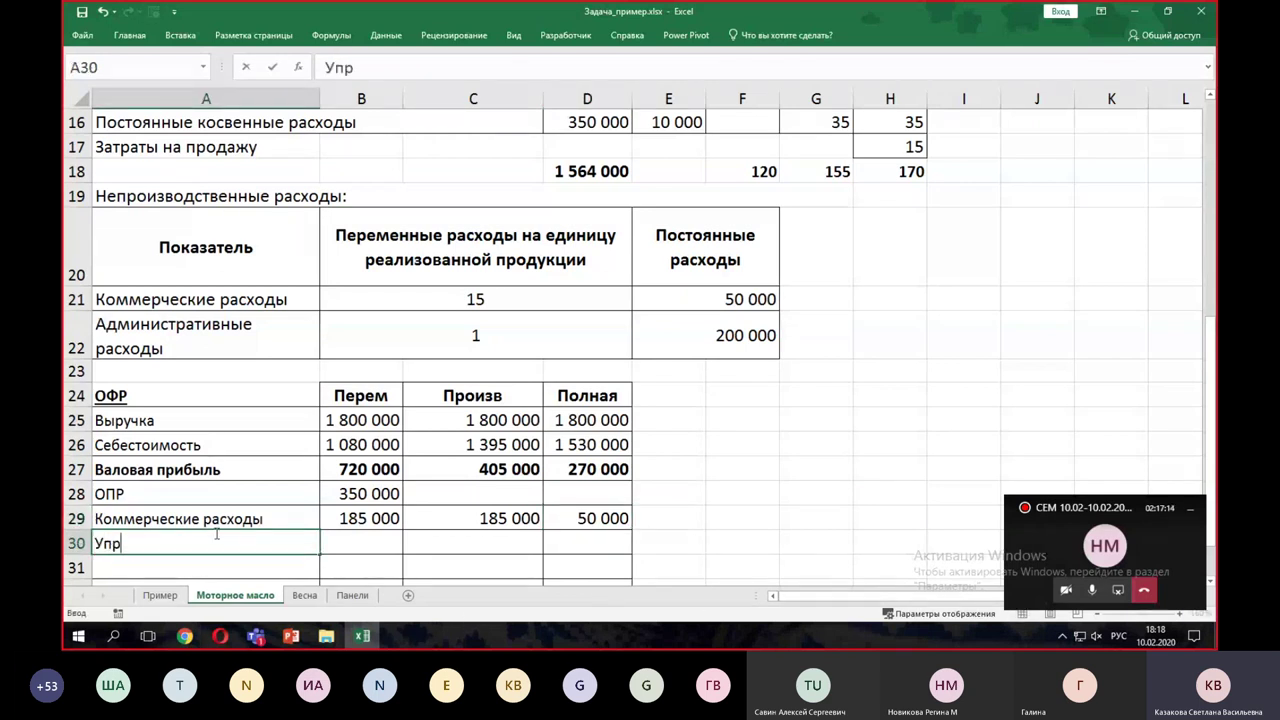
text(авленческие)
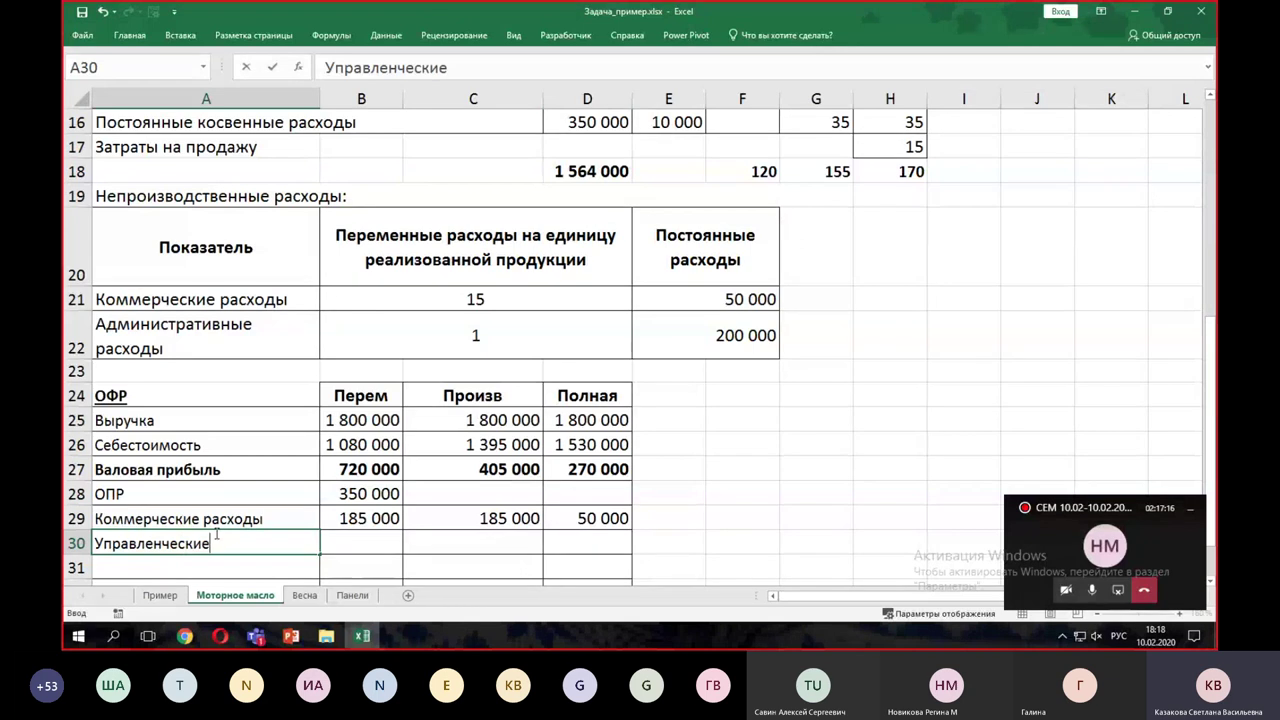
text( расходы)
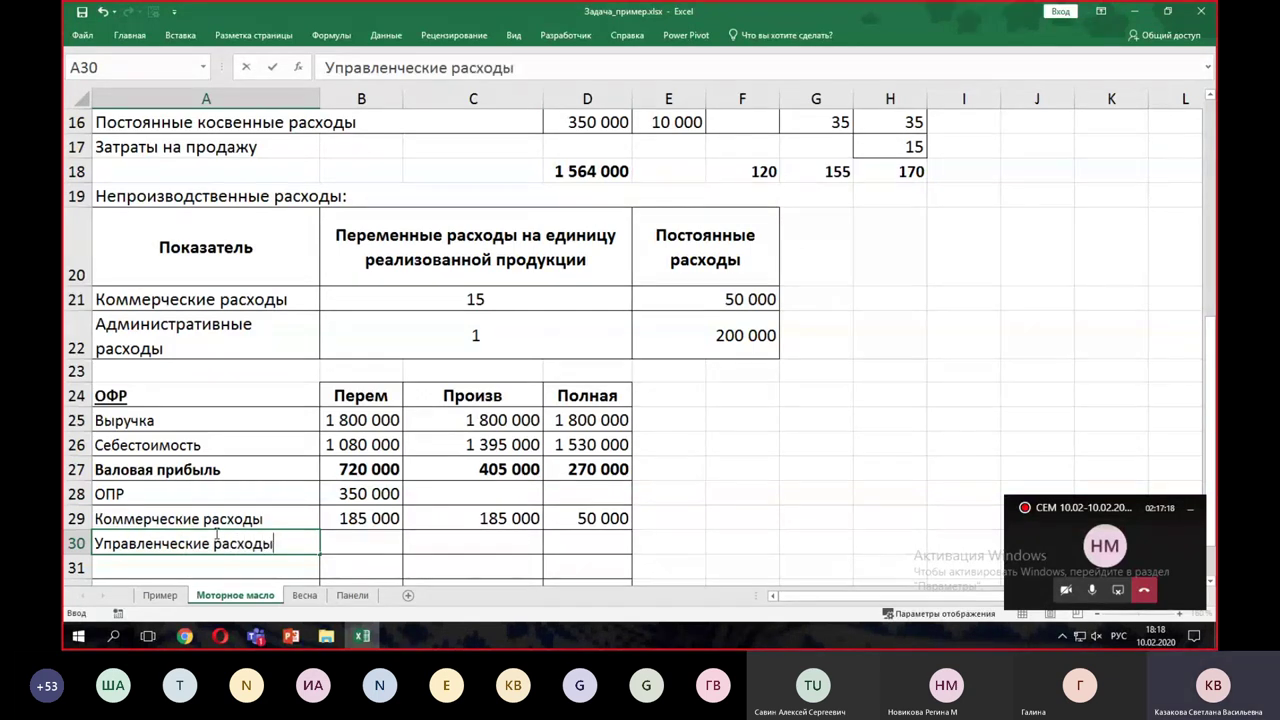
- Set B30 to =$E$22+9000*$B$22 for fixed plus variable management expenses, and fill the formula across to D30
click(377, 545)
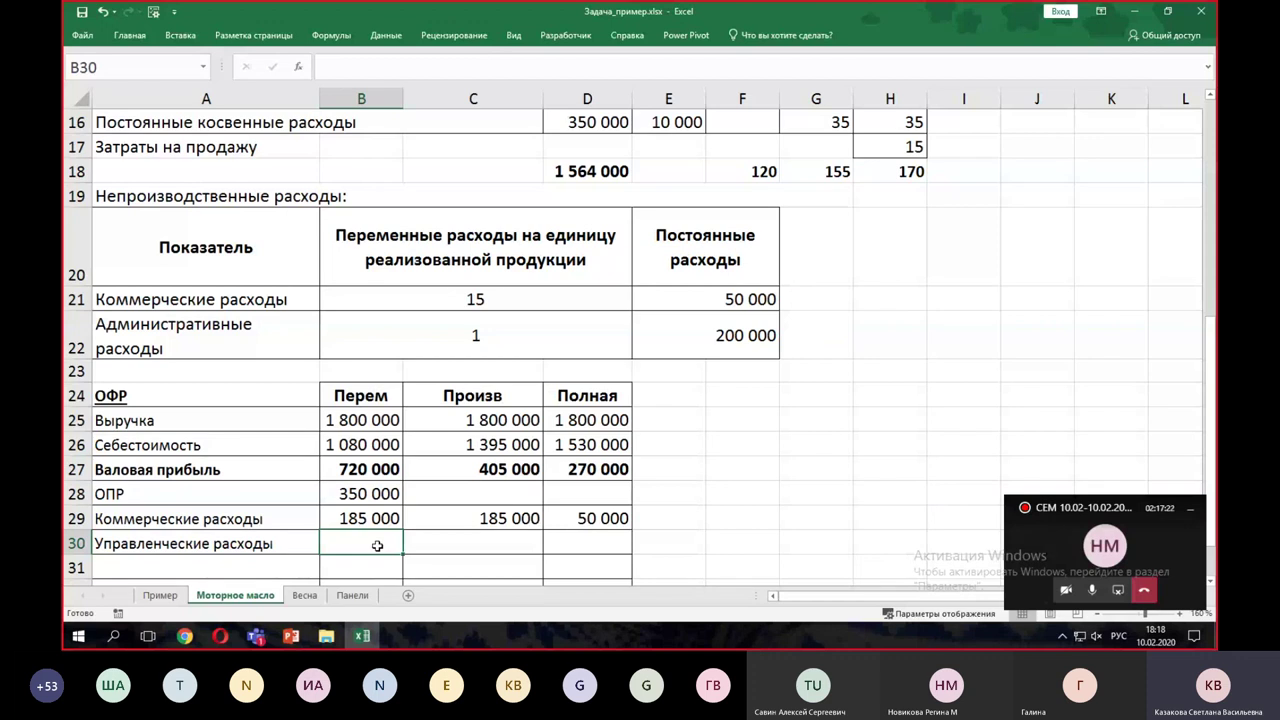
text(=)
click(701, 337)
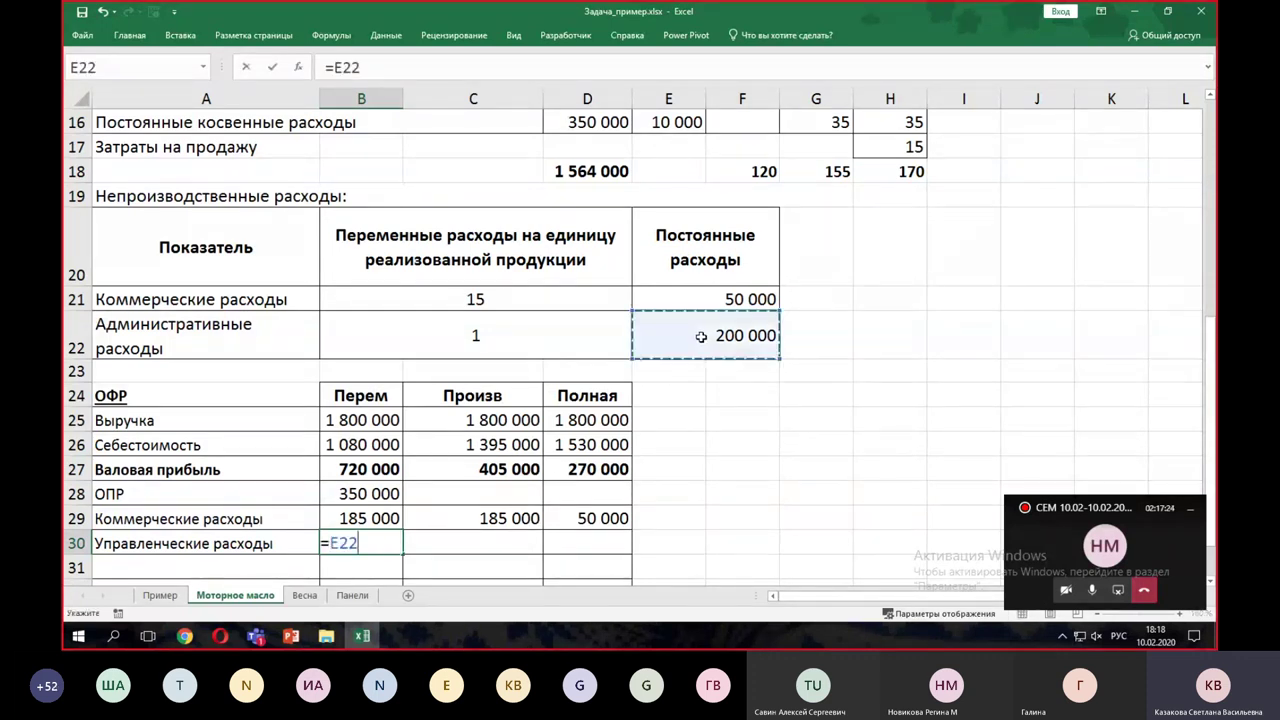
text(+)
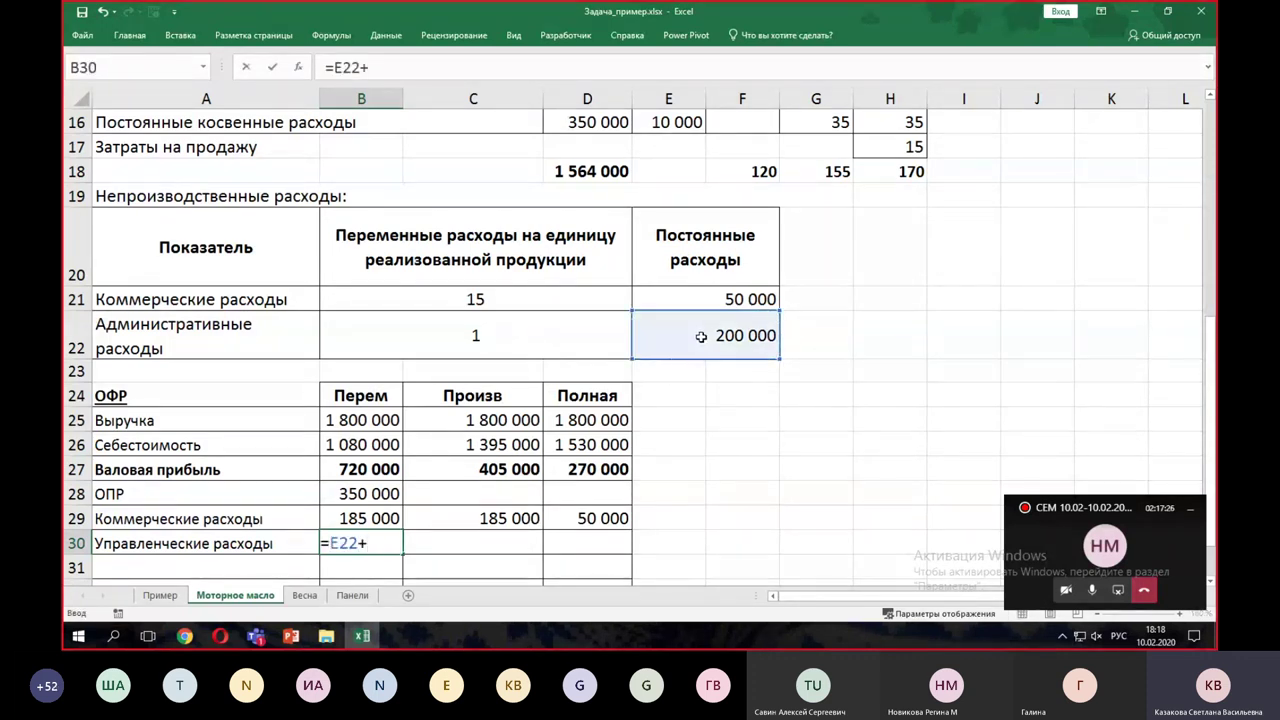
text(9000*)
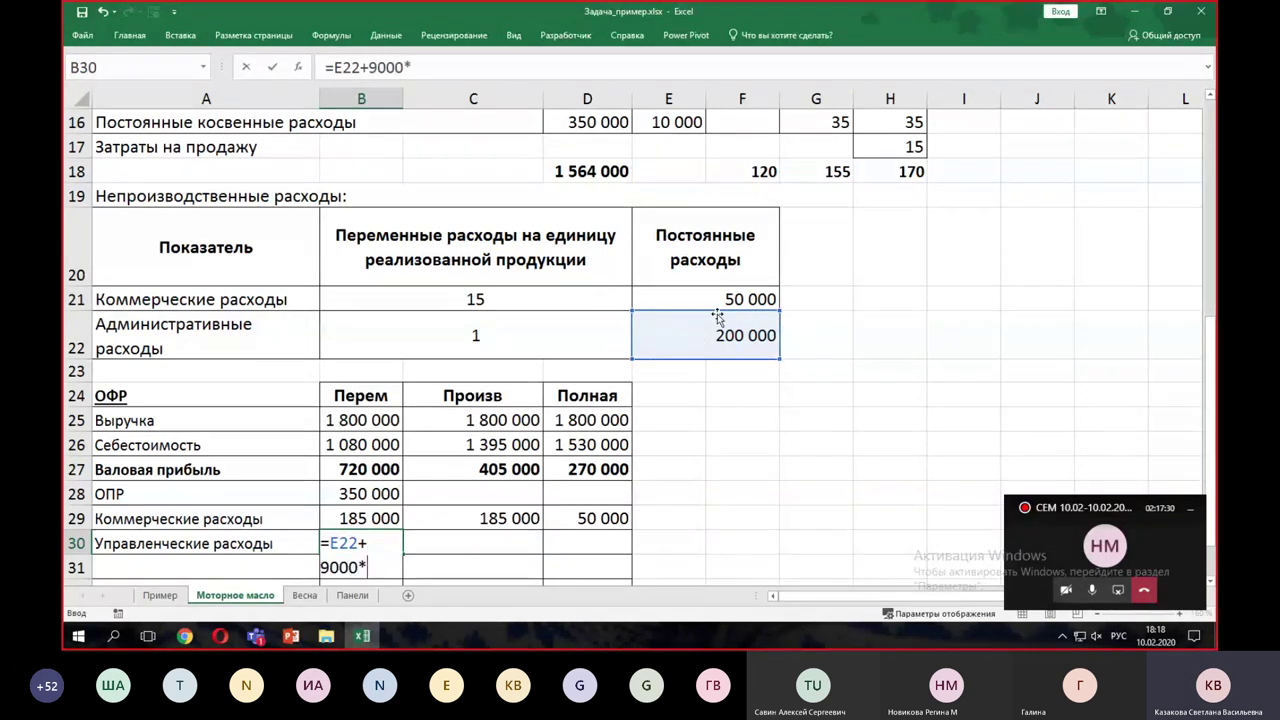
click(499, 323)
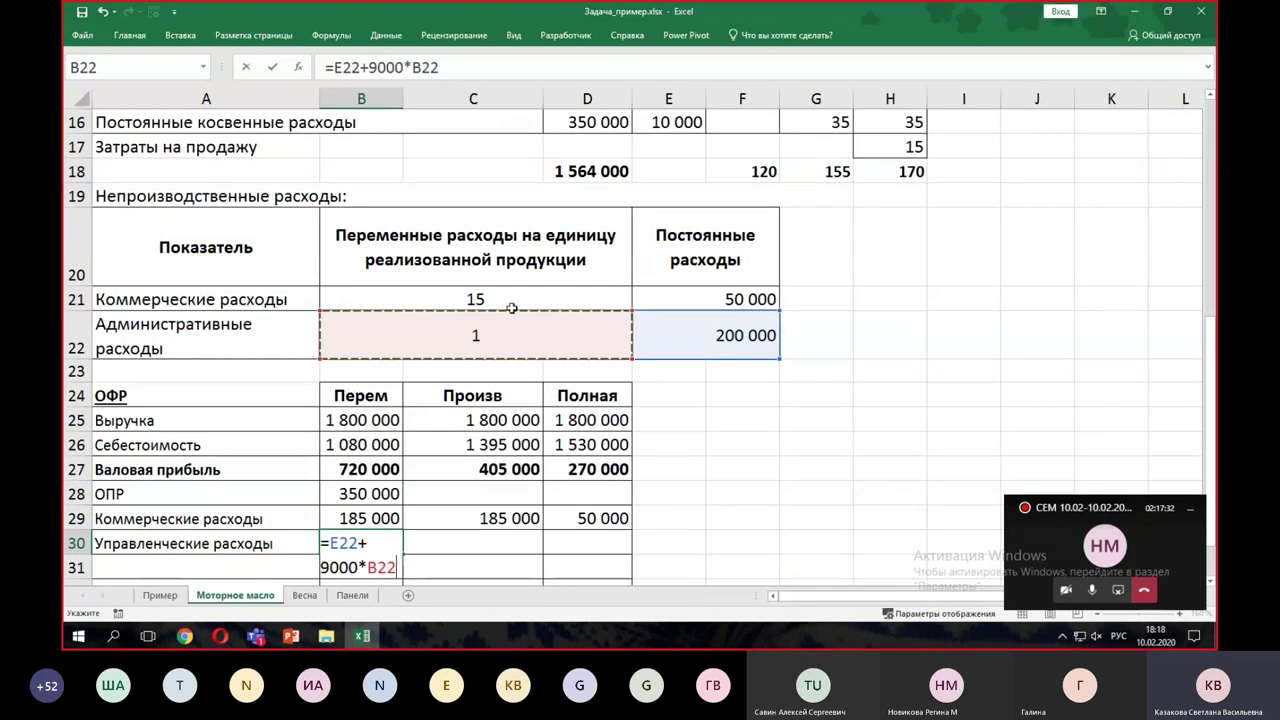
click(350, 67)
key(F4)
key(End)
key(F4)
key(Return)
click(393, 546)
drag(403, 554, 631, 551)
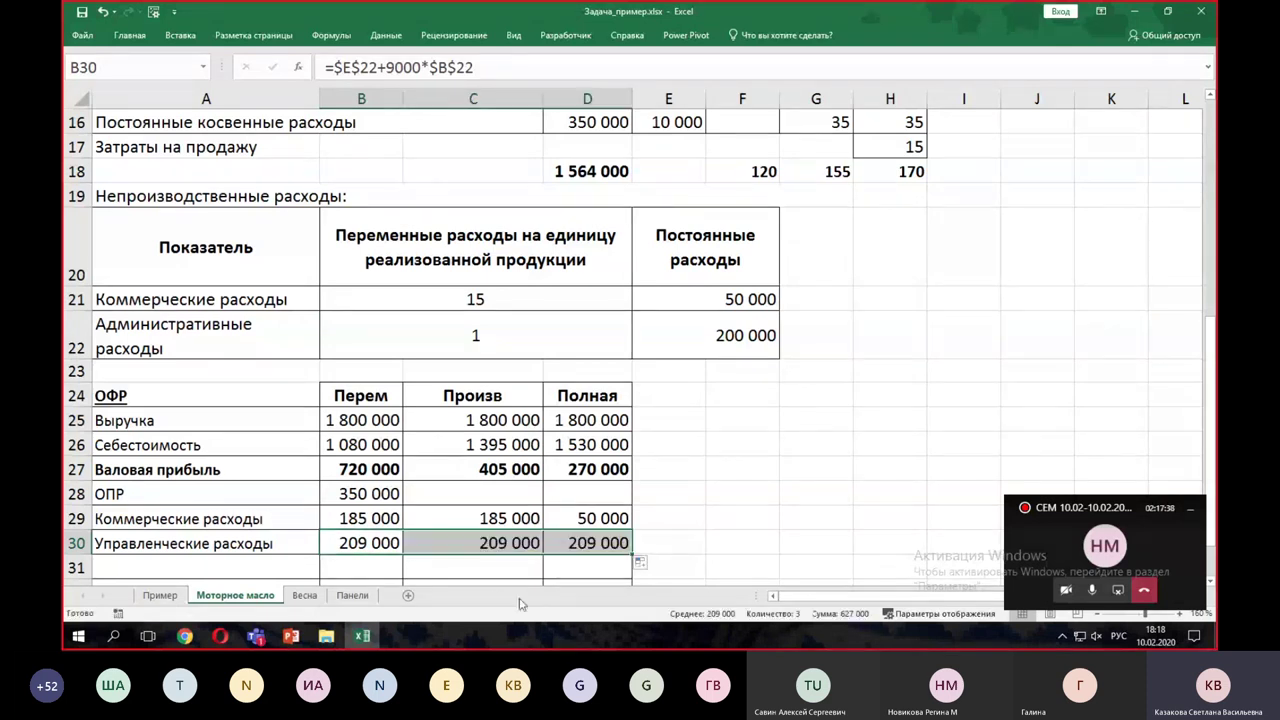
- Enter the label "Прибыль от продаж" in A31
click(259, 563)
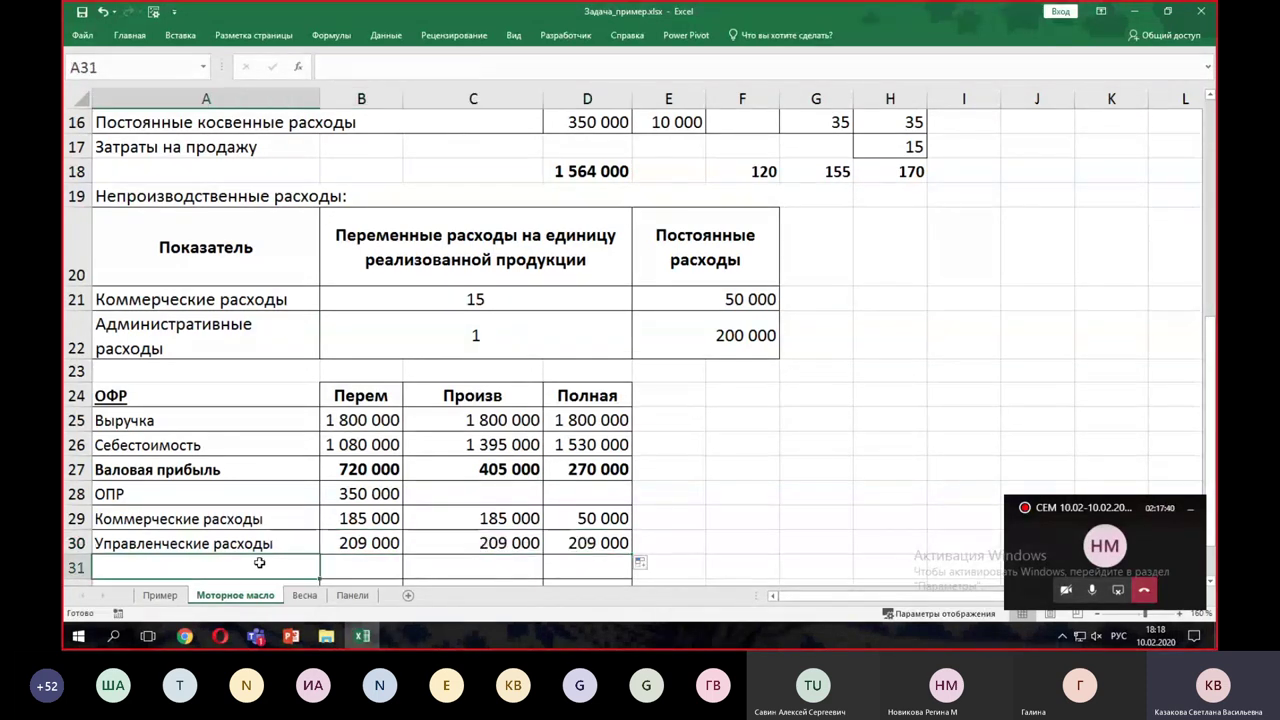
text(Прибы)
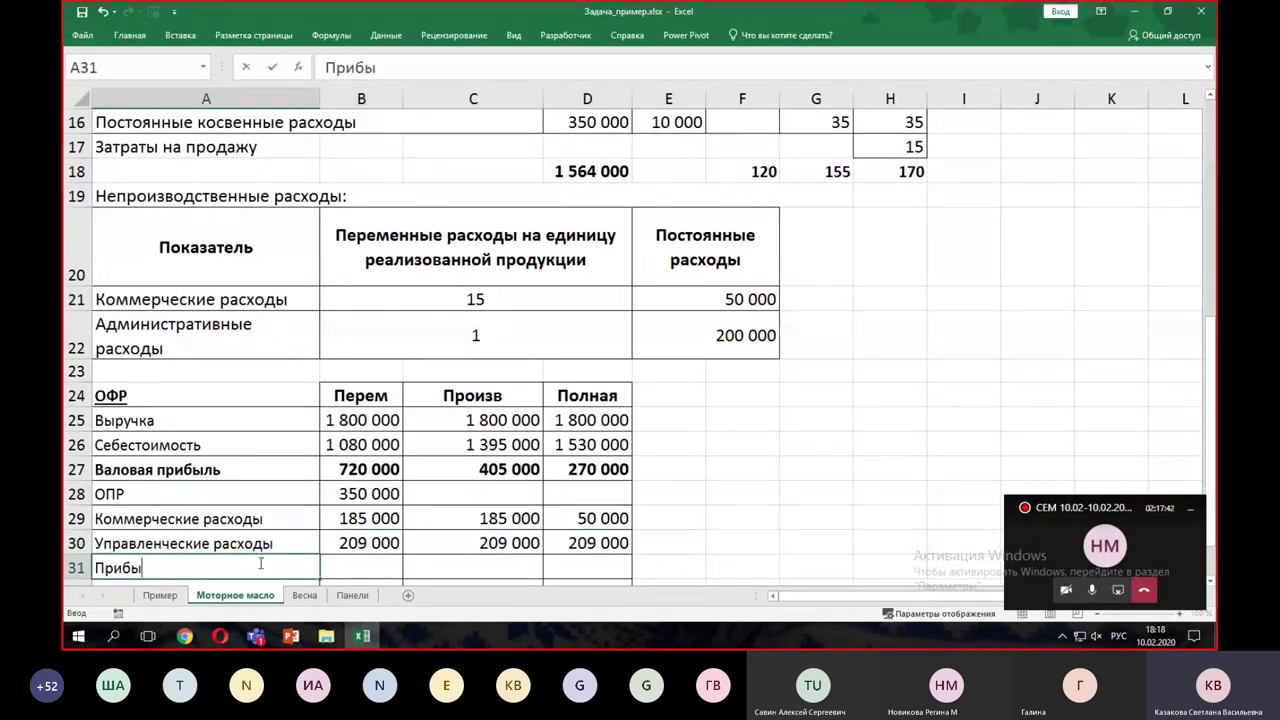
text(ль от пр)
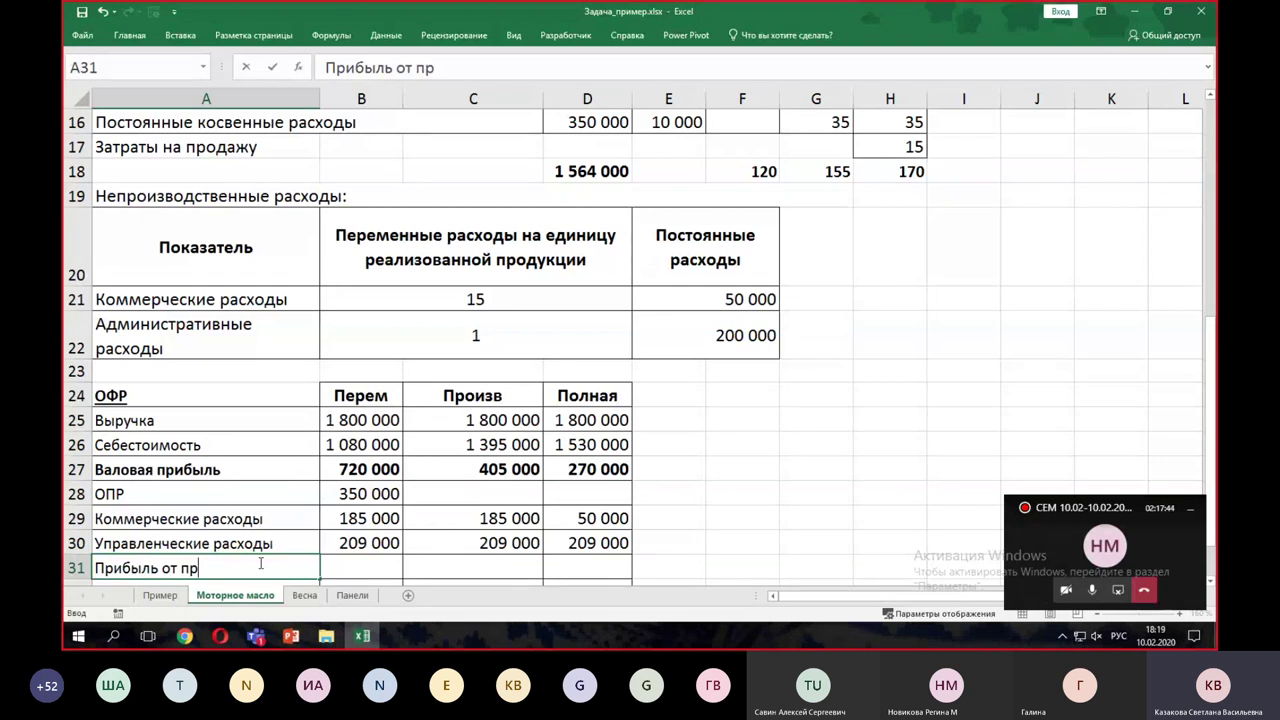
text(одаж)
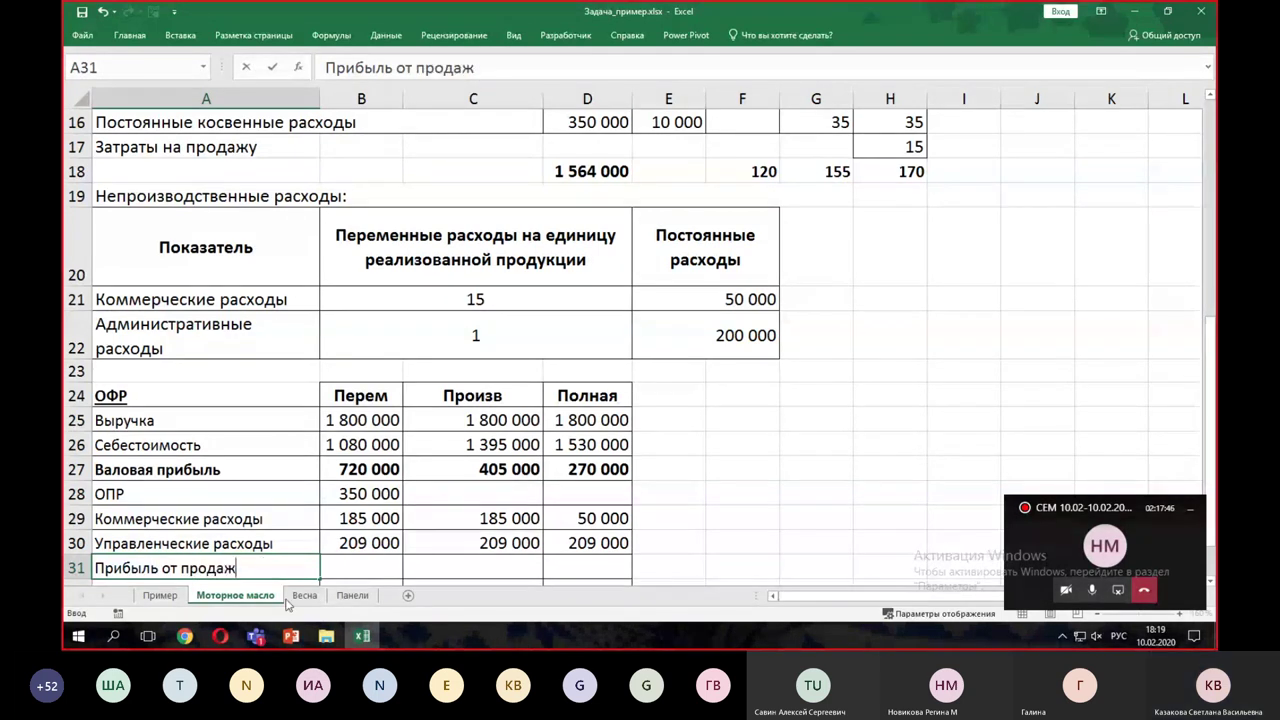
- Set B31 to =B27-B28-B29-B30 to subtract all expenses from gross profit, and fill the formula across to D31
click(362, 566)
text(=)
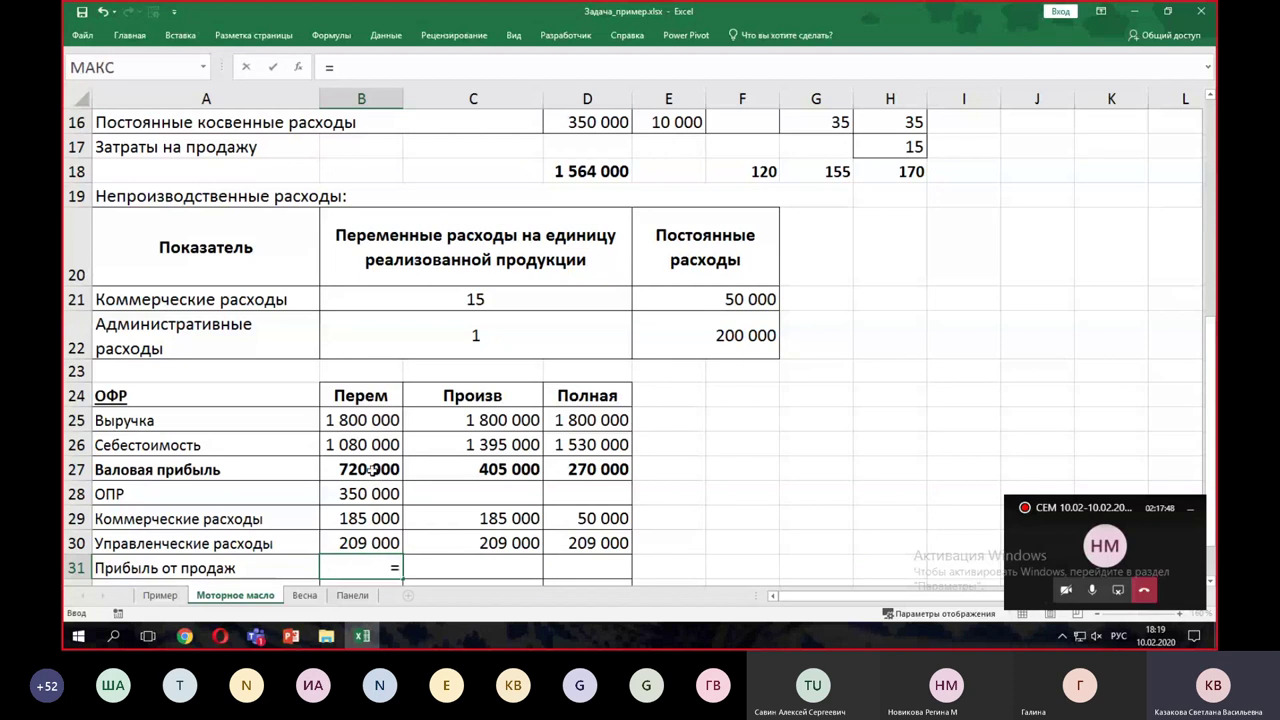
click(368, 469)
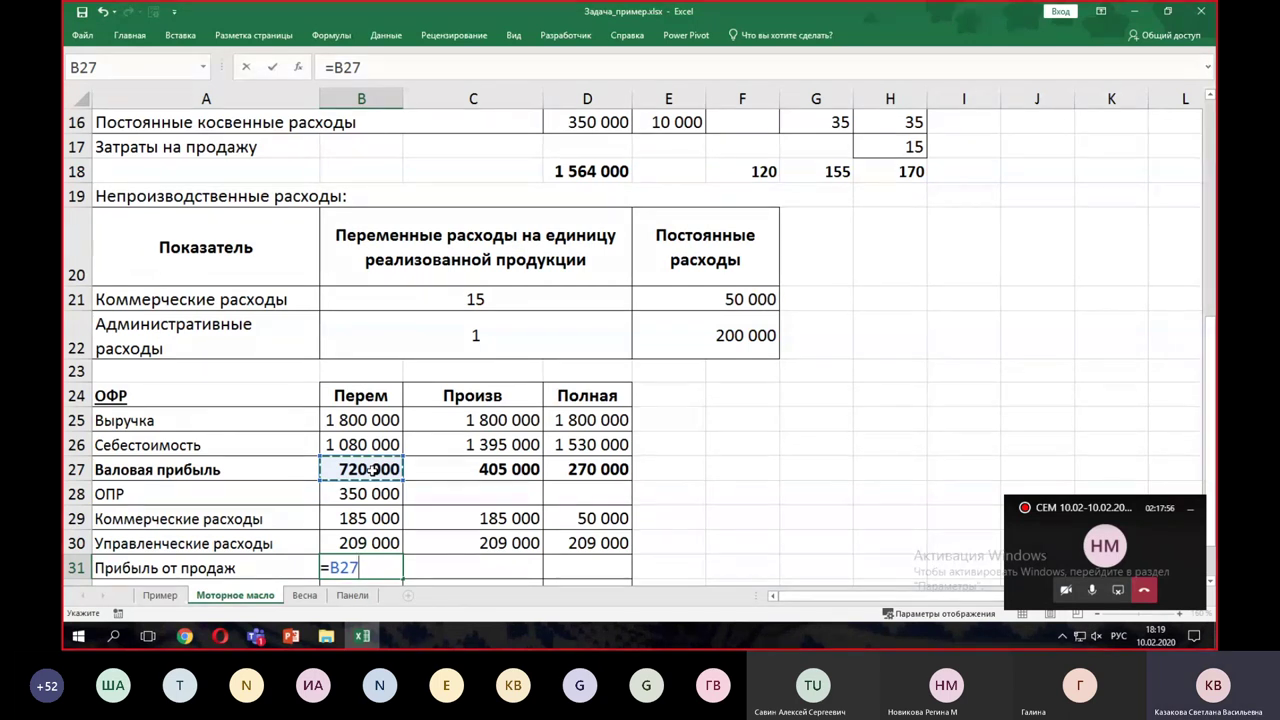
text(-)
click(370, 493)
text(-)
click(370, 518)
text(-)
click(370, 543)
key(Return)
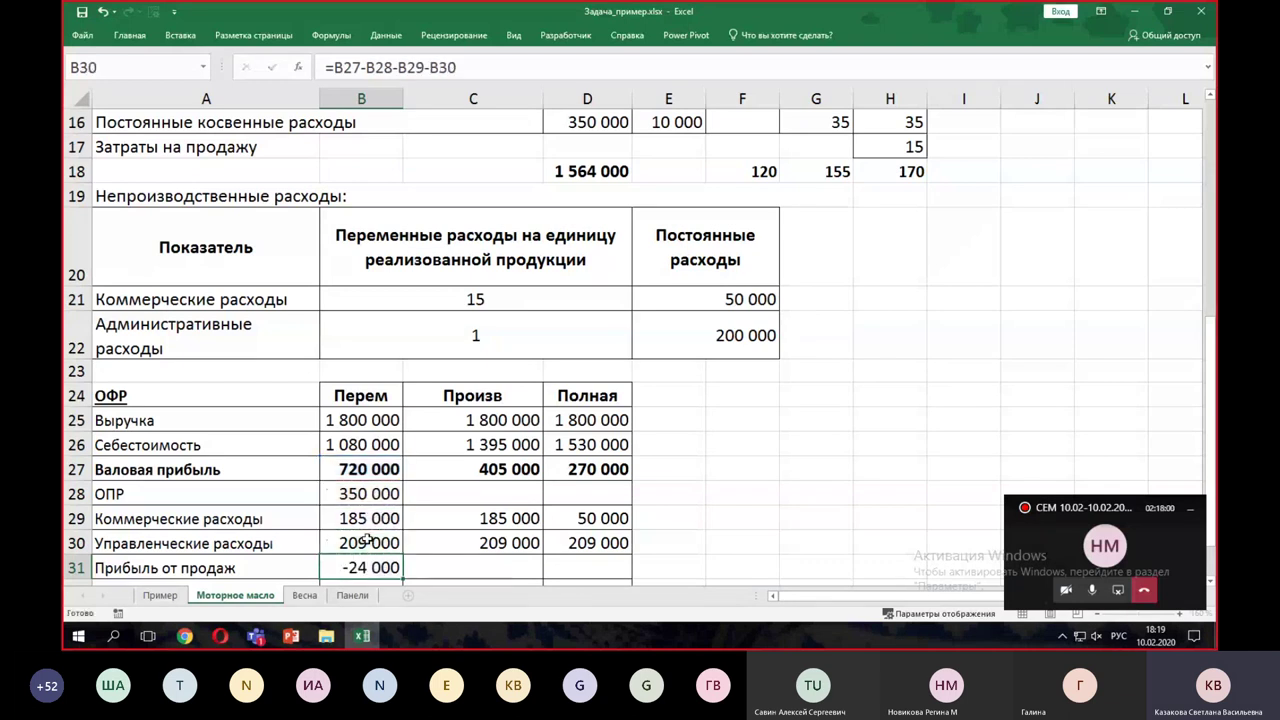
click(376, 543)
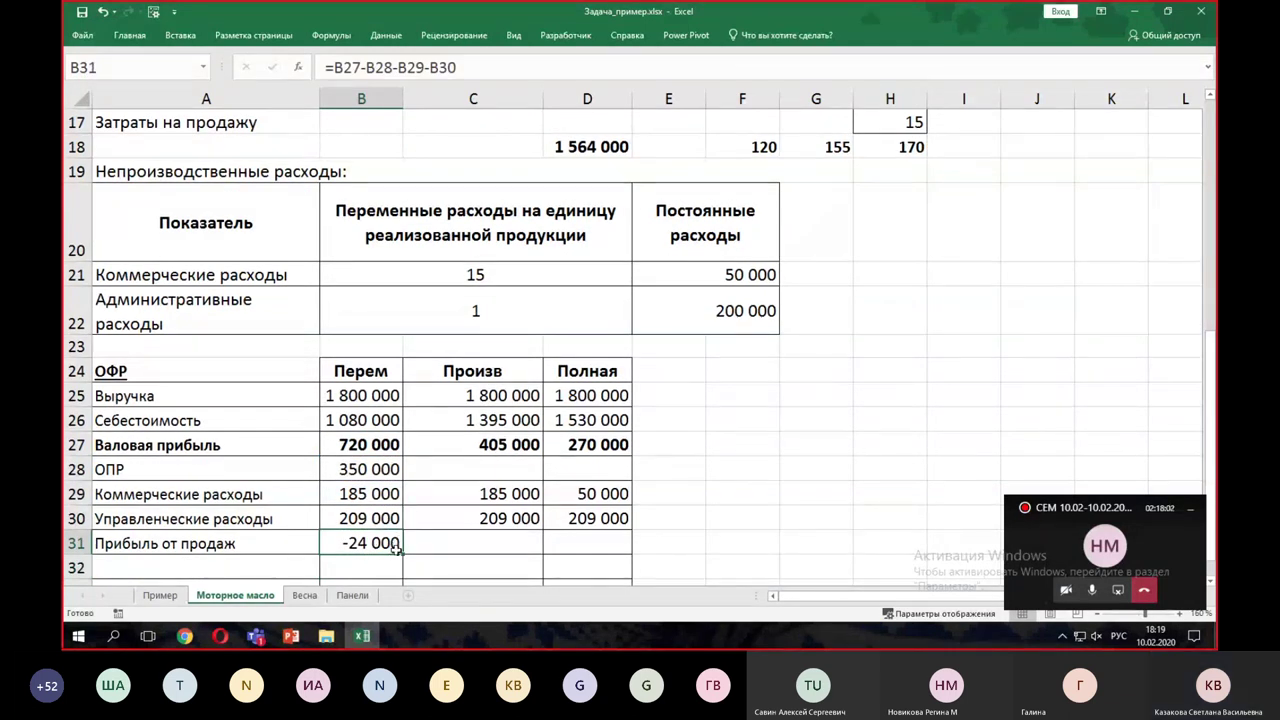
drag(405, 554, 601, 560)
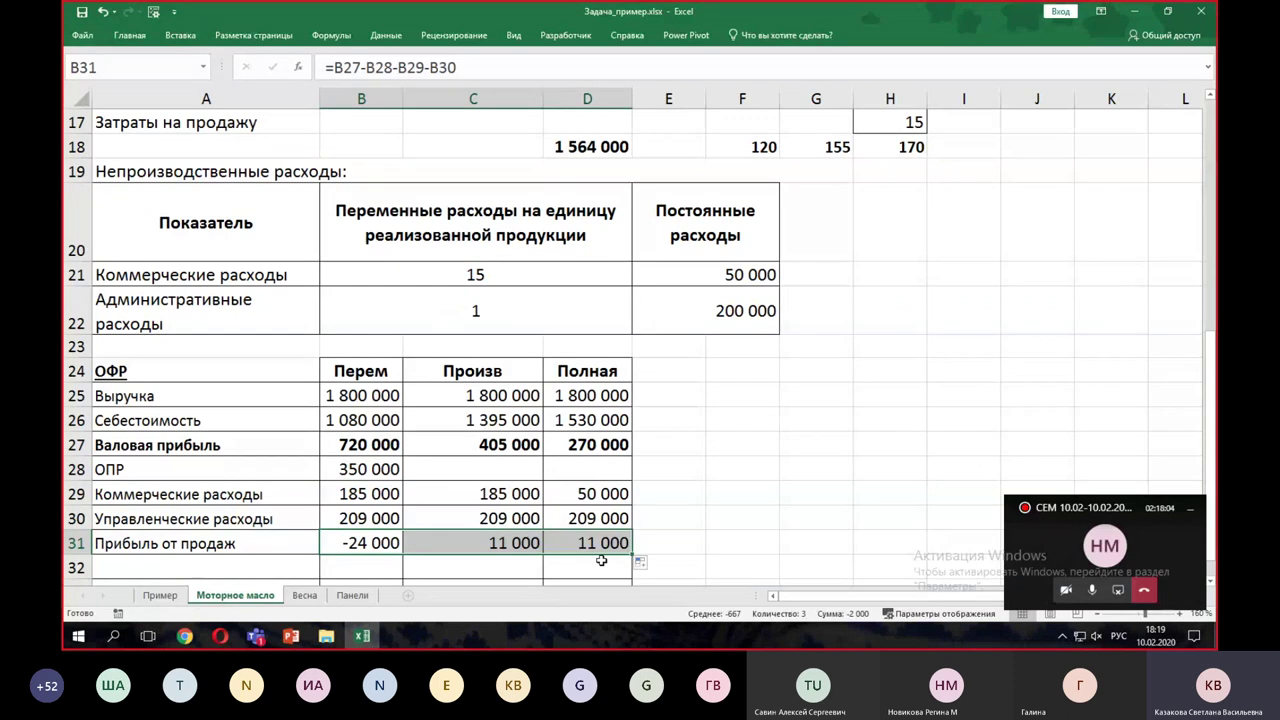
- Make the sales profit row A31:D31 of the ОФР table bold
click(1211, 581)
click(1211, 581)
click(1211, 581)
click(1211, 581)
click(1211, 581)
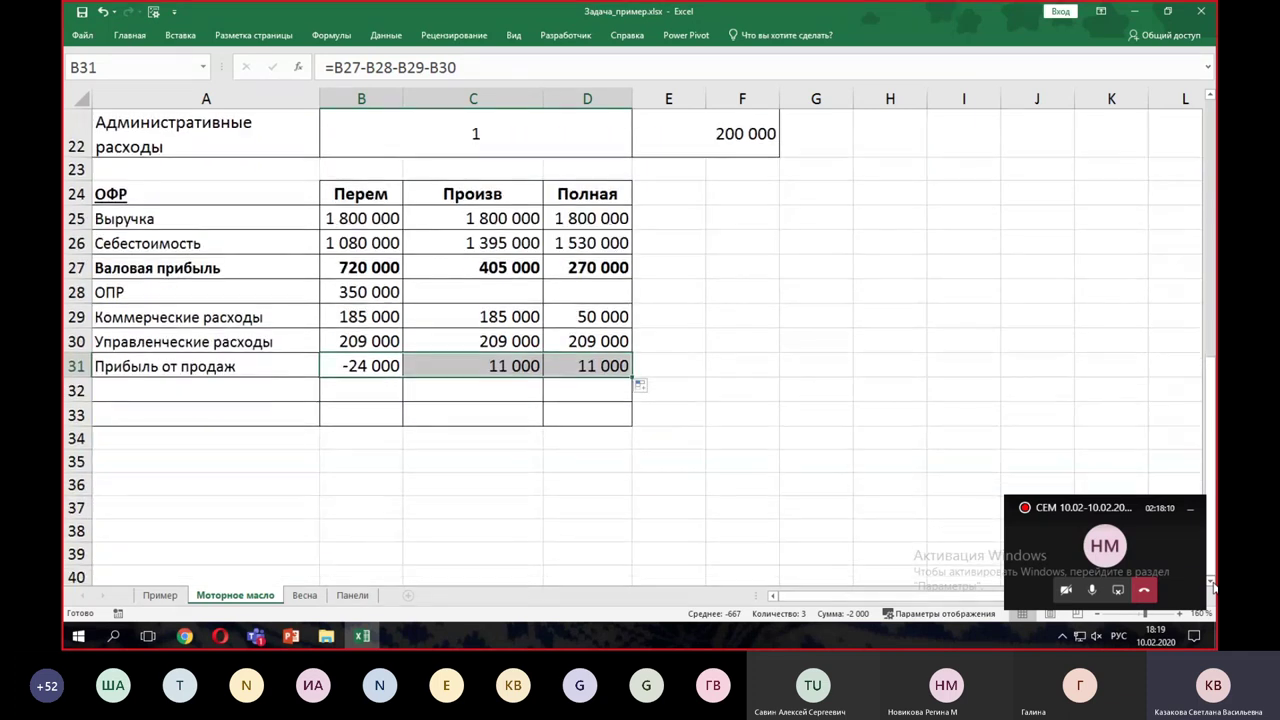
click(935, 418)
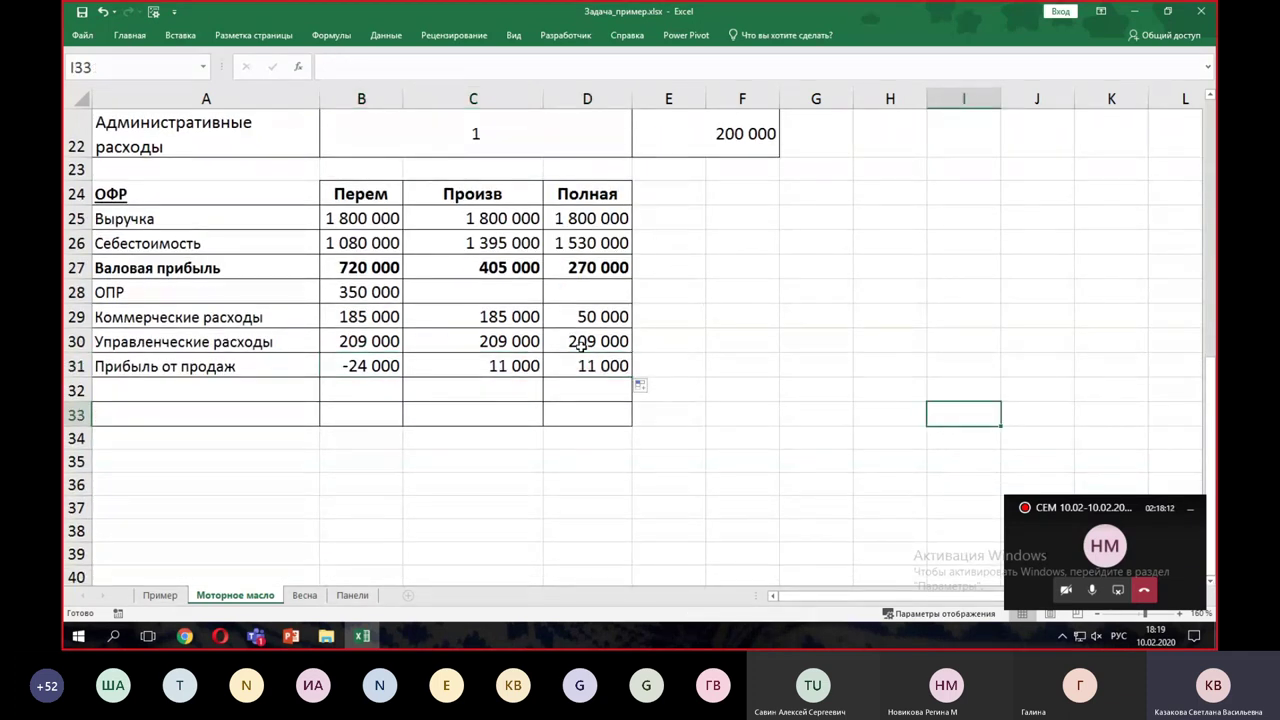
drag(155, 365, 586, 366)
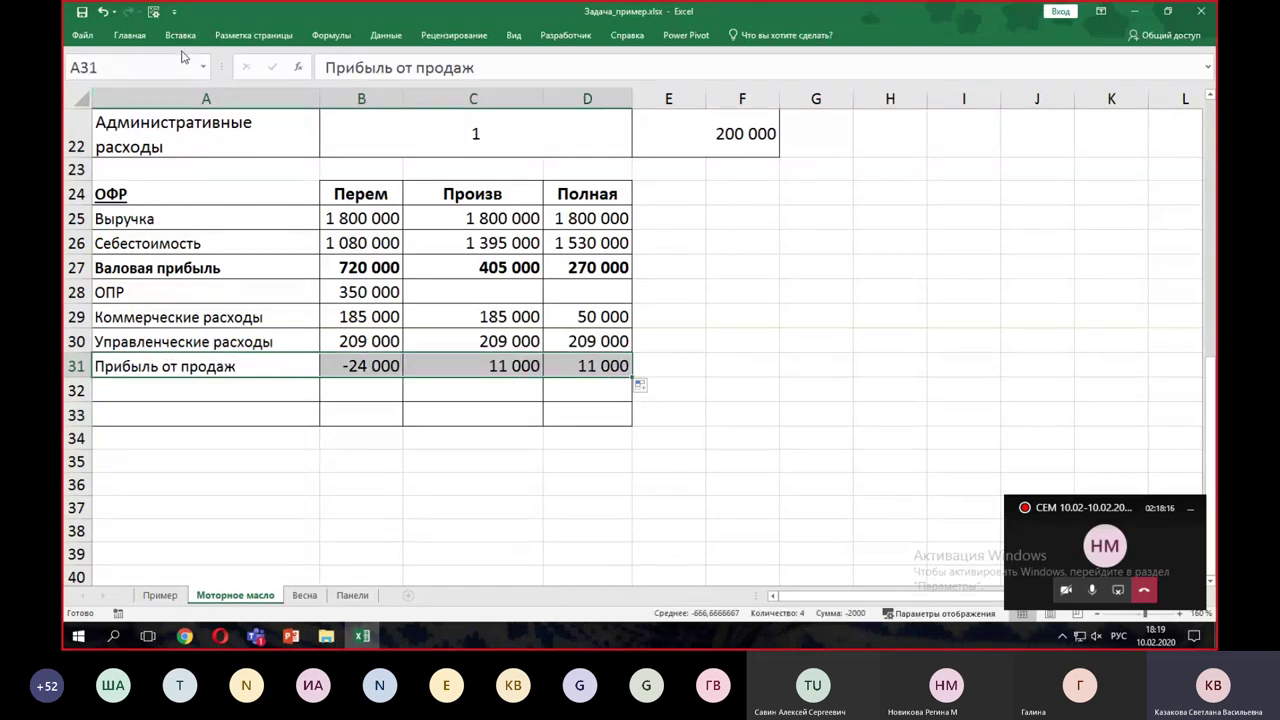
click(129, 35)
click(145, 85)
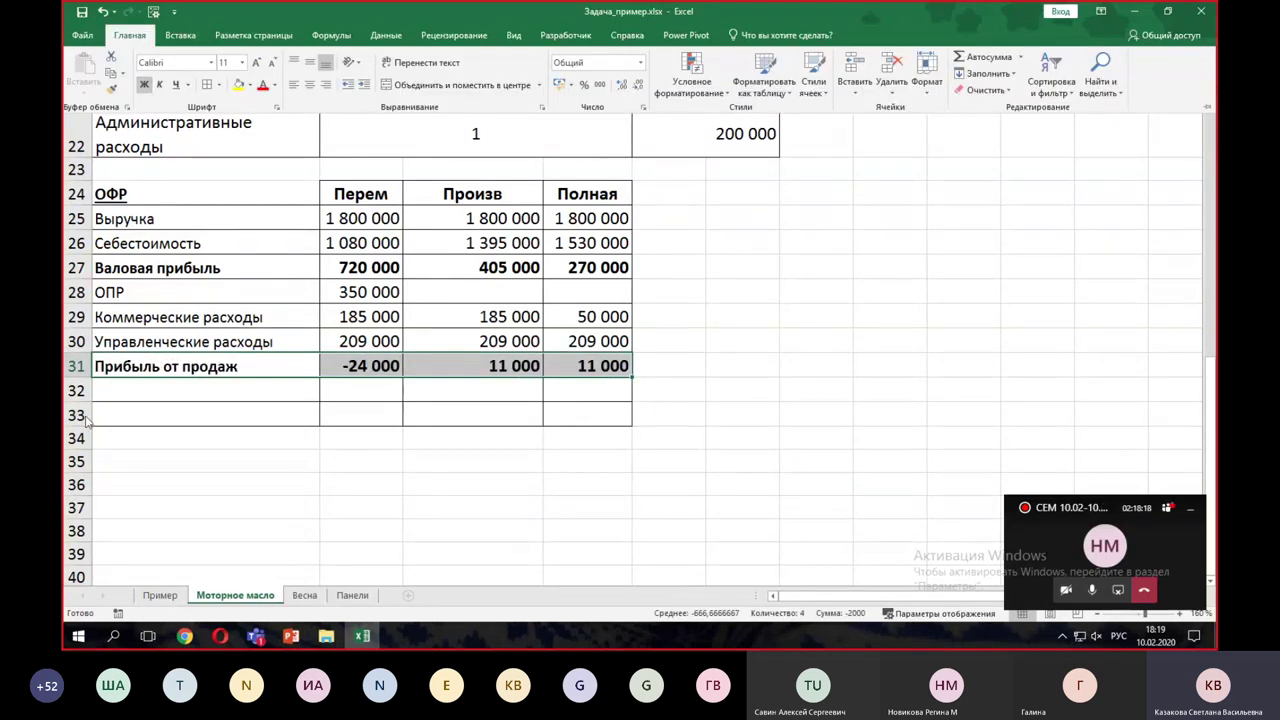
- Delete the unused bordered rows 32 and 33 below the ОФР table
drag(77, 390, 78, 414)
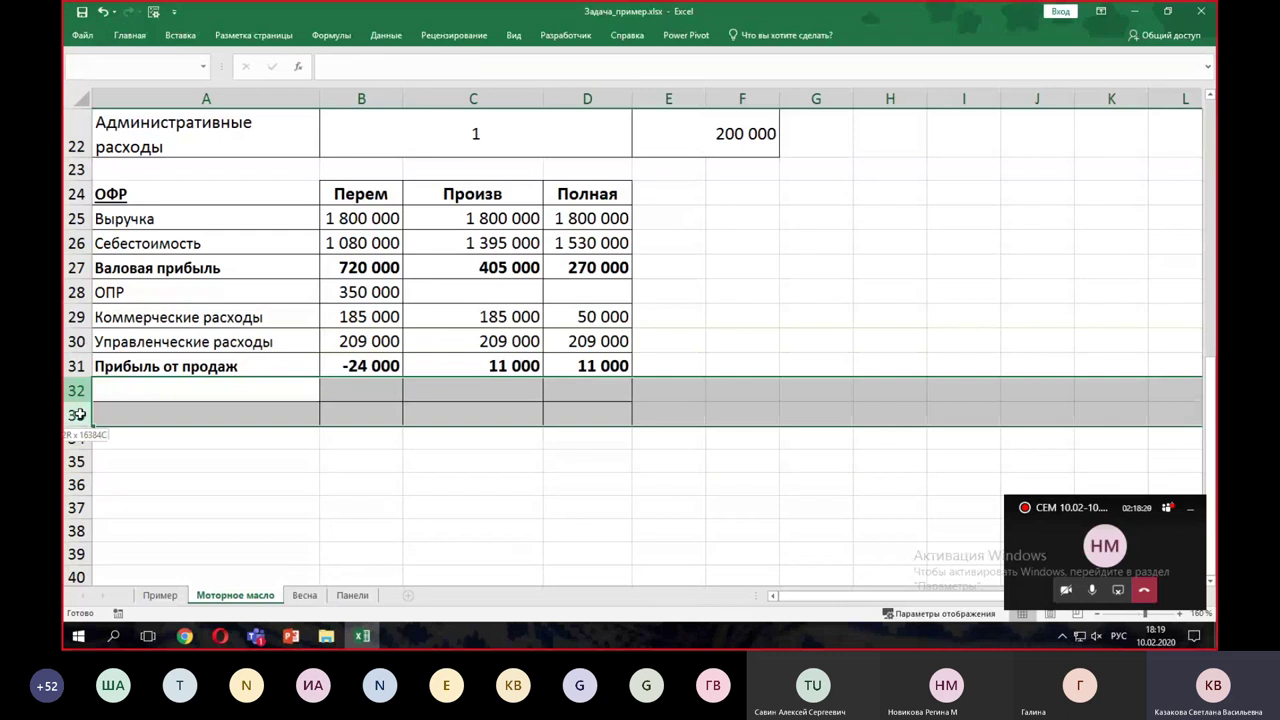
click(129, 35)
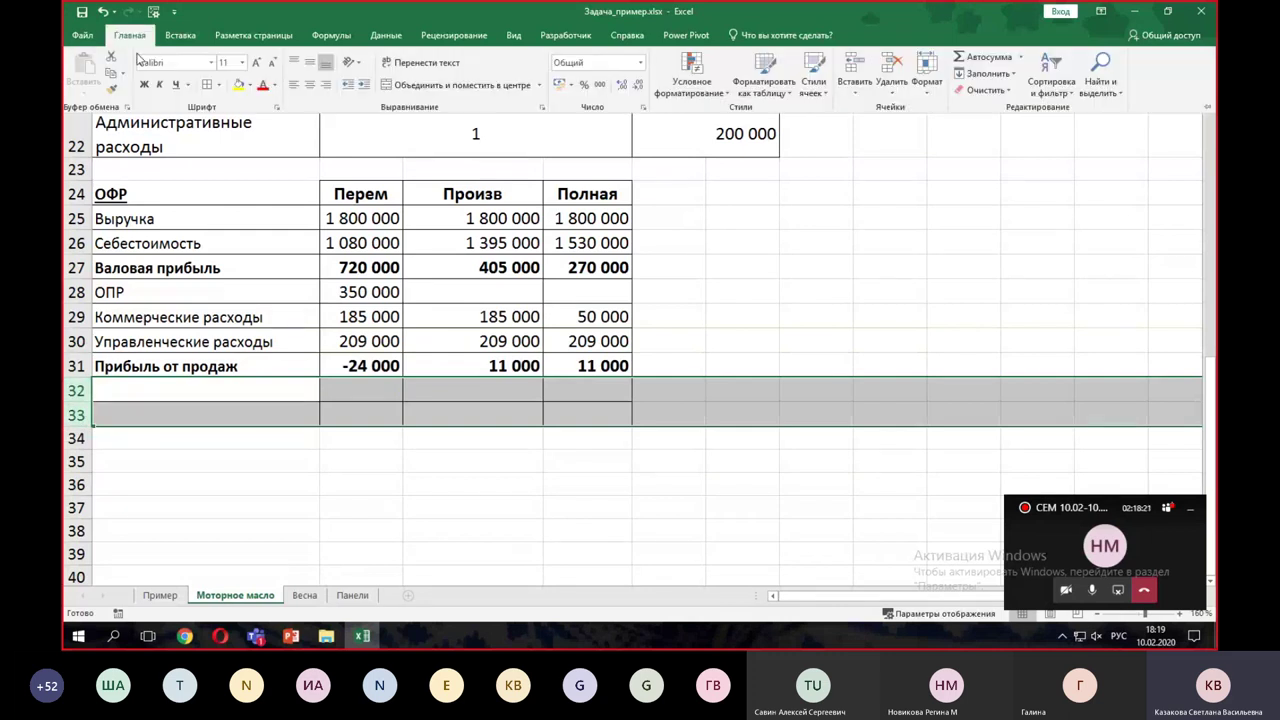
click(891, 84)
click(900, 126)
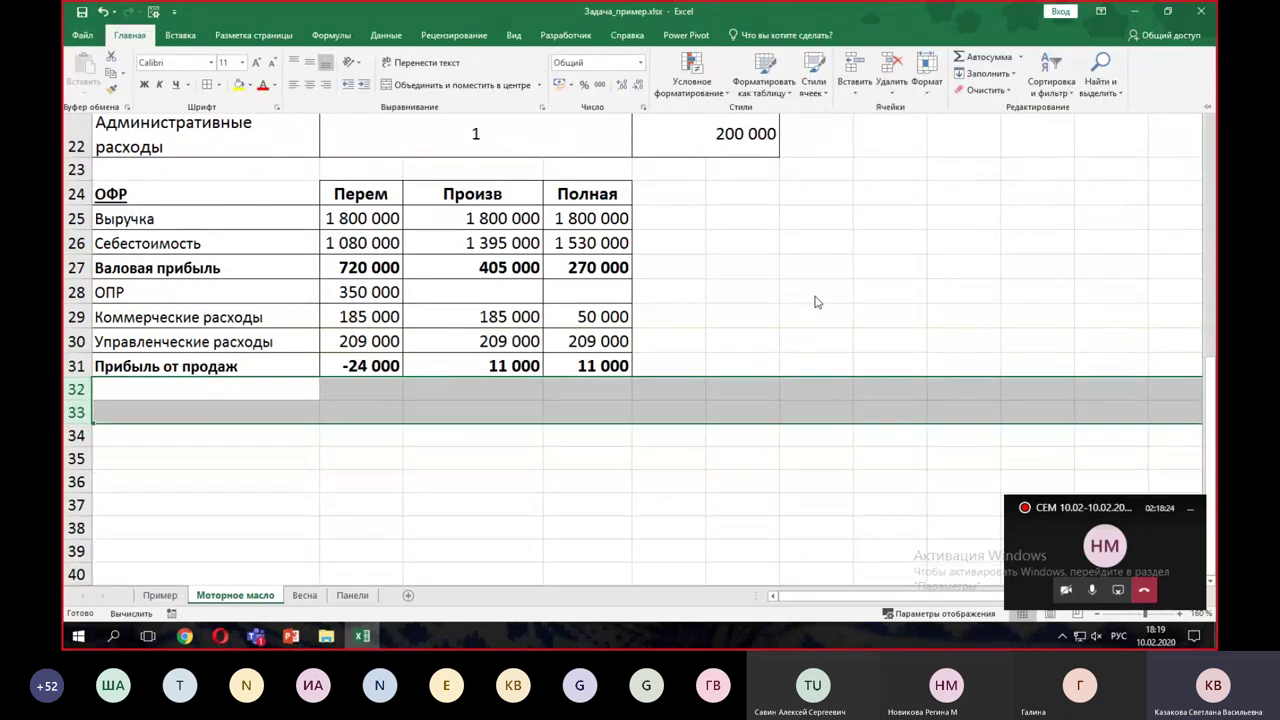
- Compare sales profit across the three costing methods in B31:D31, checking the full and production columns and the variable unit cost in F18
click(349, 368)
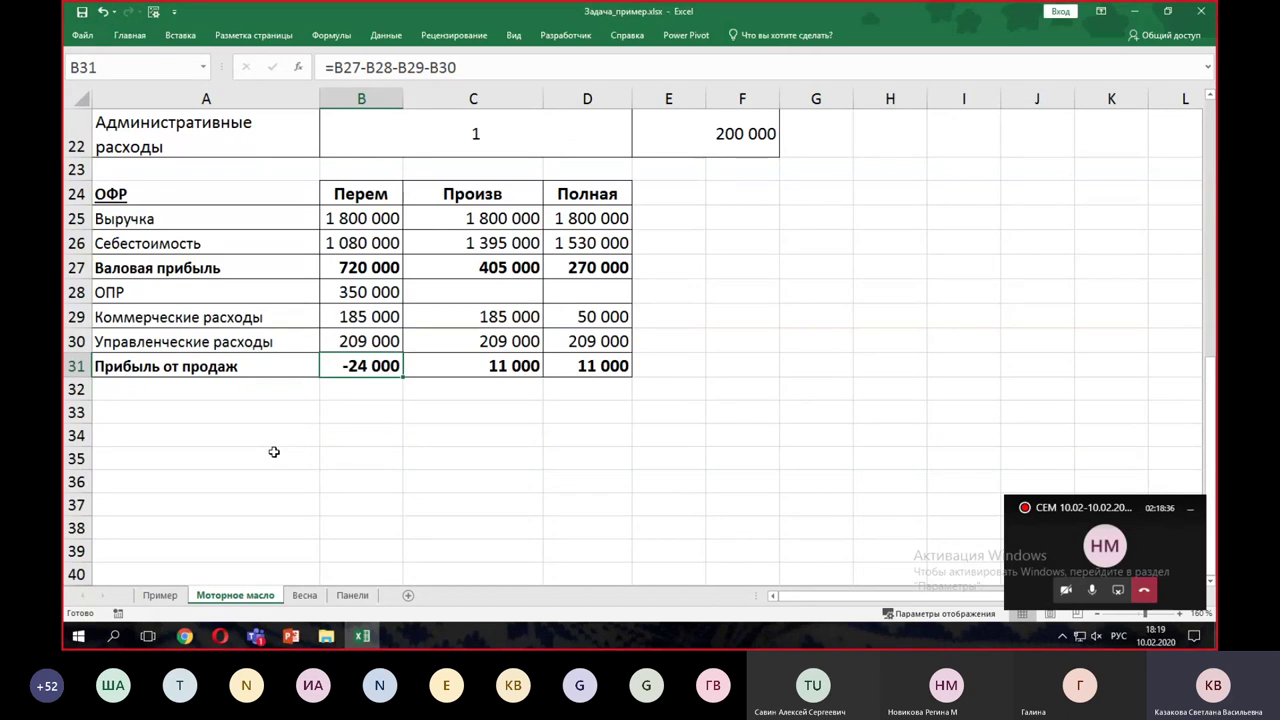
drag(604, 214, 592, 370)
drag(497, 218, 494, 372)
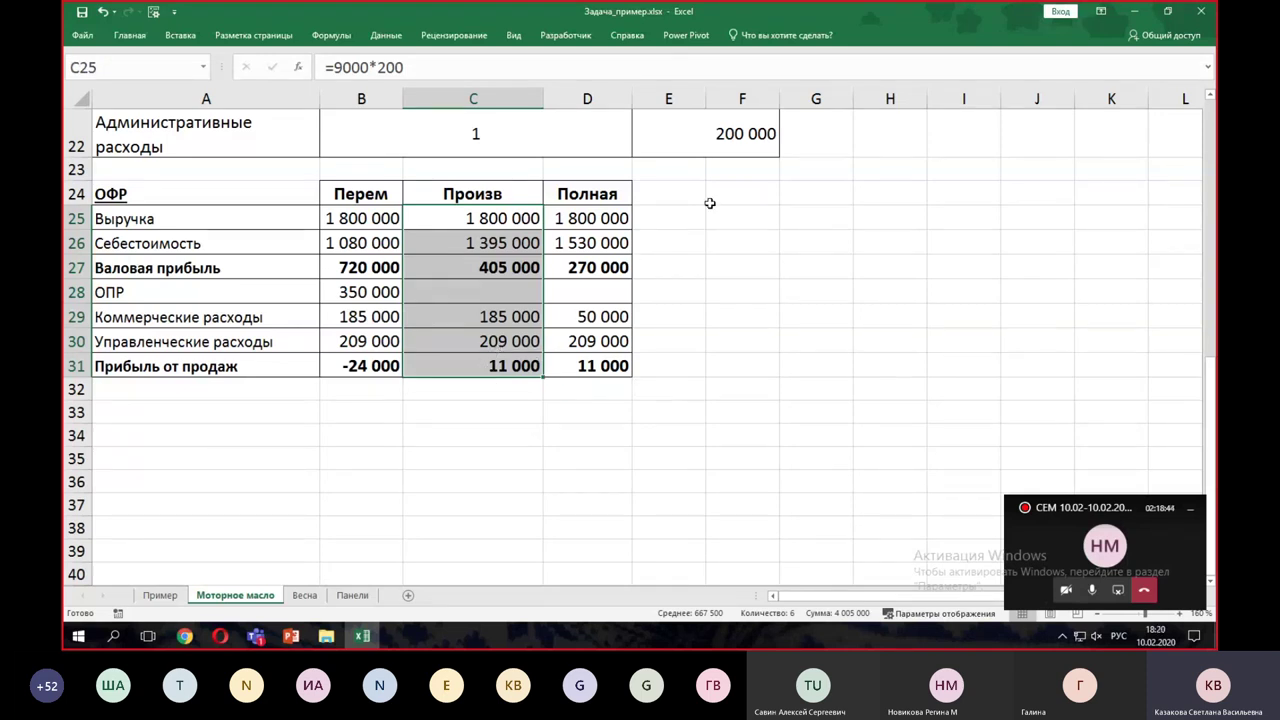
scroll(710, 203, up, 2)
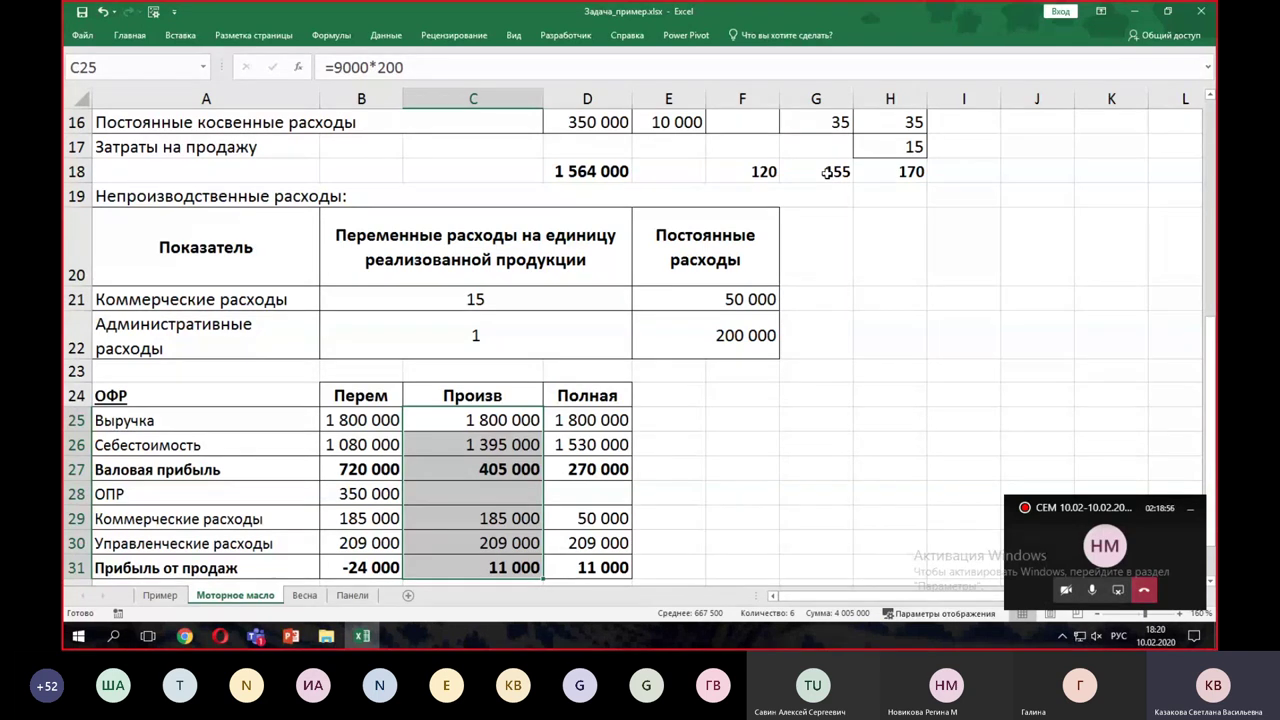
click(365, 568)
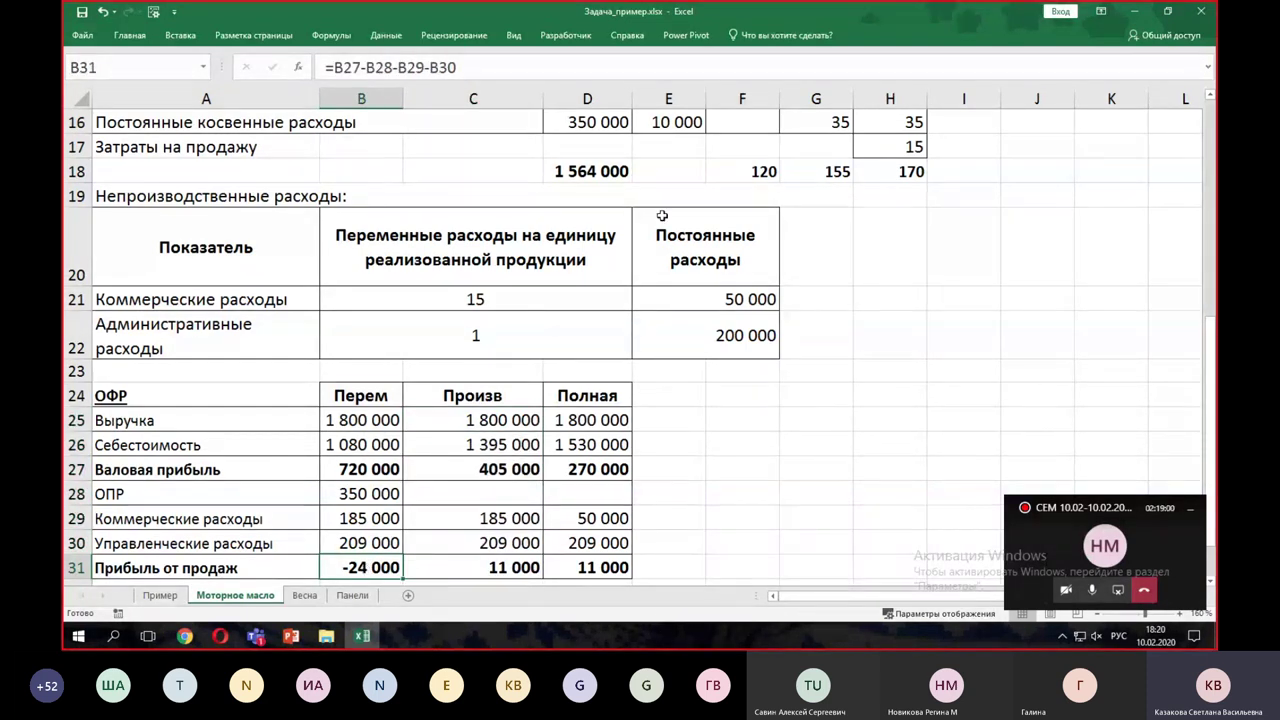
click(764, 171)
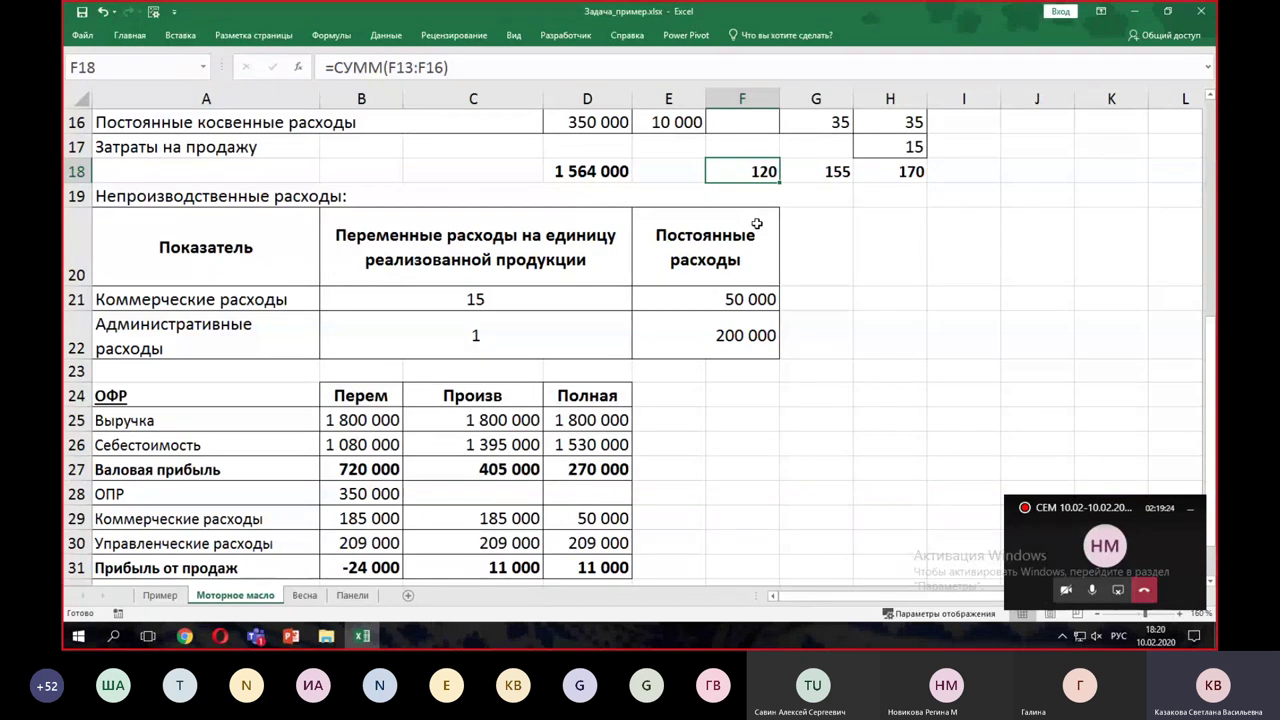
scroll(977, 384, down, 3)
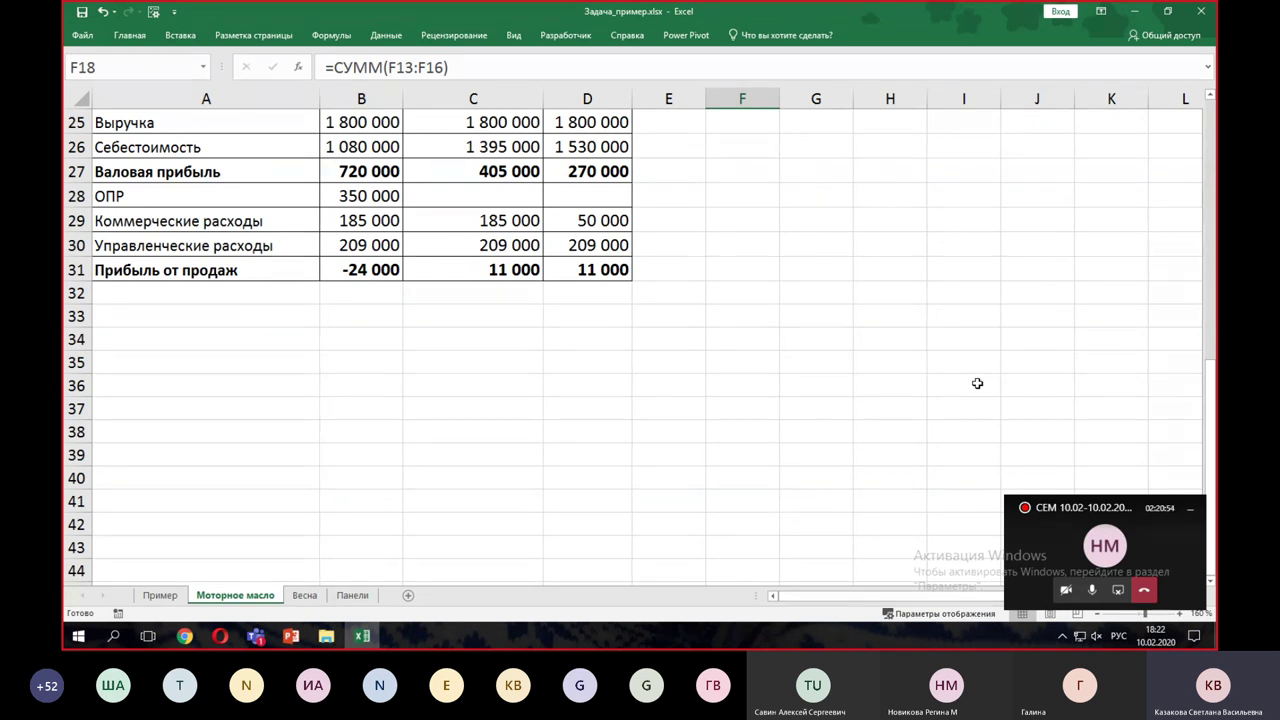
scroll(916, 279, up, 2)
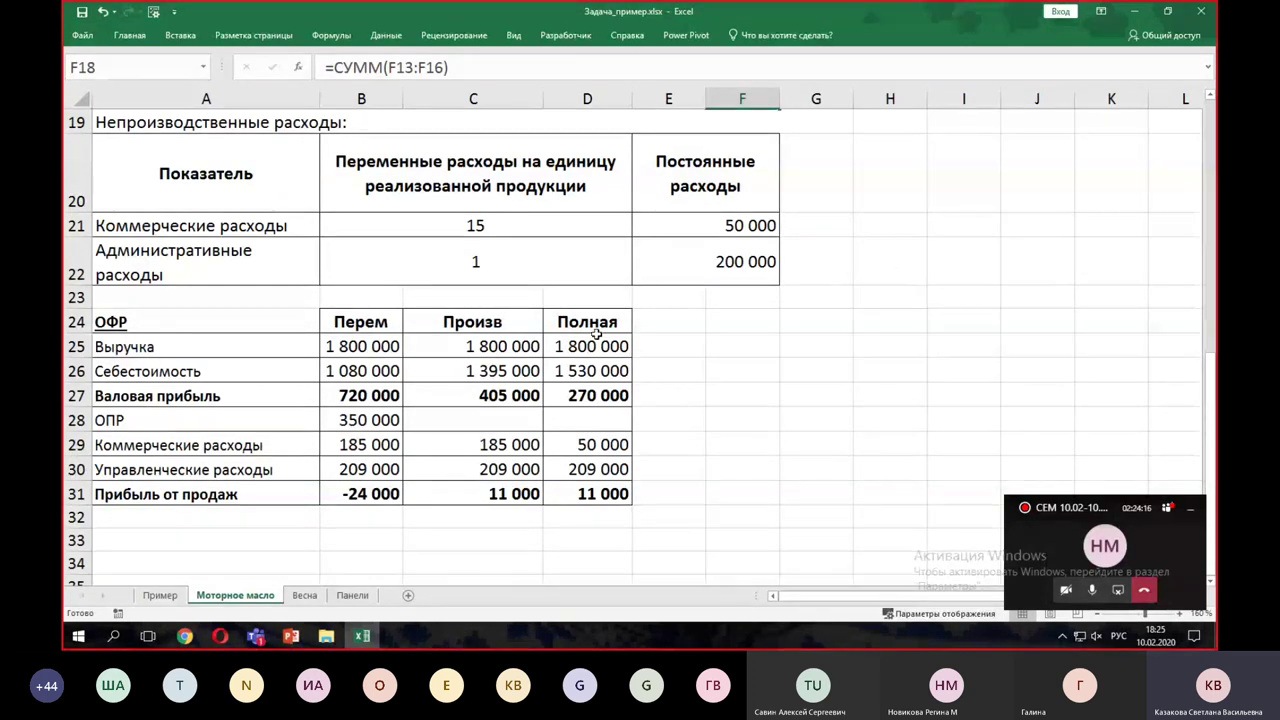
- Review the problem statement and requirements above the calculations, including the source production costs in D3:D6
scroll(596, 335, up, 4)
scroll(596, 335, down, 1)
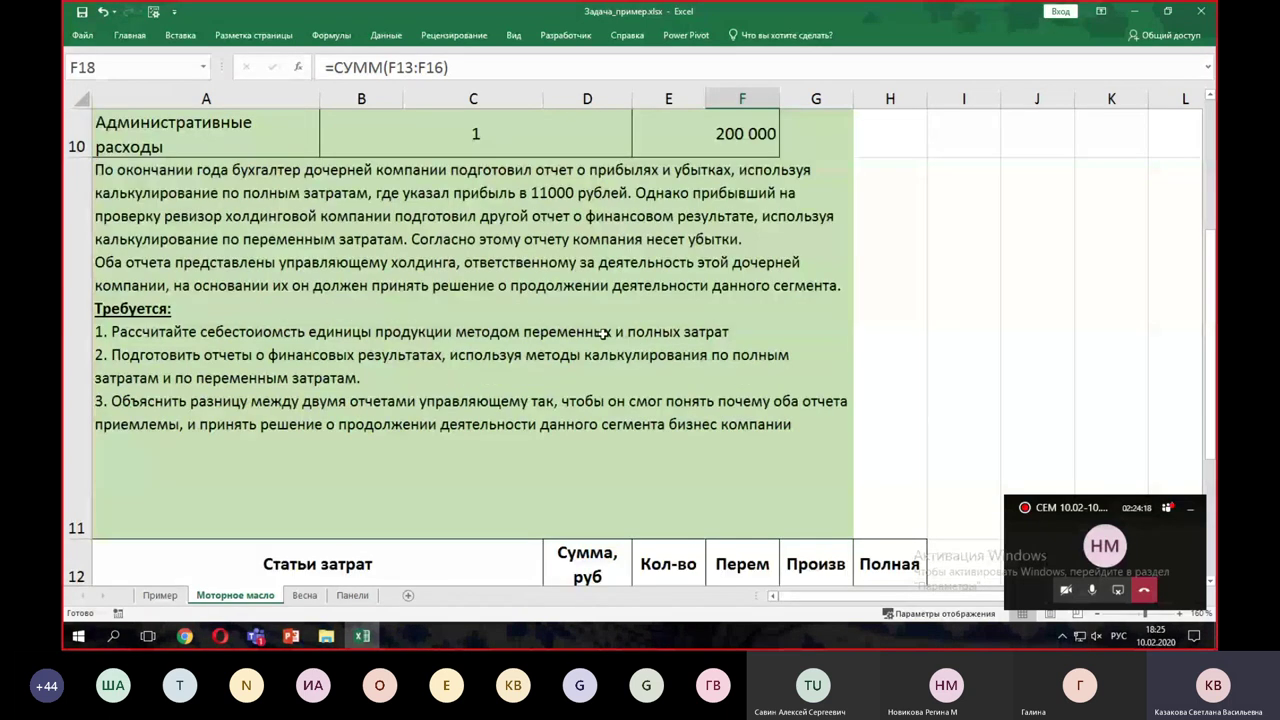
scroll(600, 336, up, 3)
drag(630, 368, 610, 456)
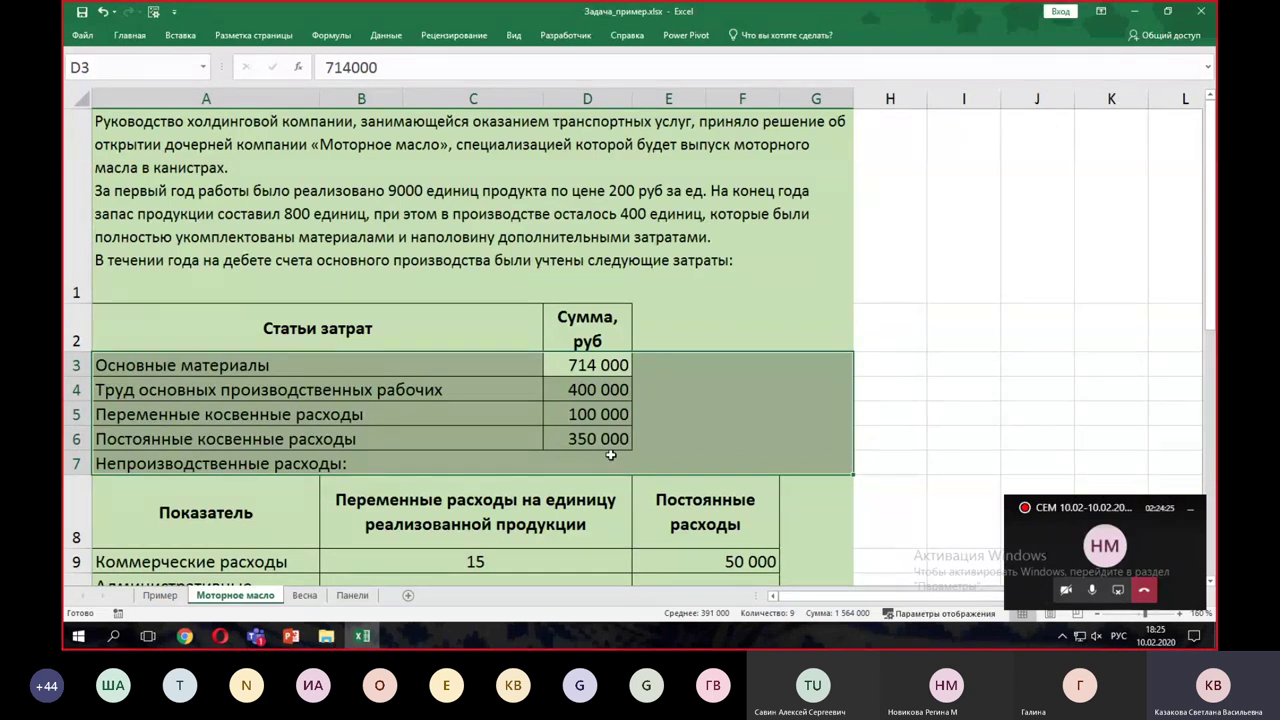
click(937, 388)
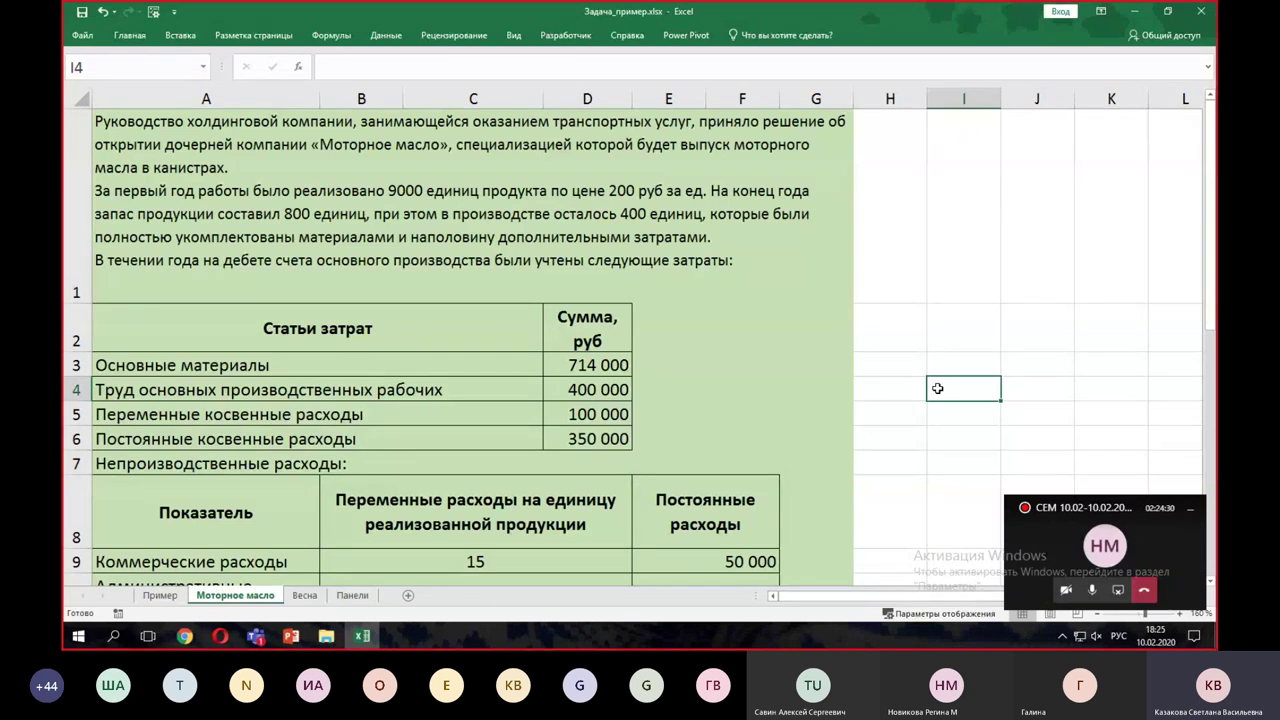
- Look over the Весна and Панели sheets and return to the Моторное масло sheet
click(304, 595)
click(366, 597)
click(252, 597)
- Switch to the PowerPoint slide show and advance to slide 8, revealing the schedule of upcoming course groups
click(303, 638)
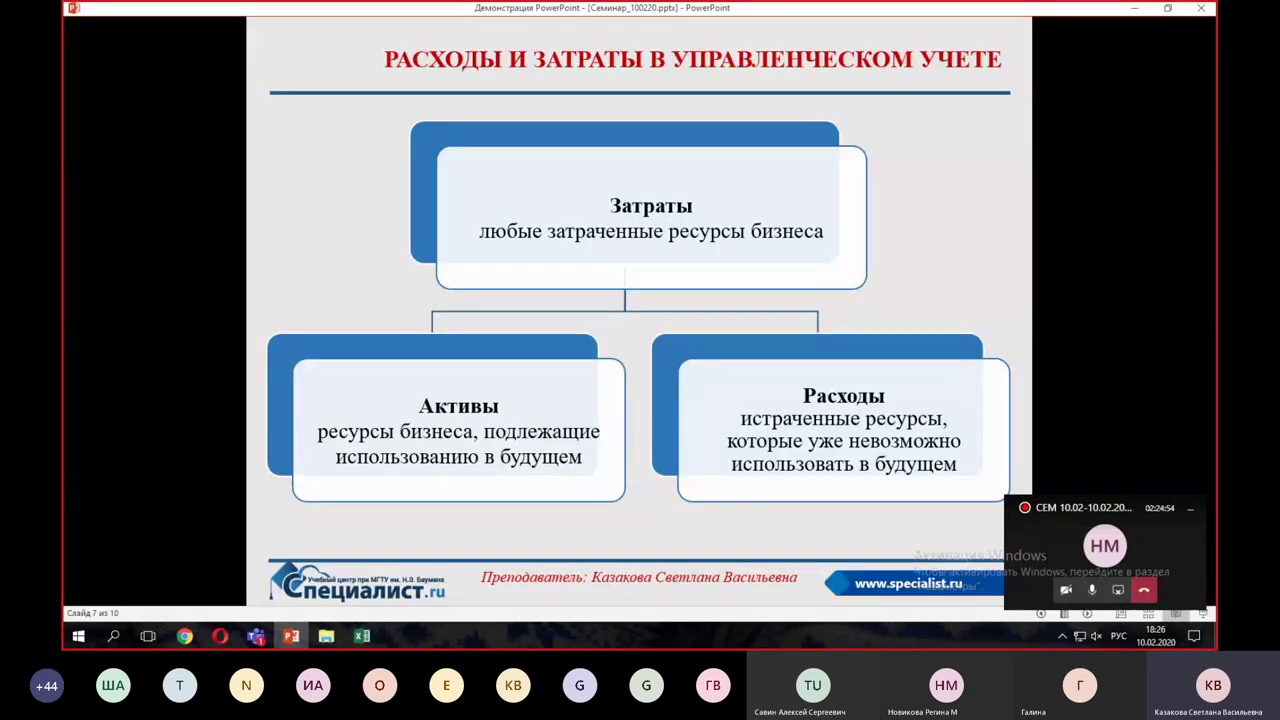
key(Right)
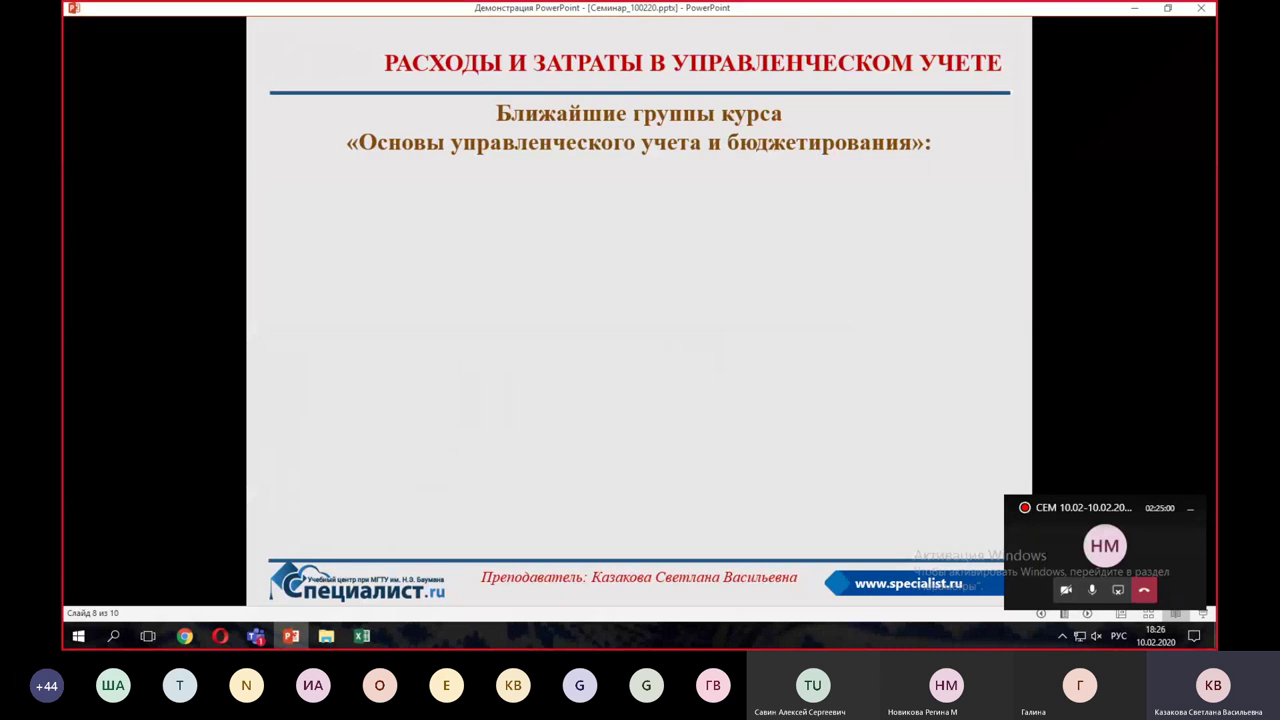
key(Right)
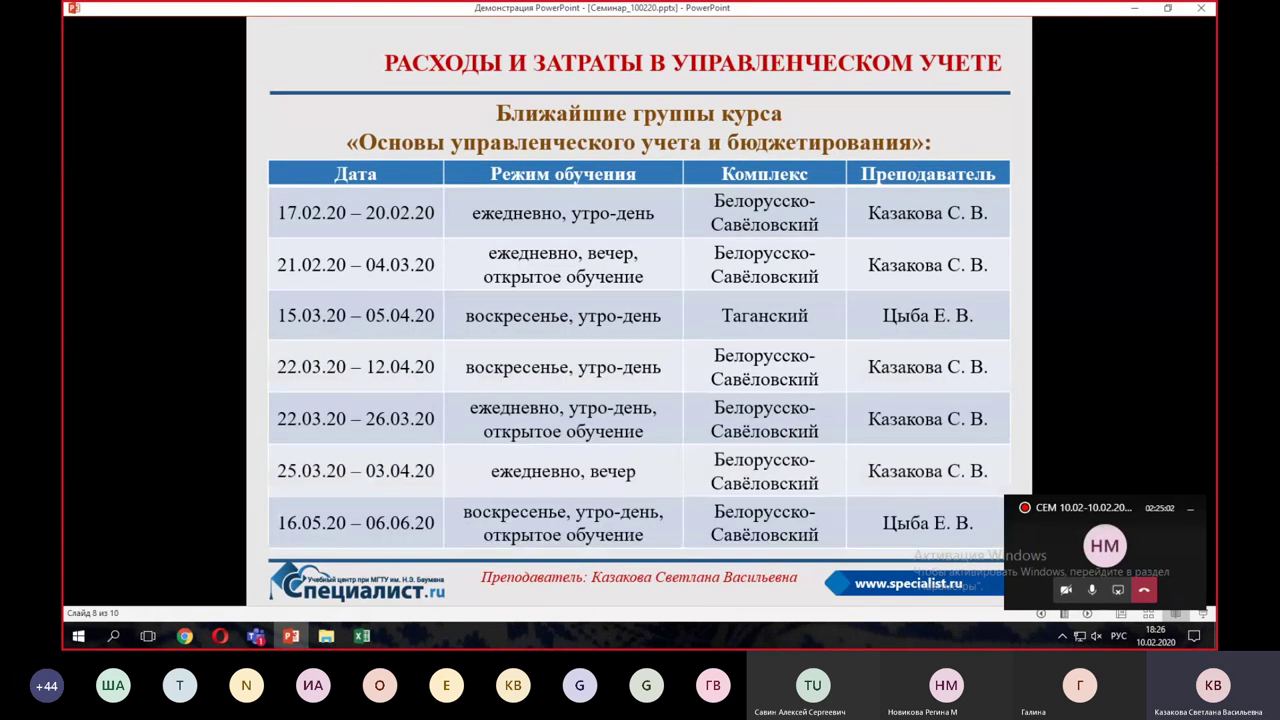